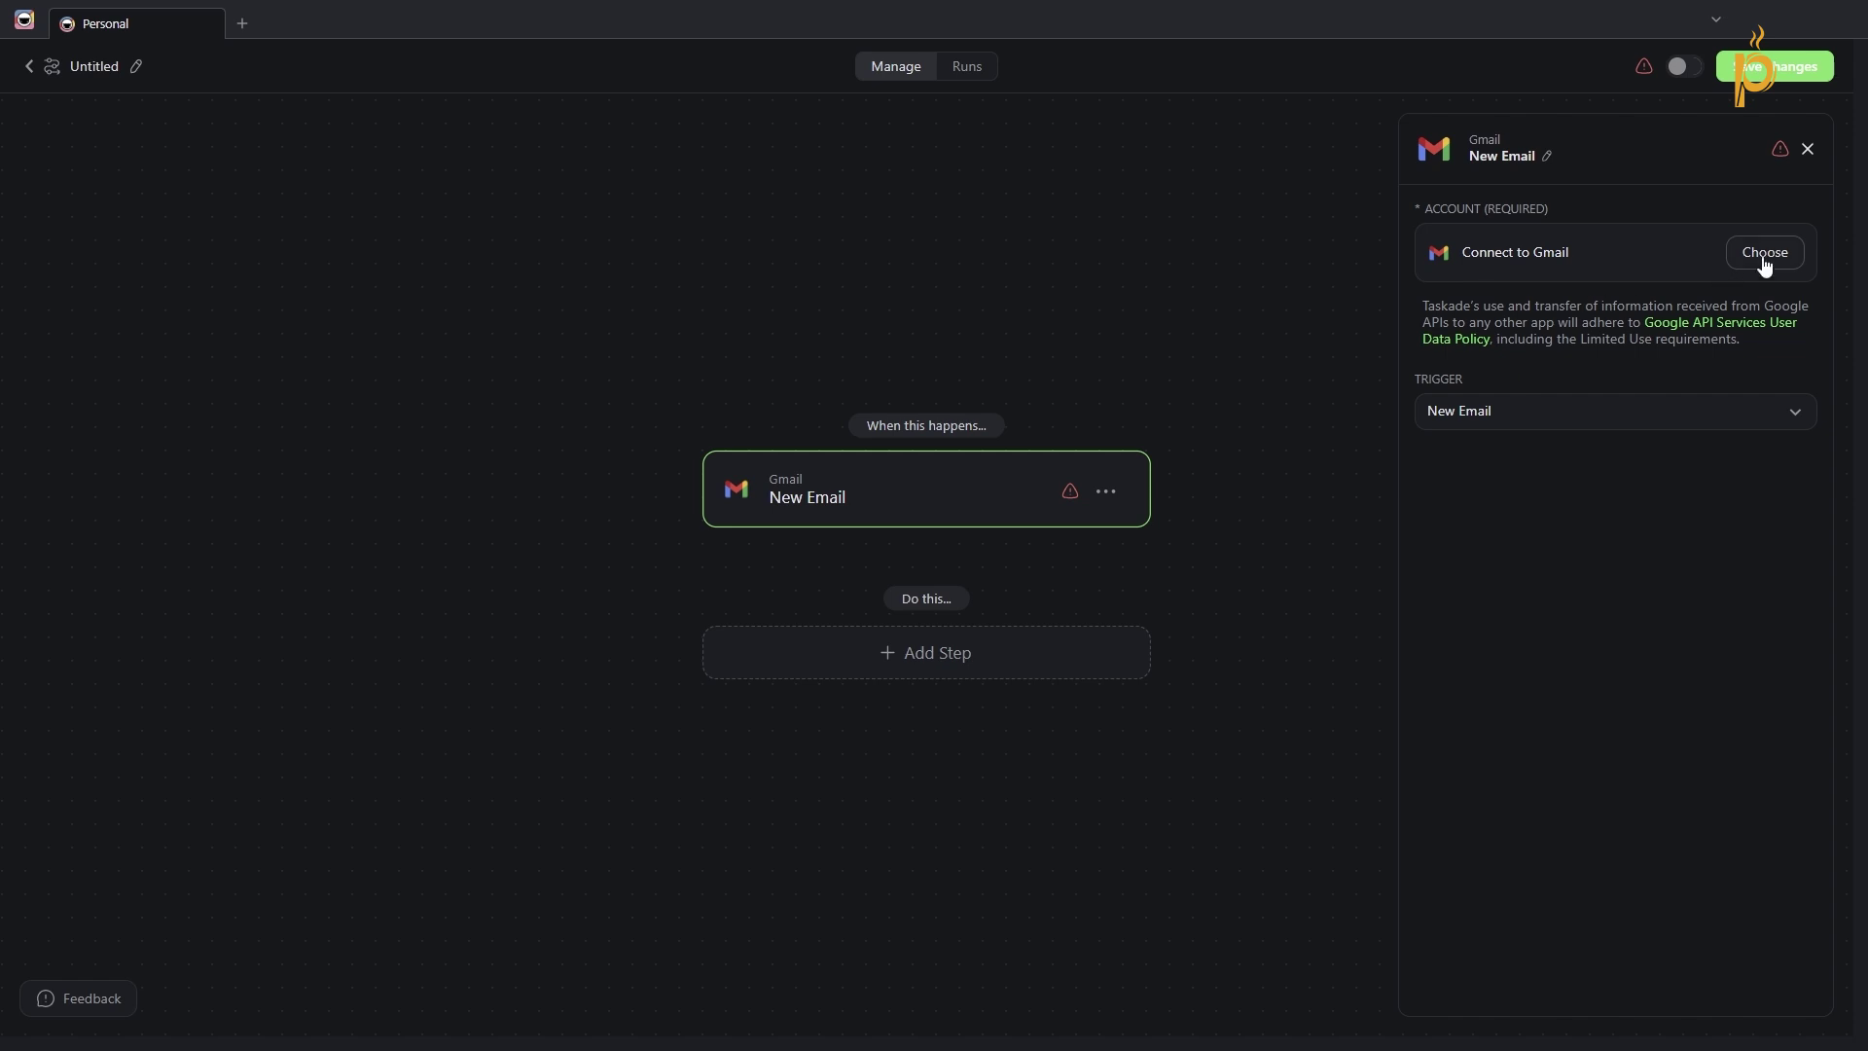
# Connect the Gmail account to the New Email trigger and test the connection.
pyautogui.click(1760, 255)
pyautogui.click(1502, 365)
pyautogui.click(1793, 262)
pyautogui.click(1680, 317)
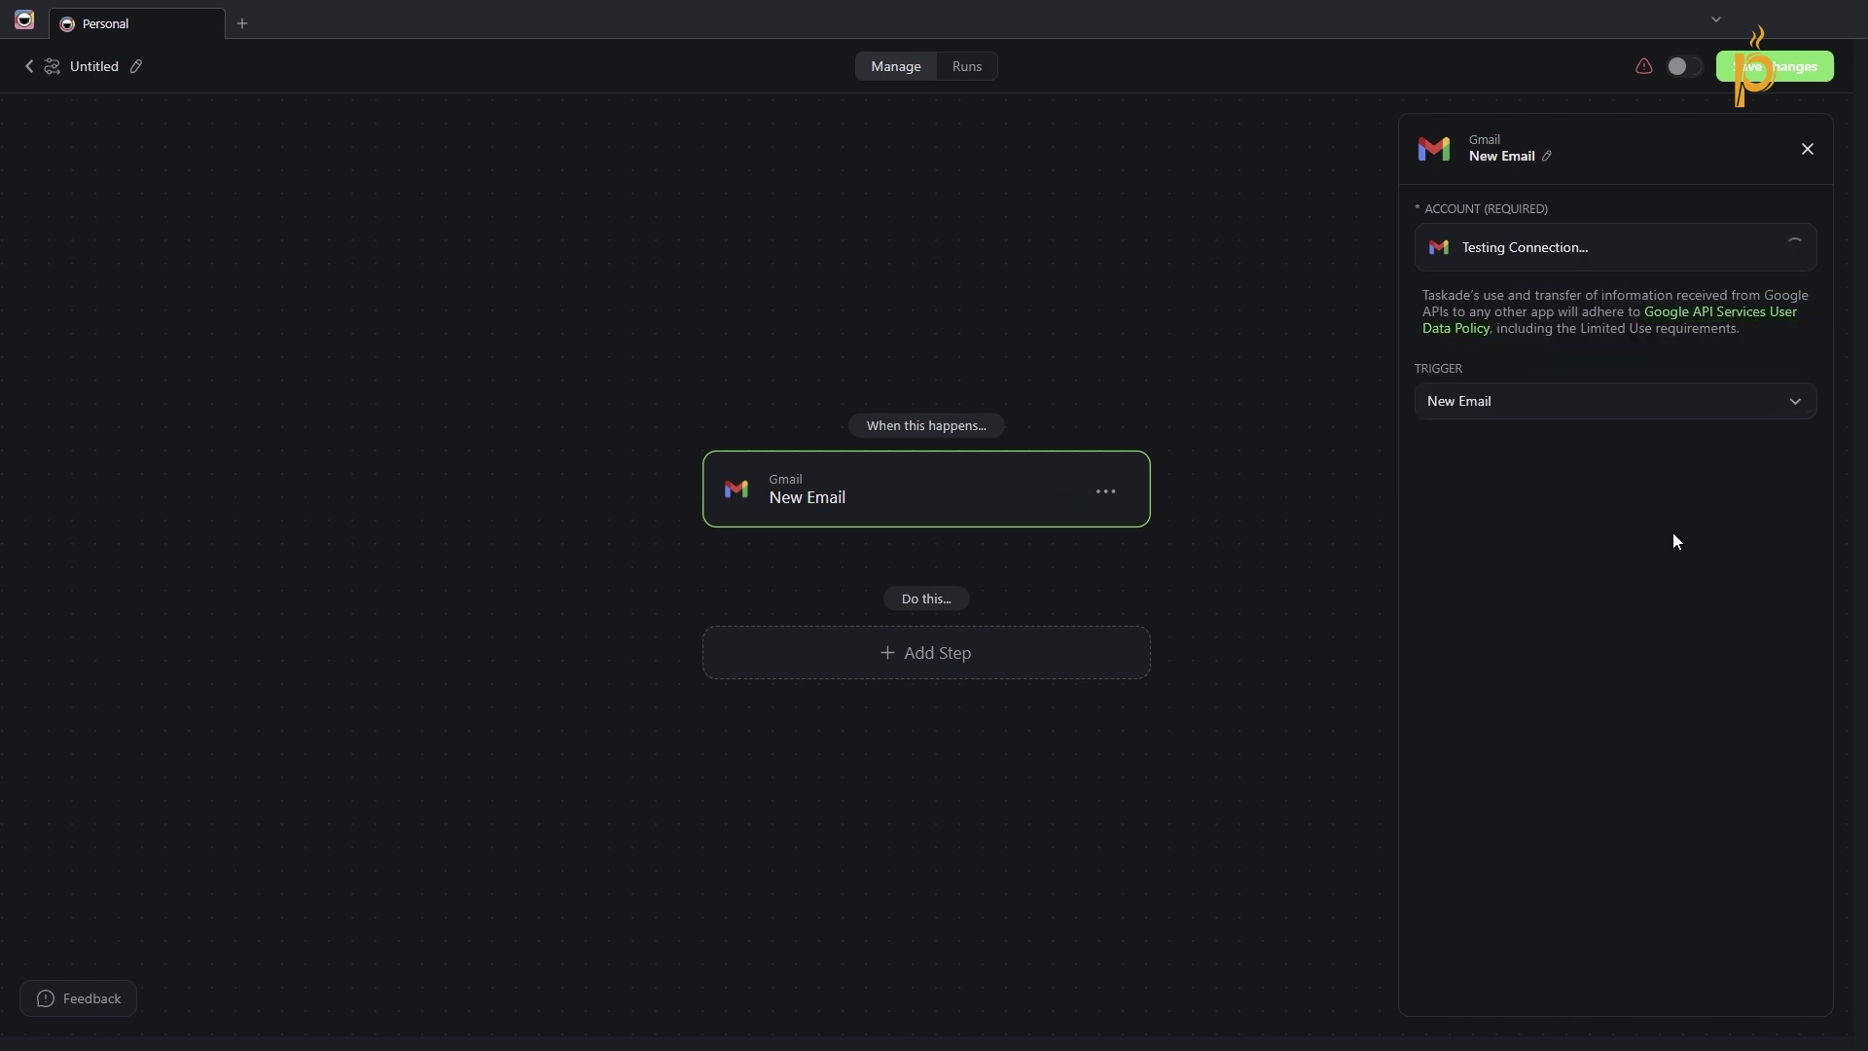
# Add a Taskade Add Task action with To-Do List as its project, and open the data choices for its content.
pyautogui.click(904, 667)
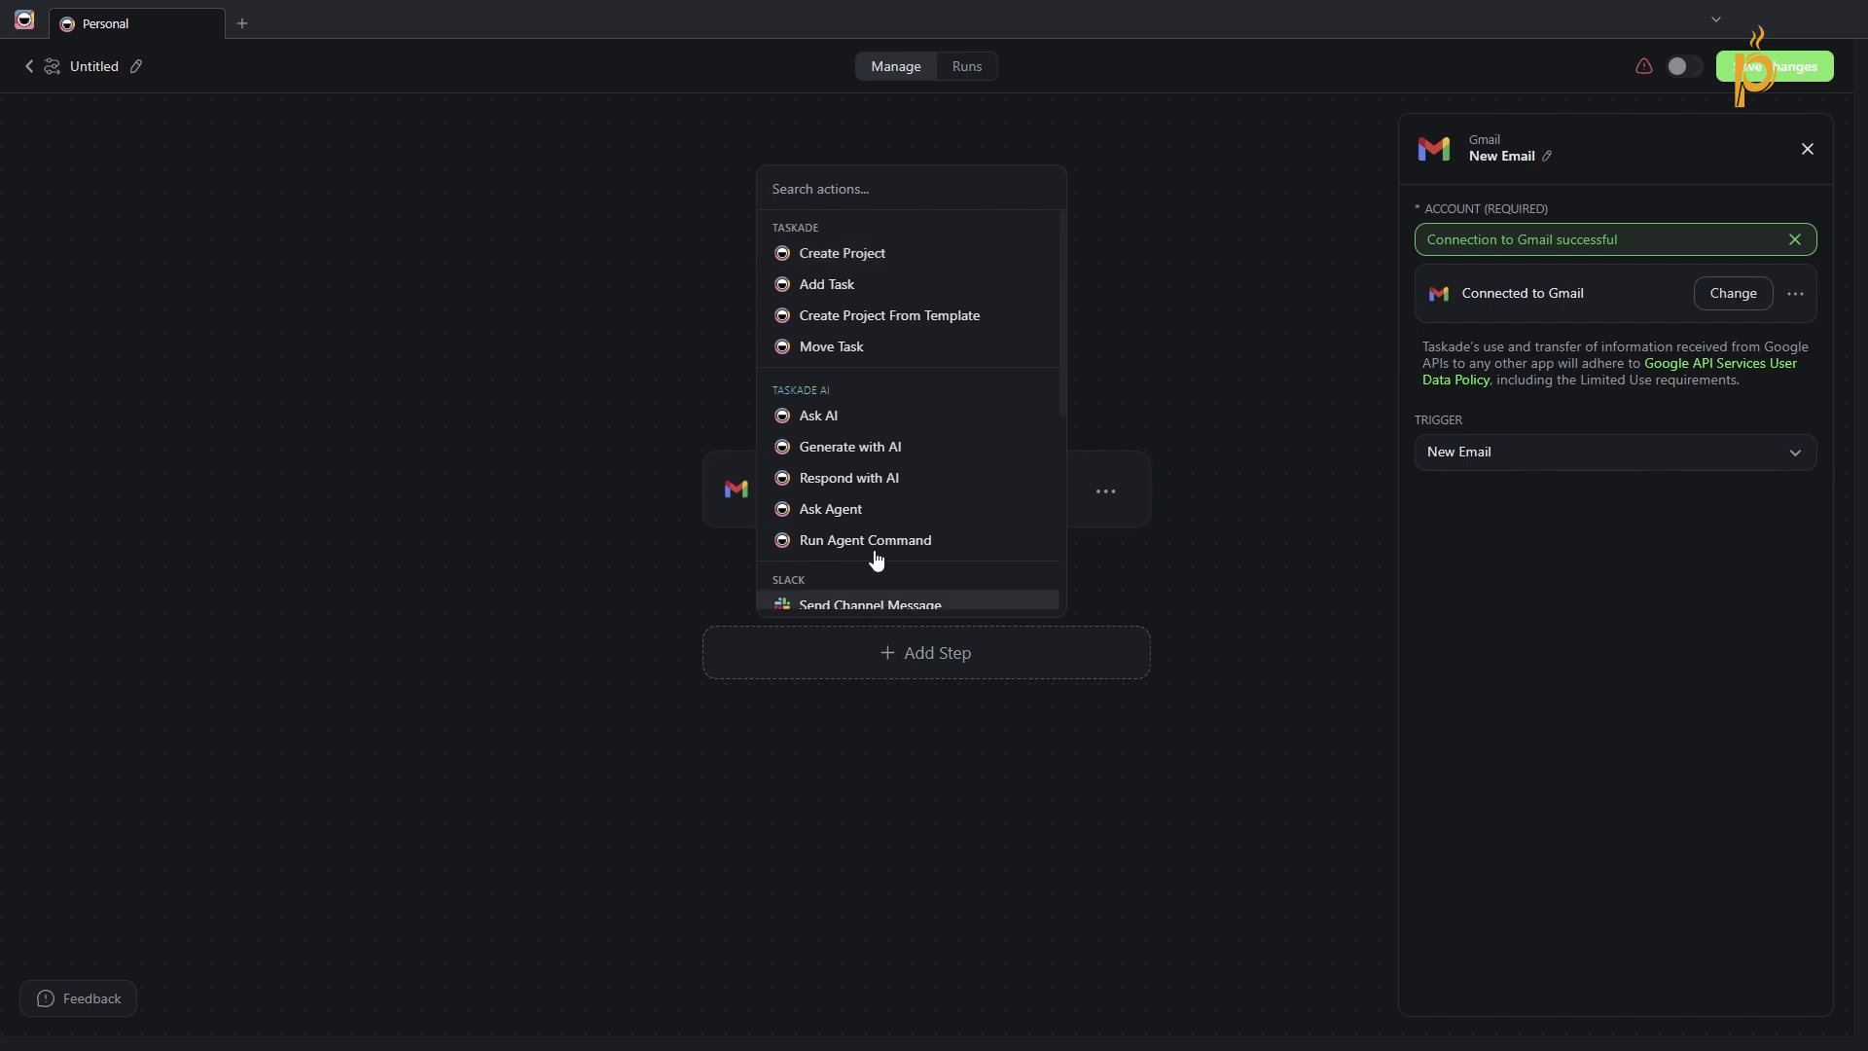
pyautogui.click(856, 285)
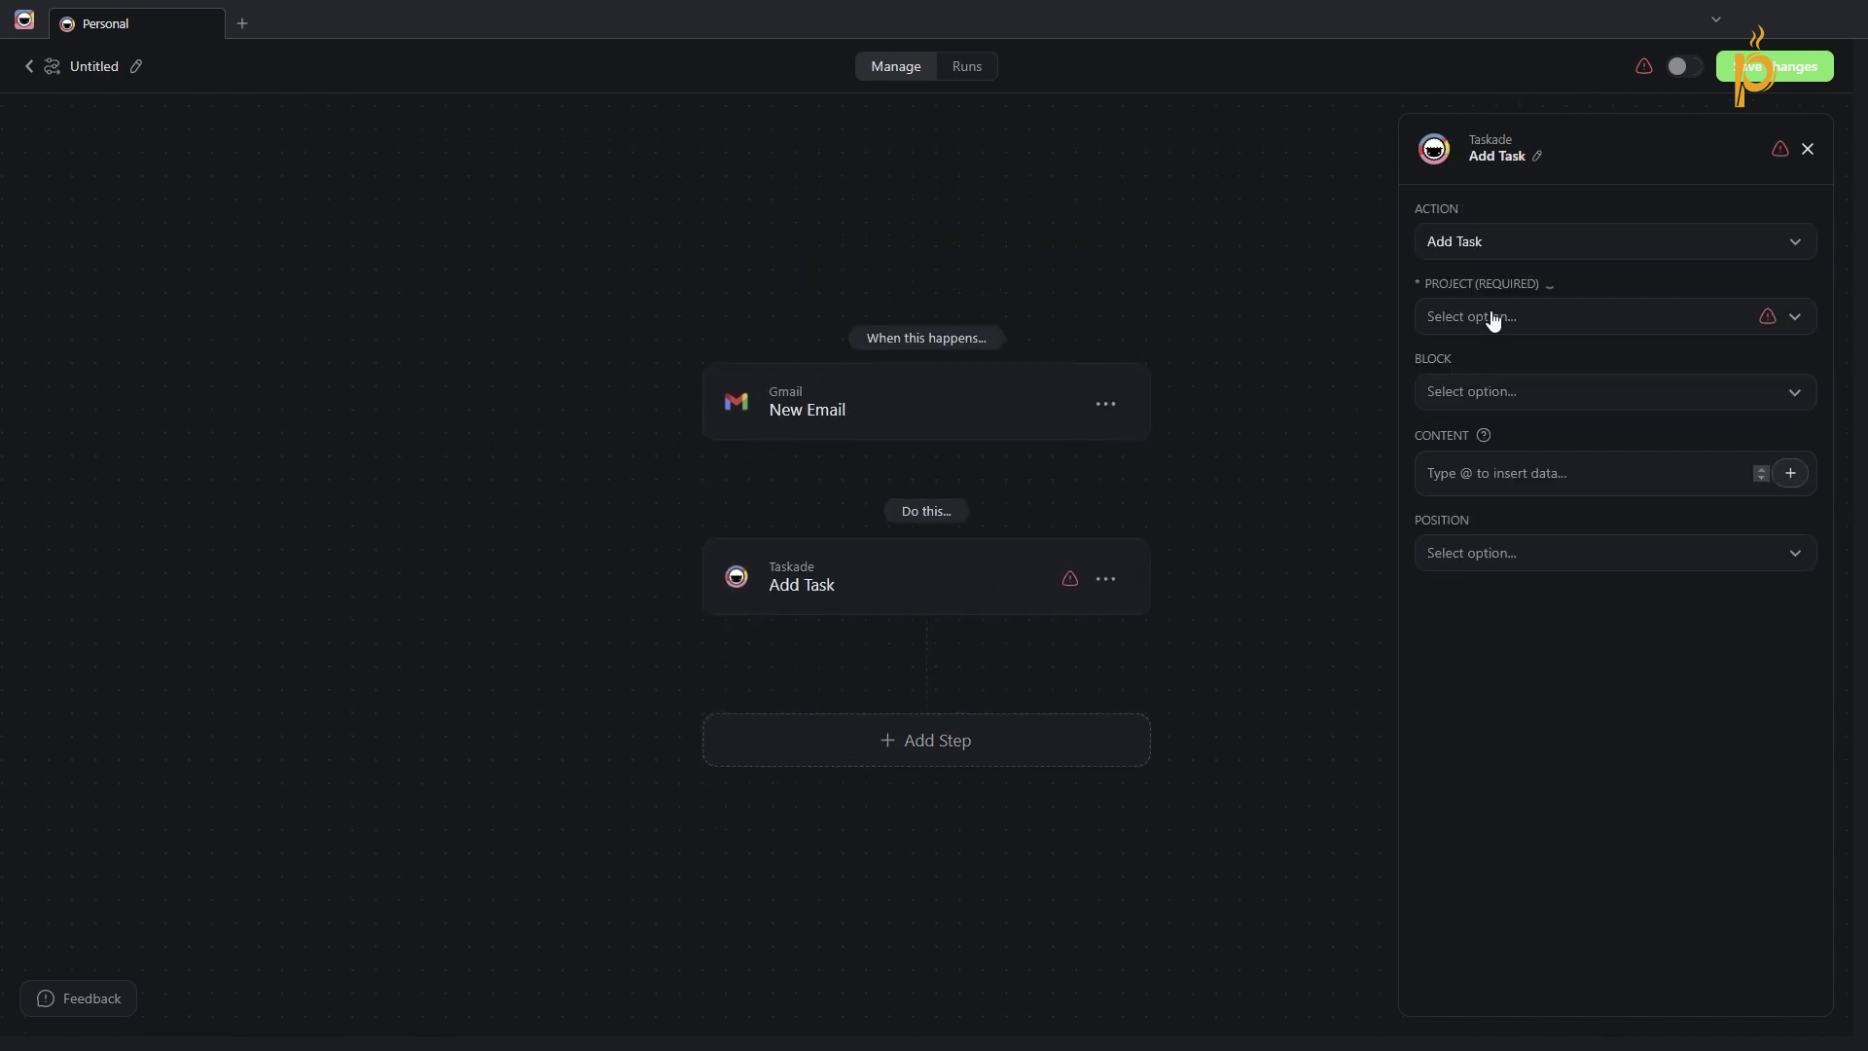
pyautogui.click(1666, 315)
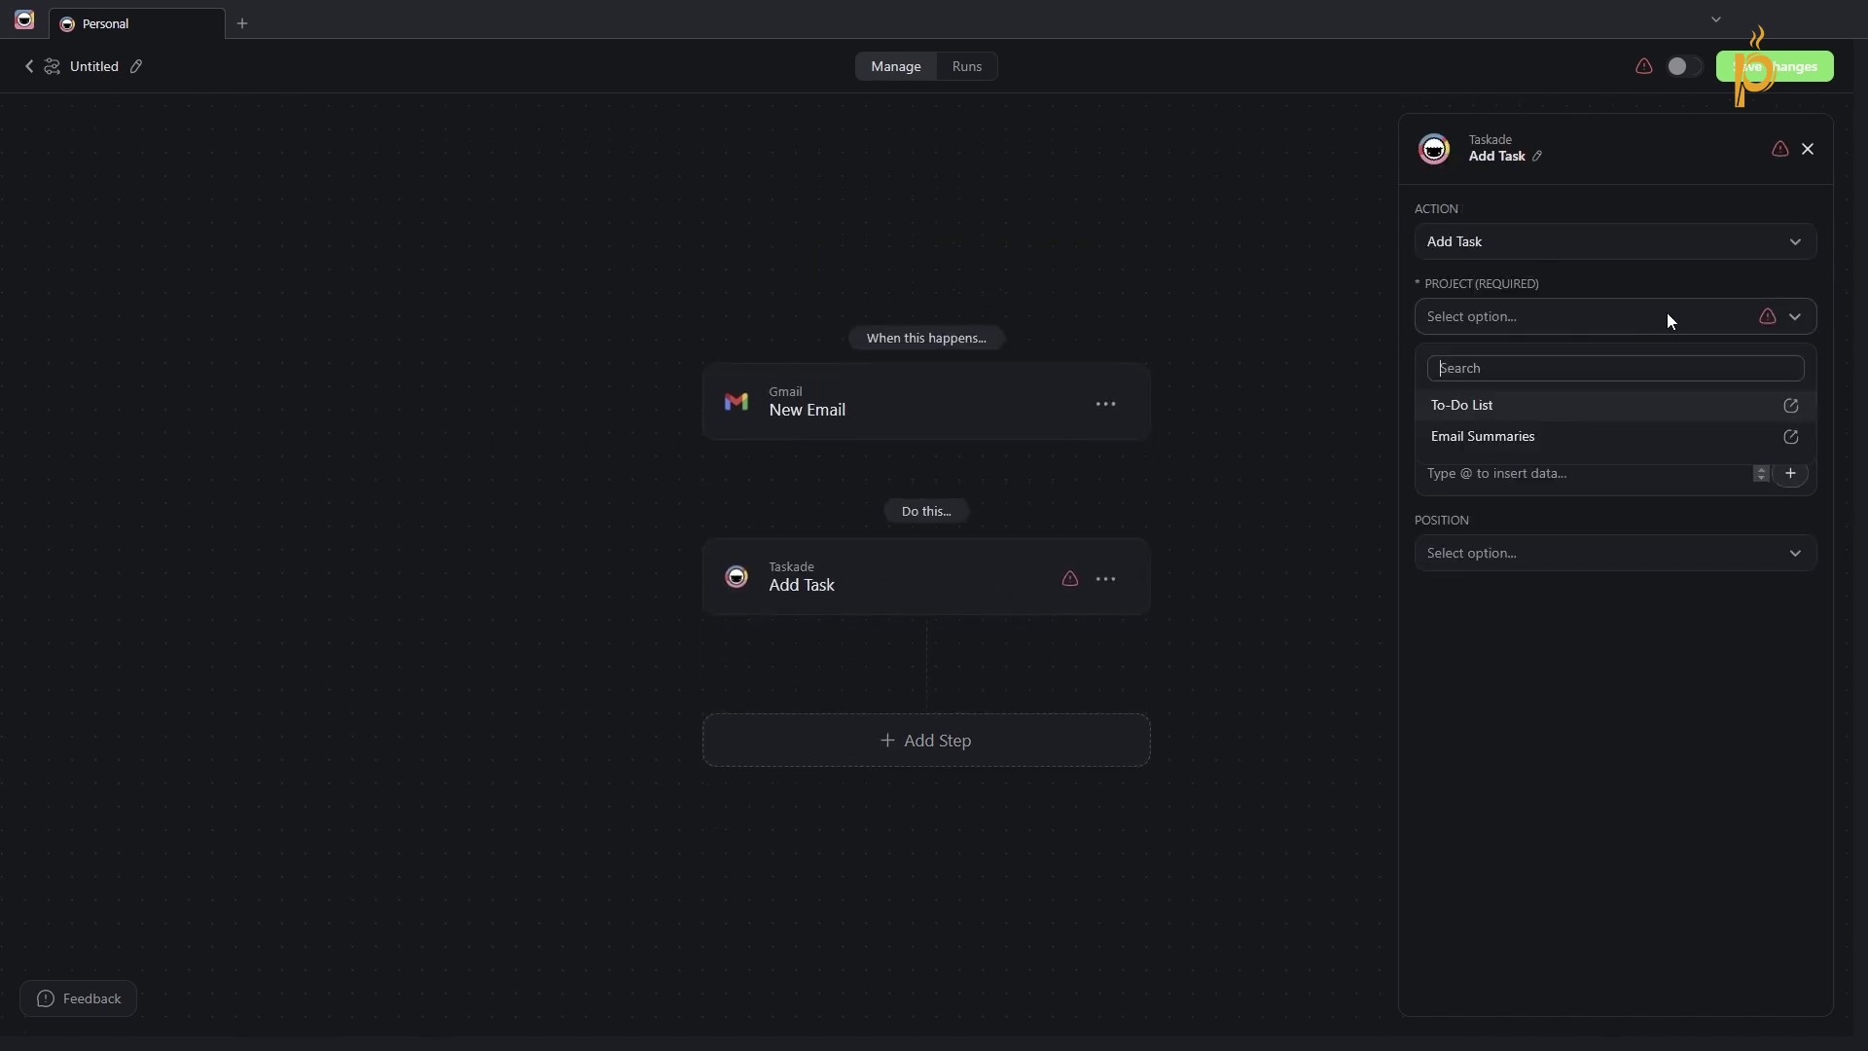
pyautogui.click(1462, 410)
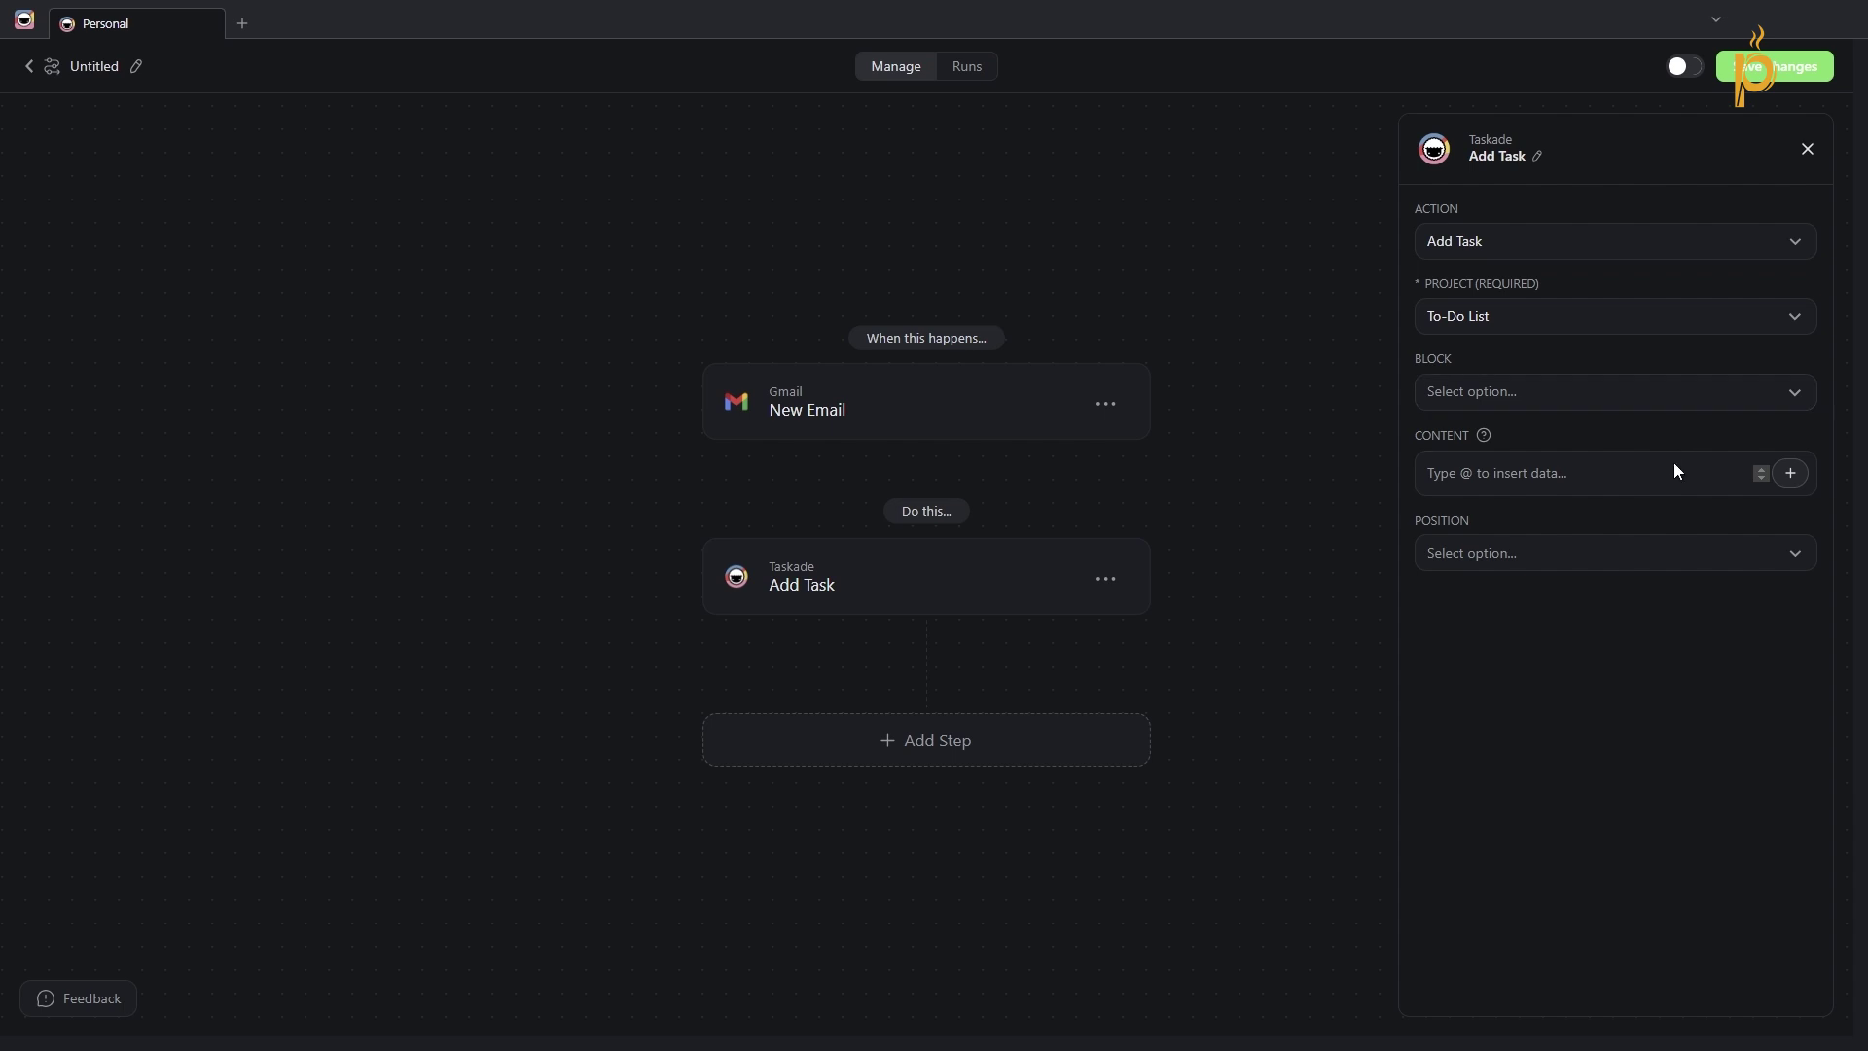
pyautogui.click(1790, 472)
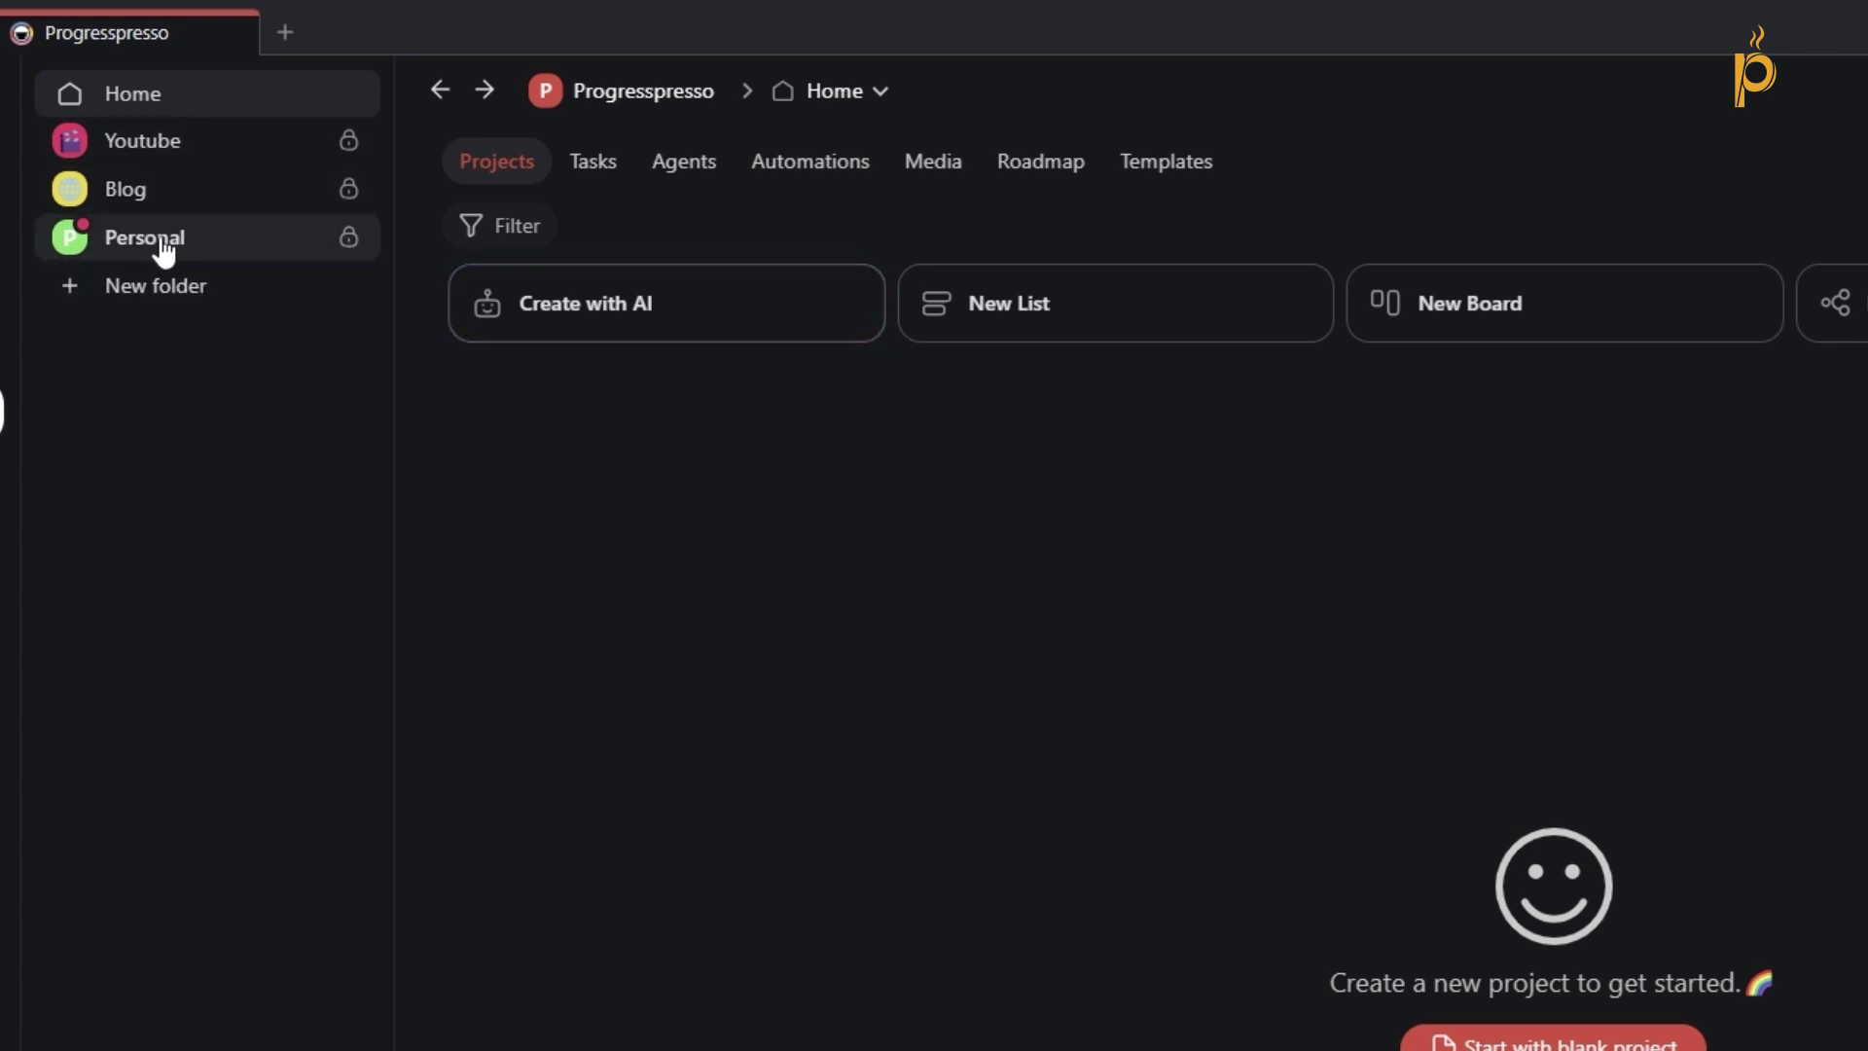
# Look at the Personal folder's automations and the featured automation templates, and return to the folder's projects.
pyautogui.click(230, 251)
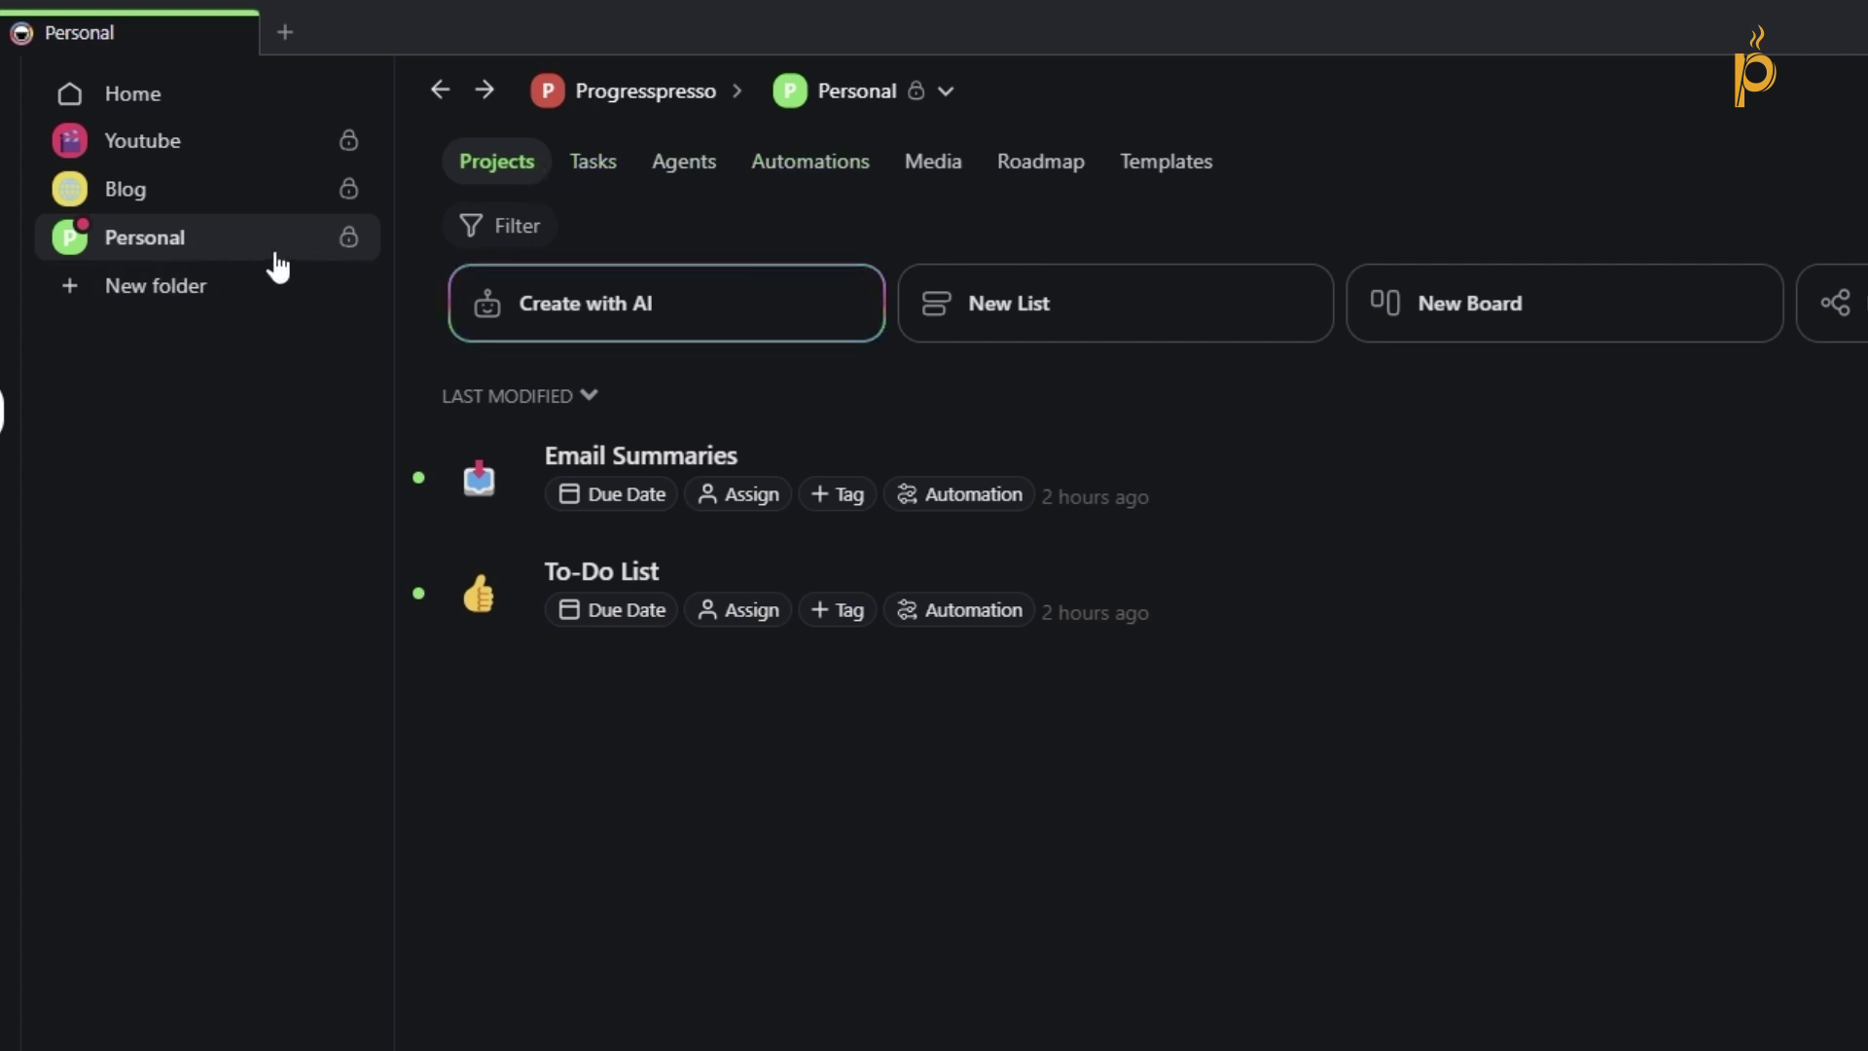
pyautogui.click(822, 167)
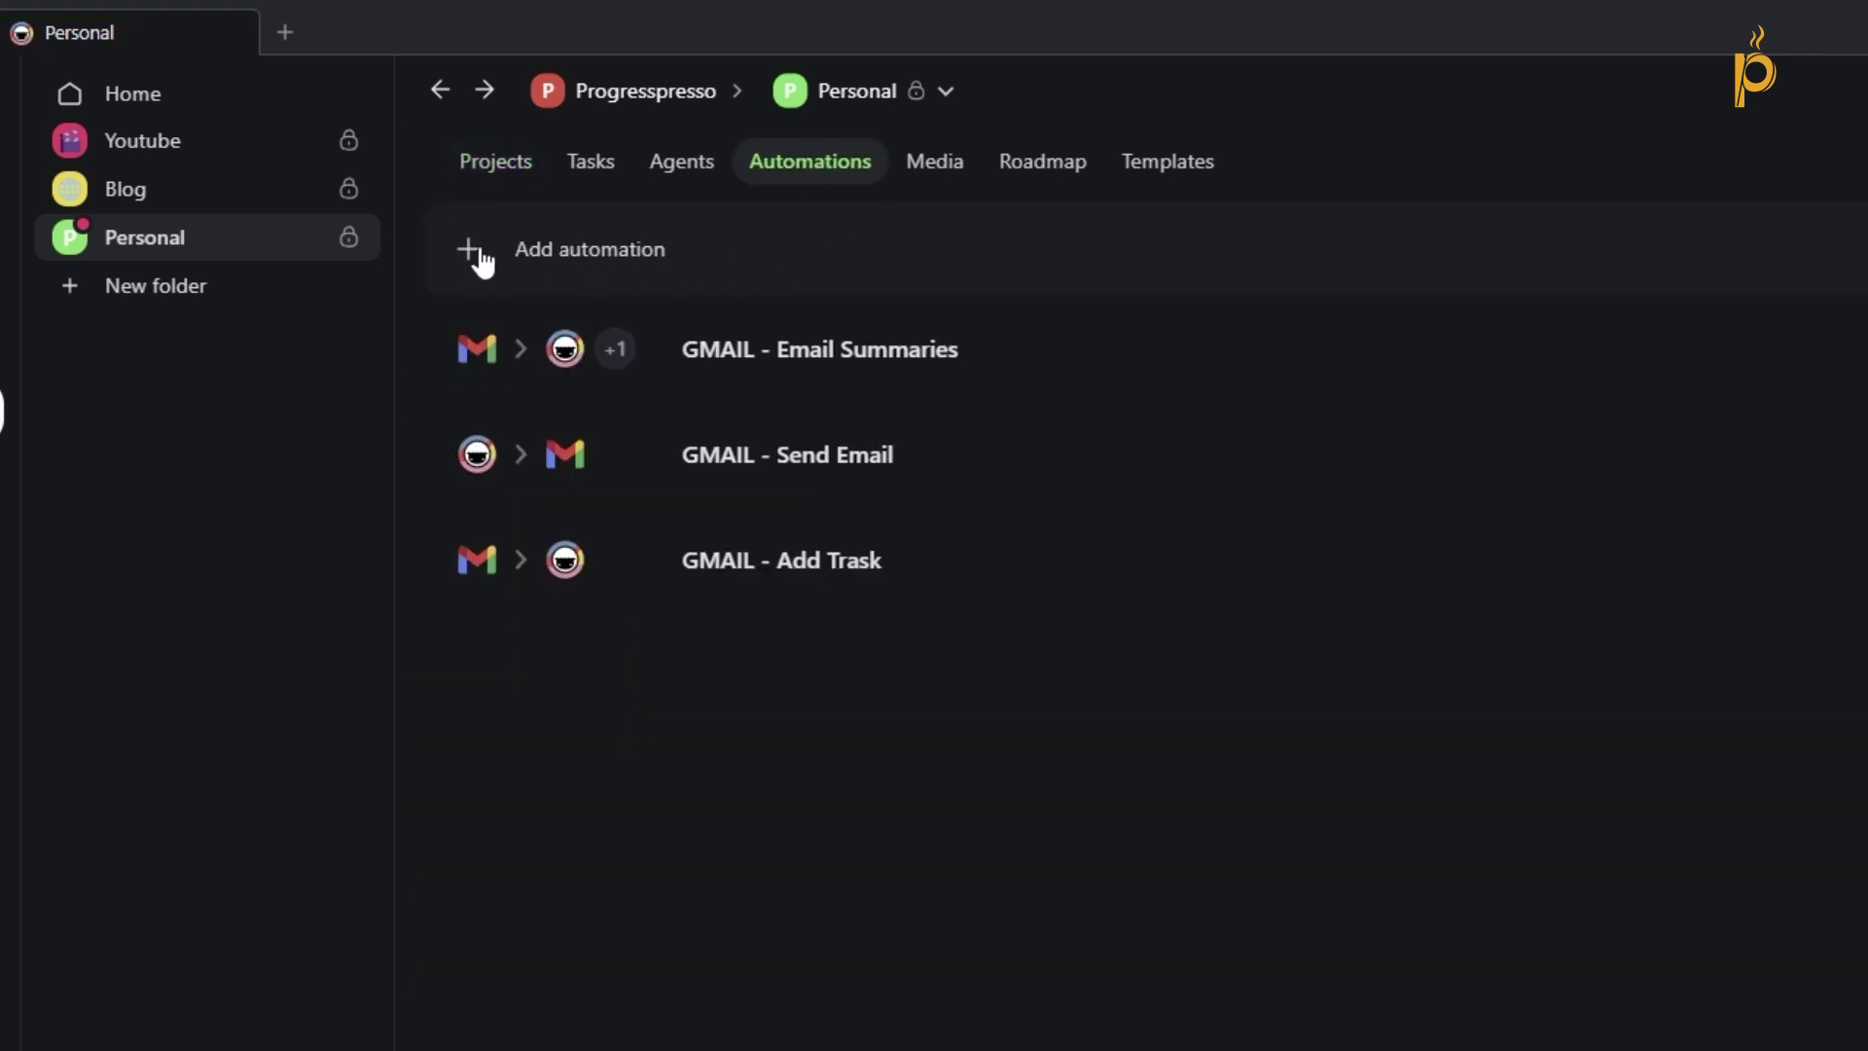
pyautogui.click(713, 275)
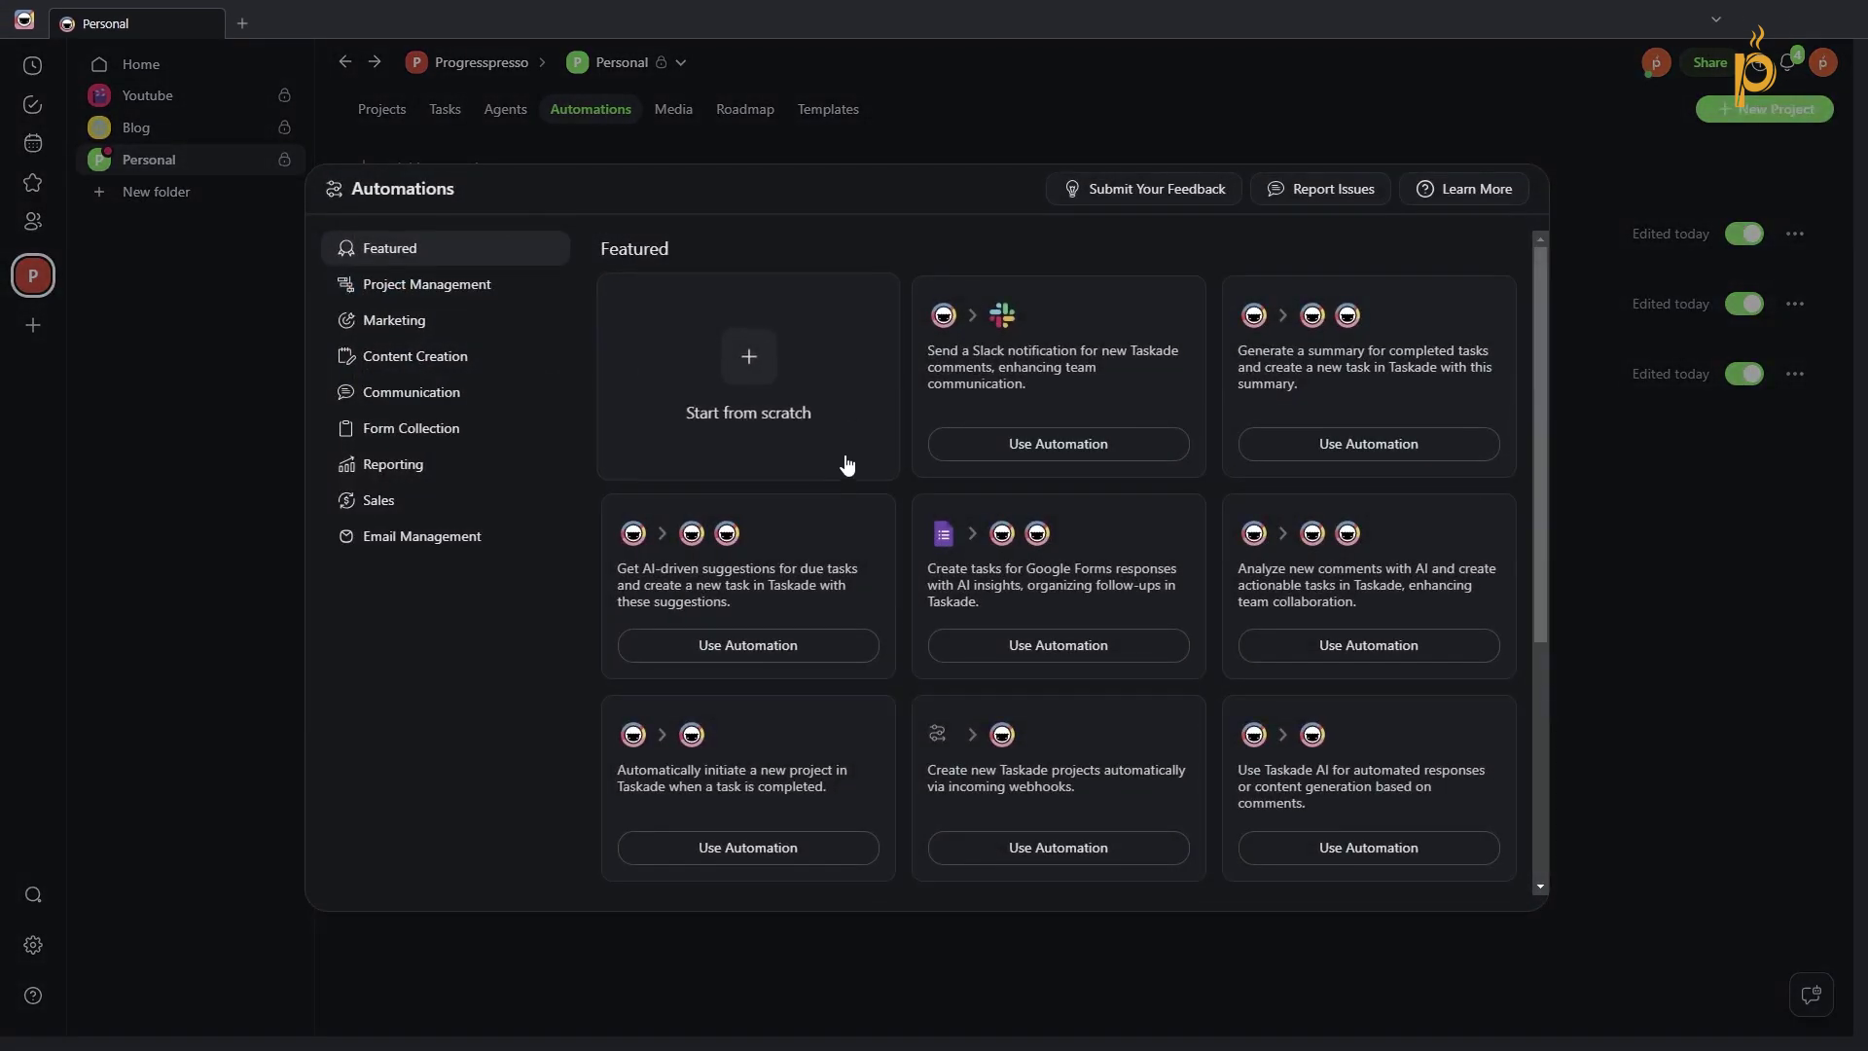
pyautogui.click(1577, 131)
pyautogui.click(382, 109)
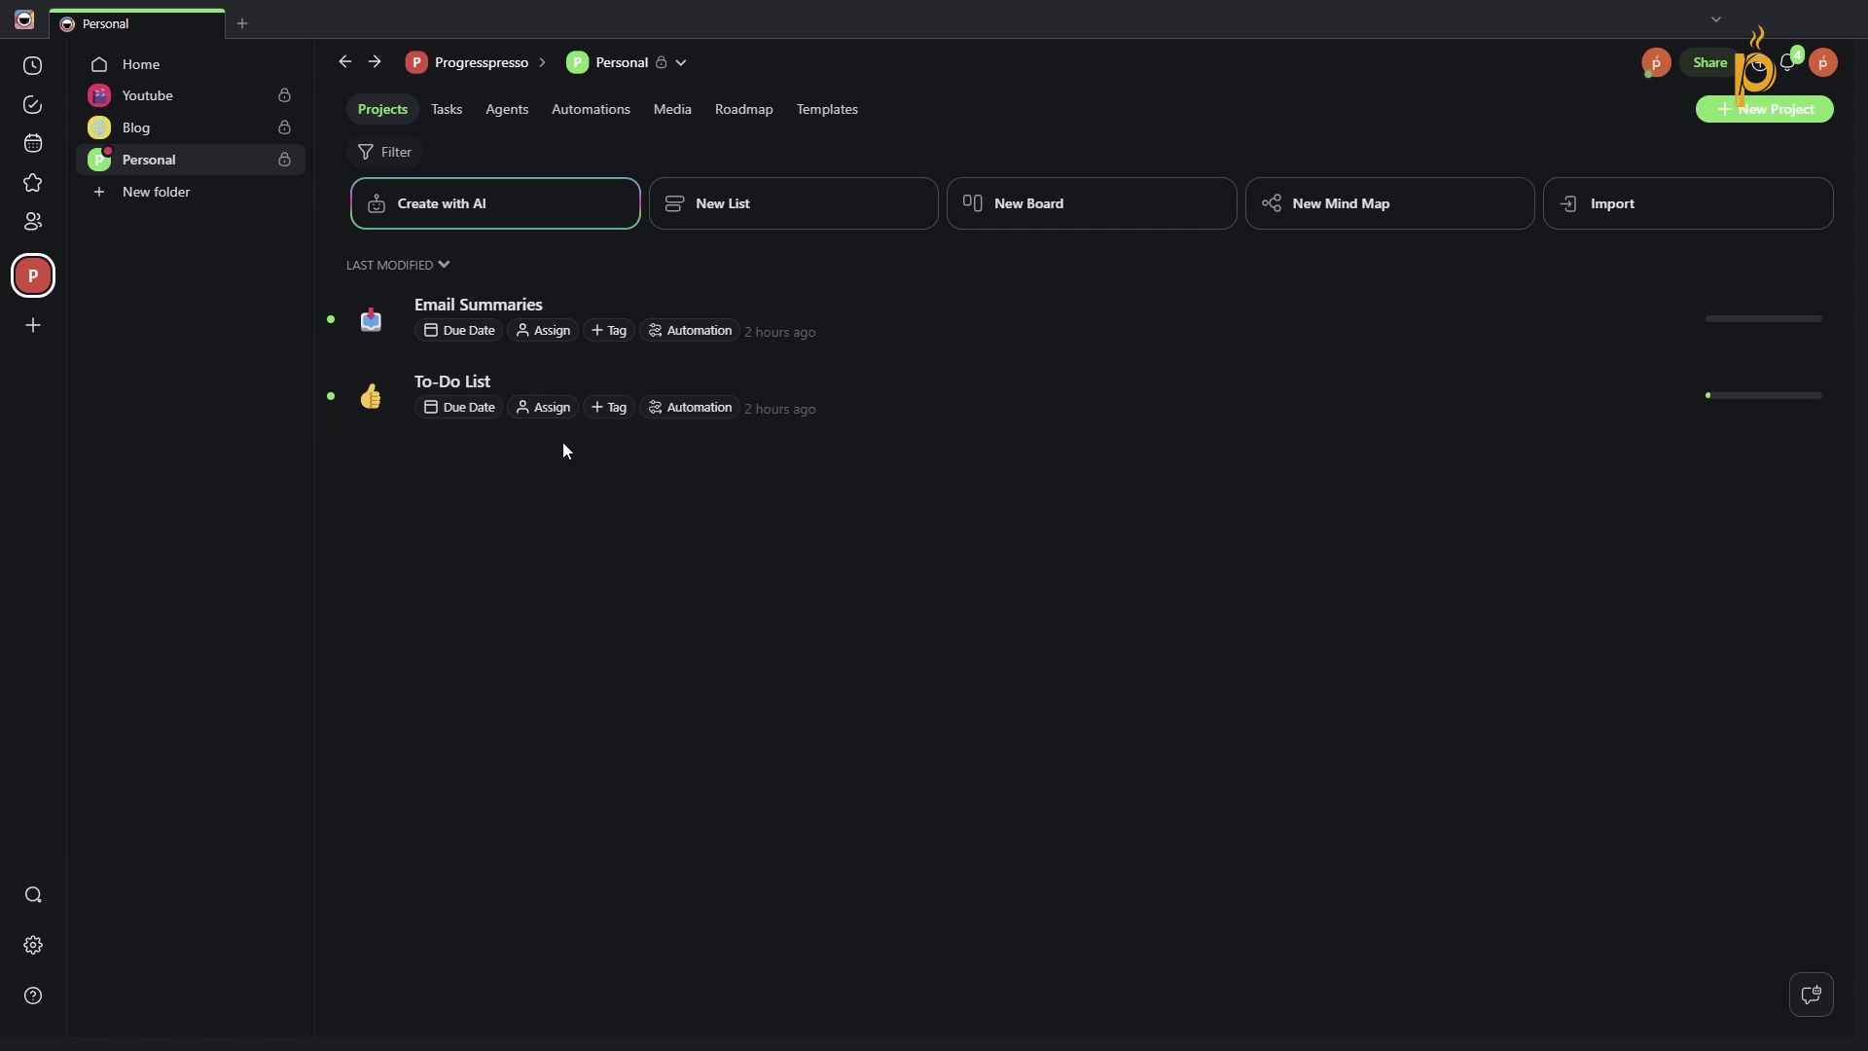
# Look at the Blog folder's projects and automations.
pyautogui.click(158, 130)
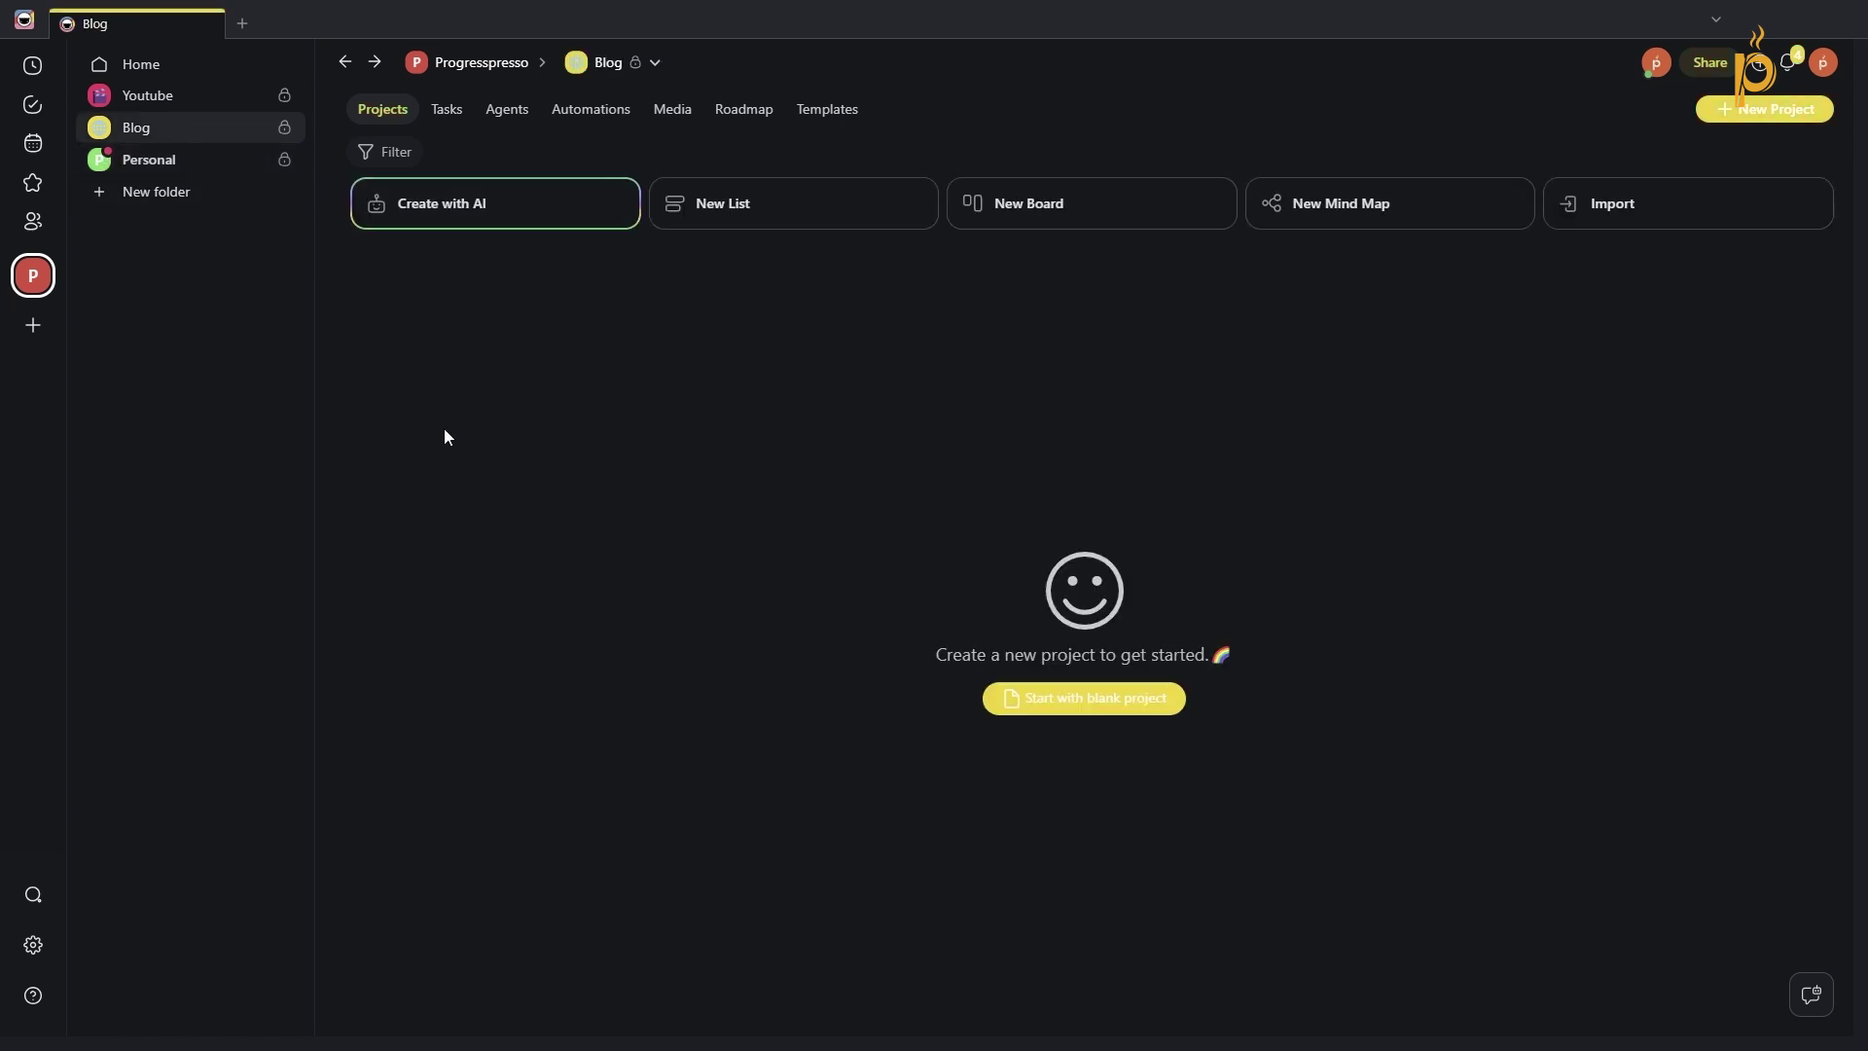
pyautogui.click(590, 111)
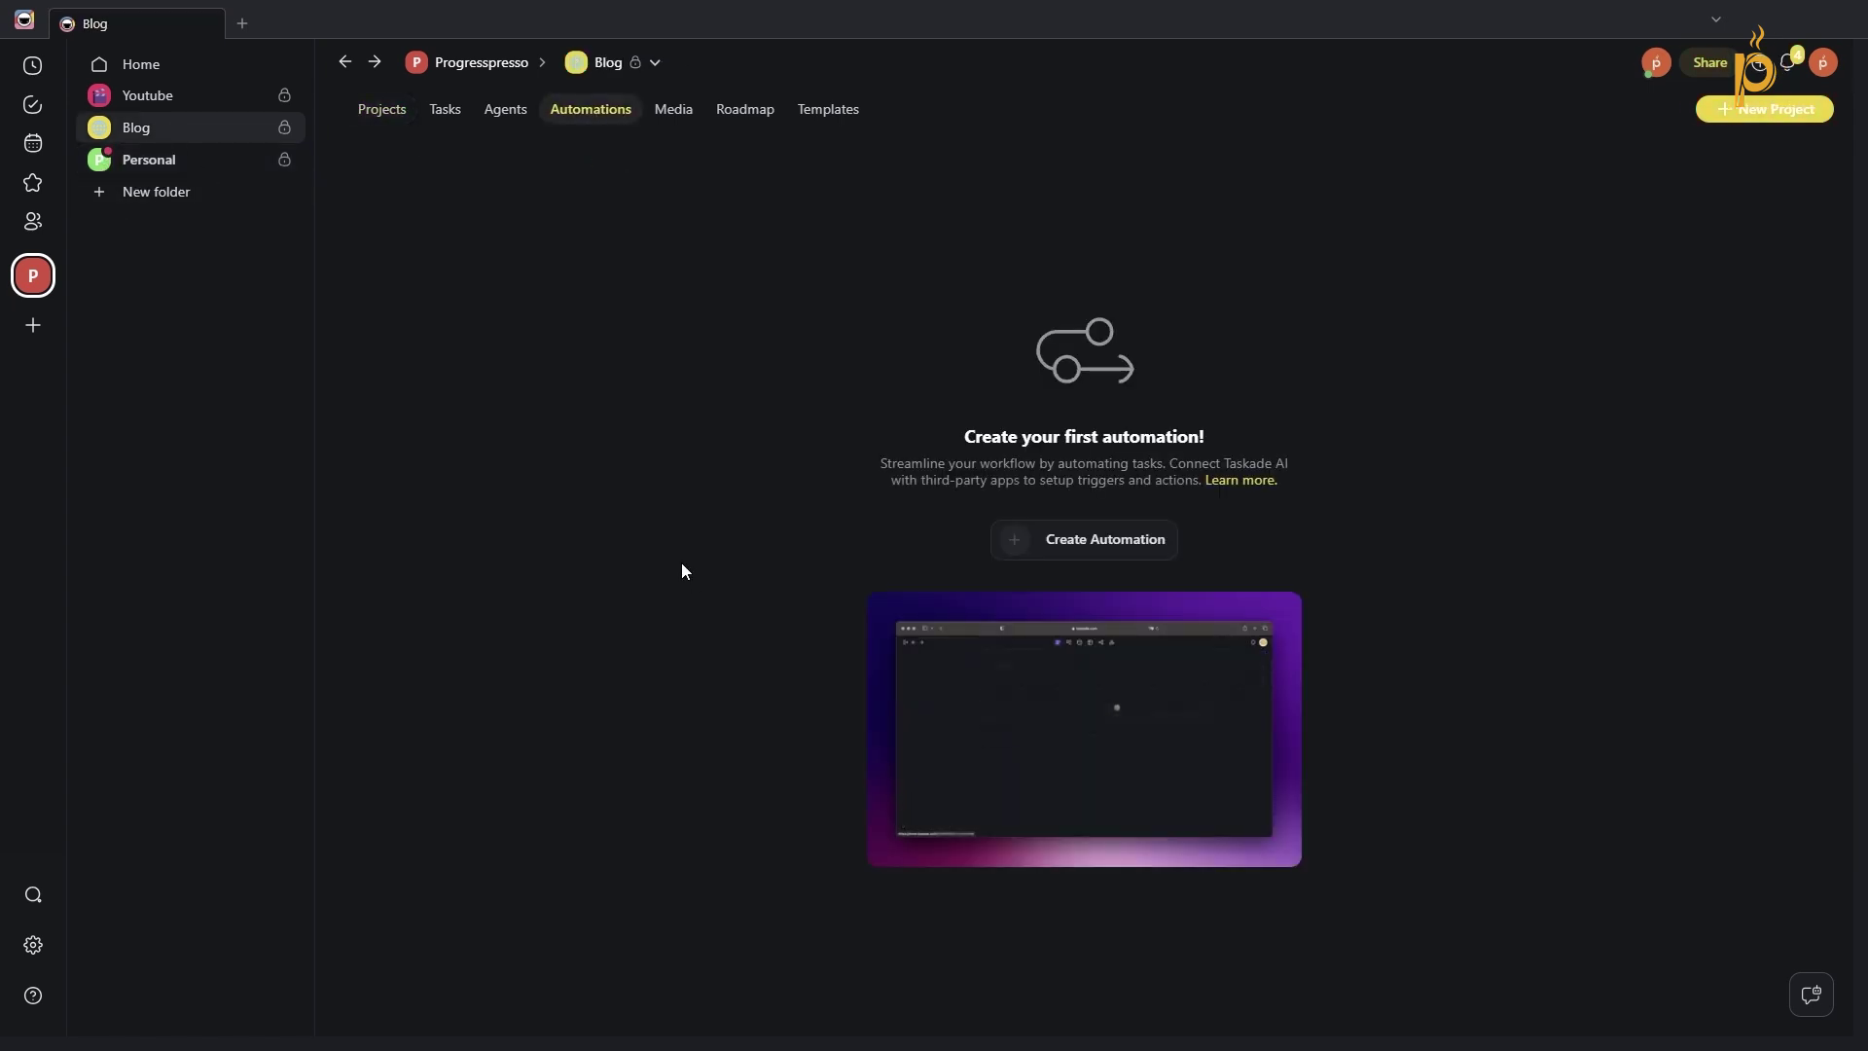
pyautogui.click(382, 122)
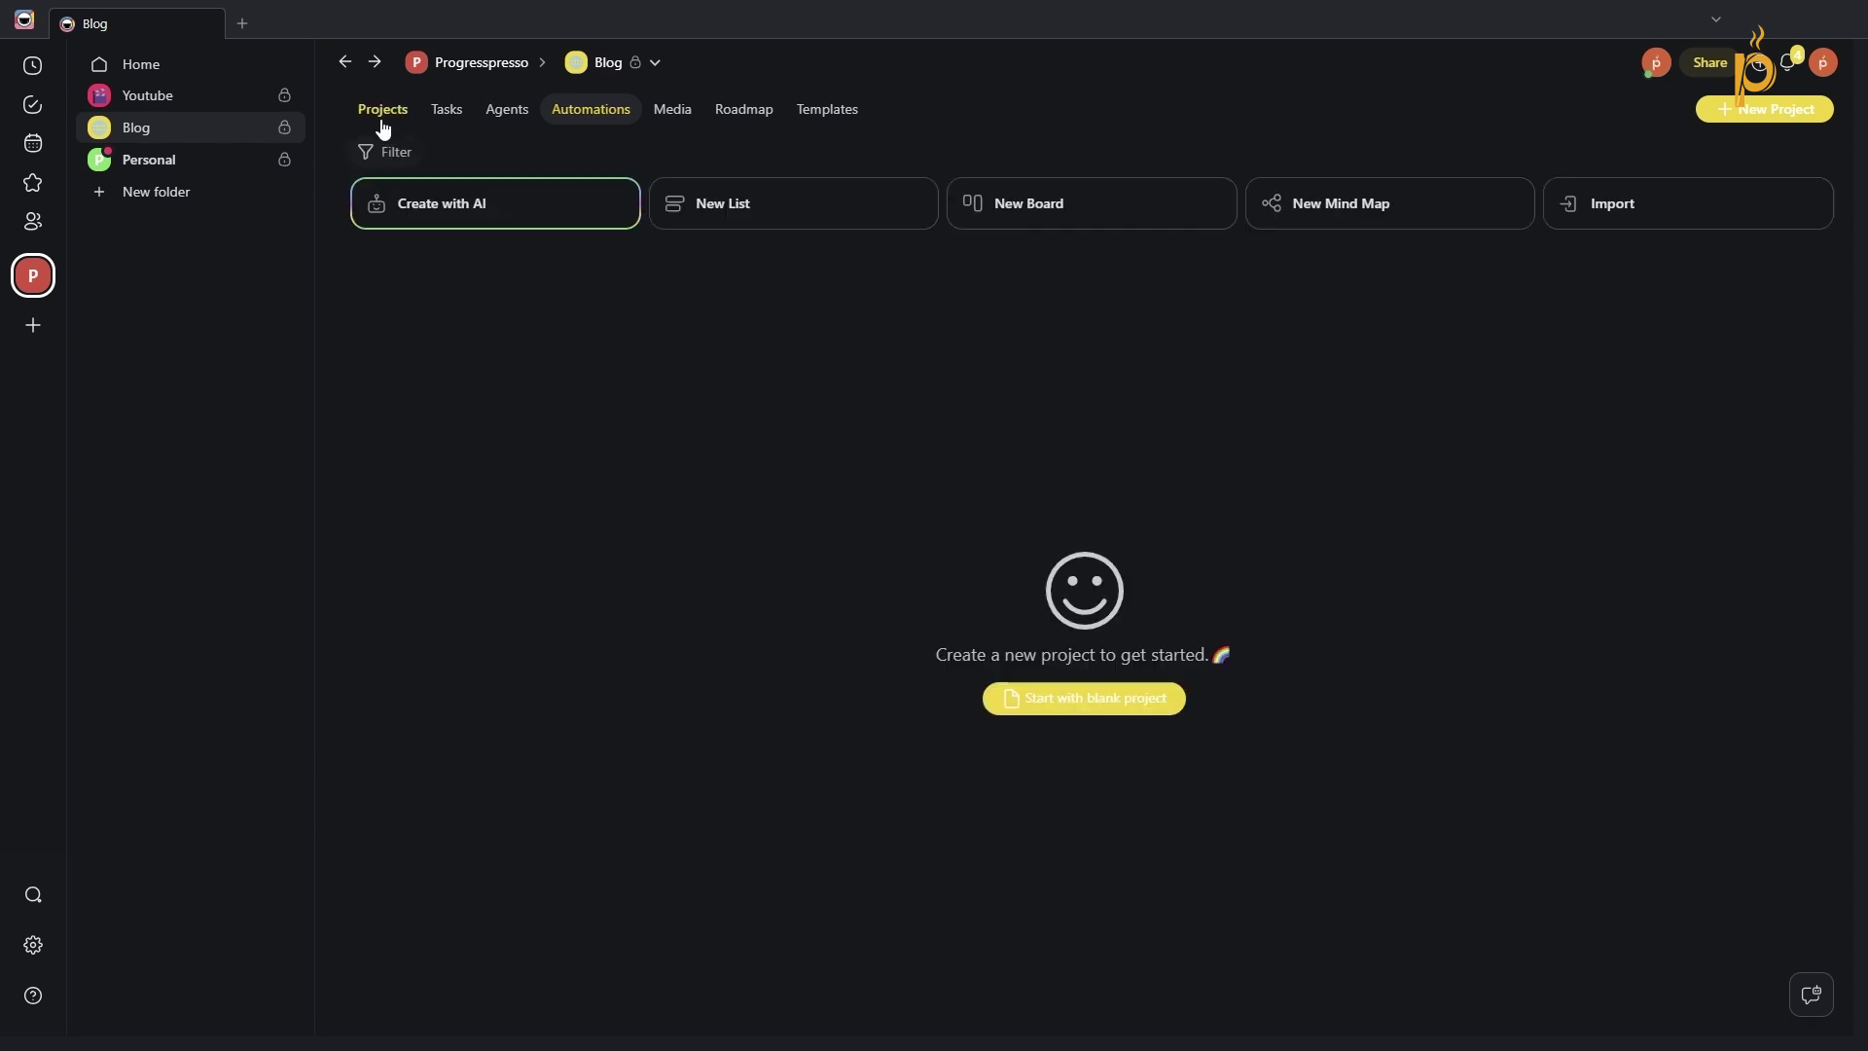
pyautogui.click(597, 113)
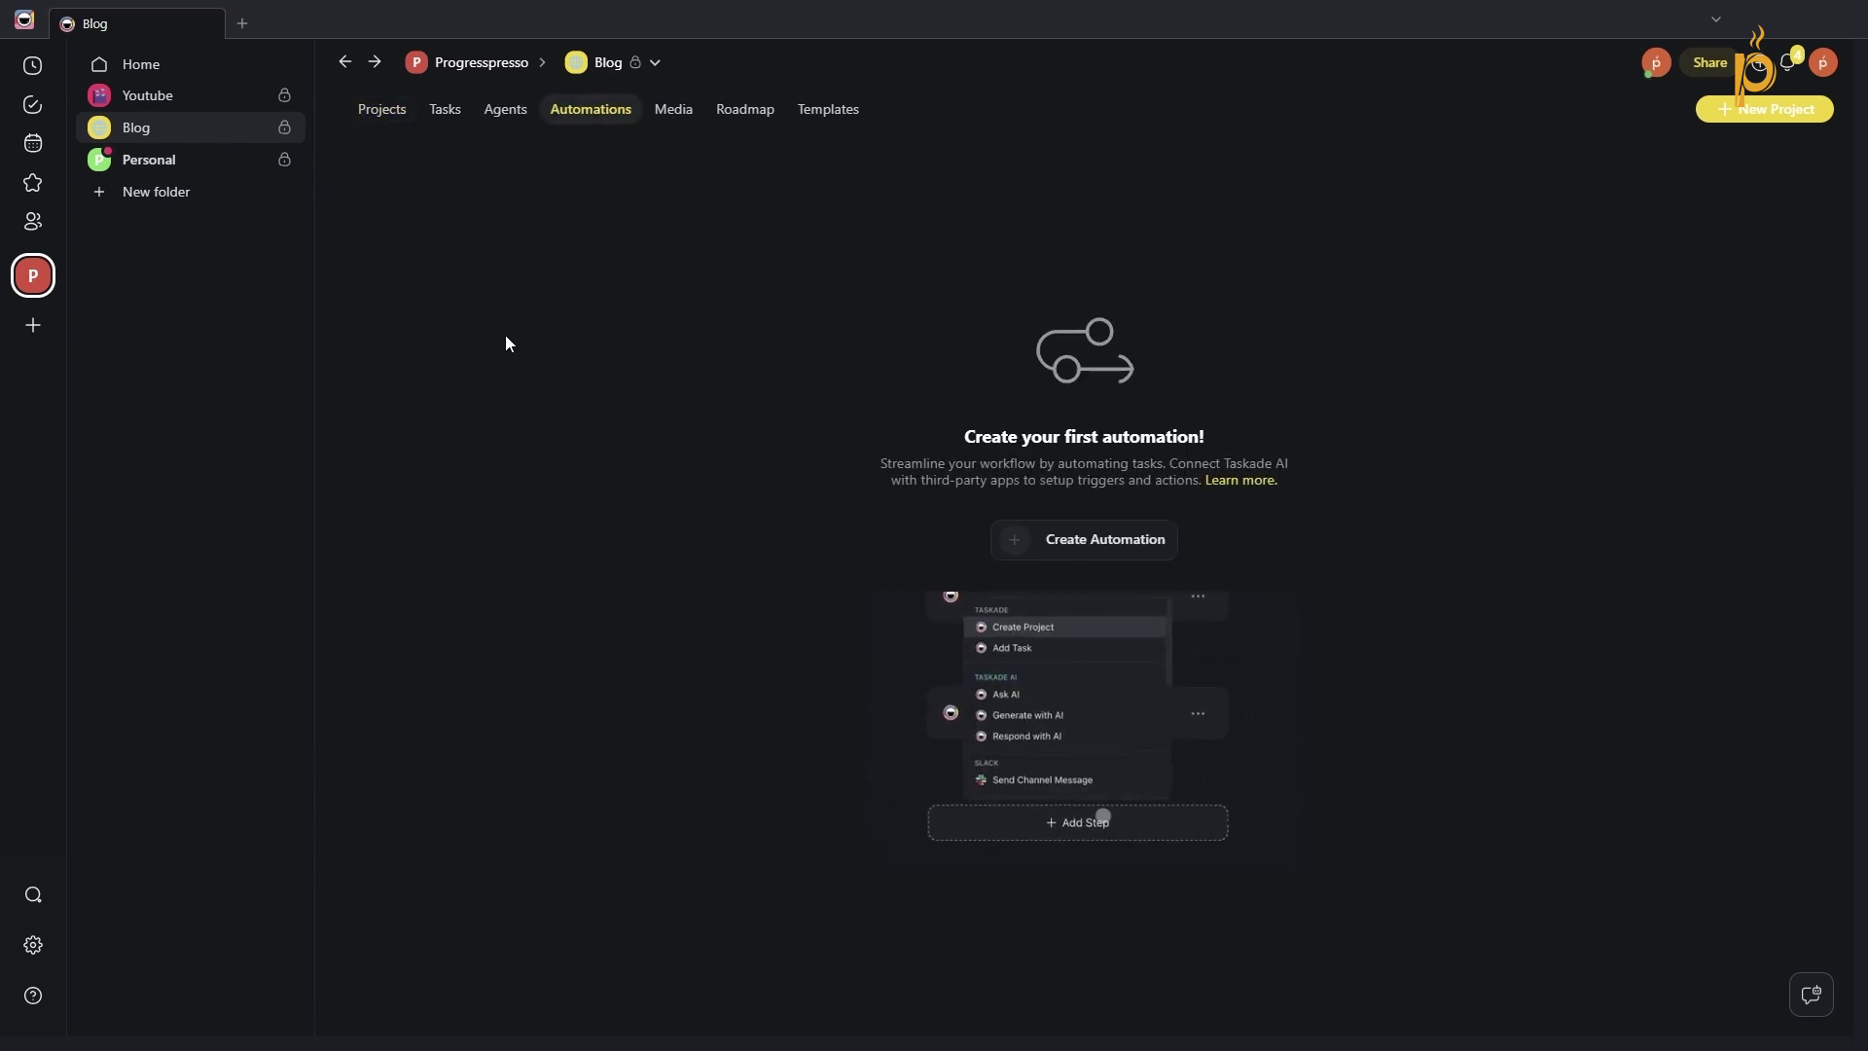
# Browse the Project Management and Marketing templates for the Personal folder and start a new automation from scratch.
pyautogui.click(148, 160)
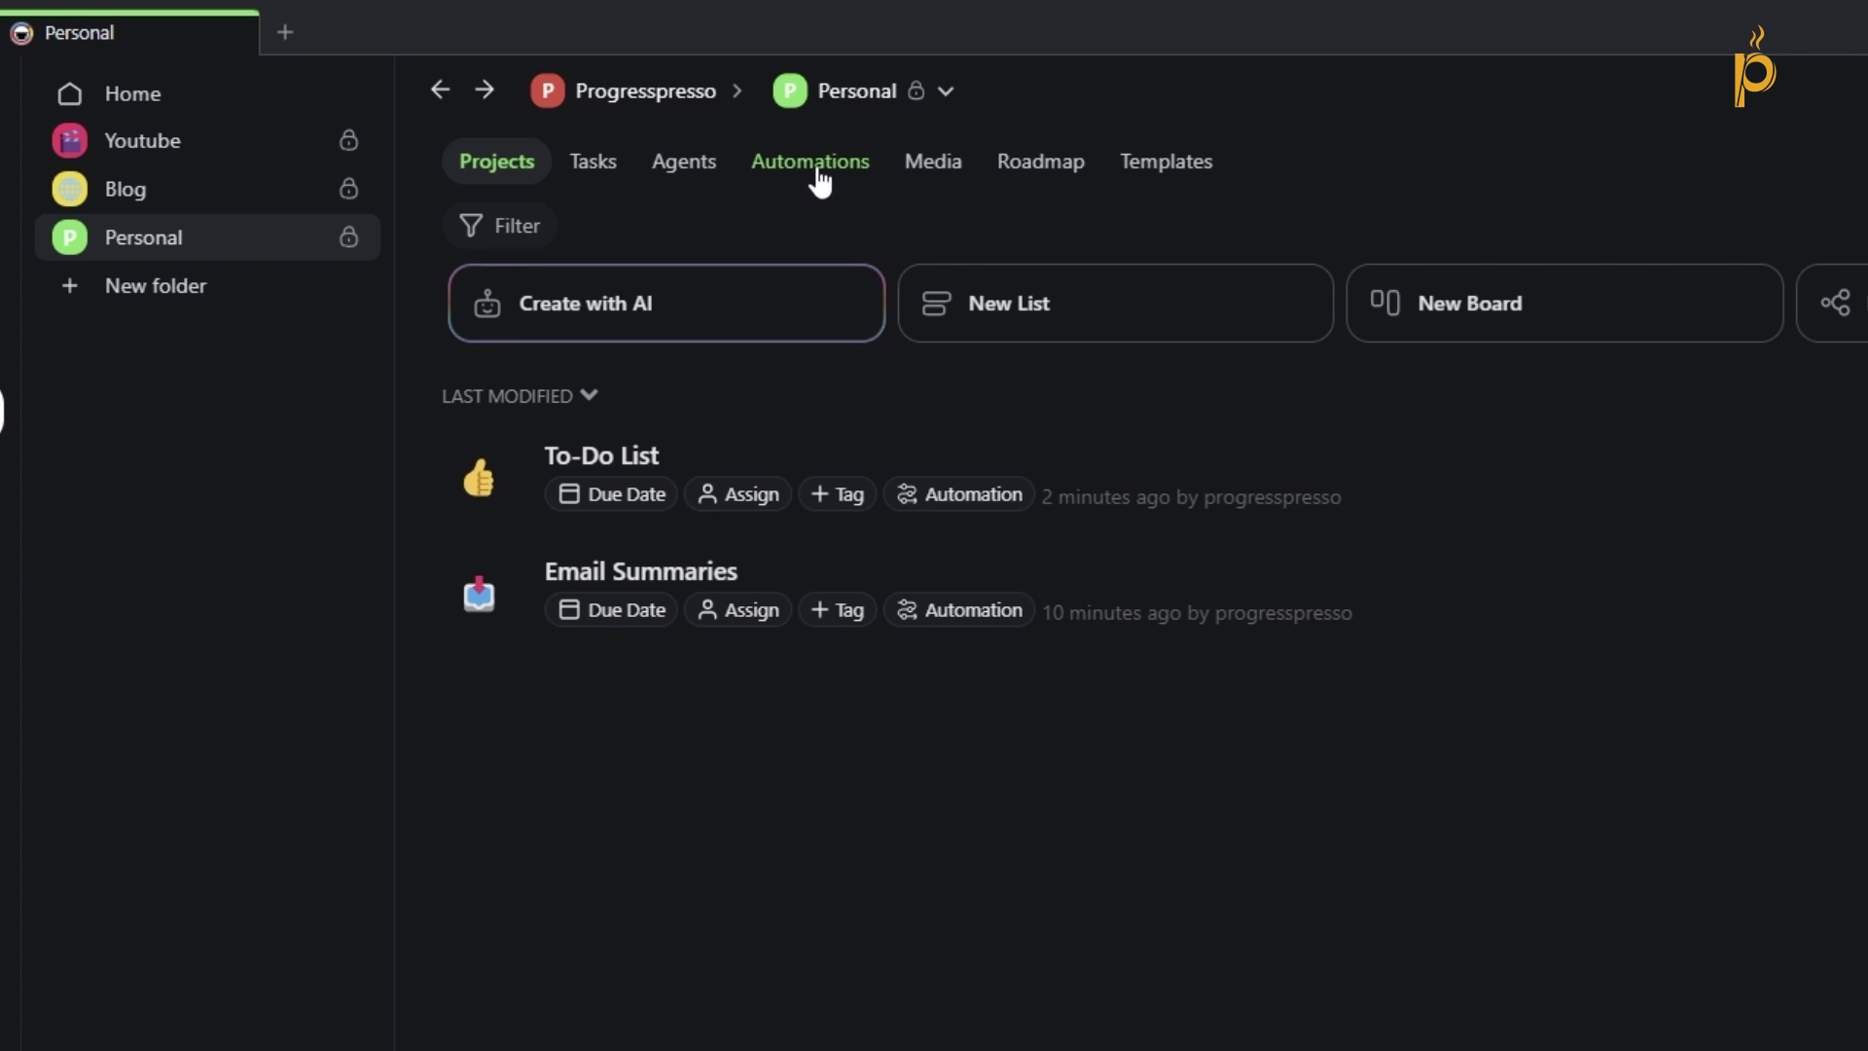
pyautogui.click(819, 175)
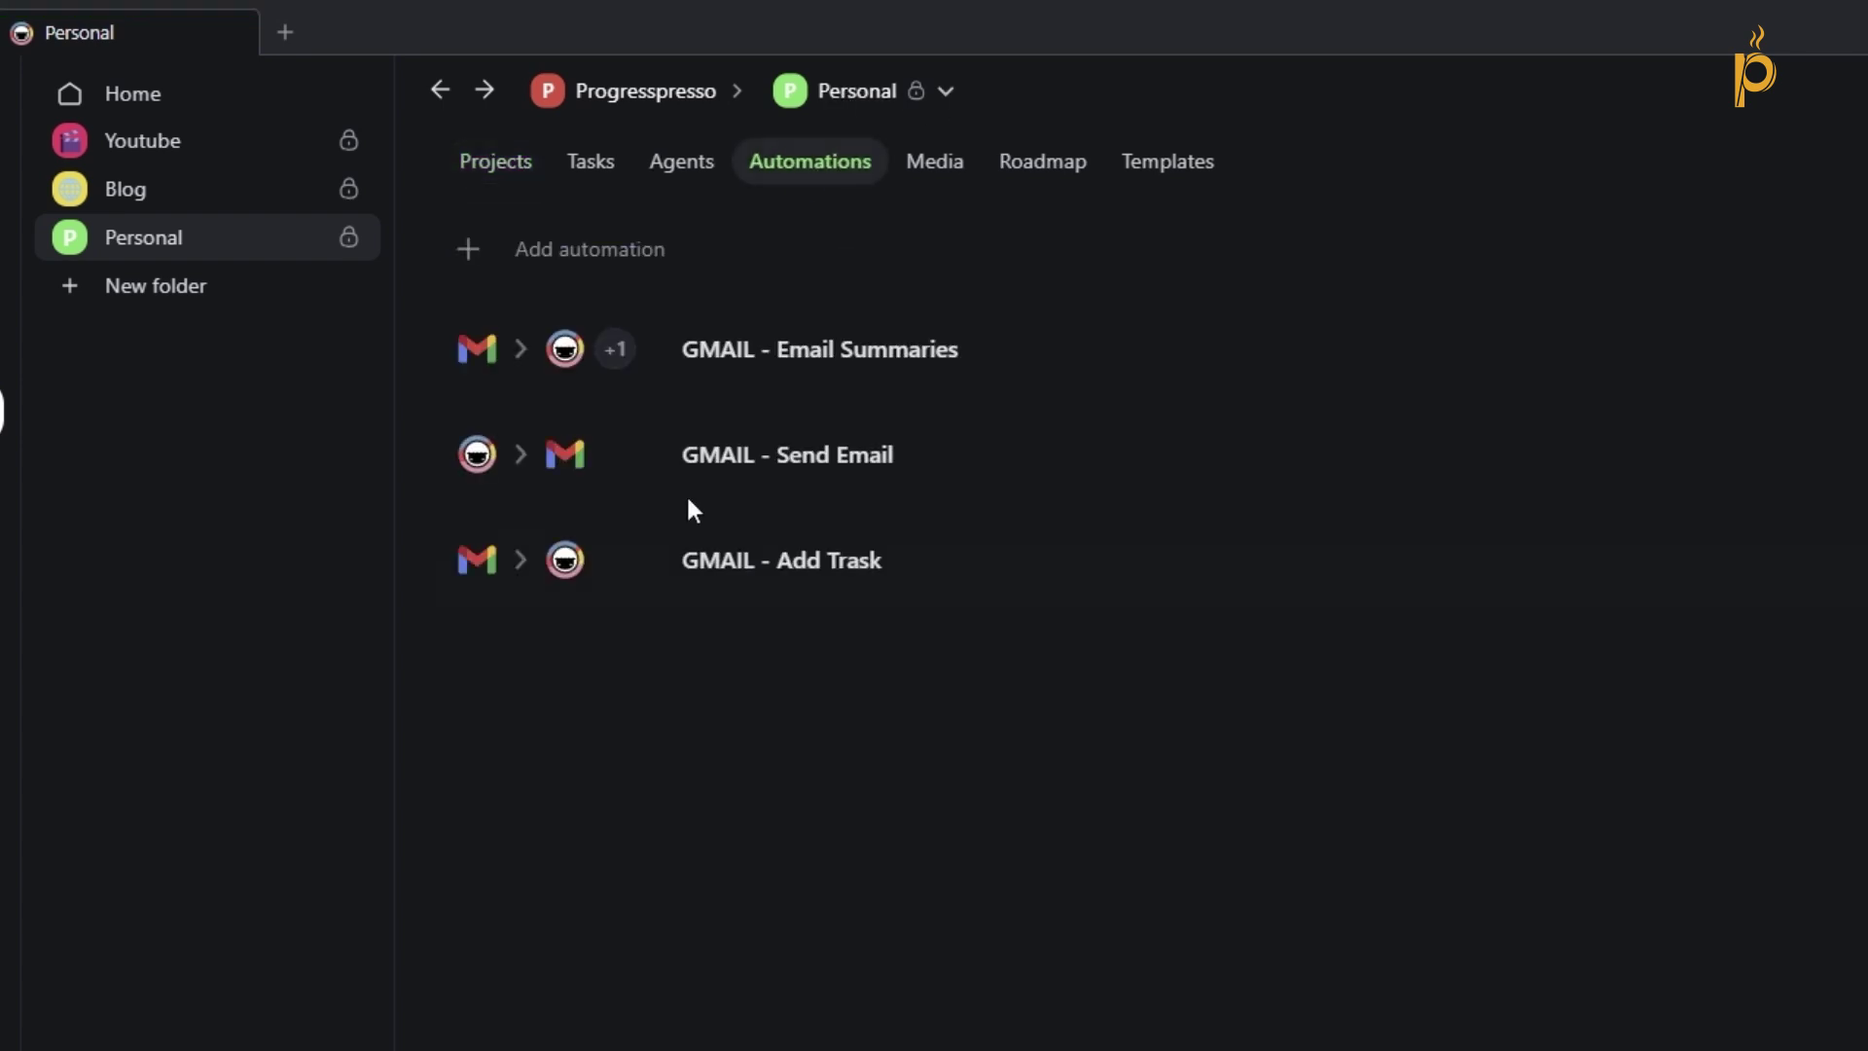
pyautogui.click(730, 260)
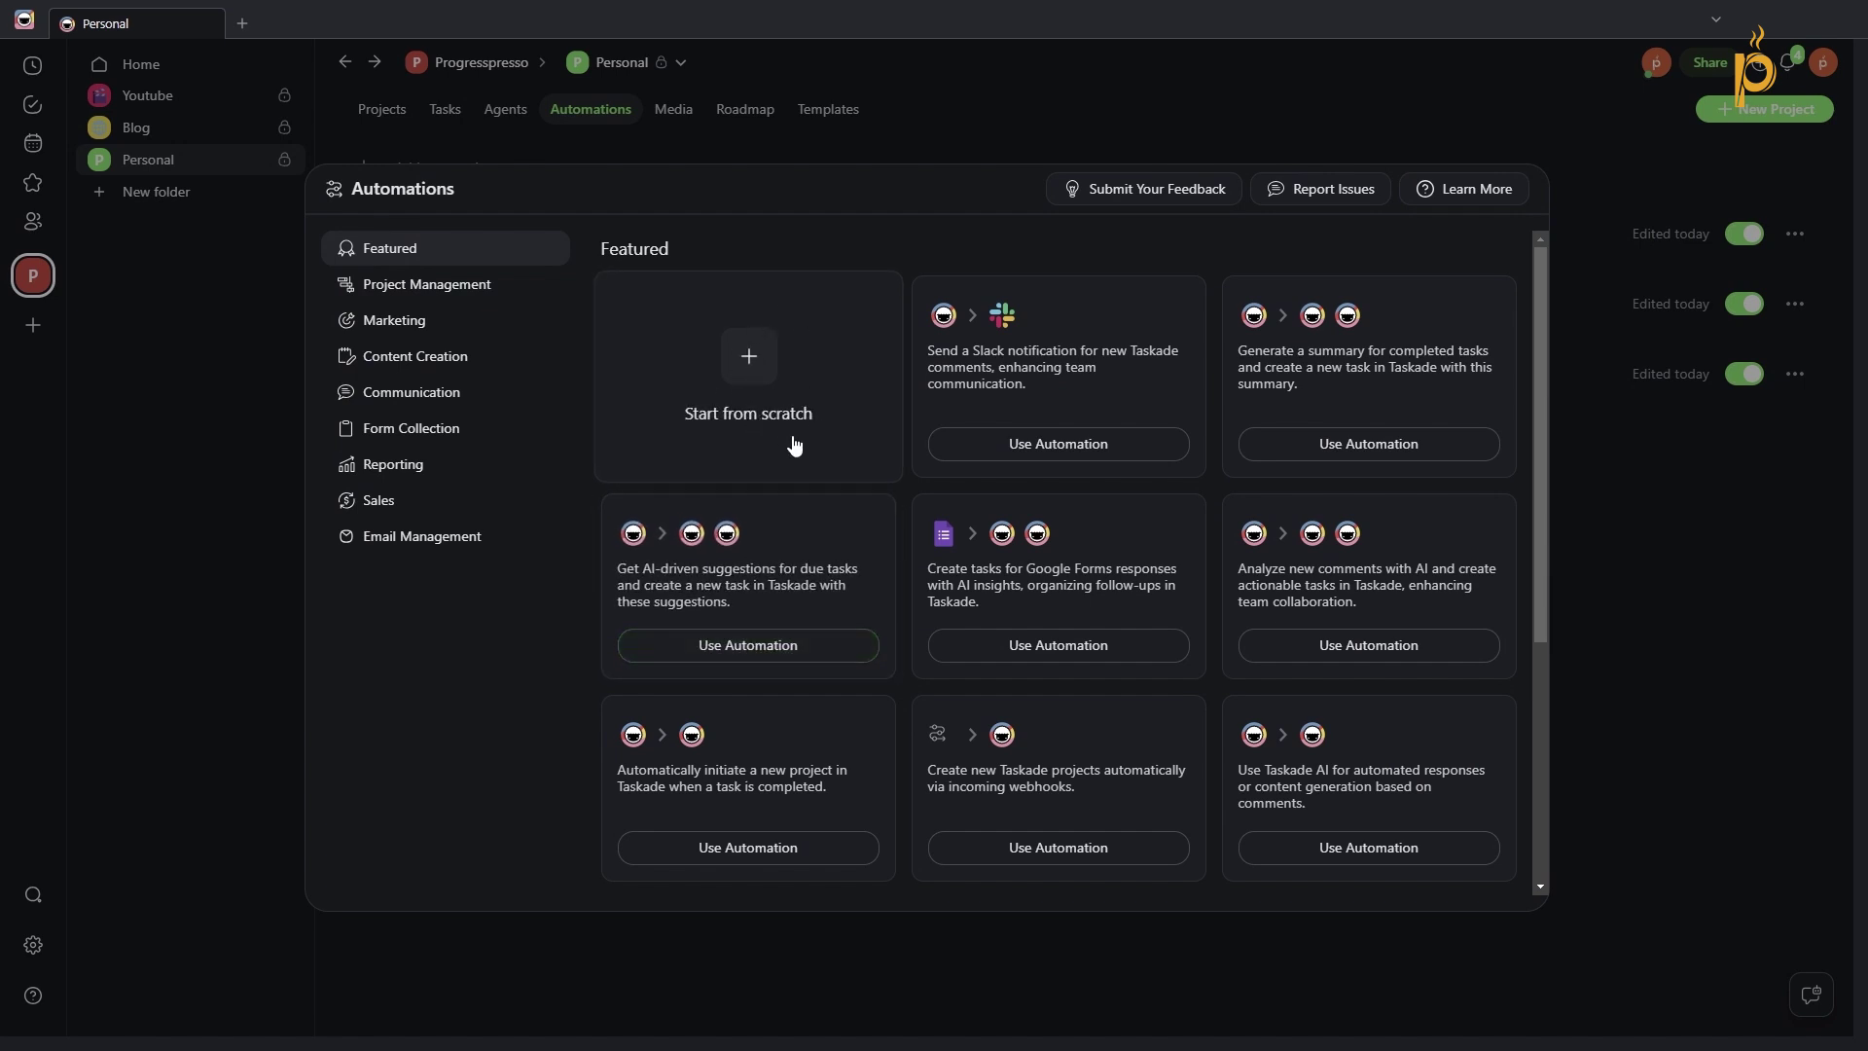
pyautogui.click(418, 285)
pyautogui.click(418, 336)
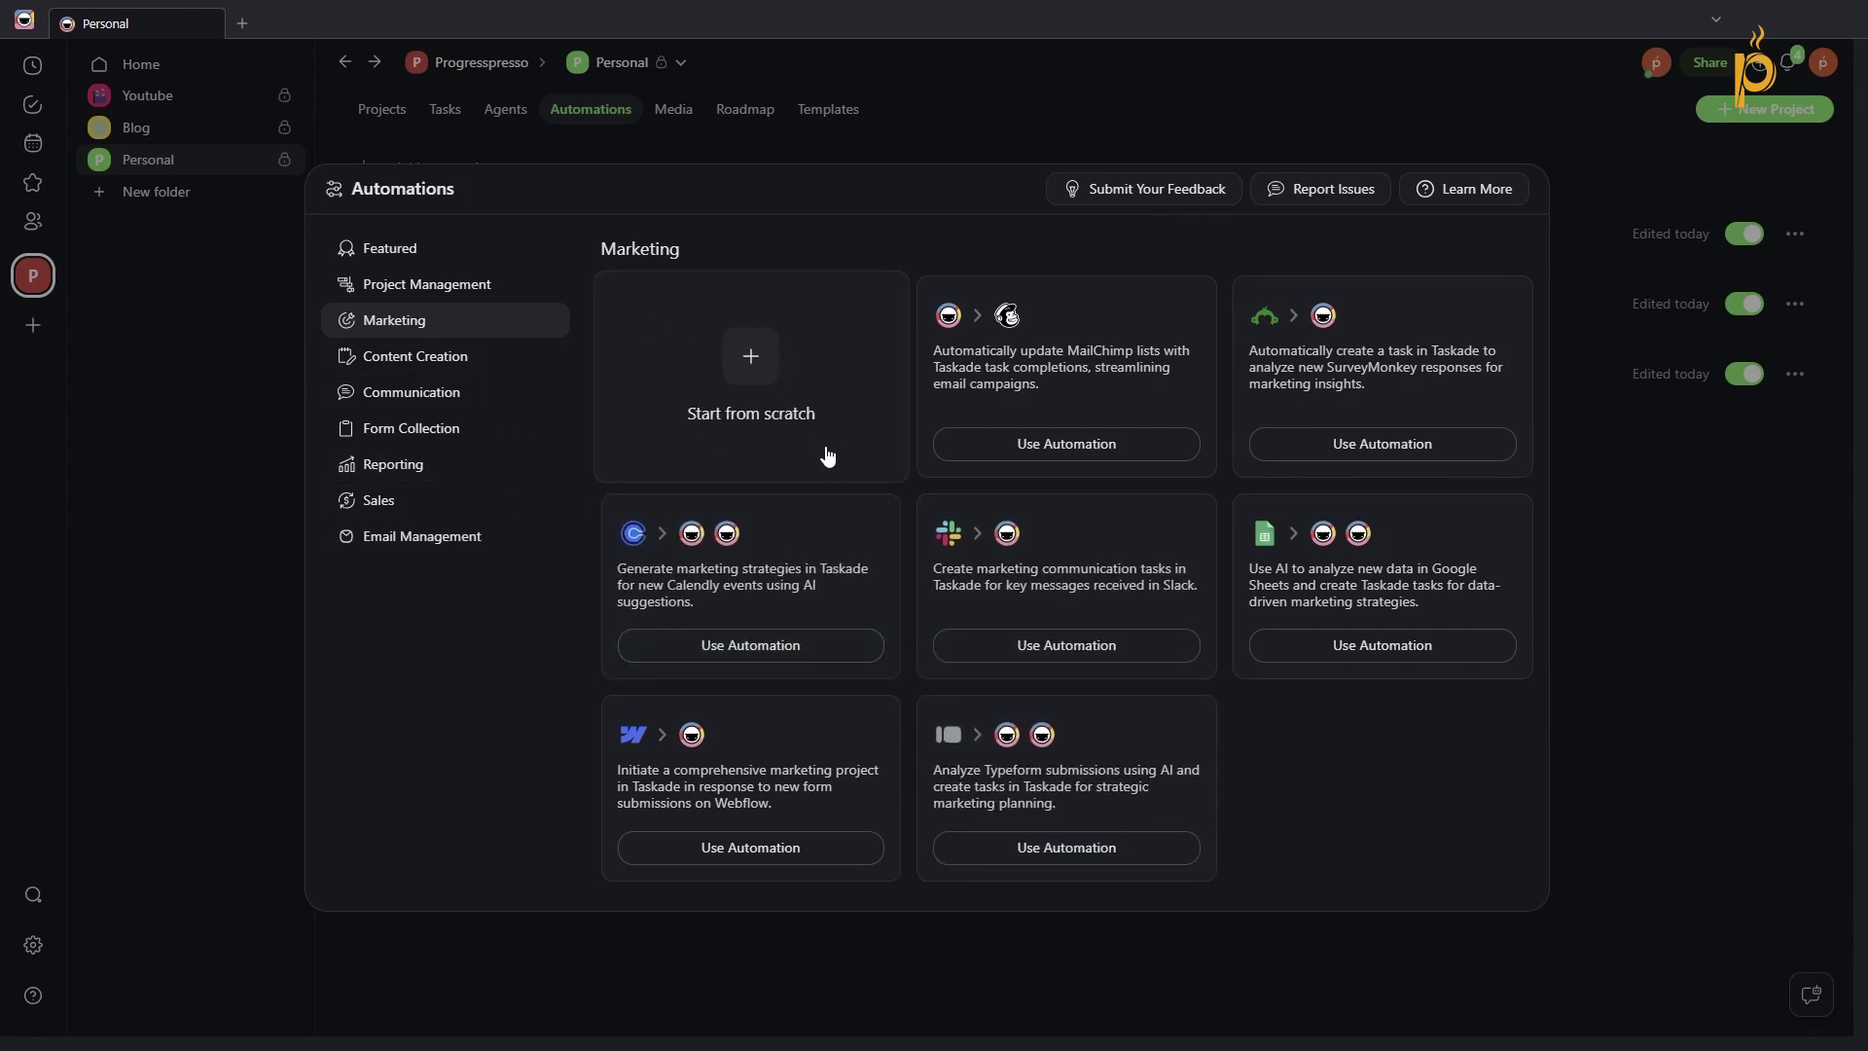
pyautogui.click(786, 399)
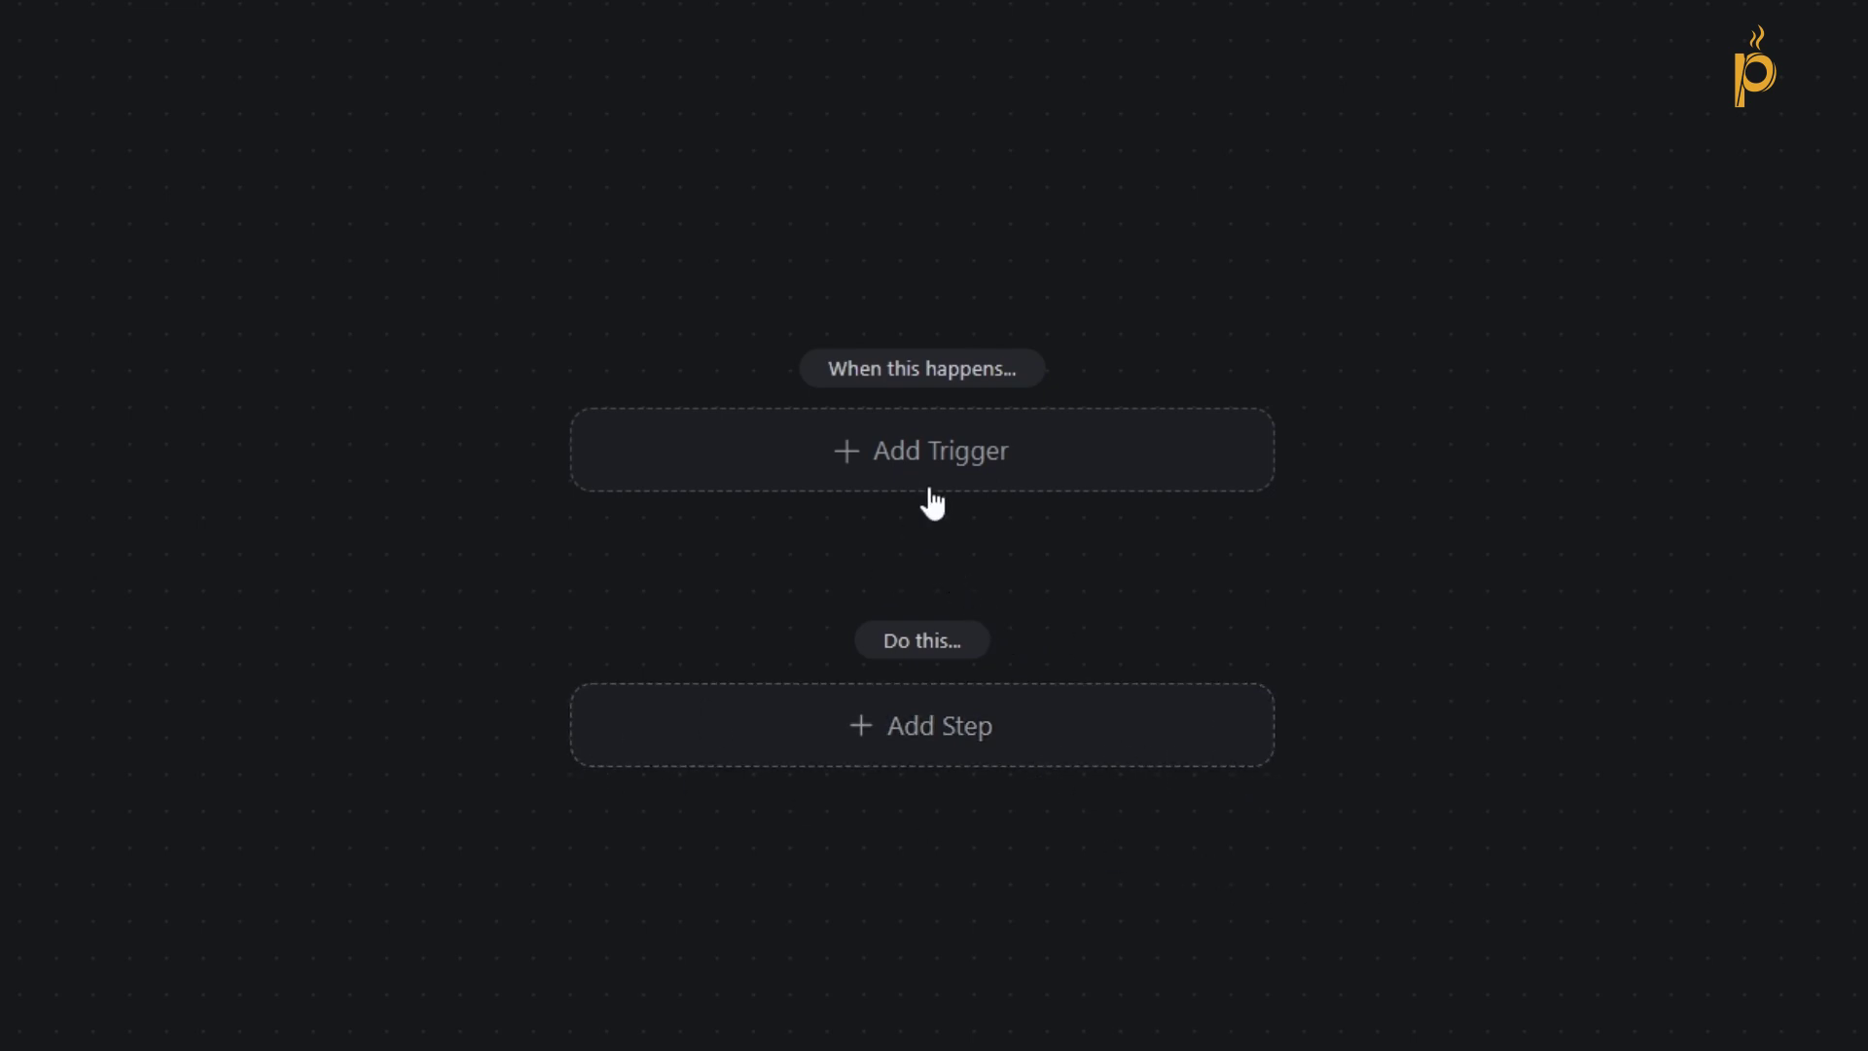
# Add Gmail's New Email as the trigger of the blank automation.
pyautogui.click(996, 471)
pyautogui.scroll(-8, 875, 700)
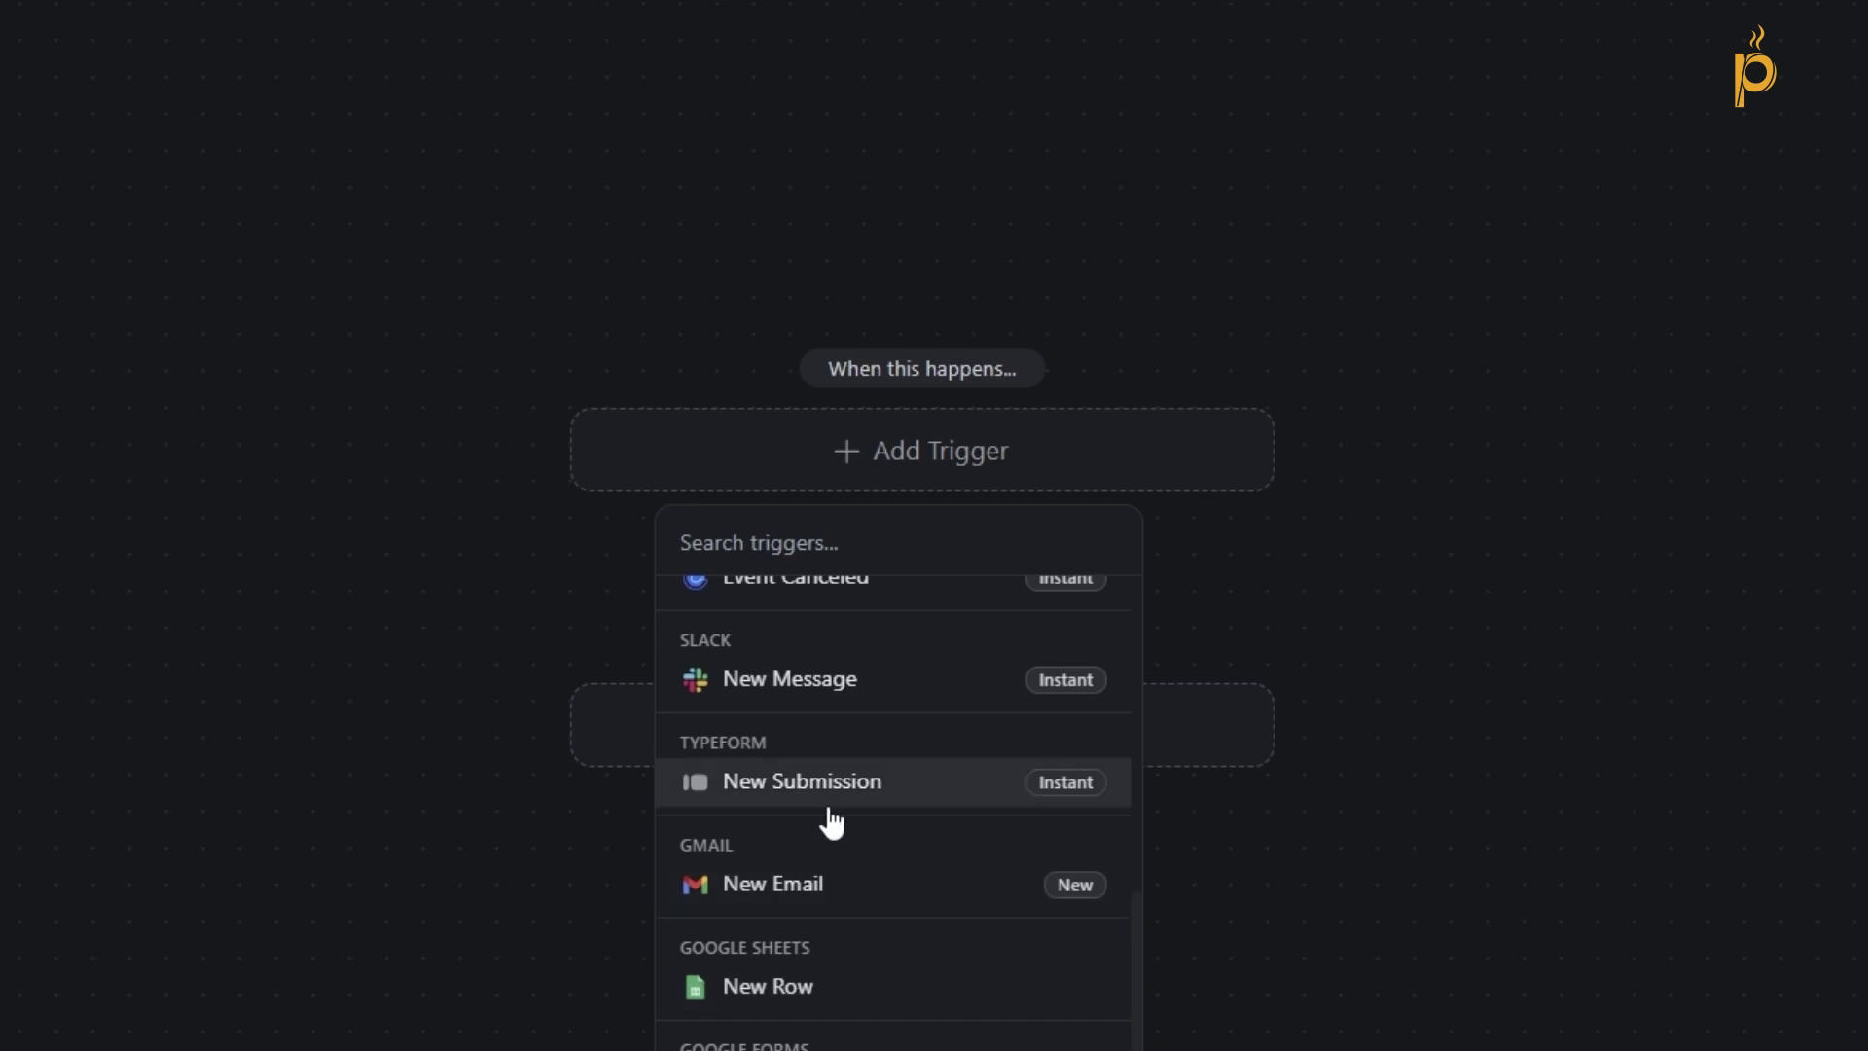
pyautogui.scroll(-2, 875, 767)
pyautogui.click(762, 775)
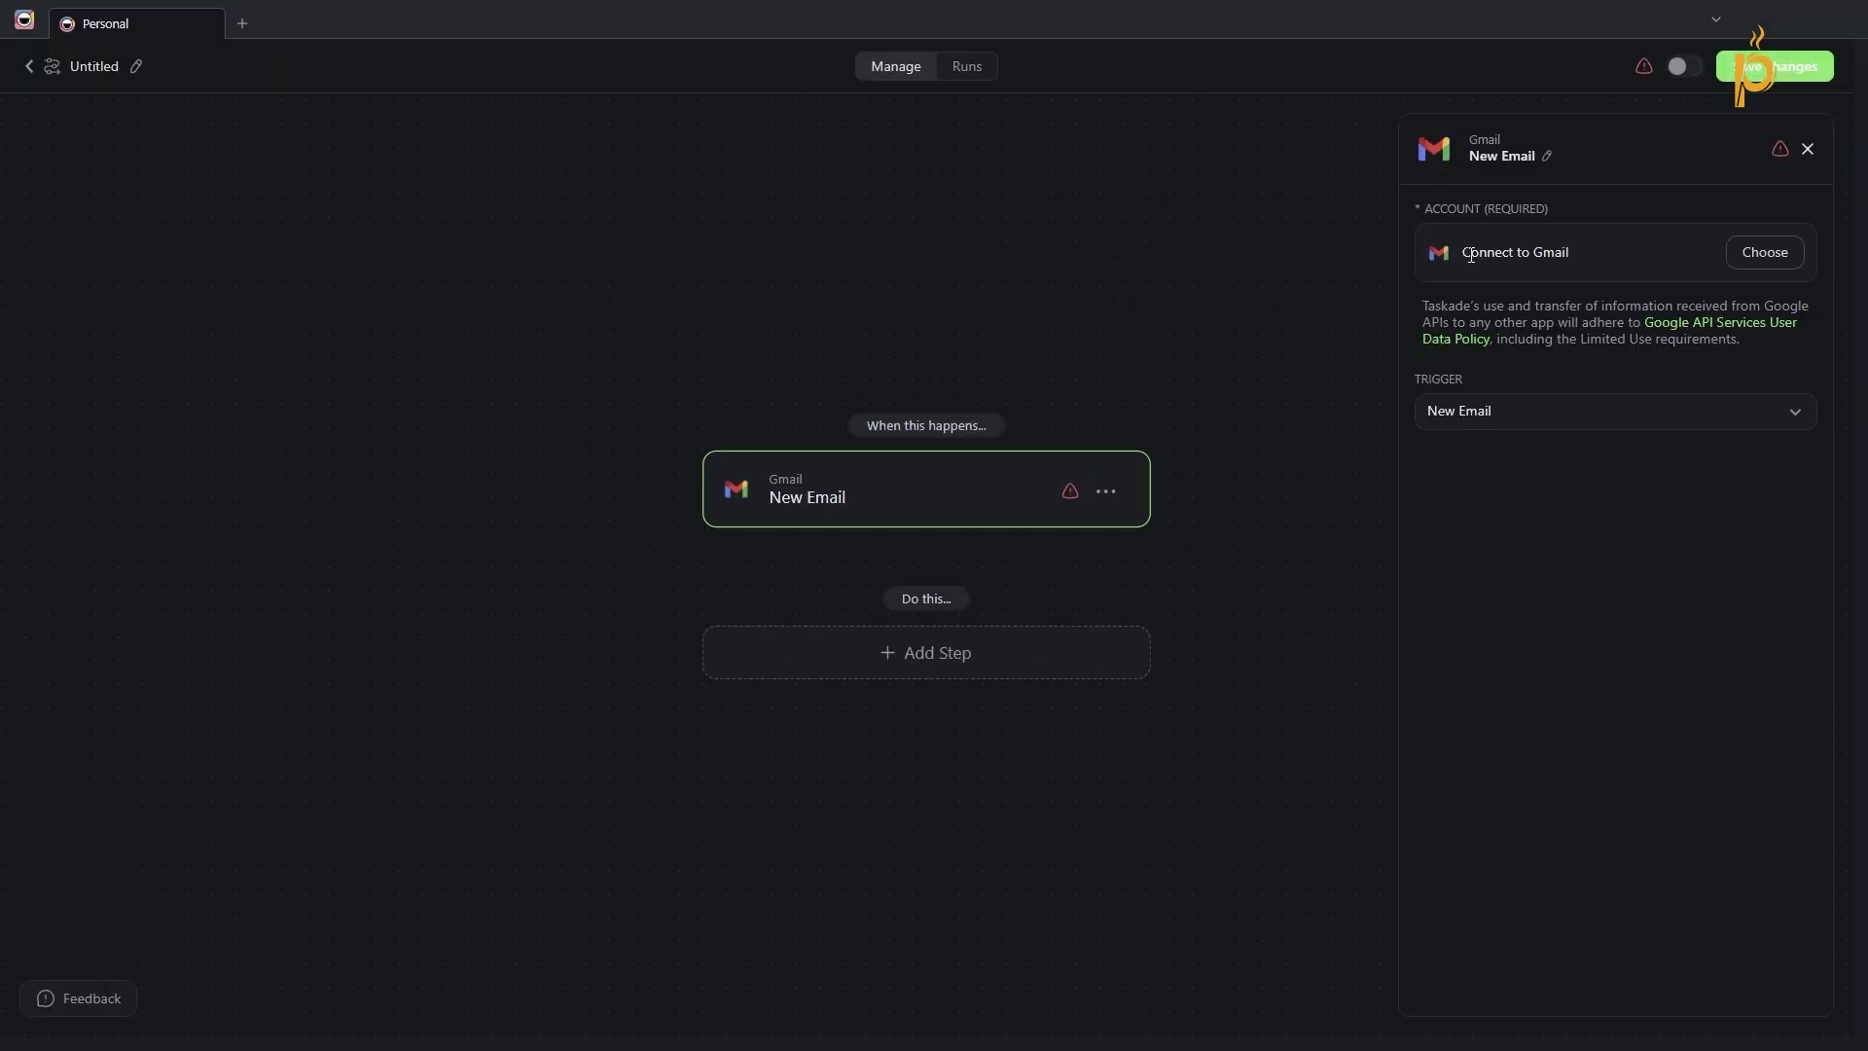
# Choose the Gmail account for the New Email trigger and test its connection.
pyautogui.moveTo(1471, 255); pyautogui.dragTo(1615, 249)
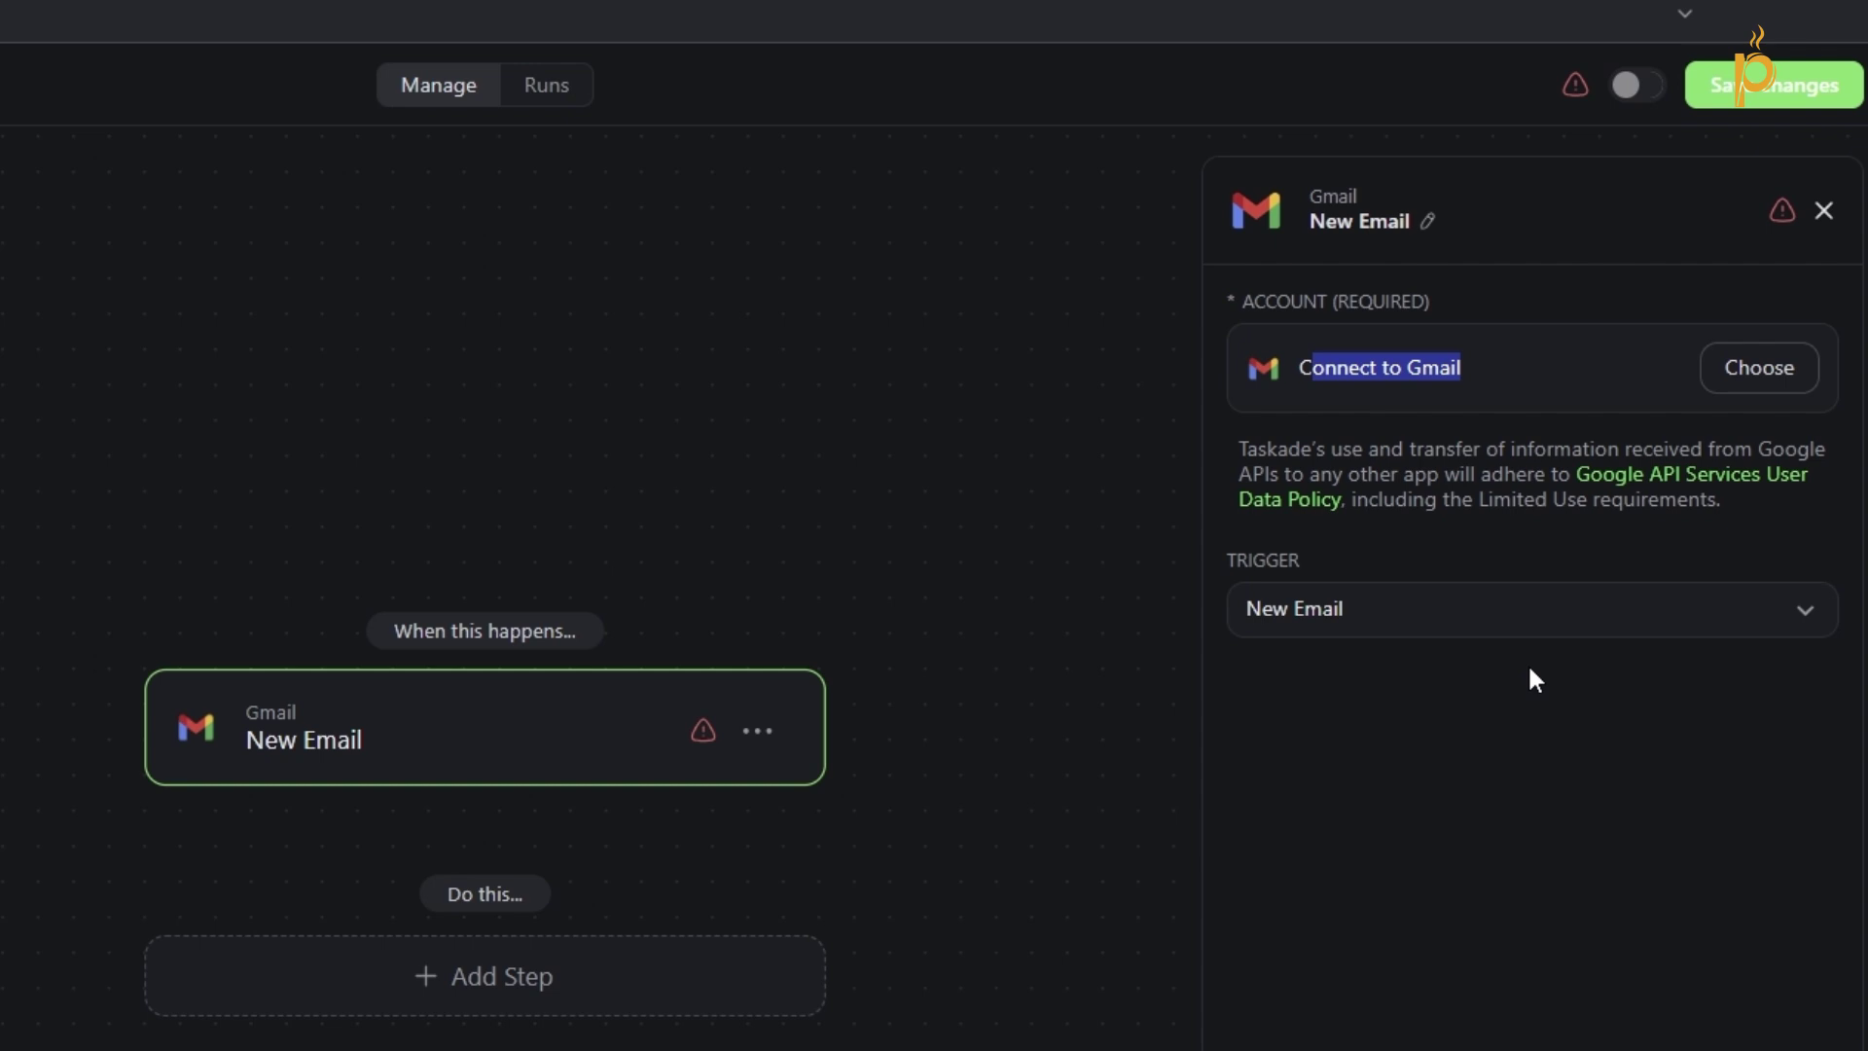
pyautogui.click(1724, 379)
pyautogui.click(1359, 547)
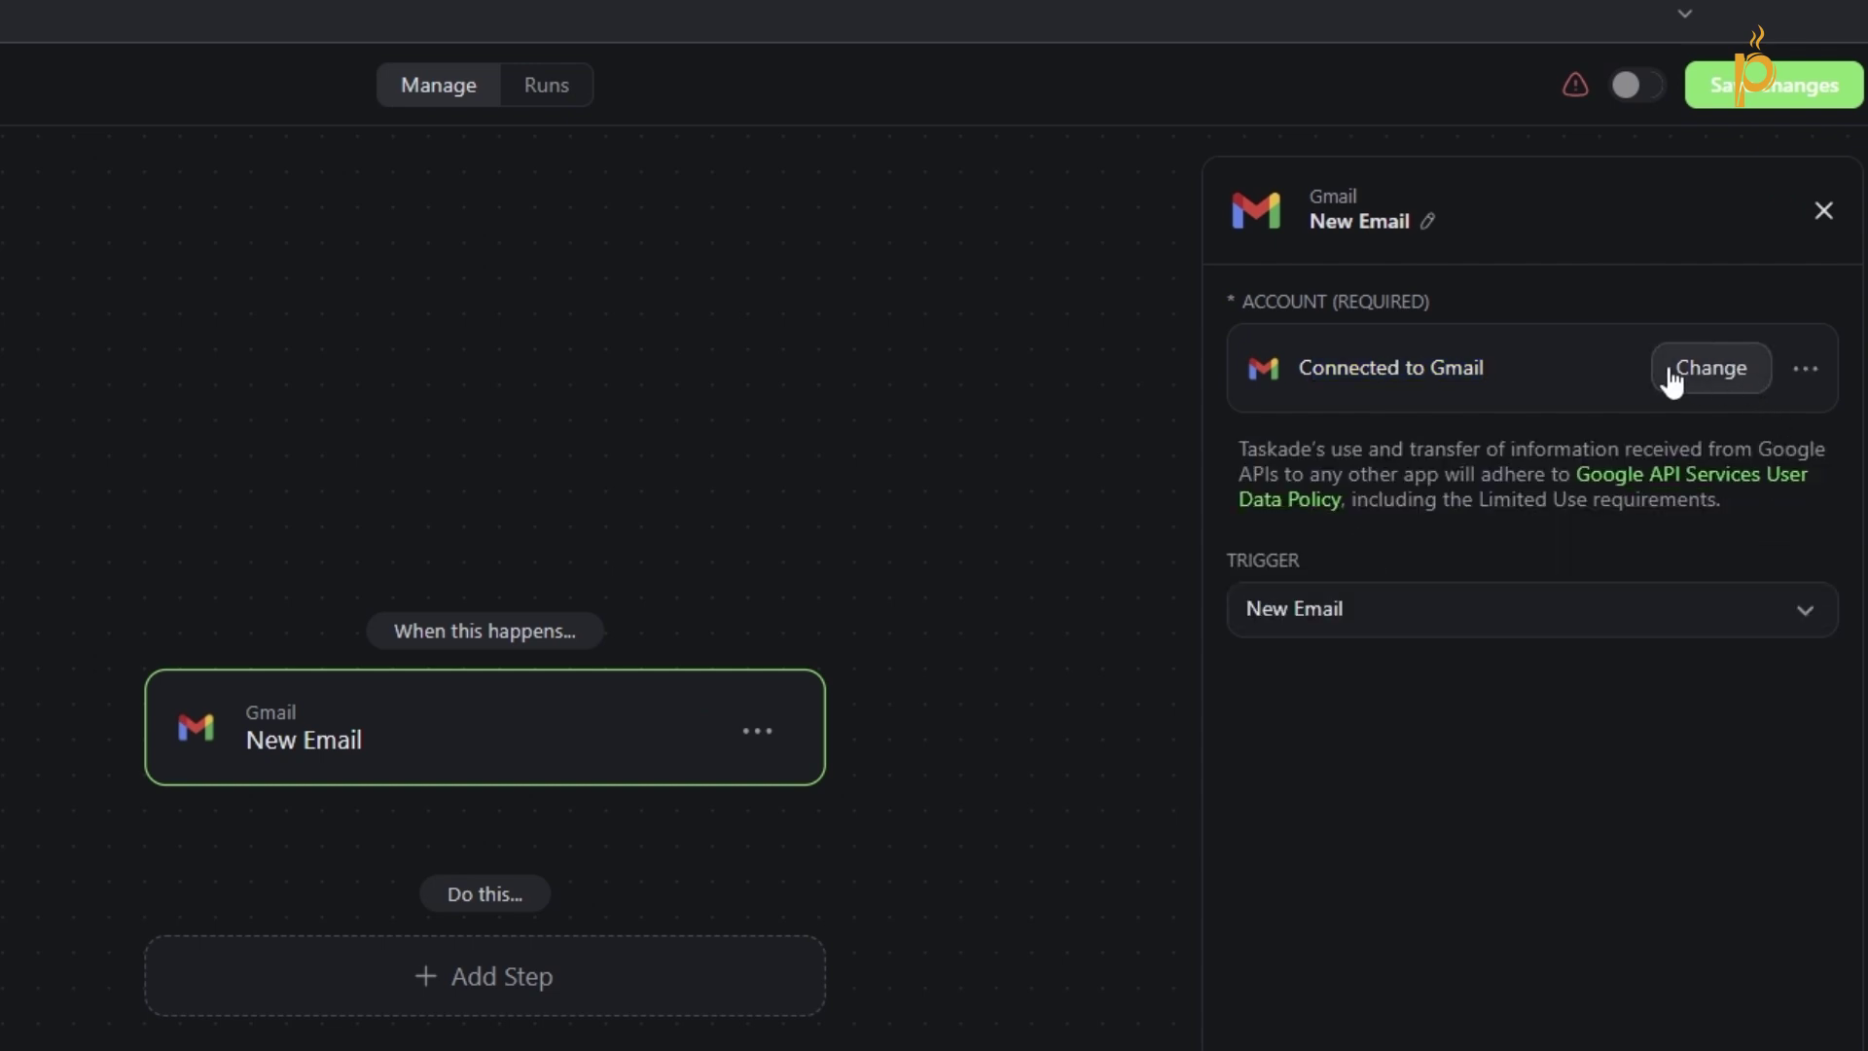
pyautogui.click(1802, 380)
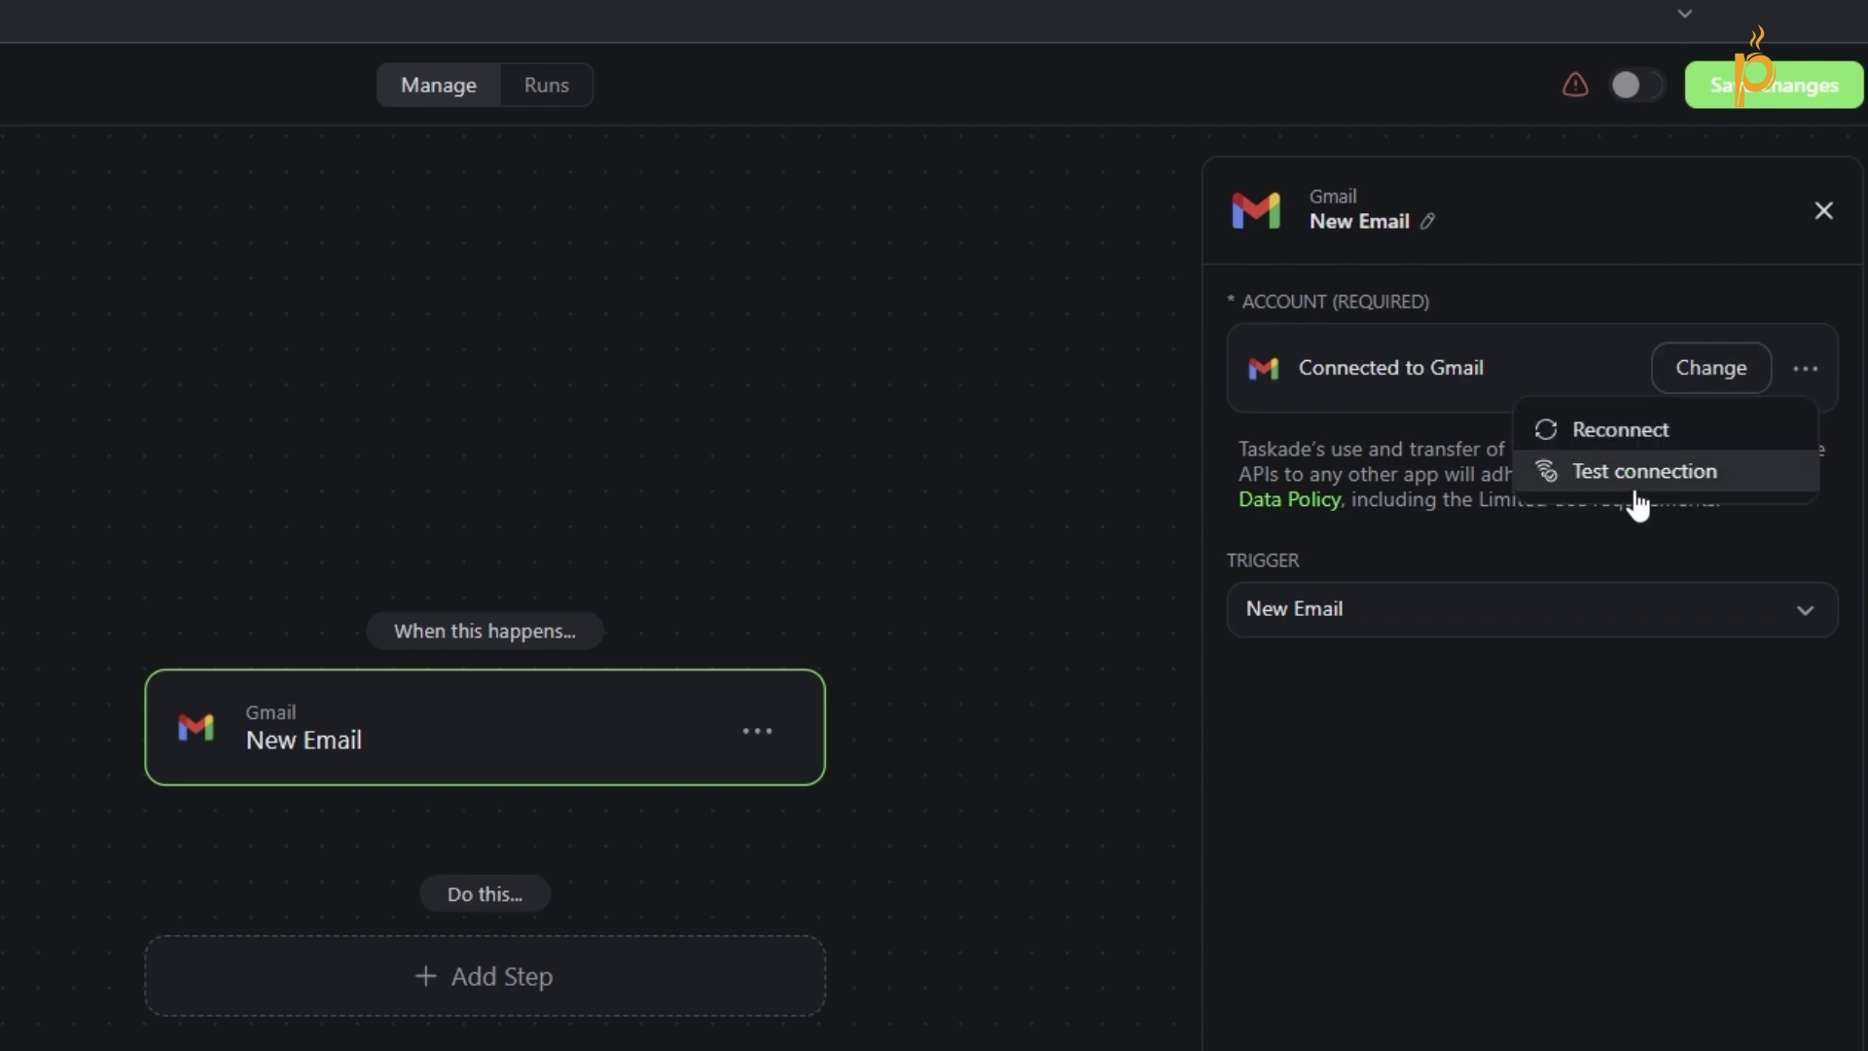
pyautogui.click(1671, 476)
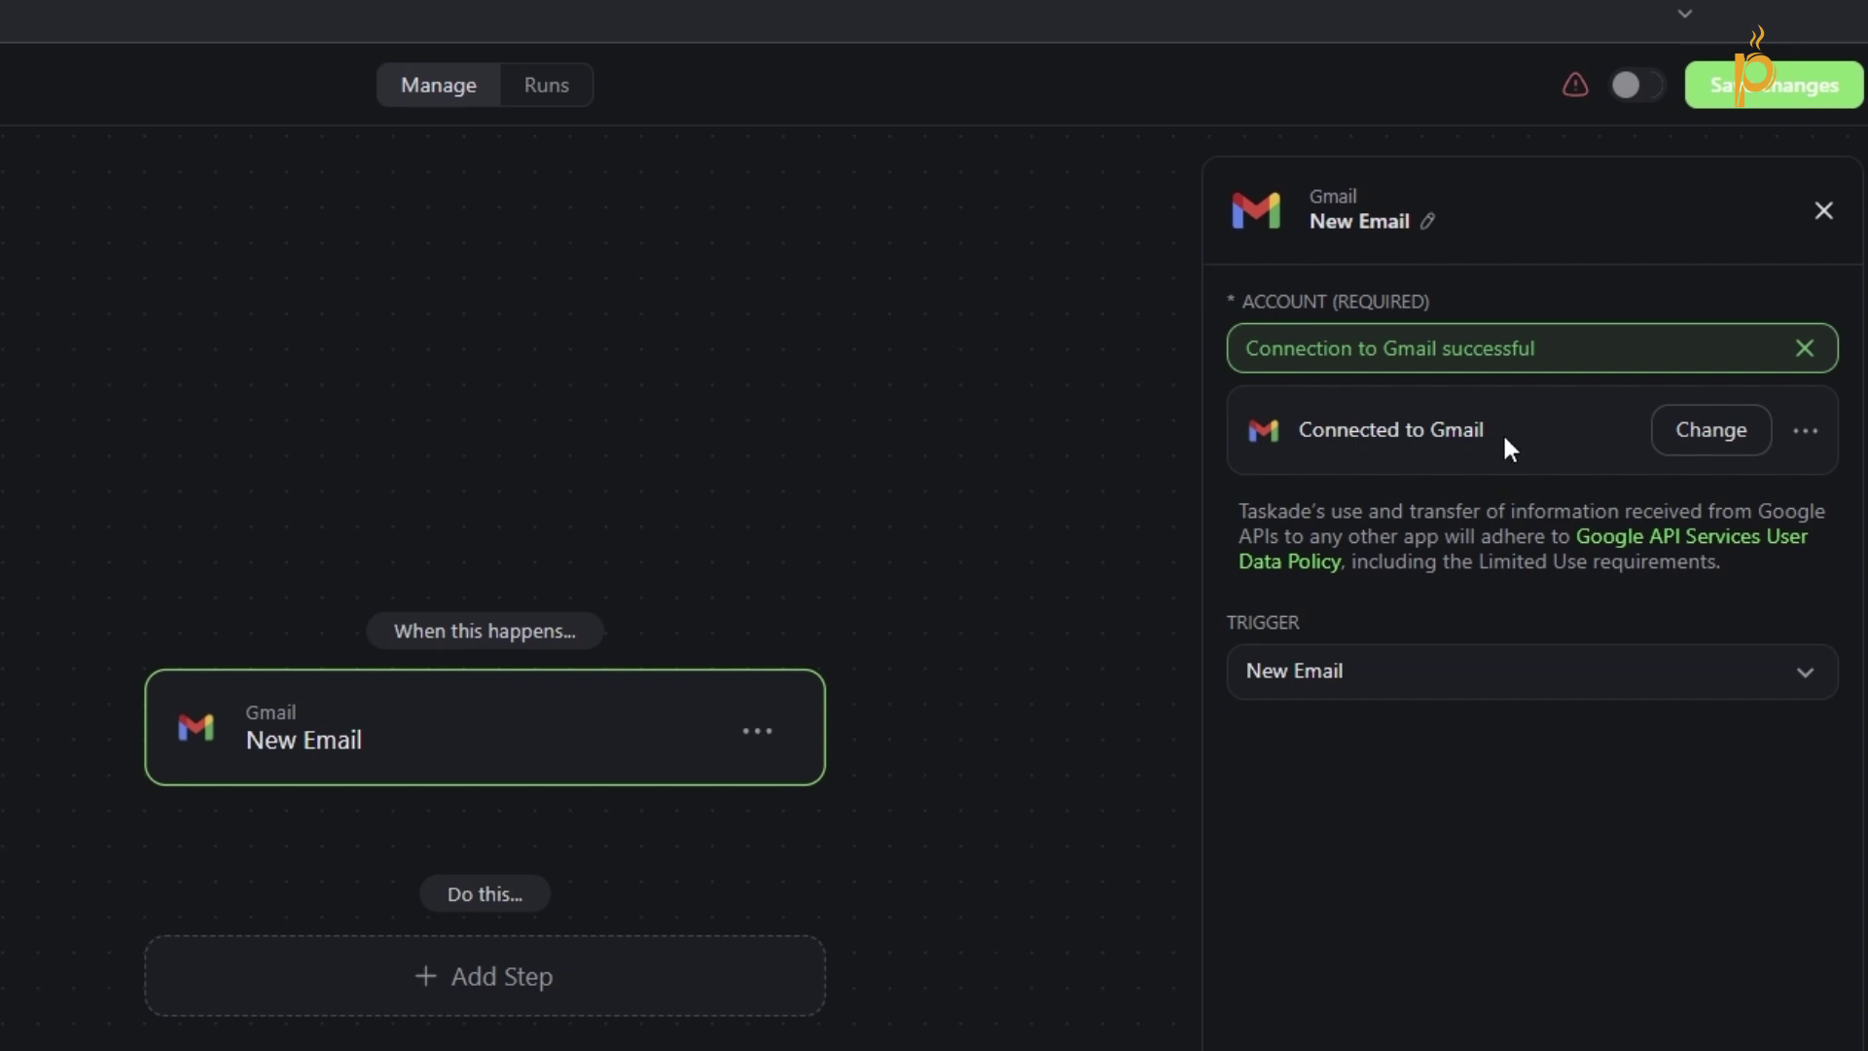
pyautogui.moveTo(1246, 348); pyautogui.dragTo(1537, 333)
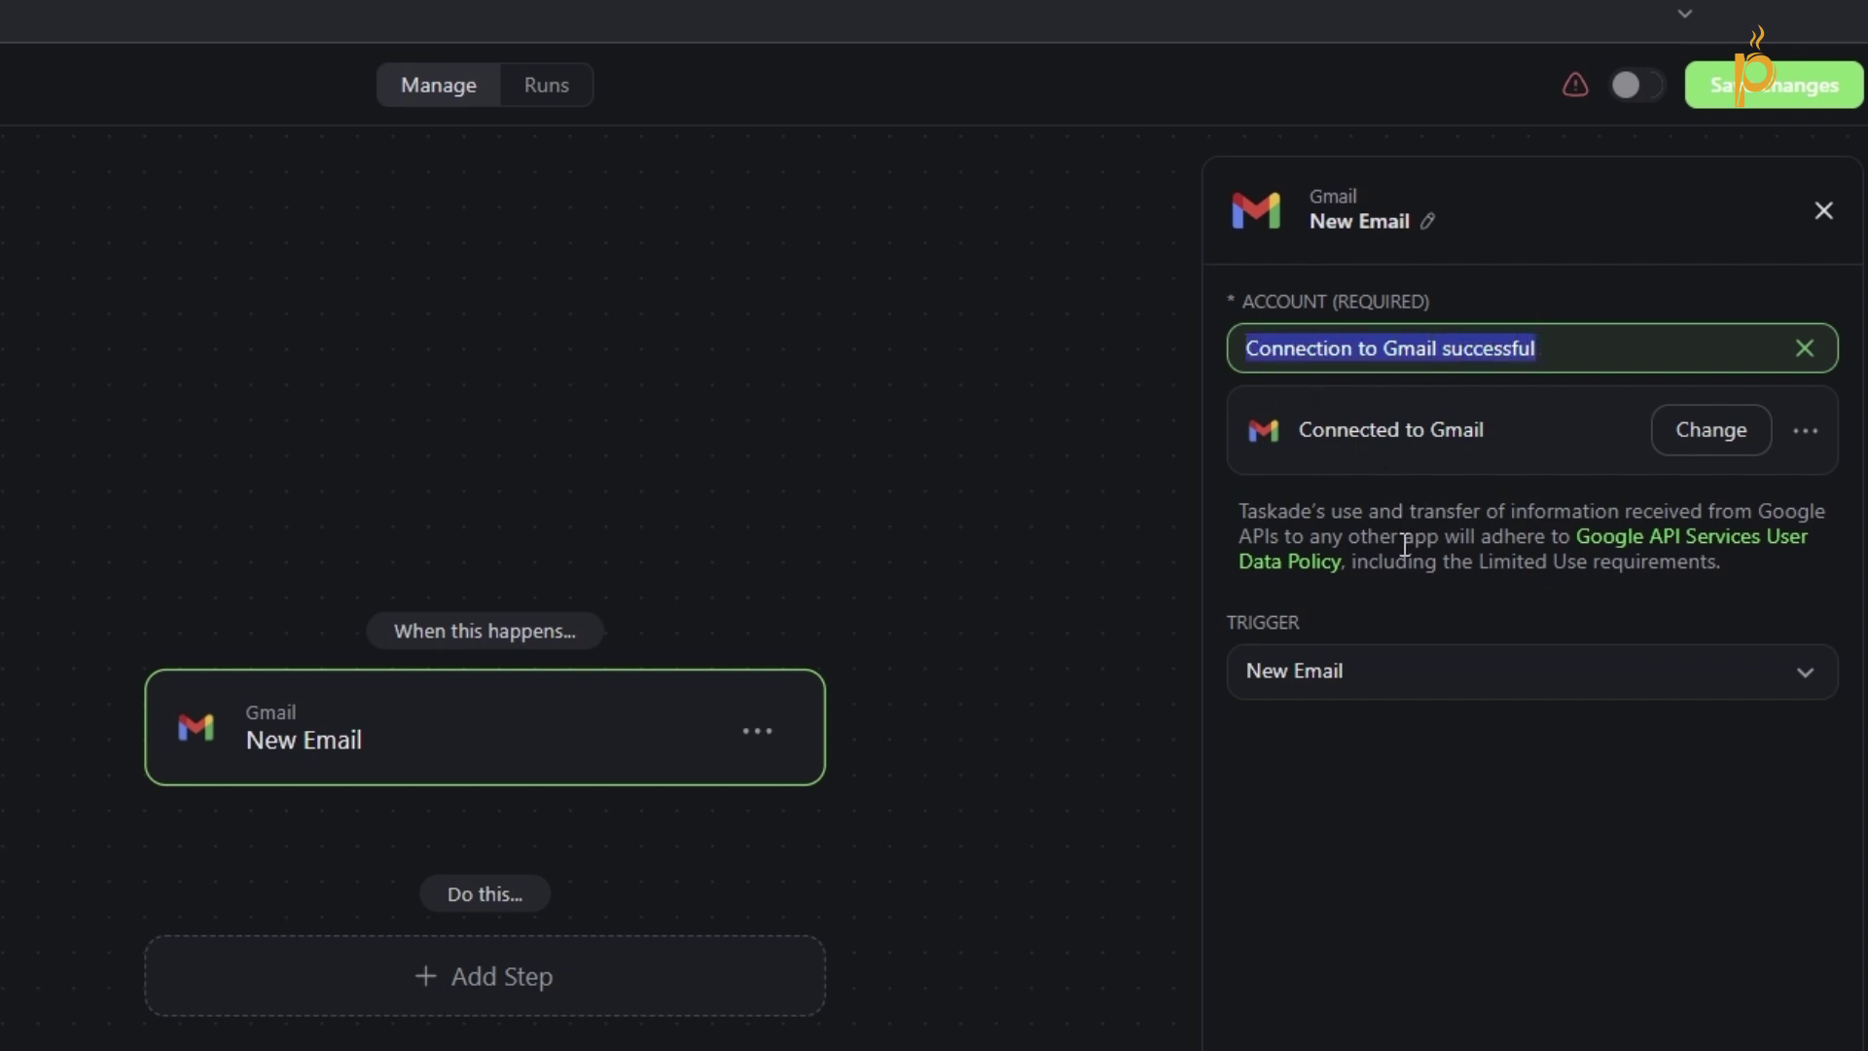
pyautogui.click(1354, 349)
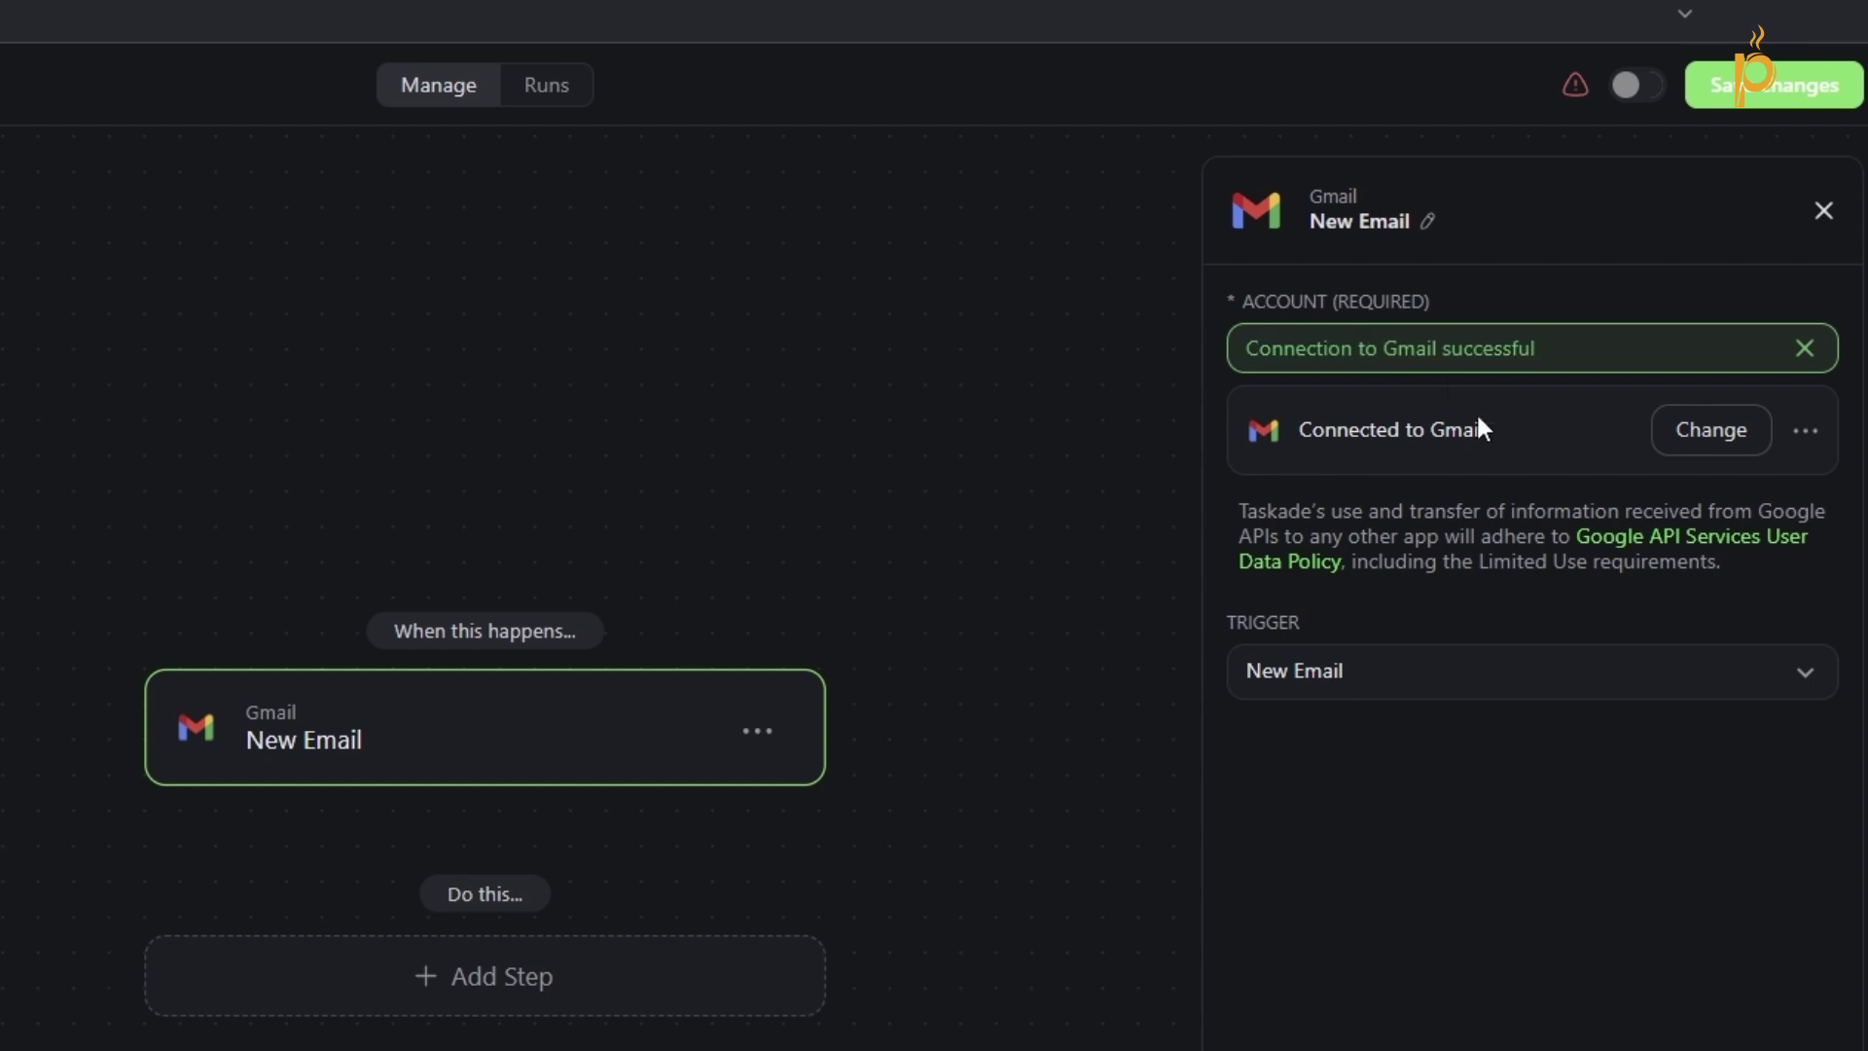
# Review the available event options for the Gmail trigger, leaving New Email selected.
pyautogui.click(1380, 669)
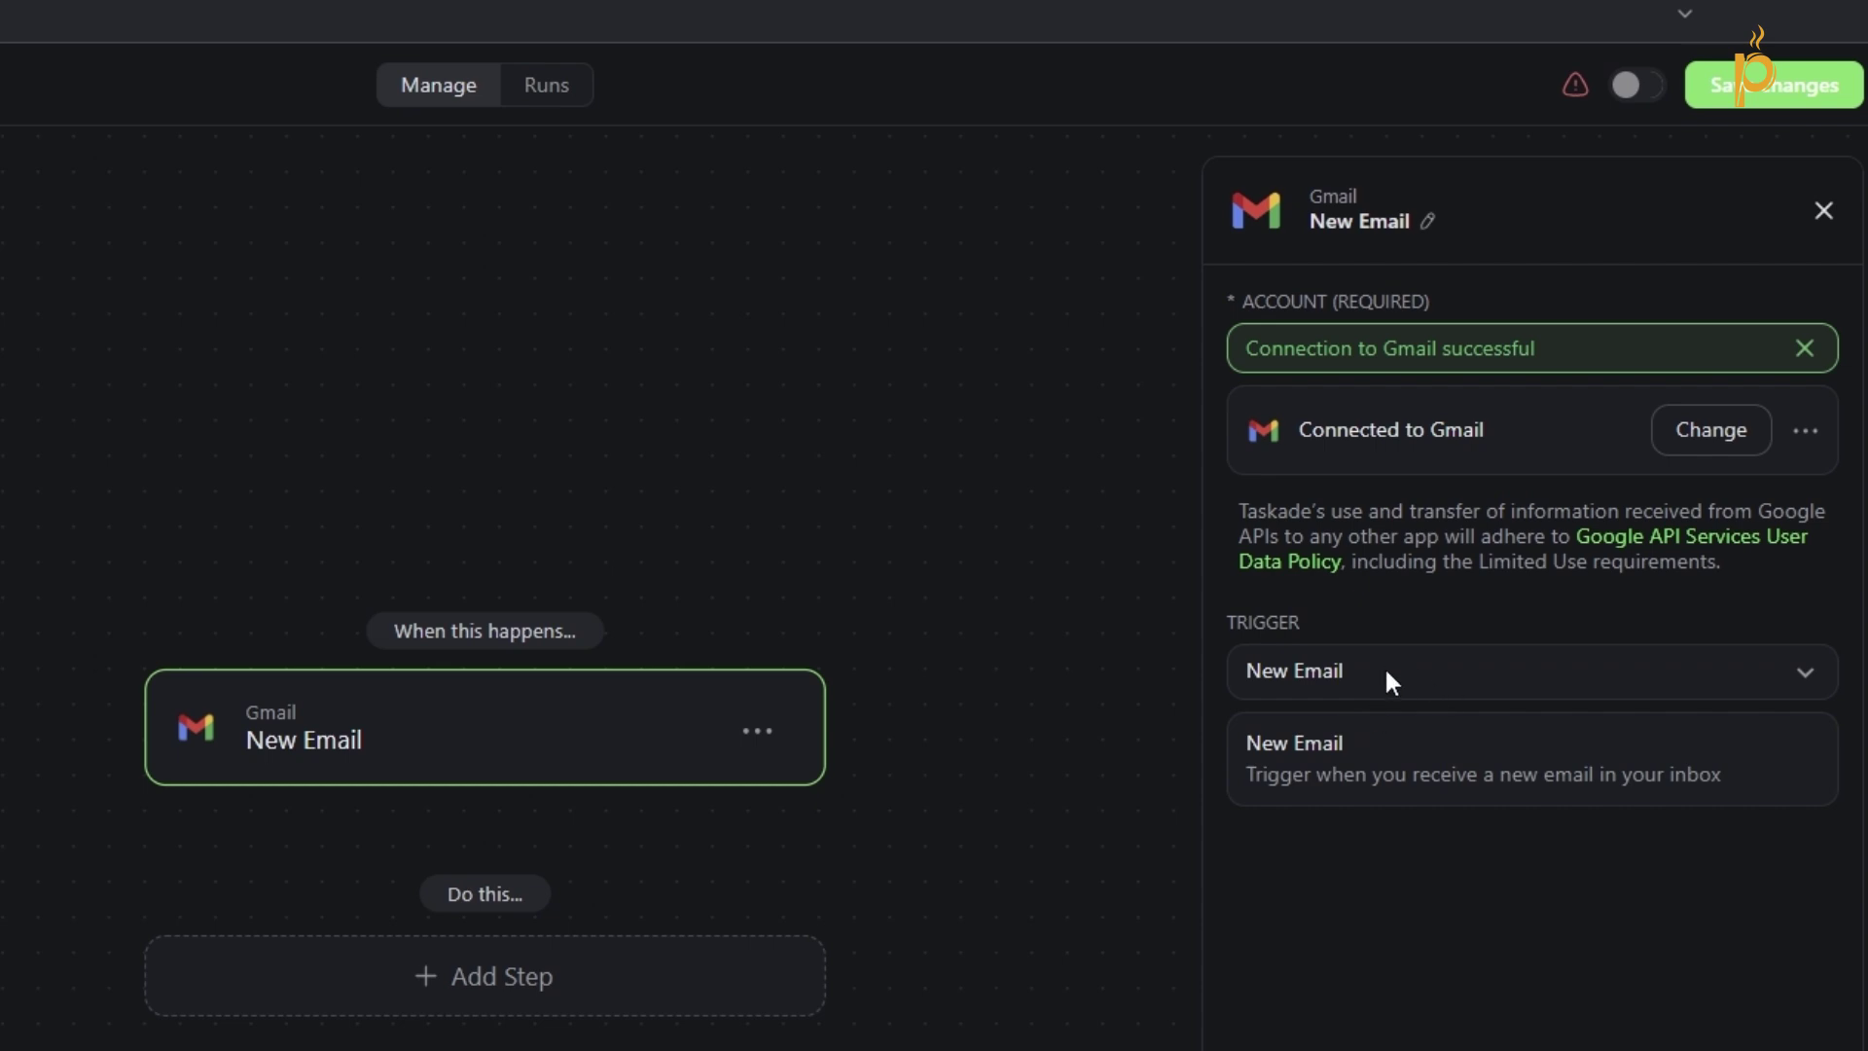
pyautogui.click(1393, 681)
pyautogui.click(1384, 690)
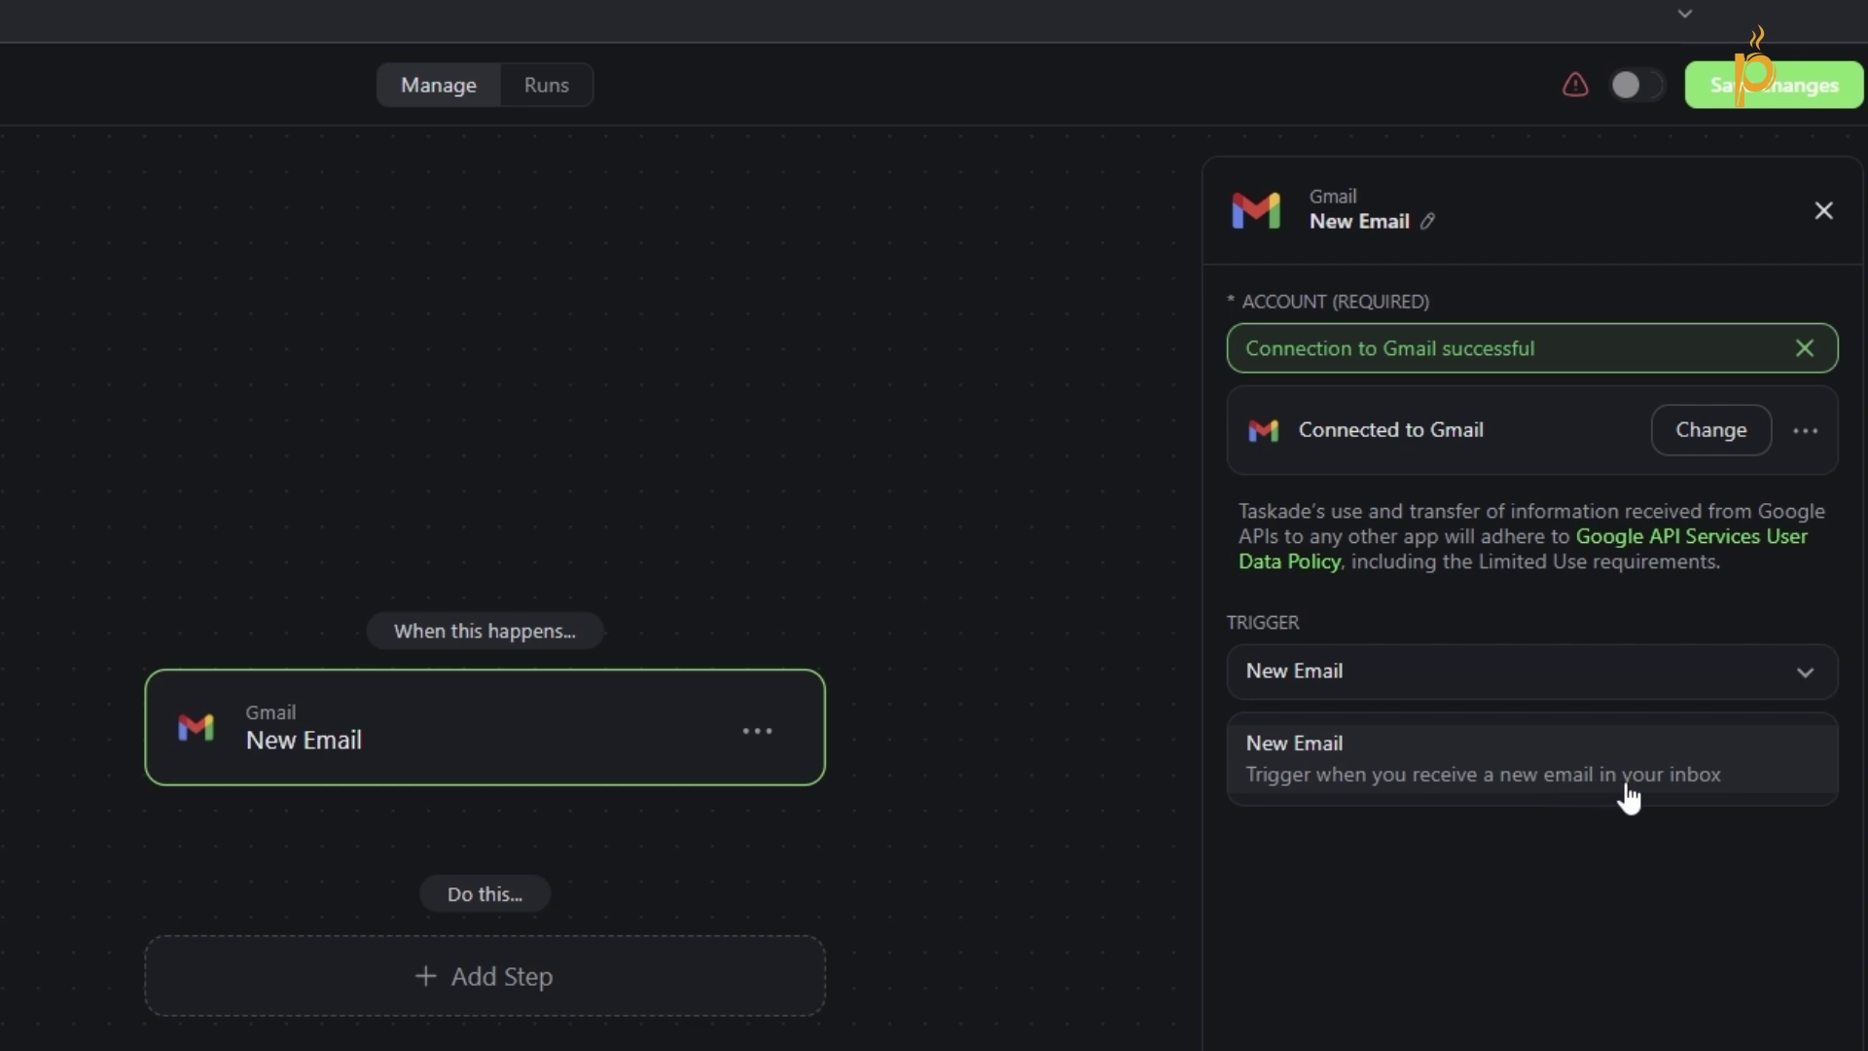
pyautogui.click(1581, 681)
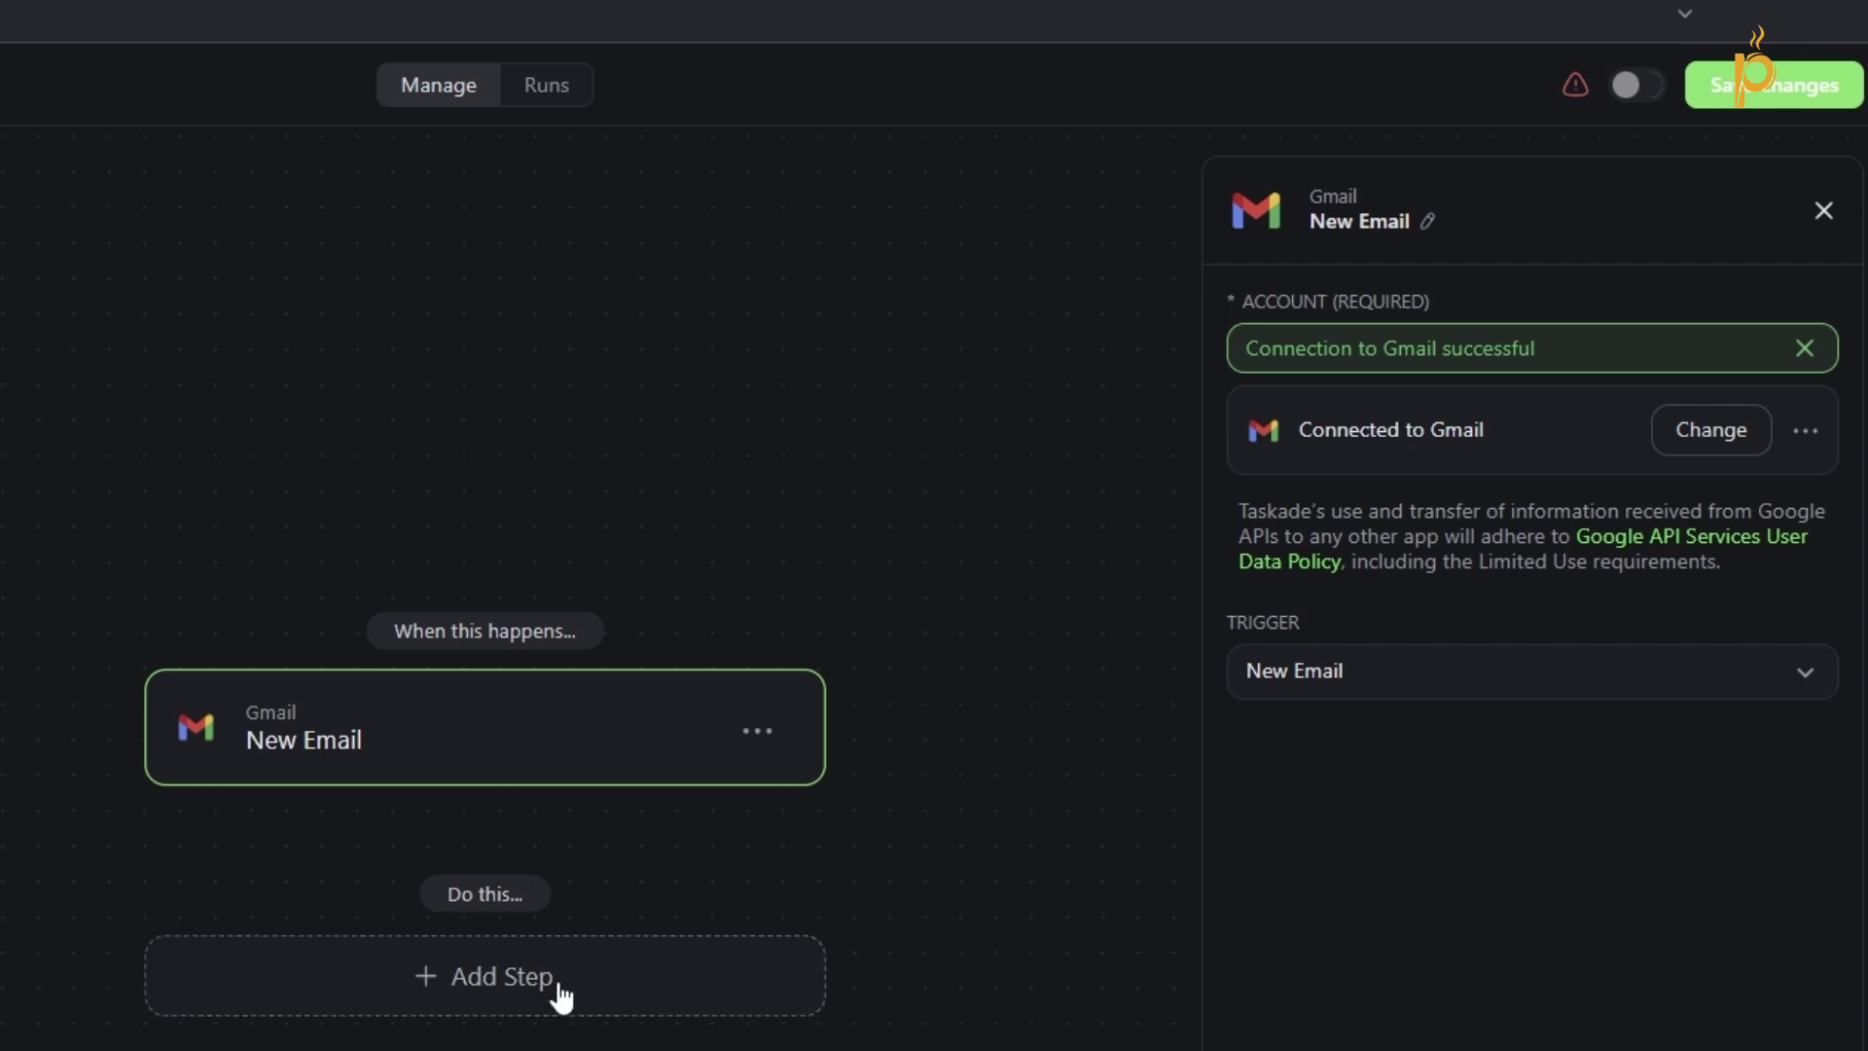
# Add a Taskade Add Task step to the automation and choose To-Do List as its project.
pyautogui.click(536, 982)
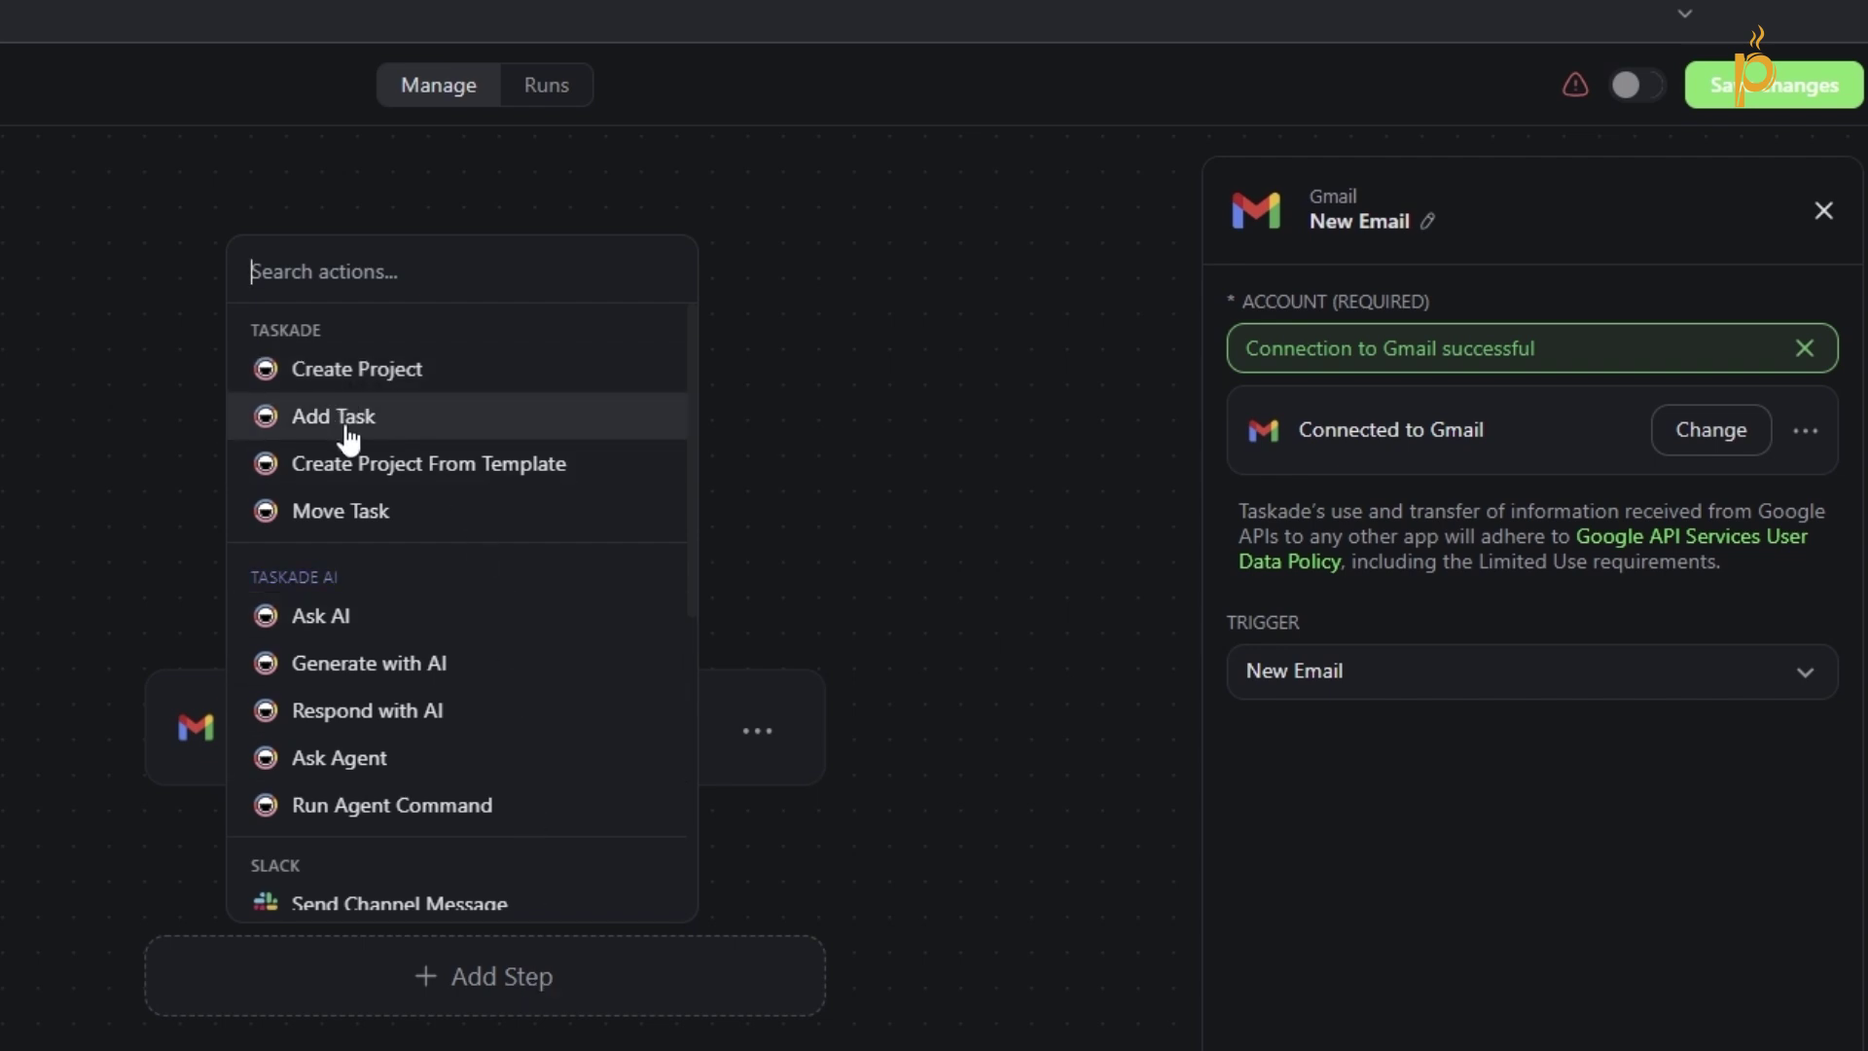
pyautogui.click(407, 429)
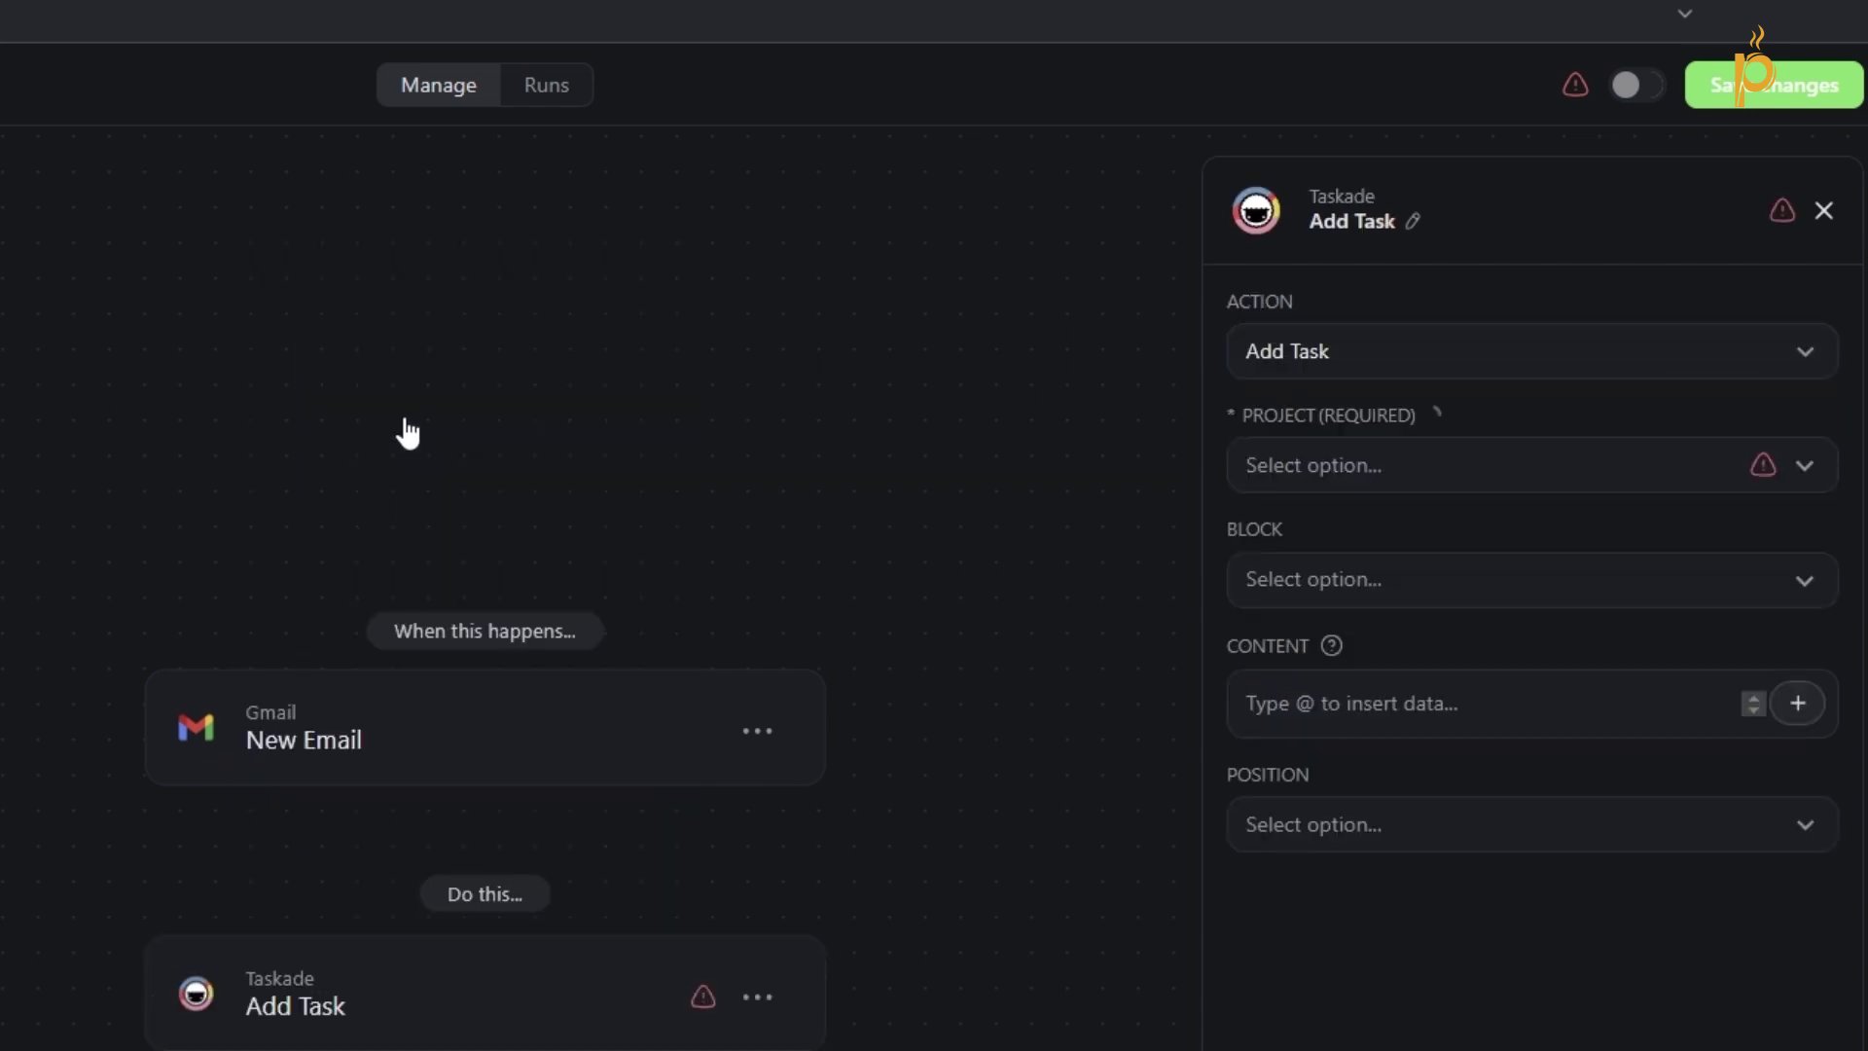
pyautogui.click(1516, 483)
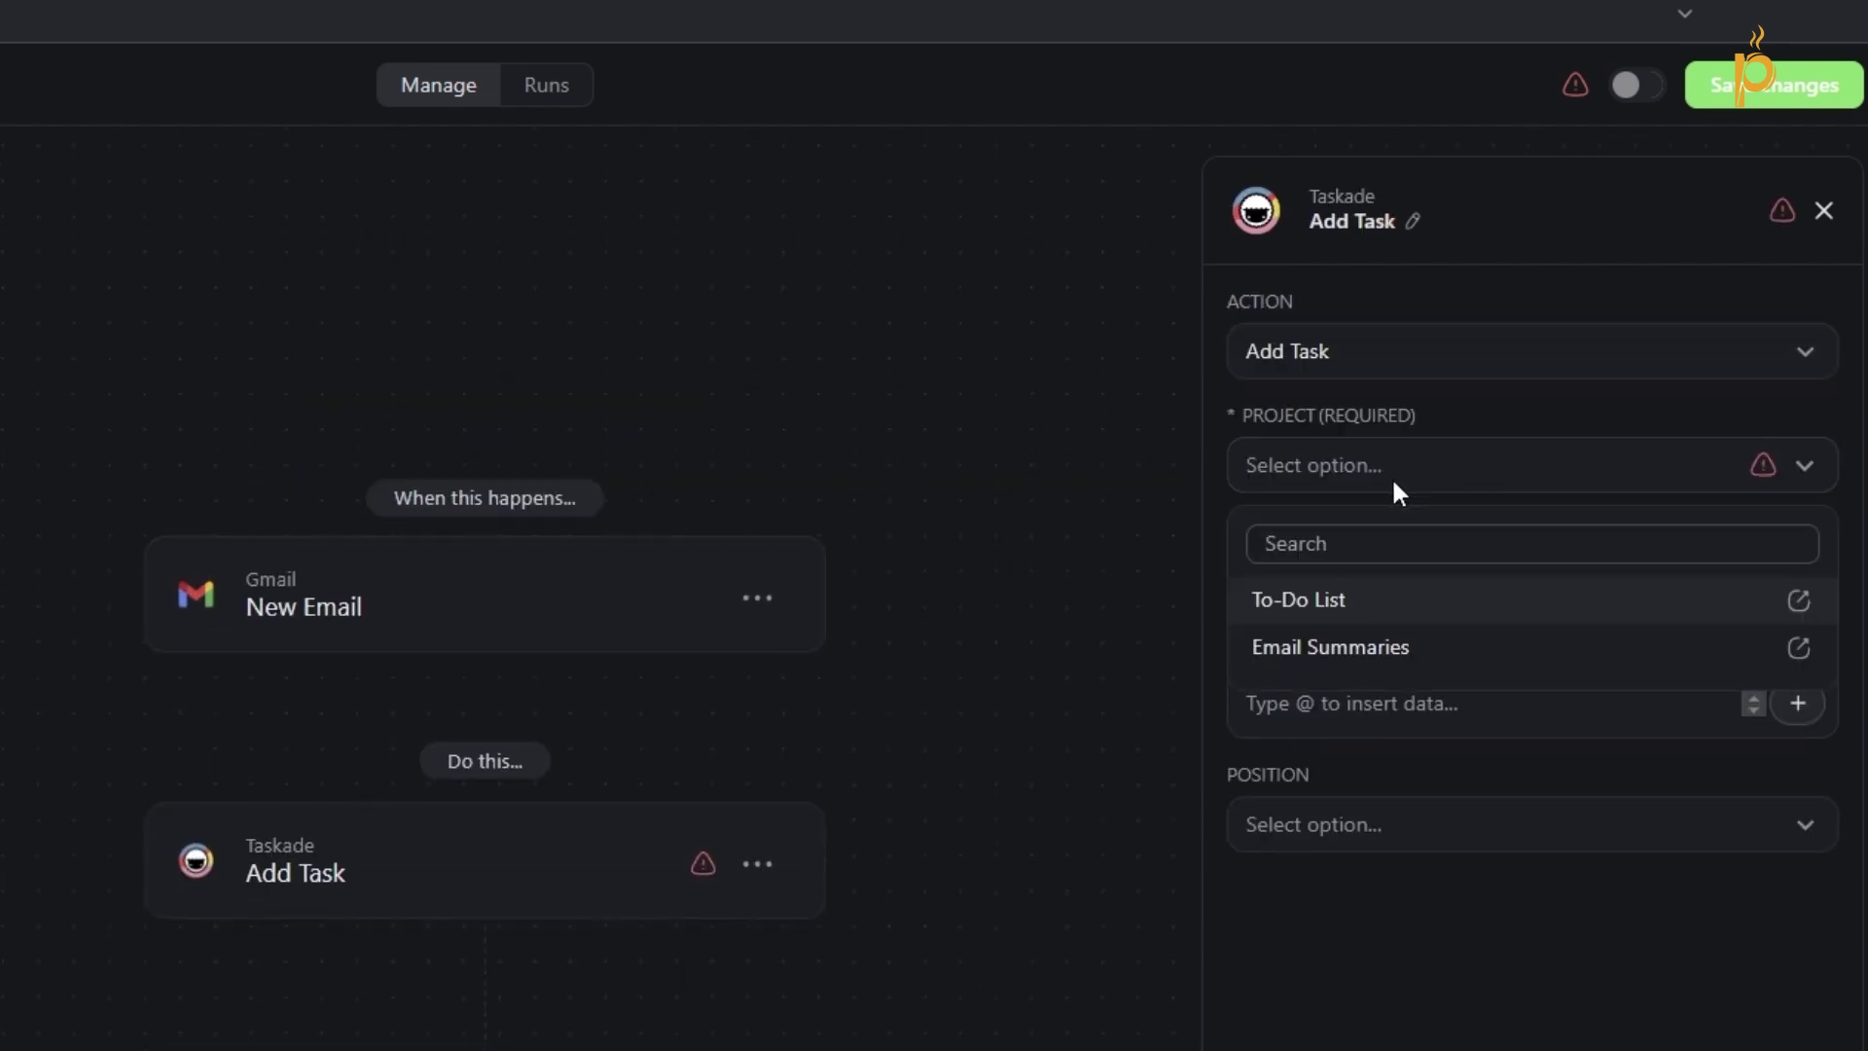
pyautogui.click(1341, 605)
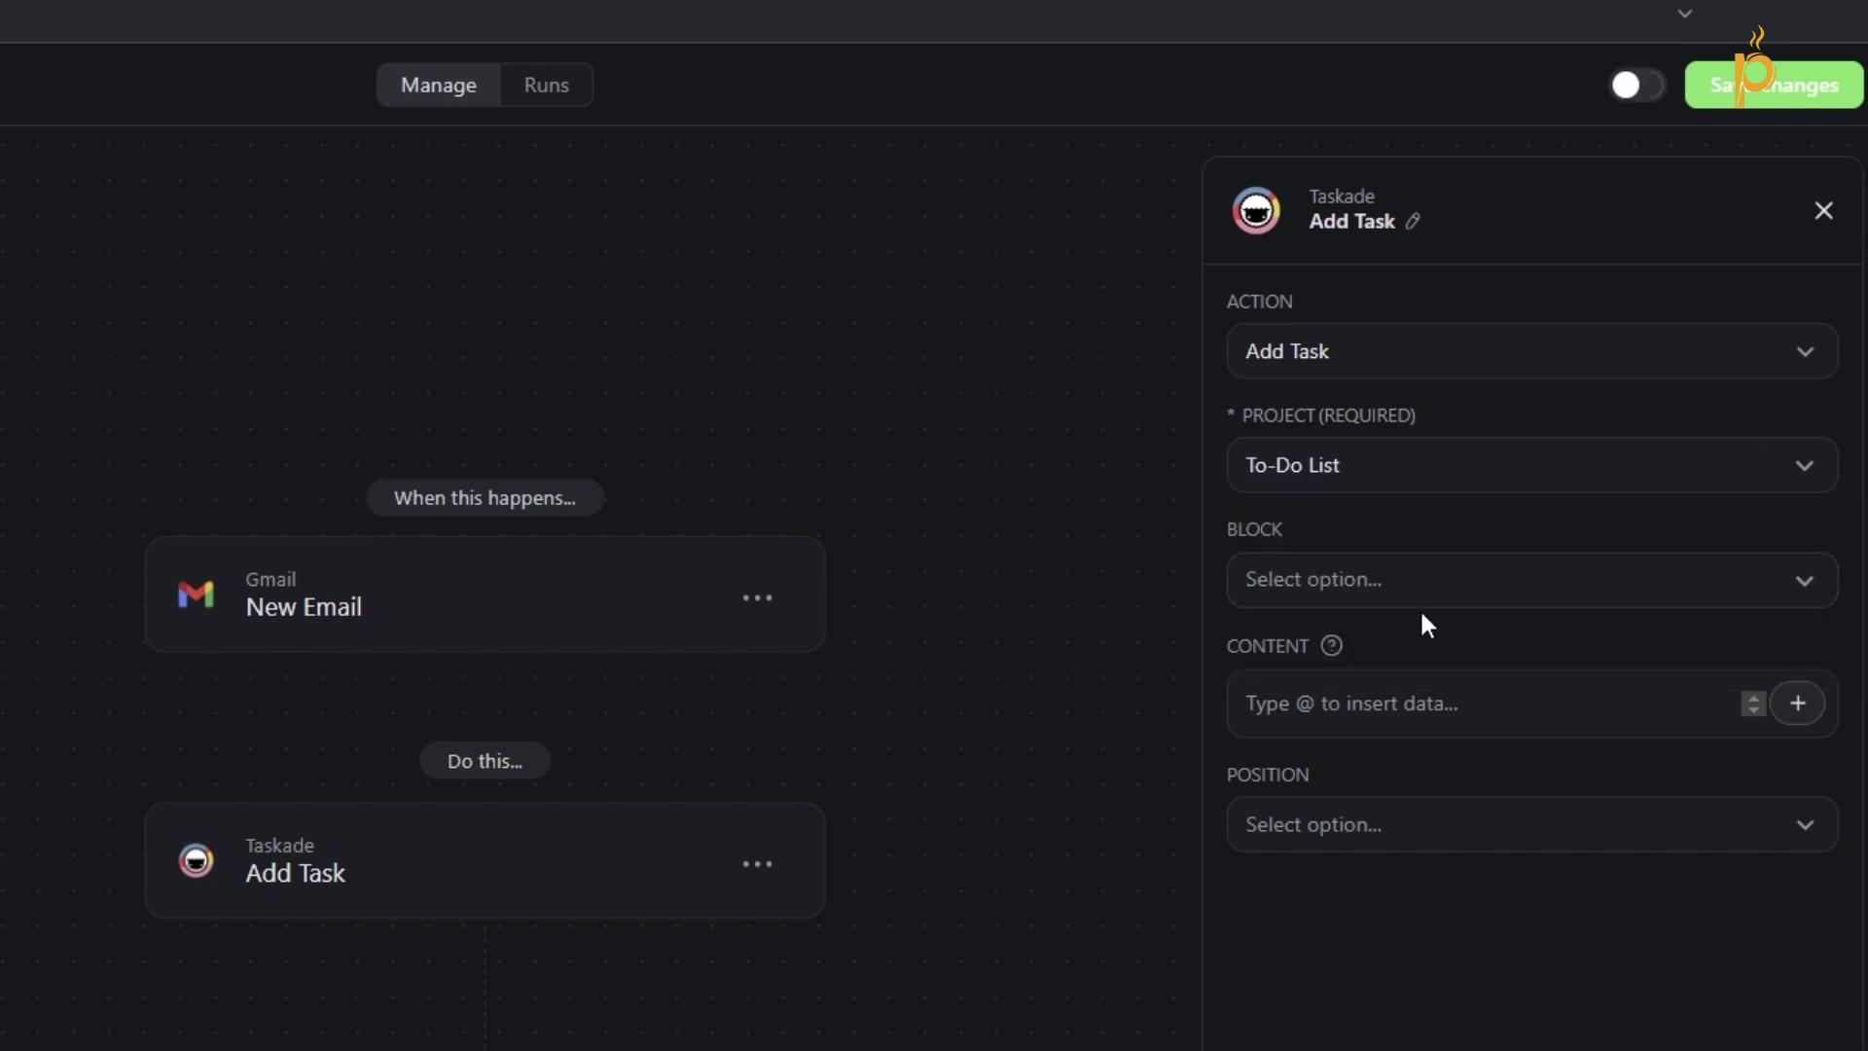
# Review the blocks offered for the Add Task step's To-Do List project, leaving Block unset.
pyautogui.click(1445, 584)
pyautogui.scroll(-4, 1467, 893)
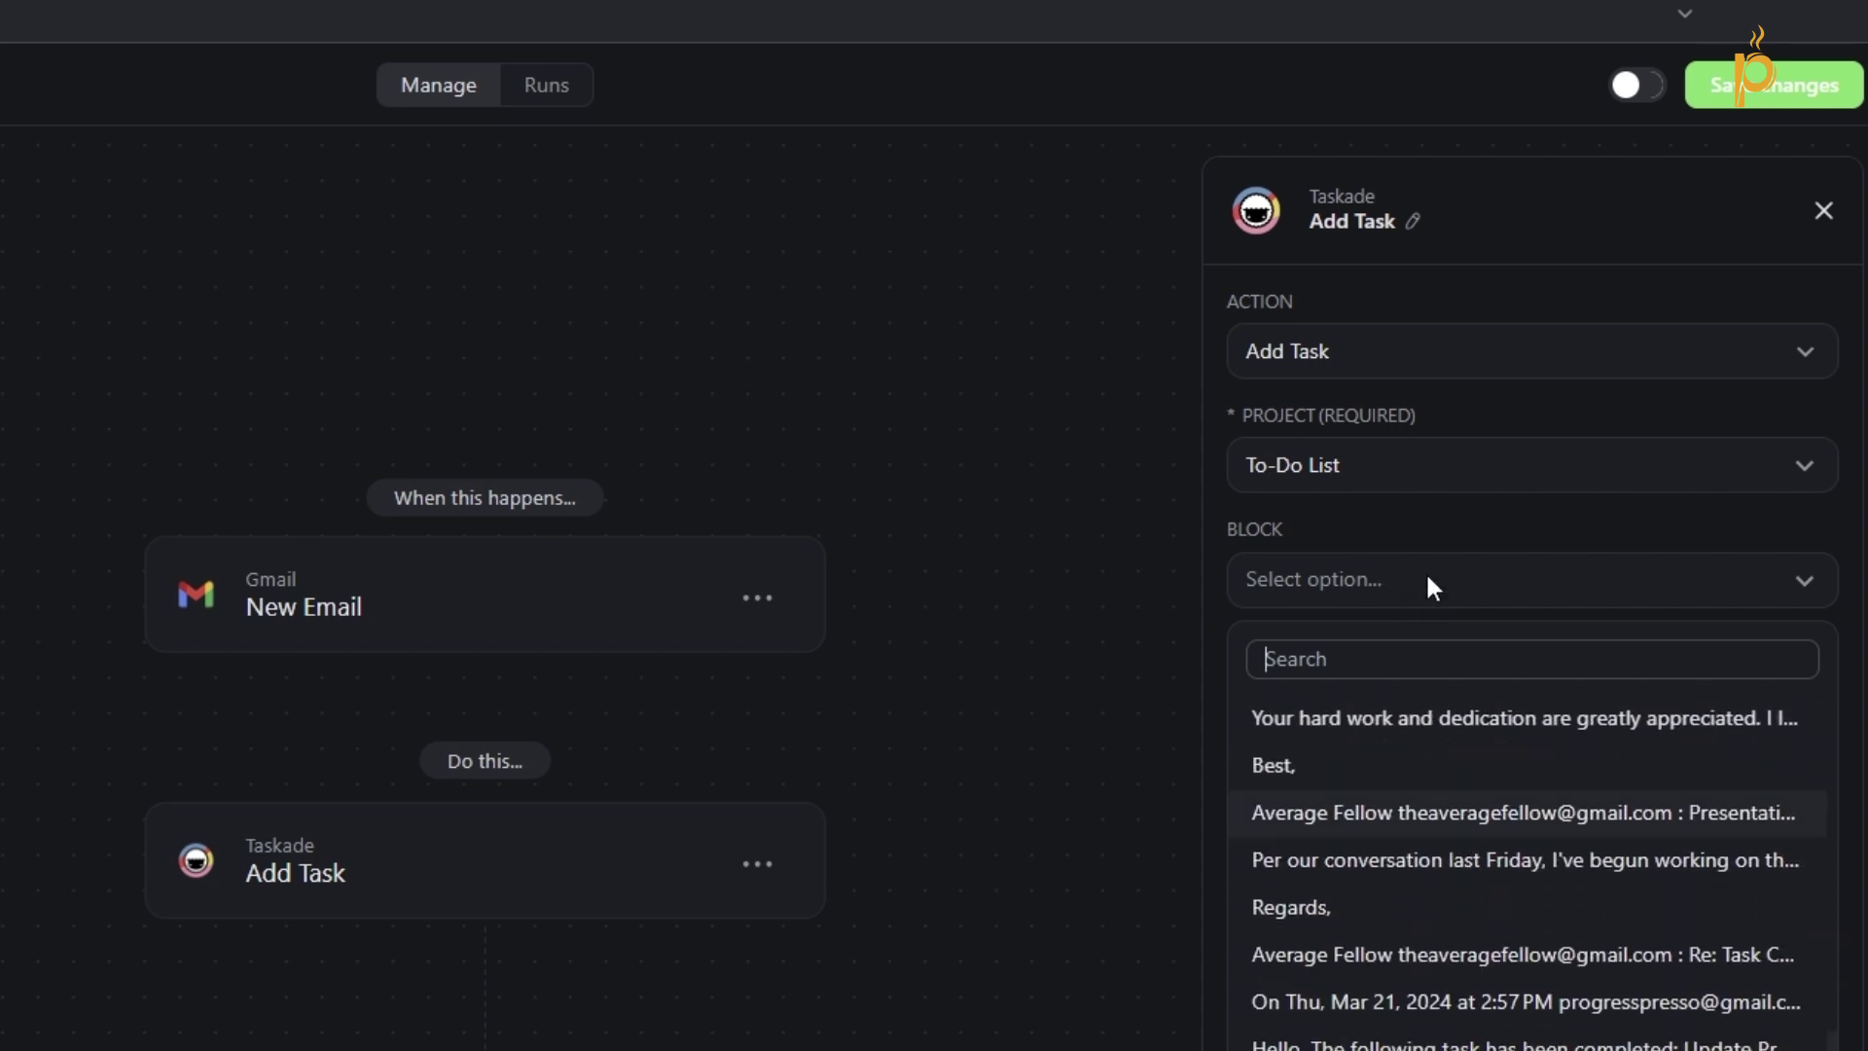
pyautogui.click(1459, 588)
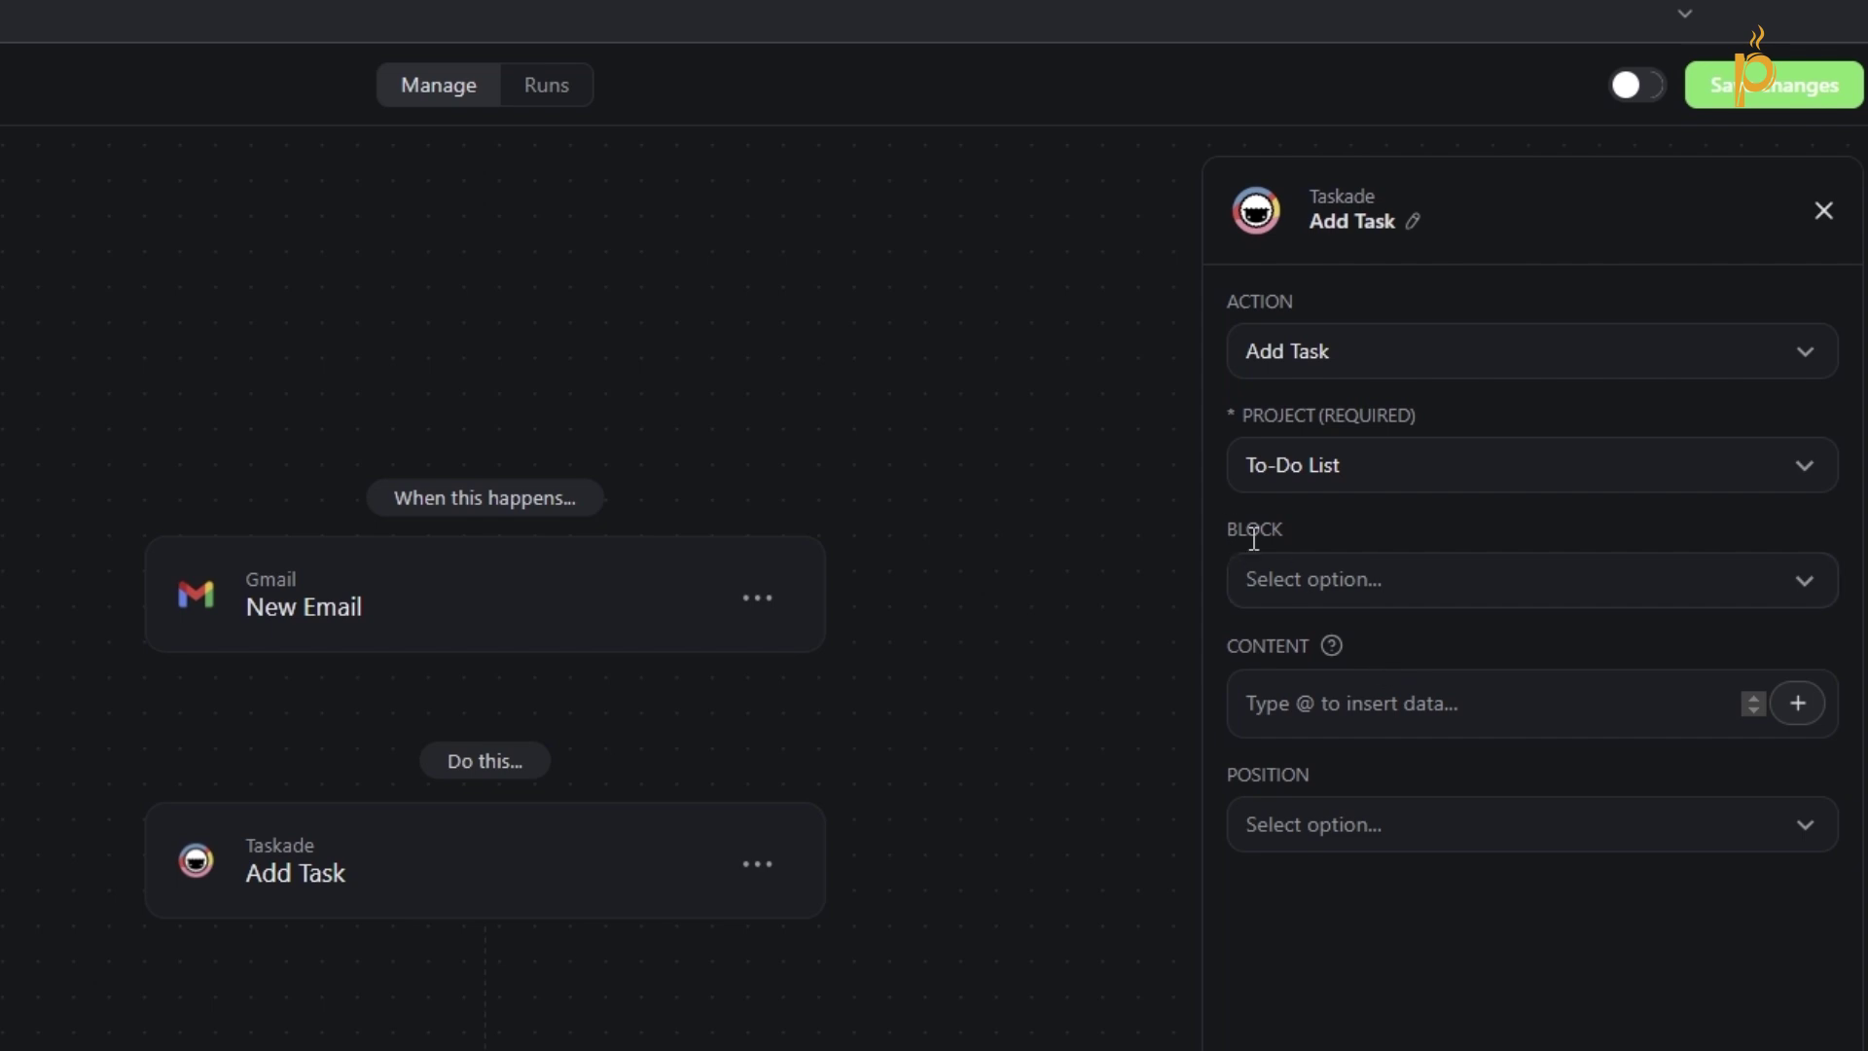
# Set the Add Task content to Email Subject, a colon and Email Body, and check the Start and End position options.
pyautogui.click(1363, 703)
pyautogui.click(1796, 702)
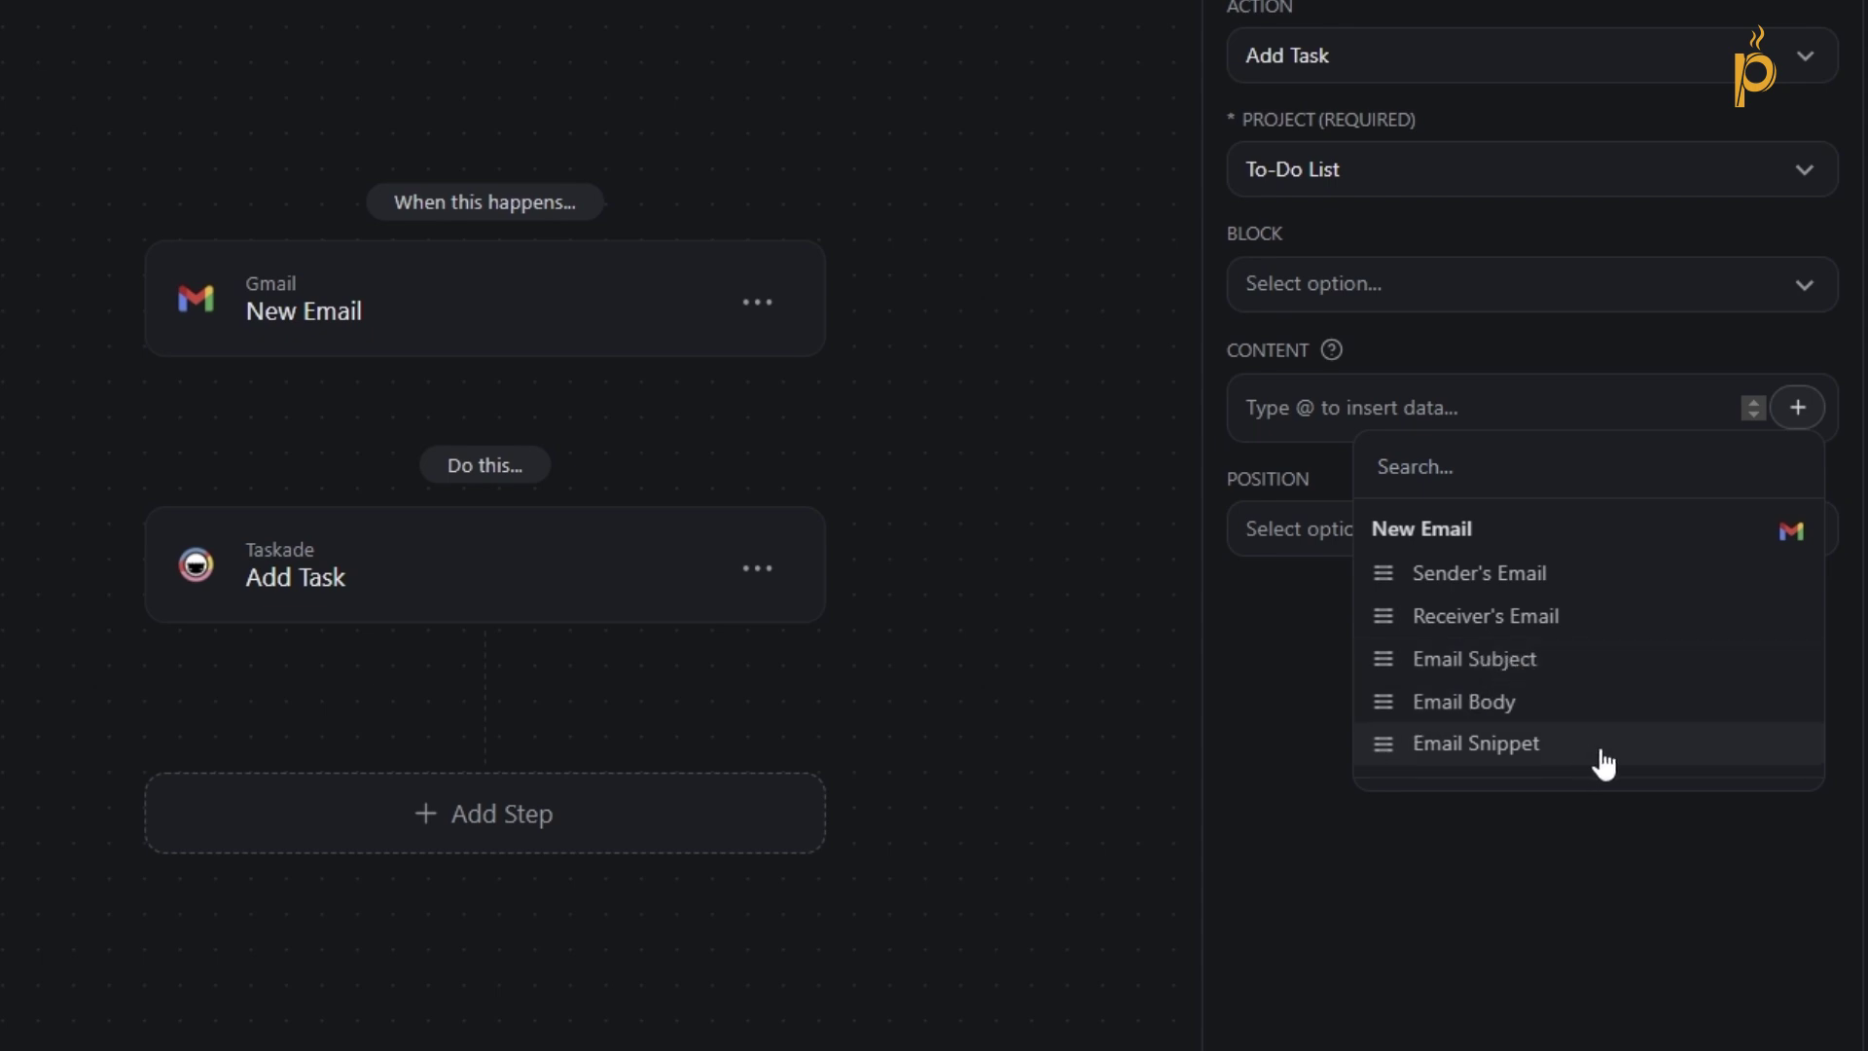
pyautogui.click(1527, 671)
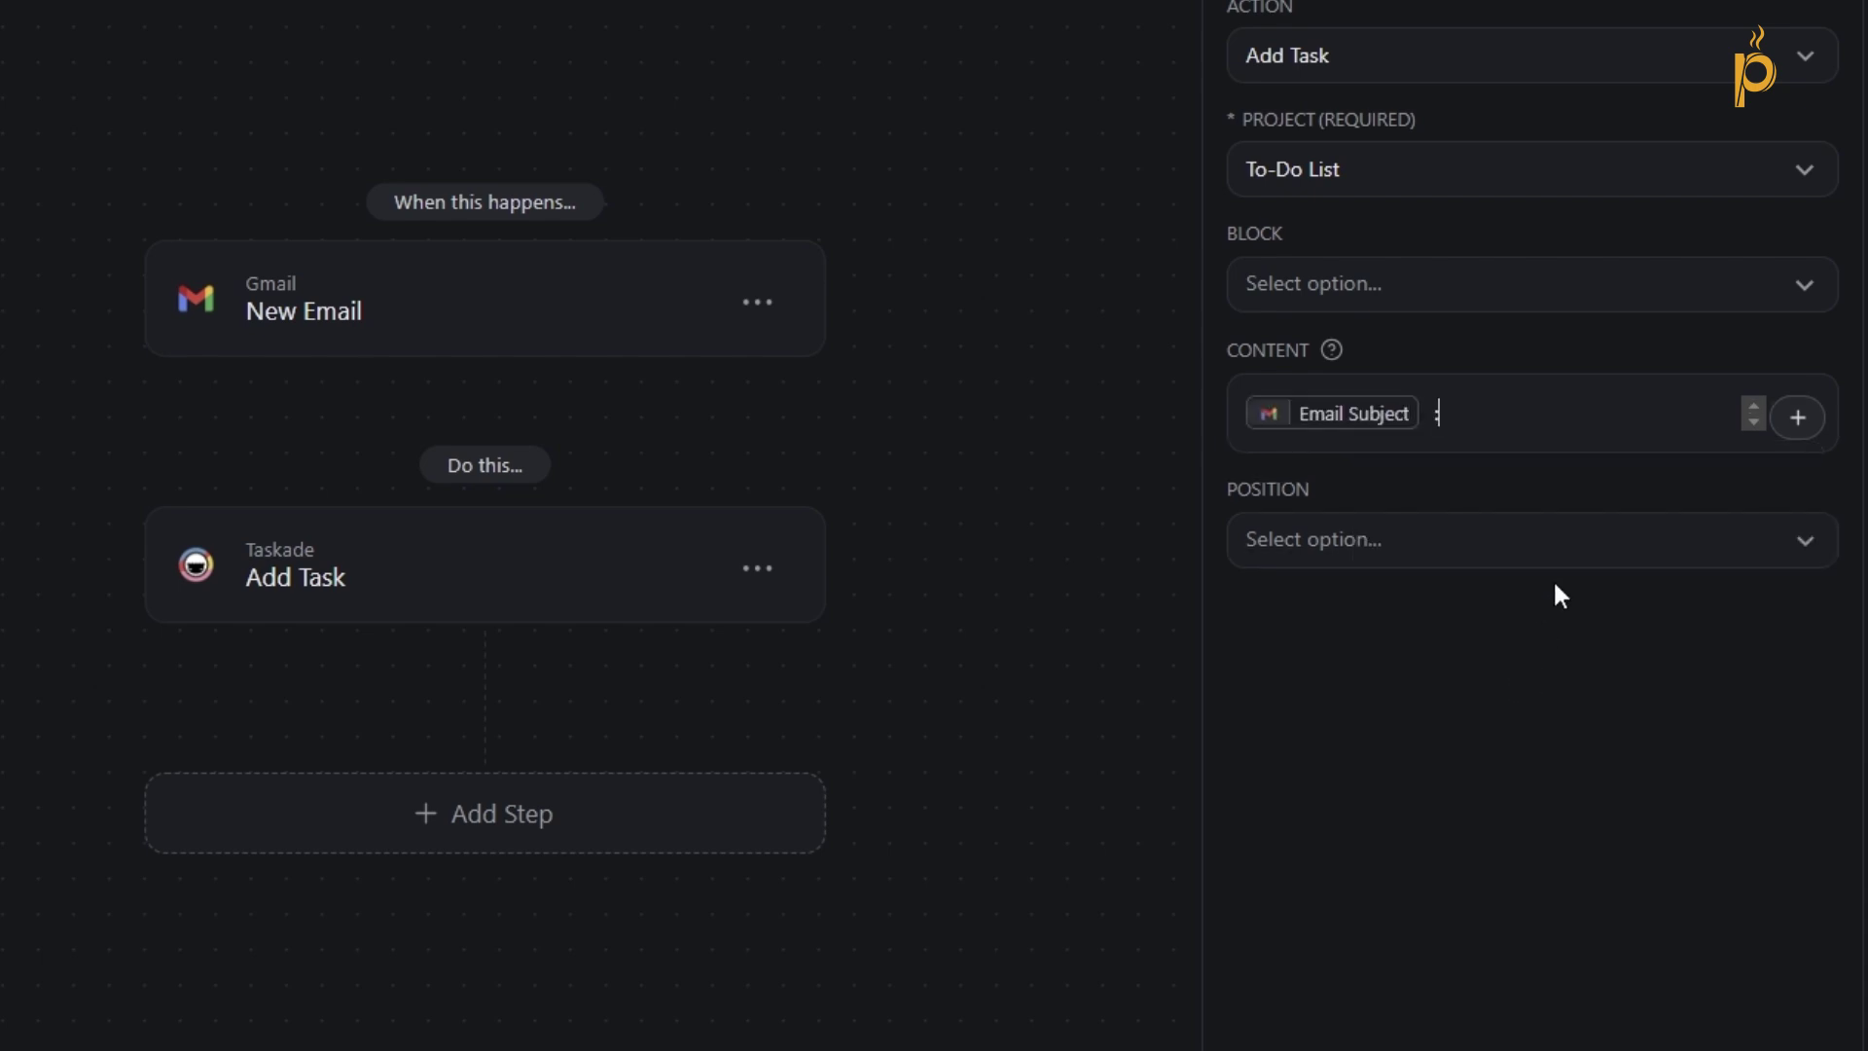
pyautogui.write(':')
pyautogui.click(1795, 416)
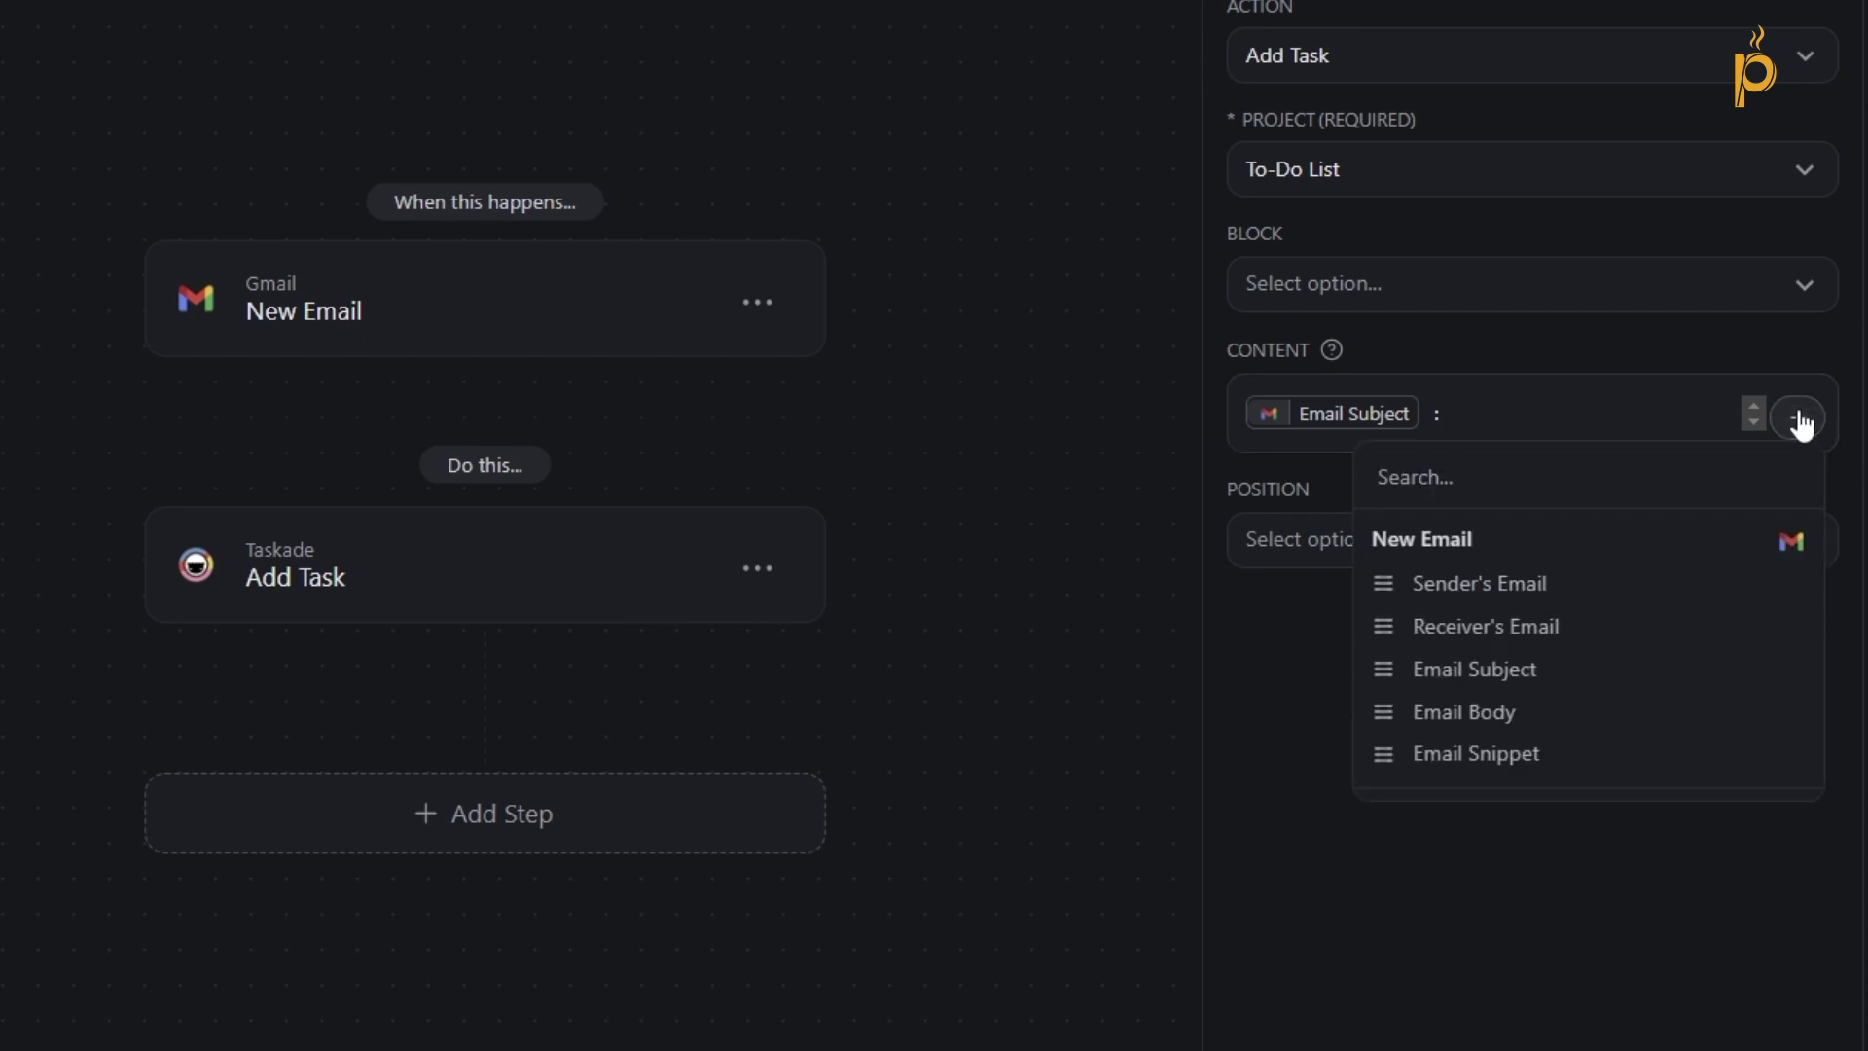
pyautogui.click(1506, 716)
pyautogui.click(1415, 550)
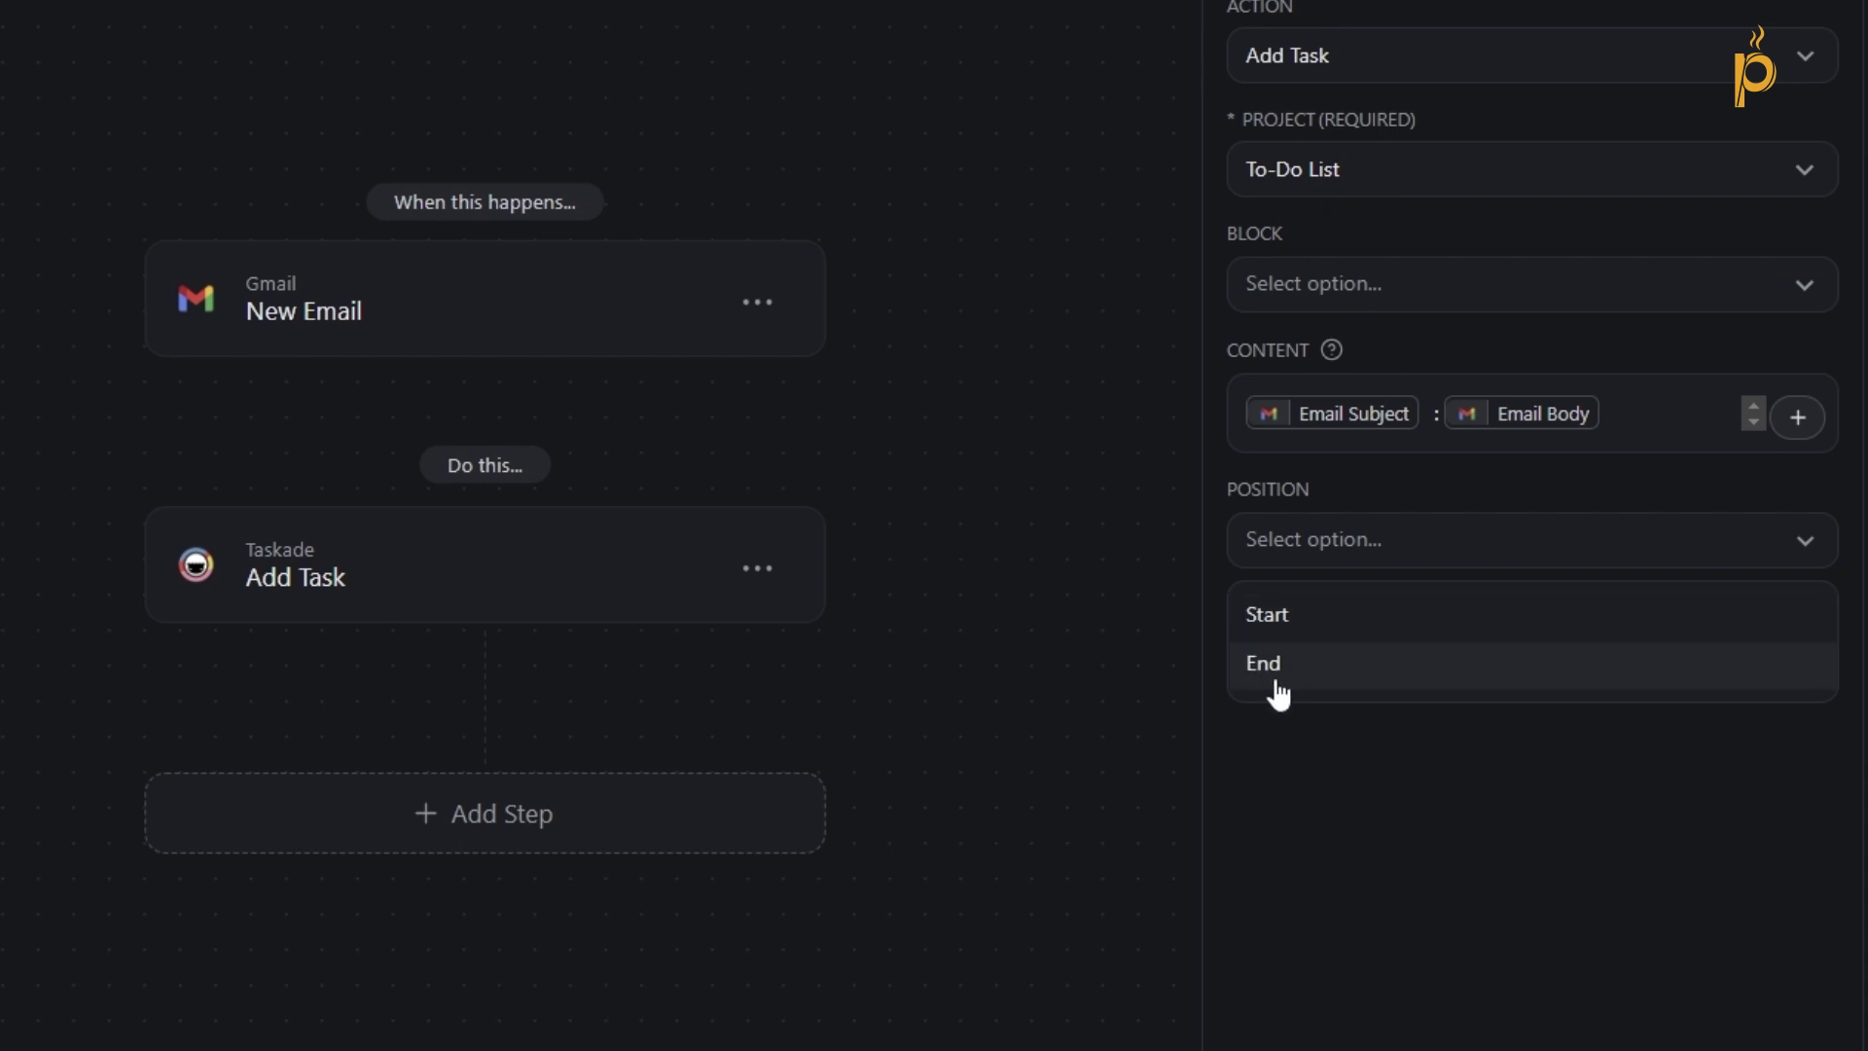
pyautogui.click(1284, 632)
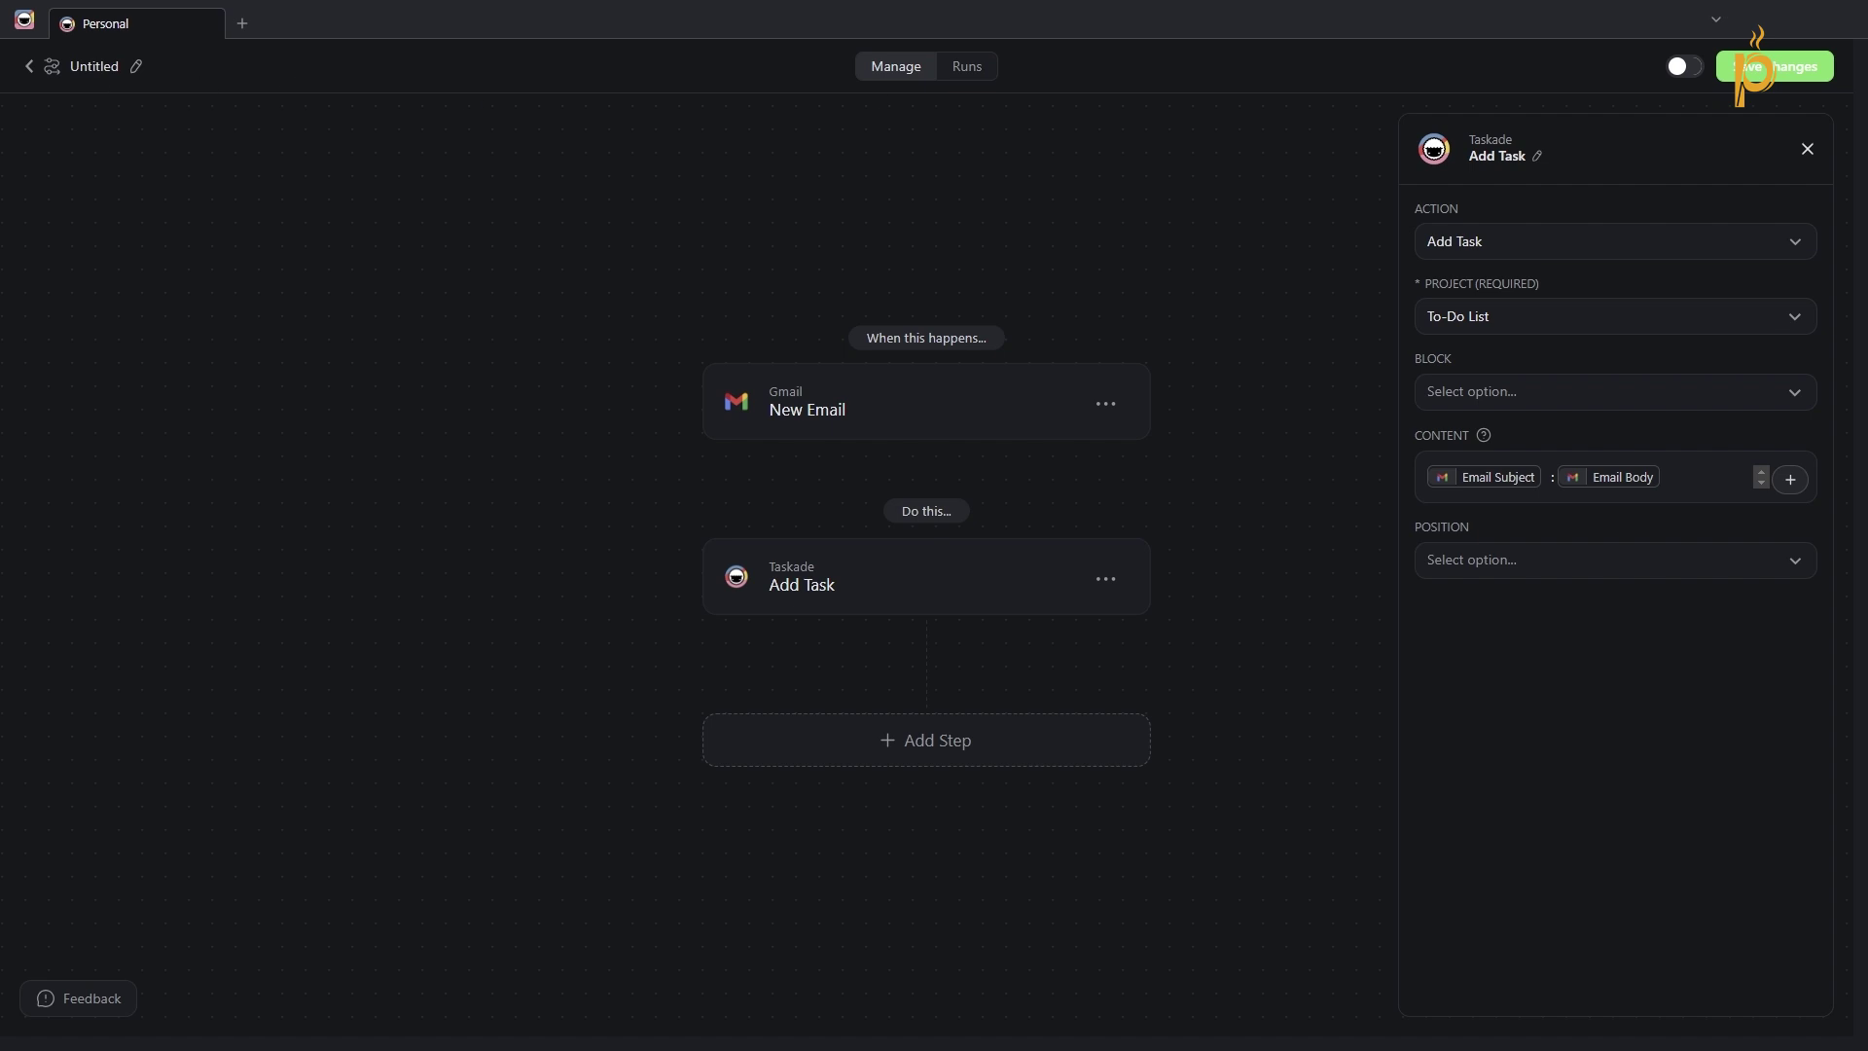
# Leave the Untitled automation without saving its changes and delete it from the Personal folder.
pyautogui.click(28, 68)
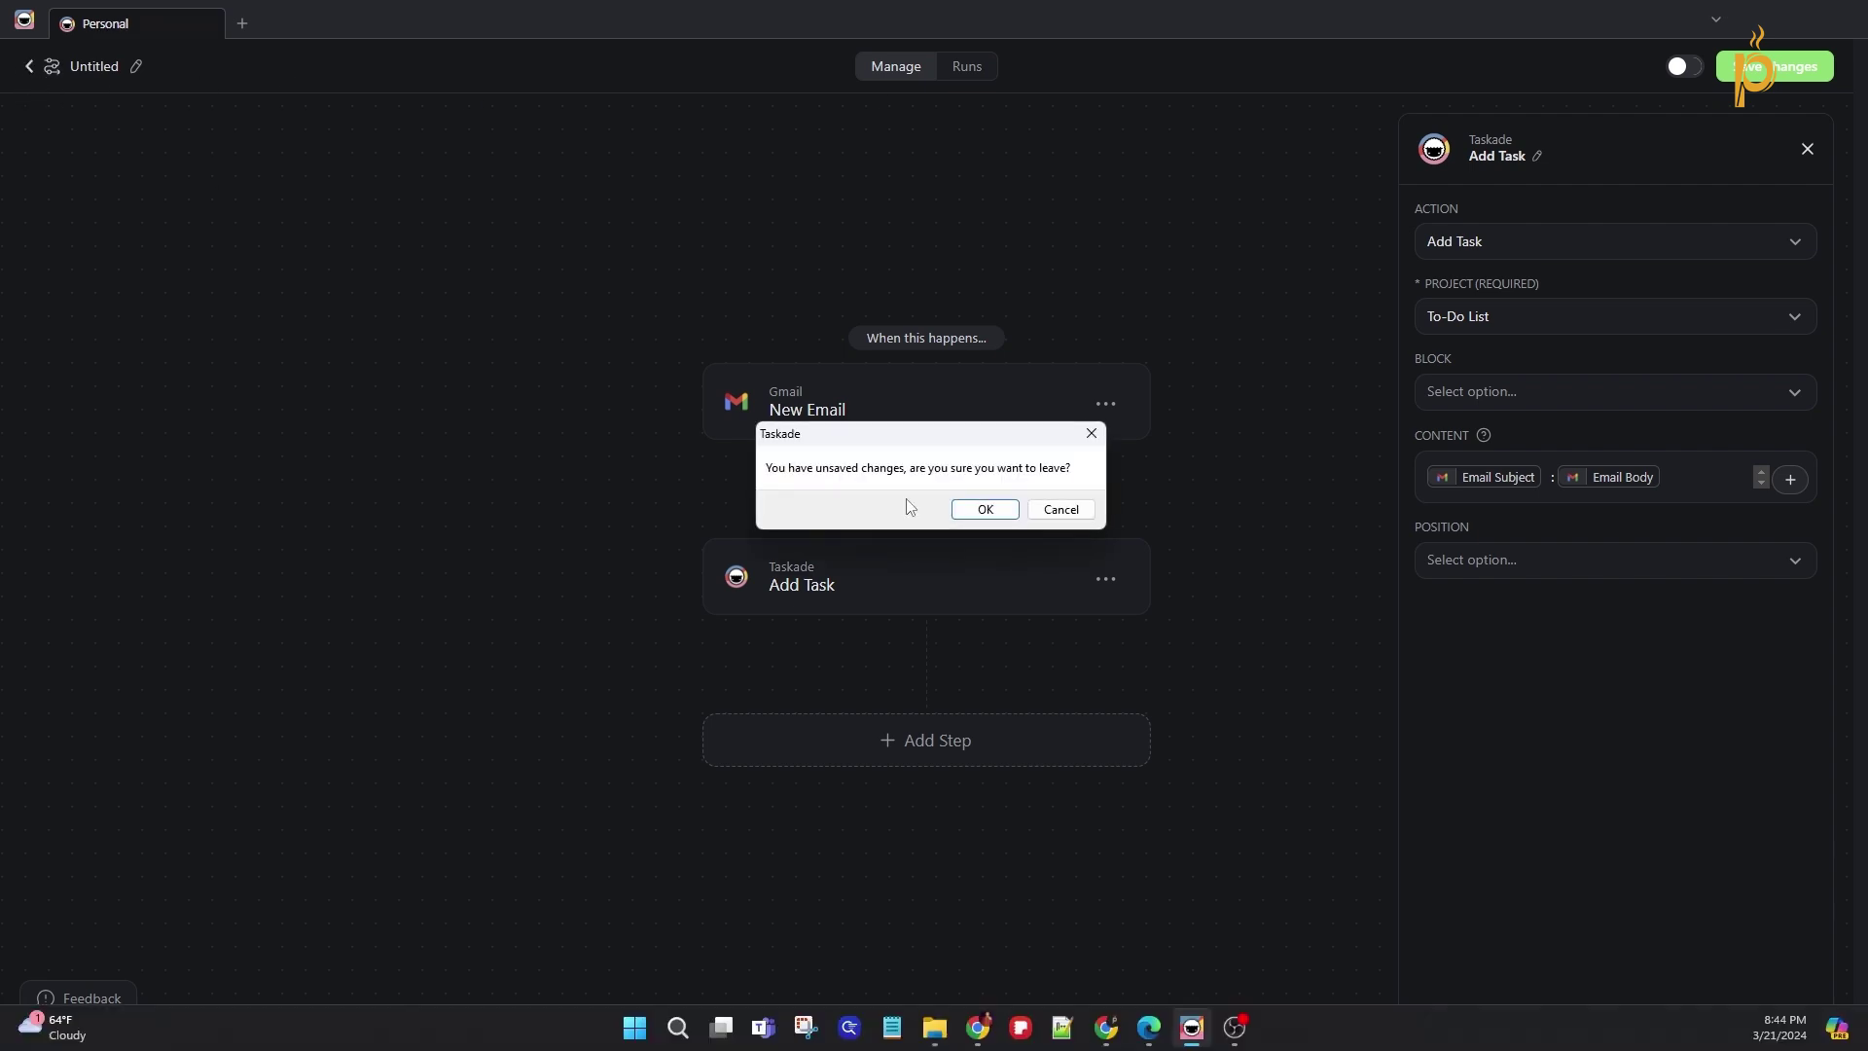
pyautogui.click(980, 511)
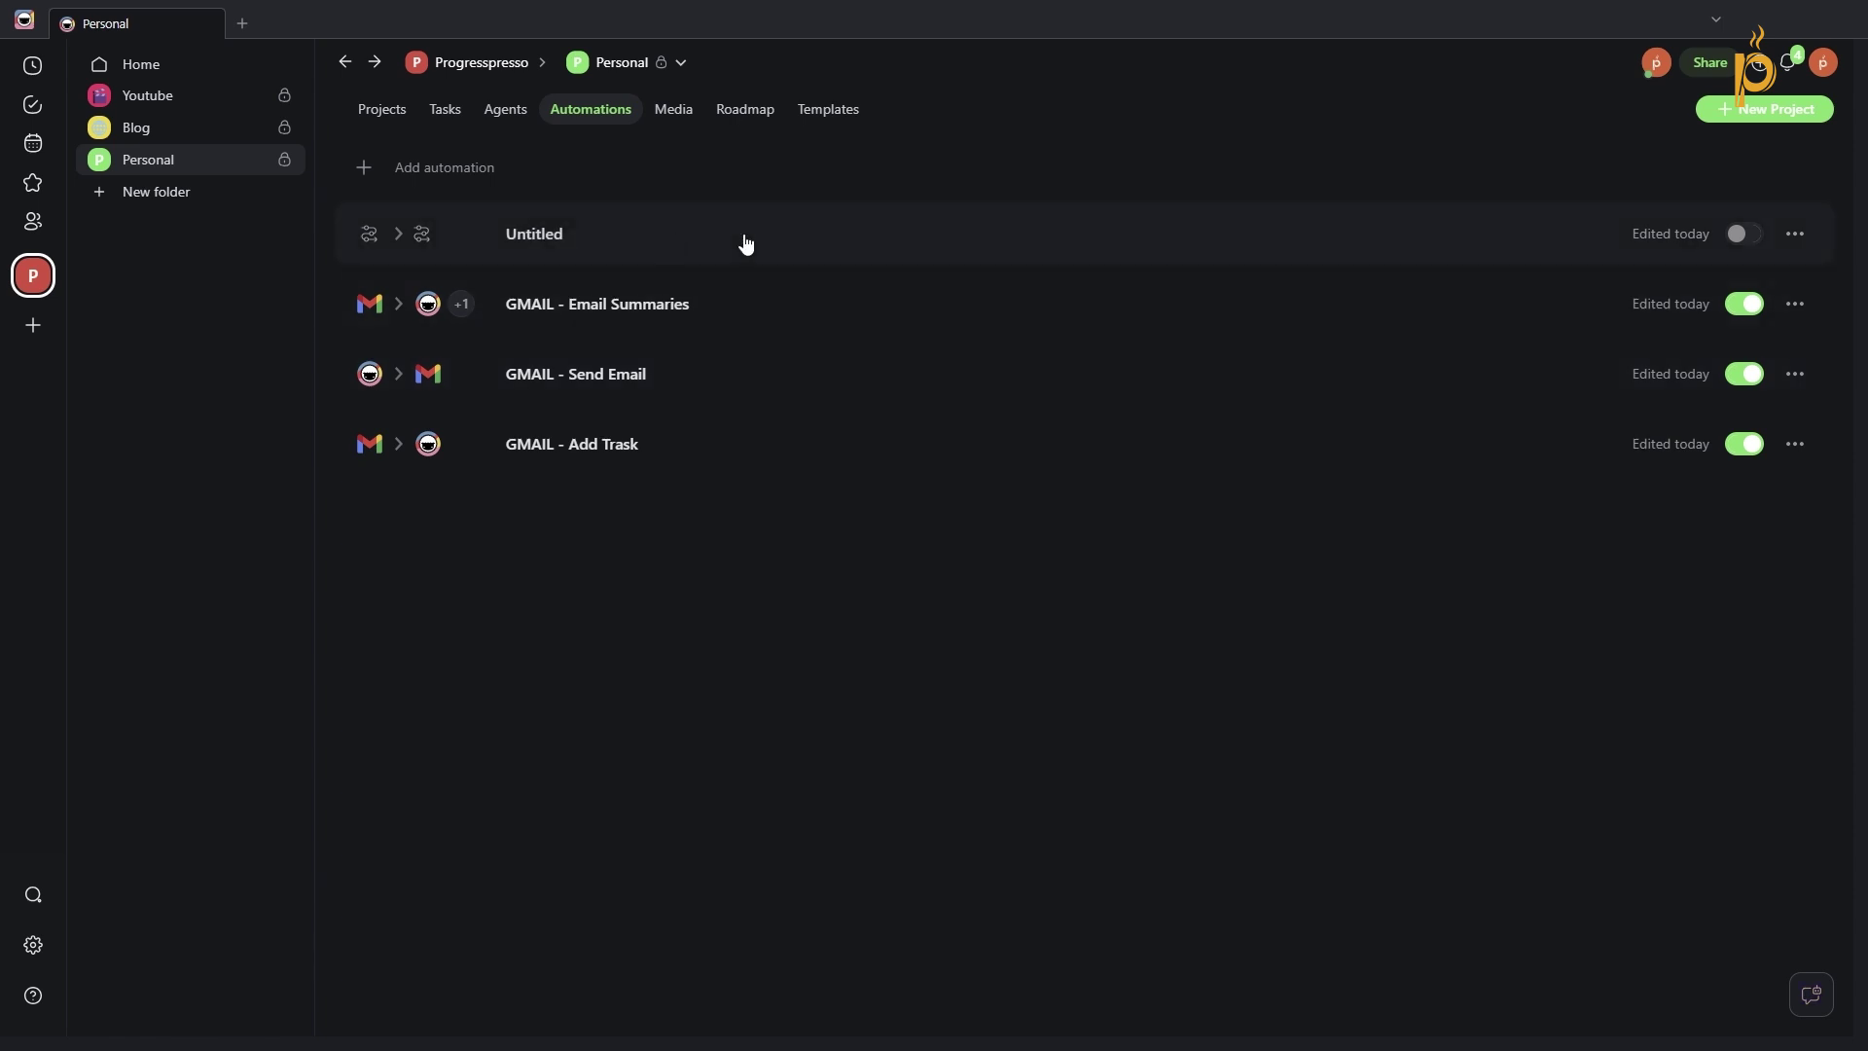
pyautogui.click(1794, 234)
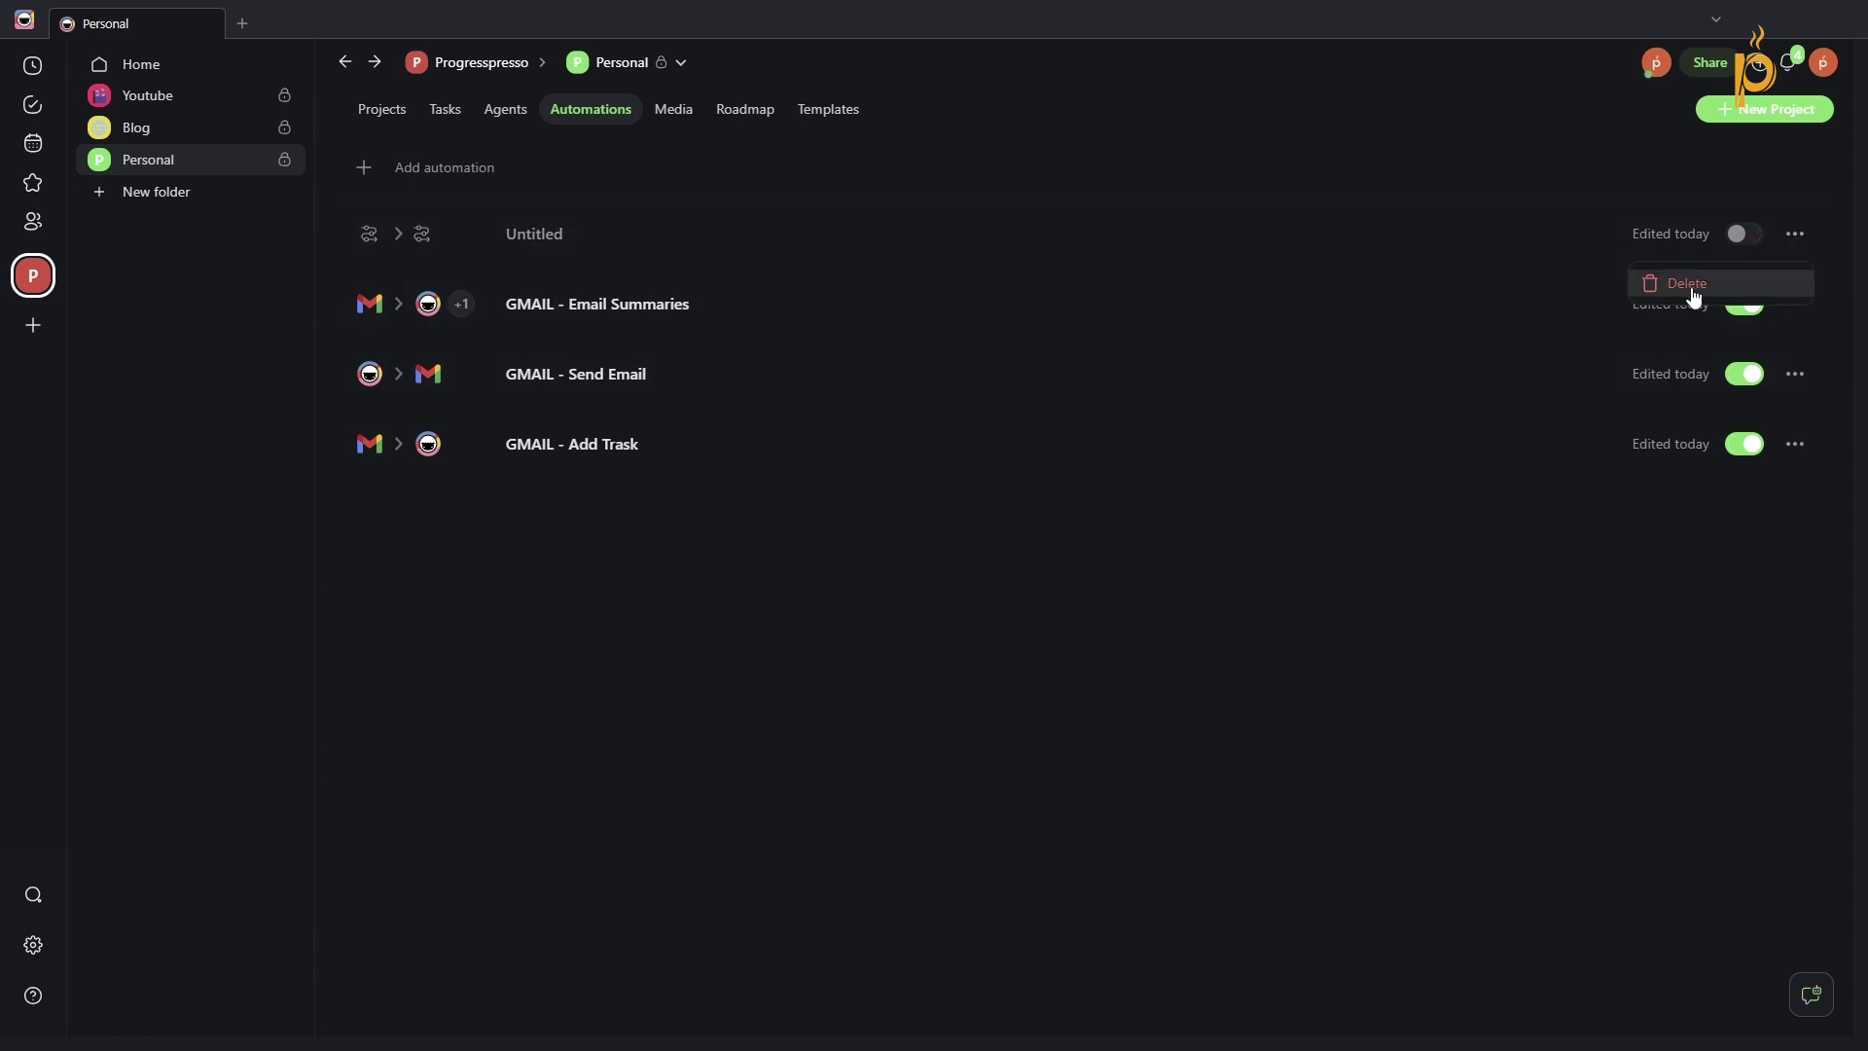
pyautogui.click(1688, 284)
pyautogui.click(981, 510)
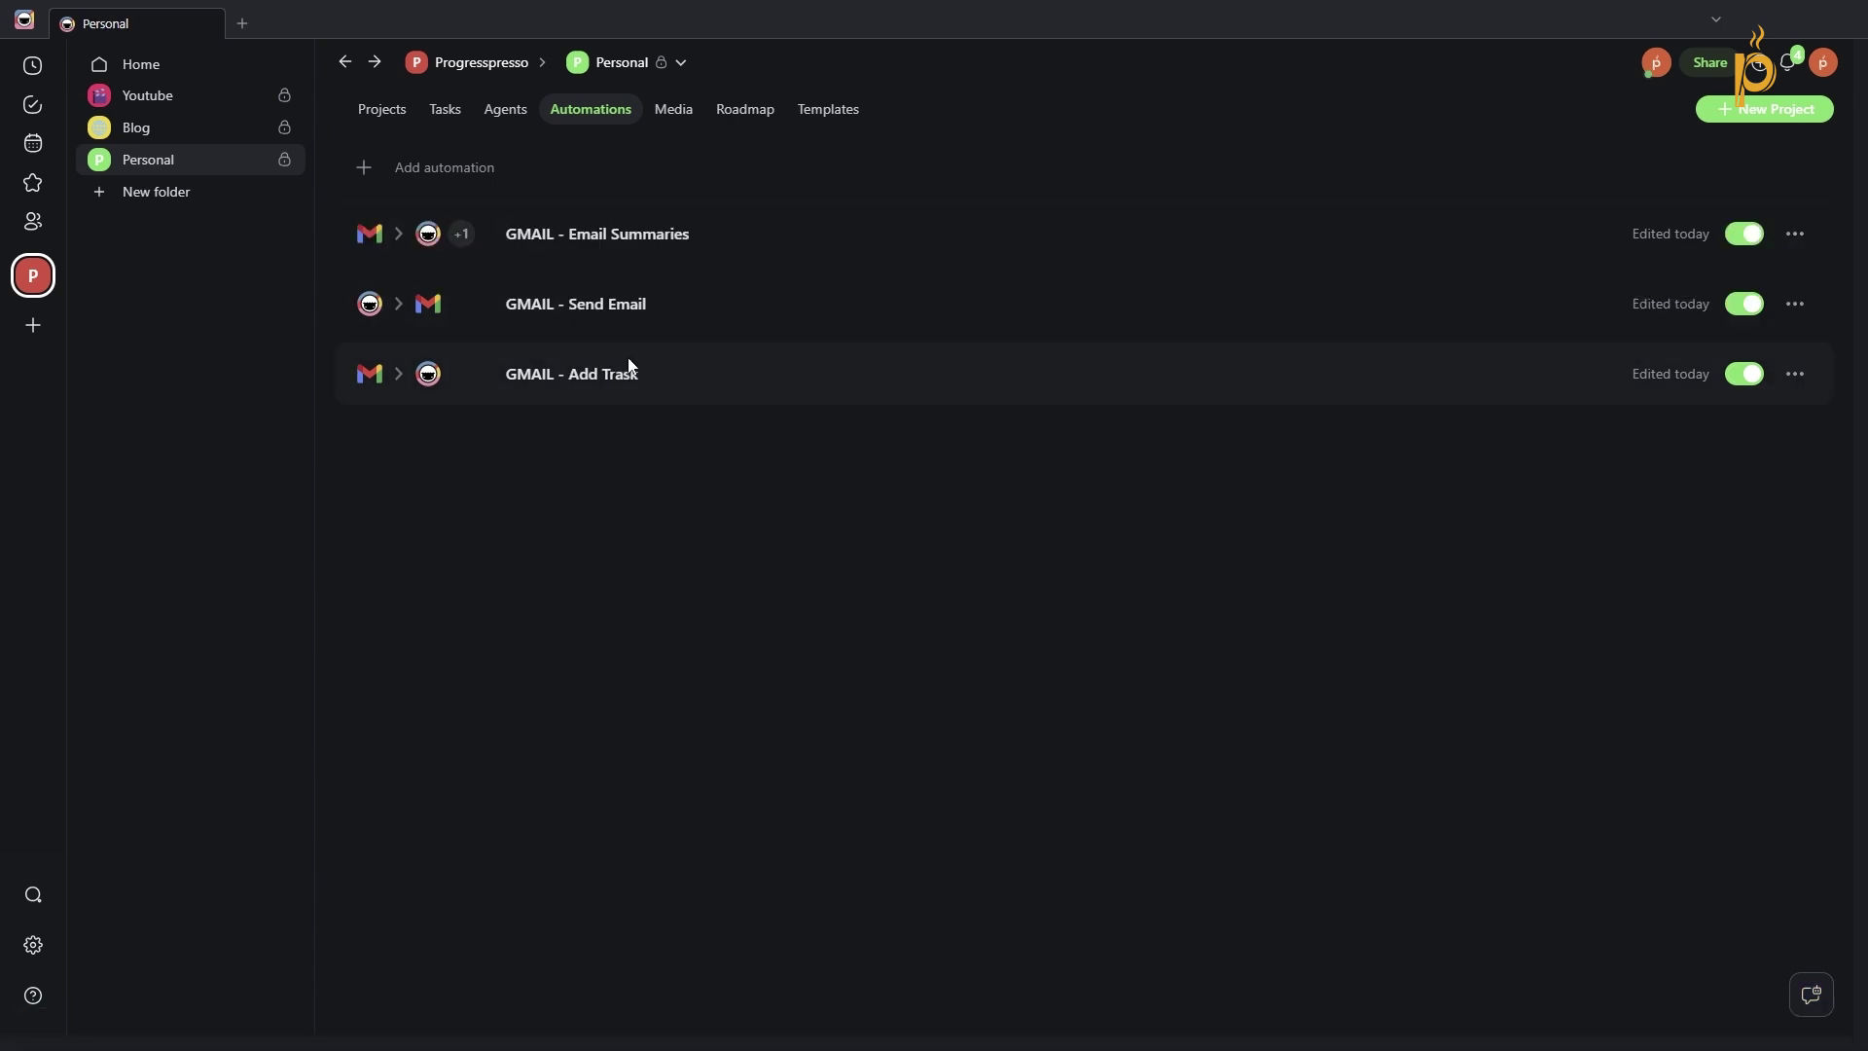
# Review the trigger, Add Task settings and run history of the GMAIL - Add Trask automation, and return to the automations list.
pyautogui.click(625, 390)
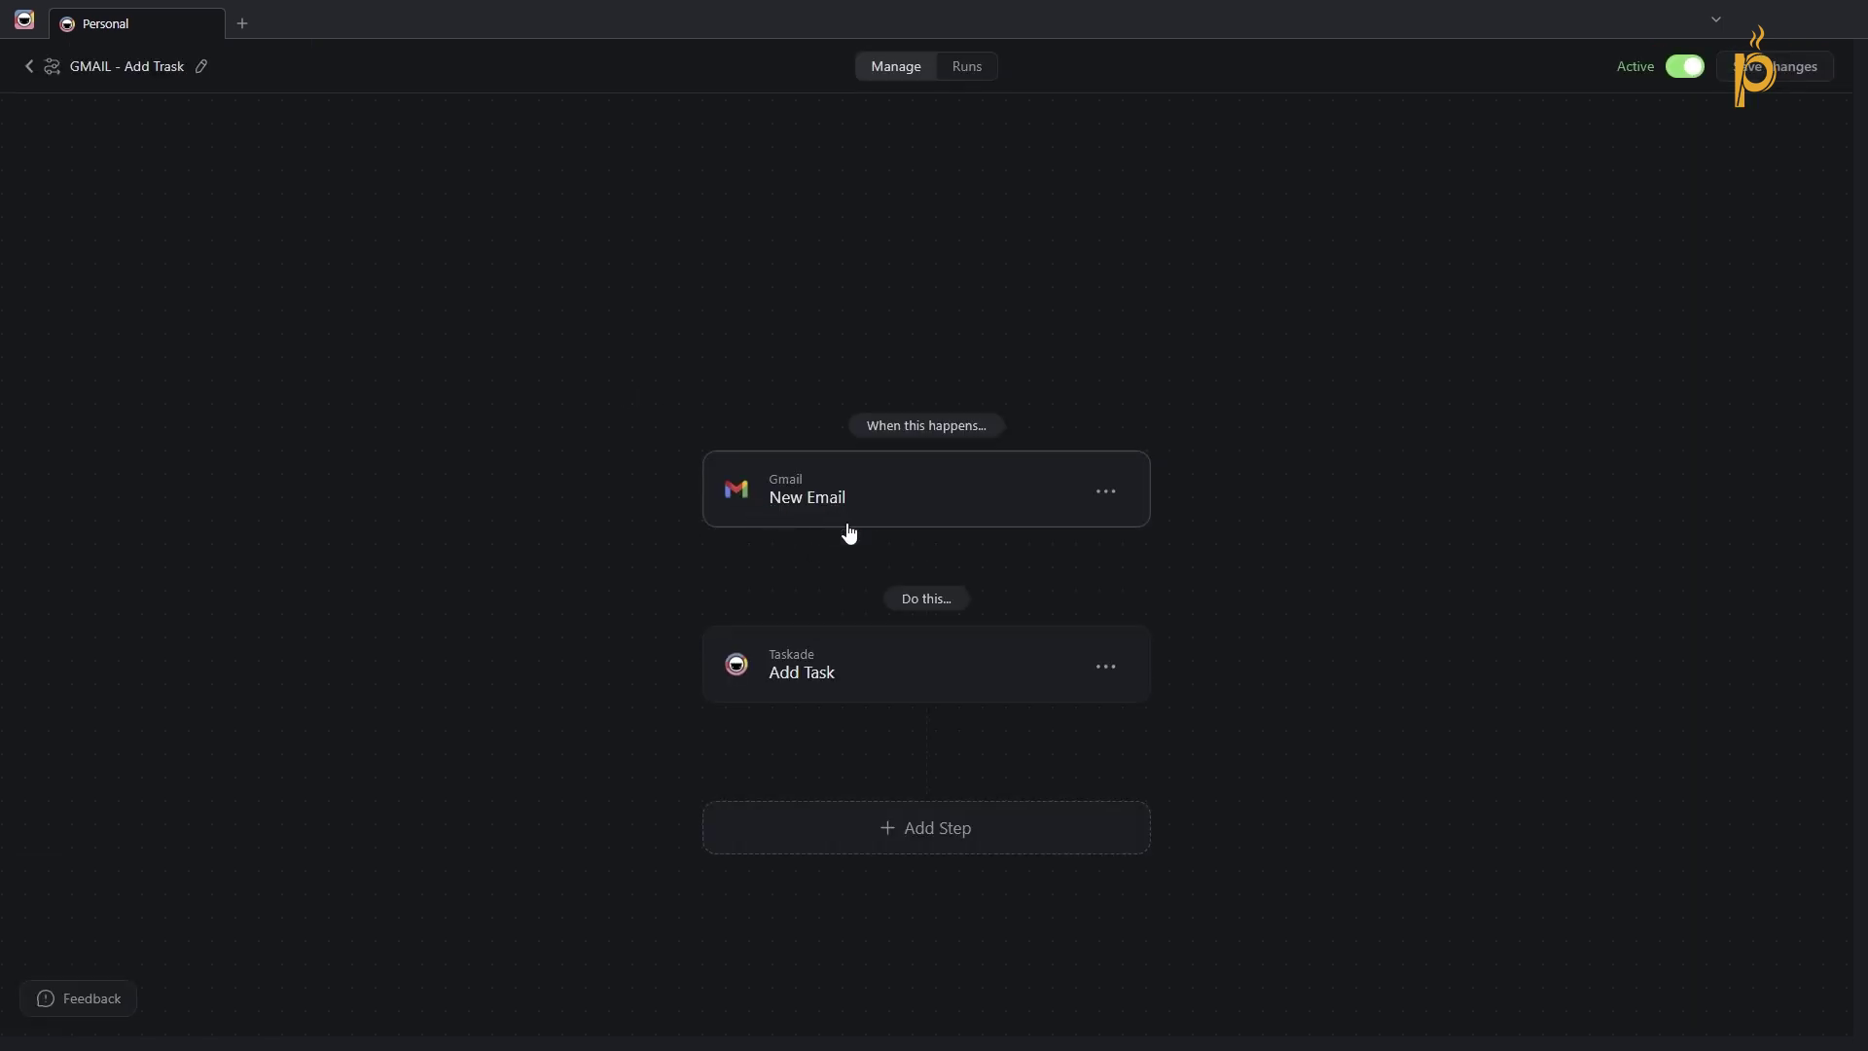
pyautogui.click(801, 506)
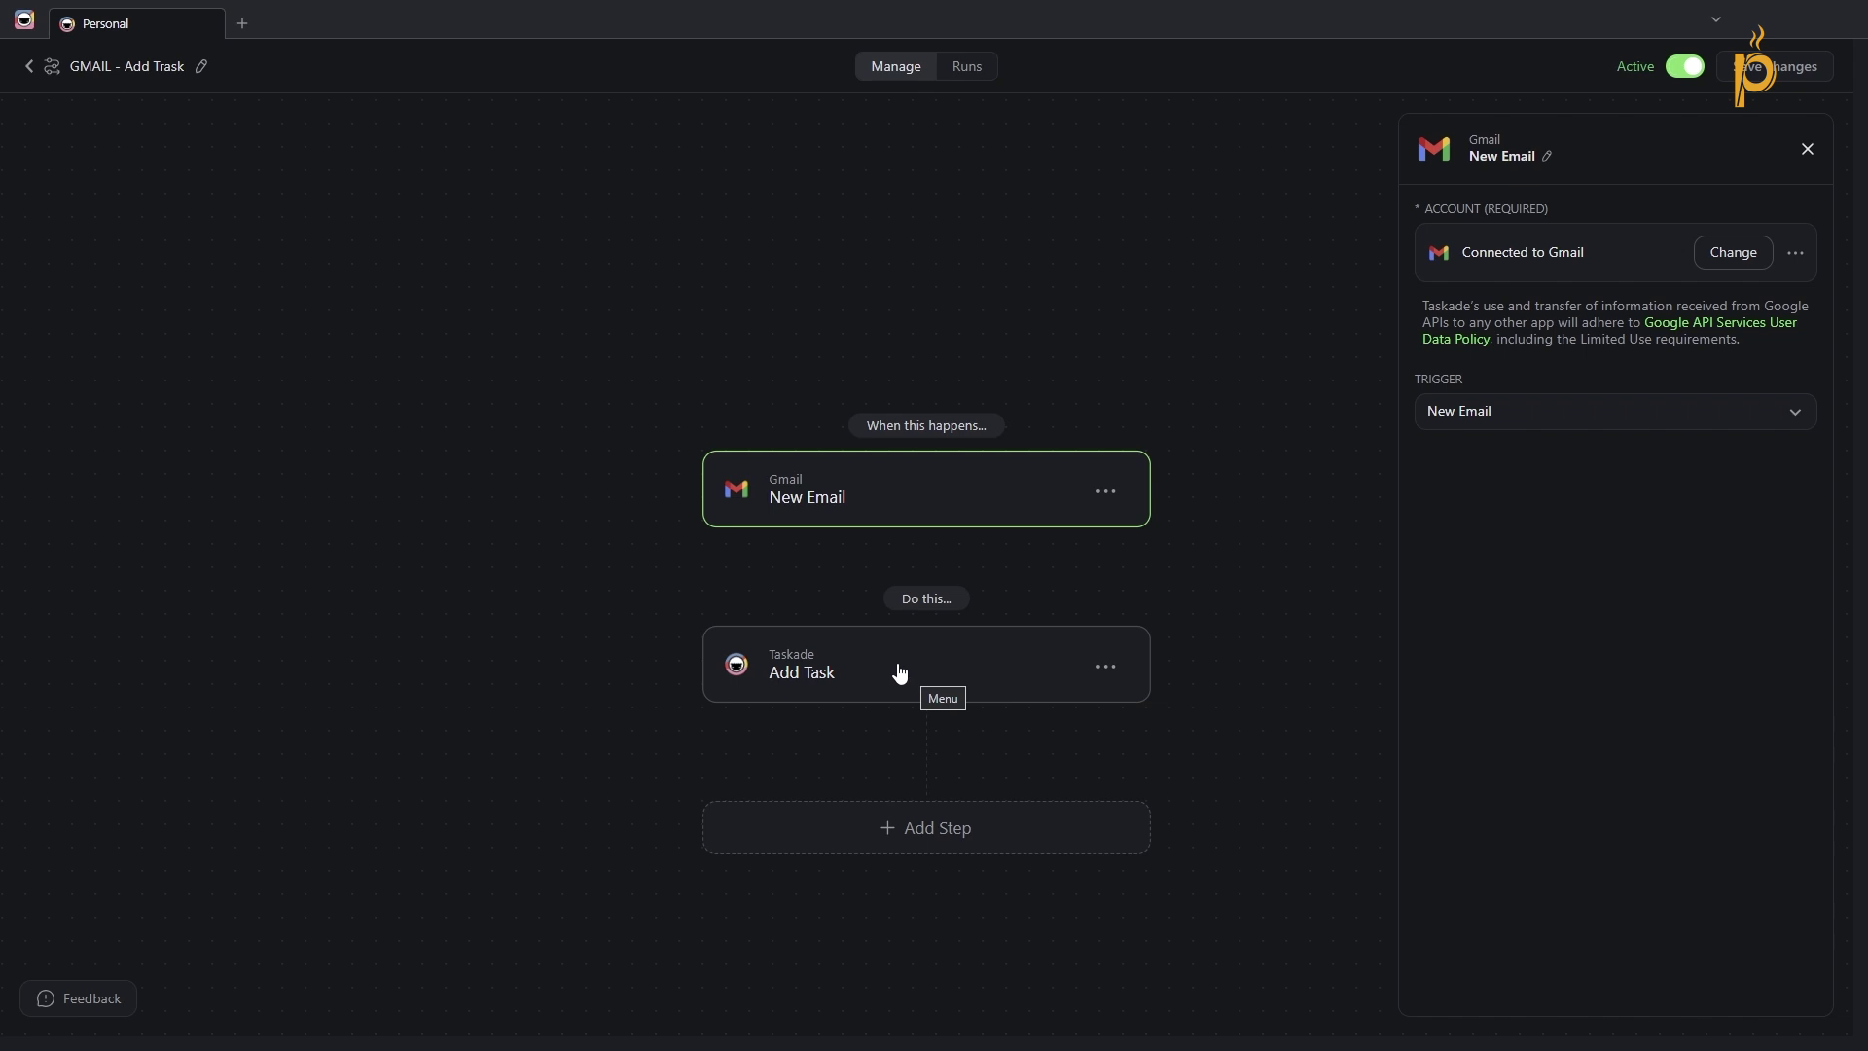
pyautogui.click(821, 694)
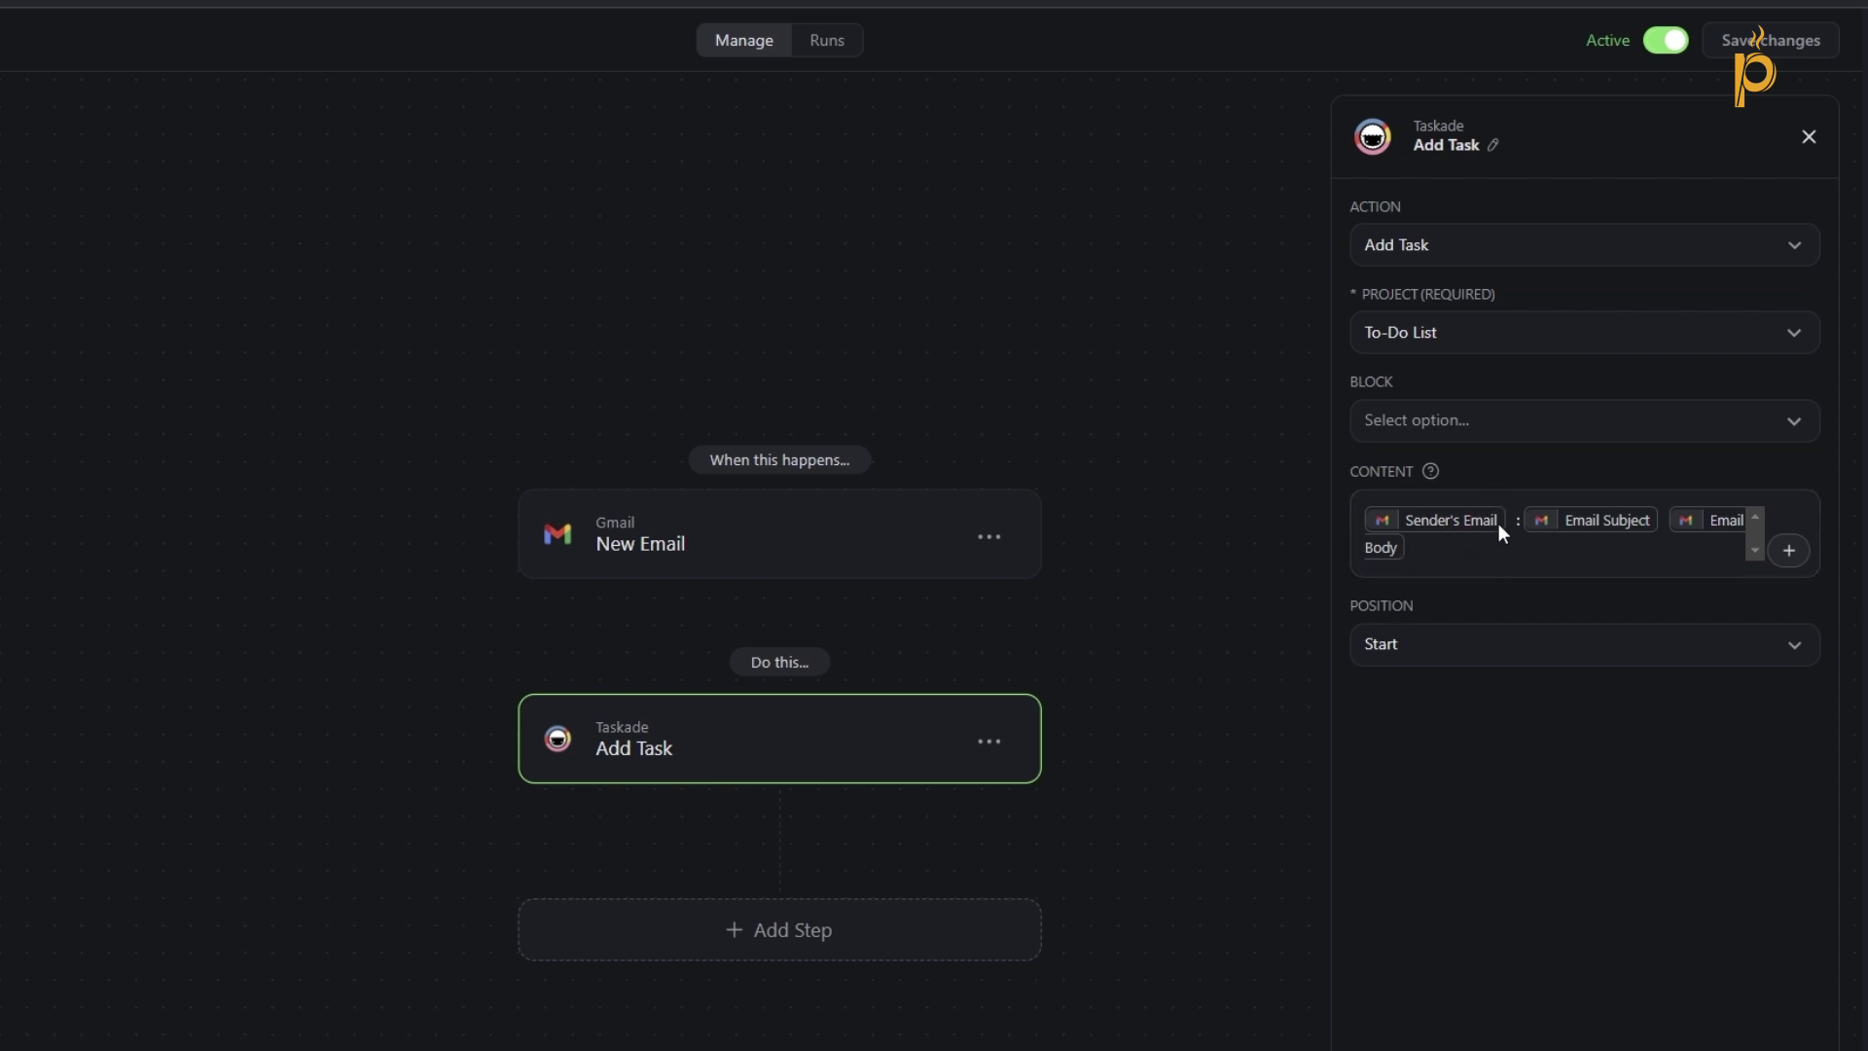
pyautogui.click(831, 44)
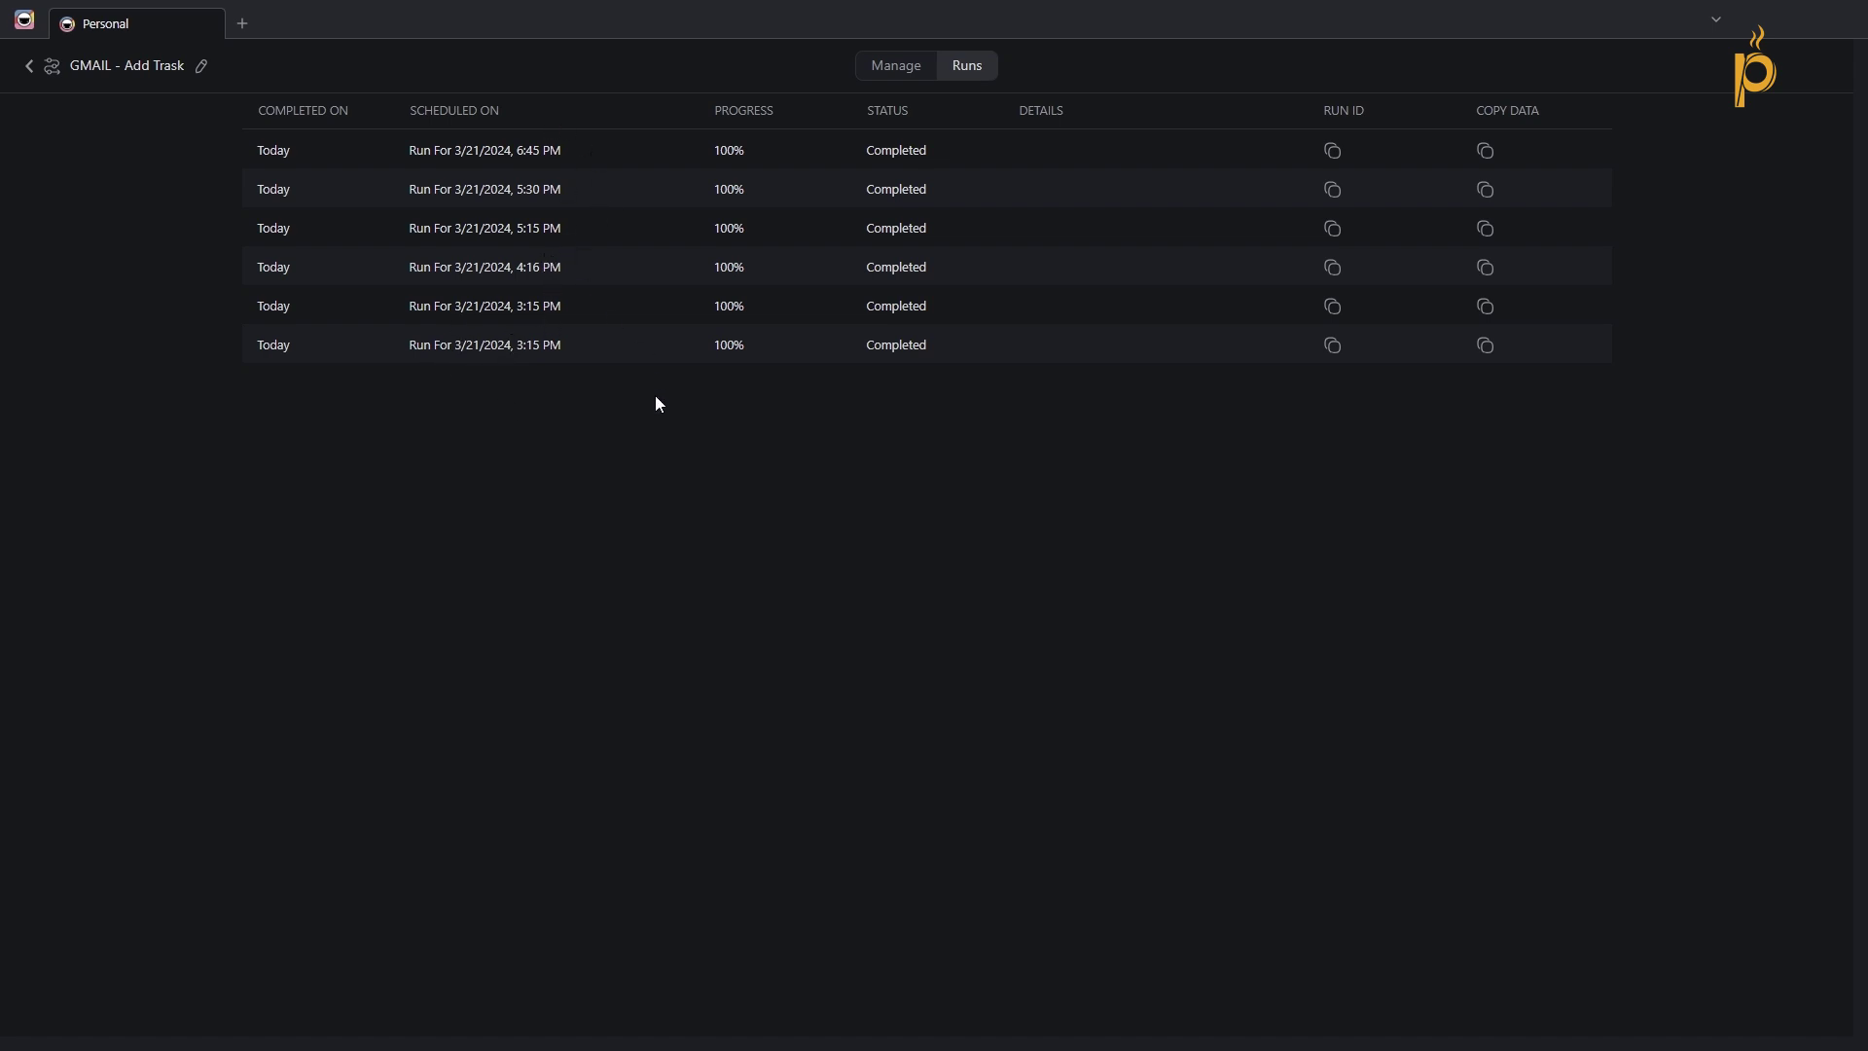
pyautogui.hotkey('alt', 'Left')
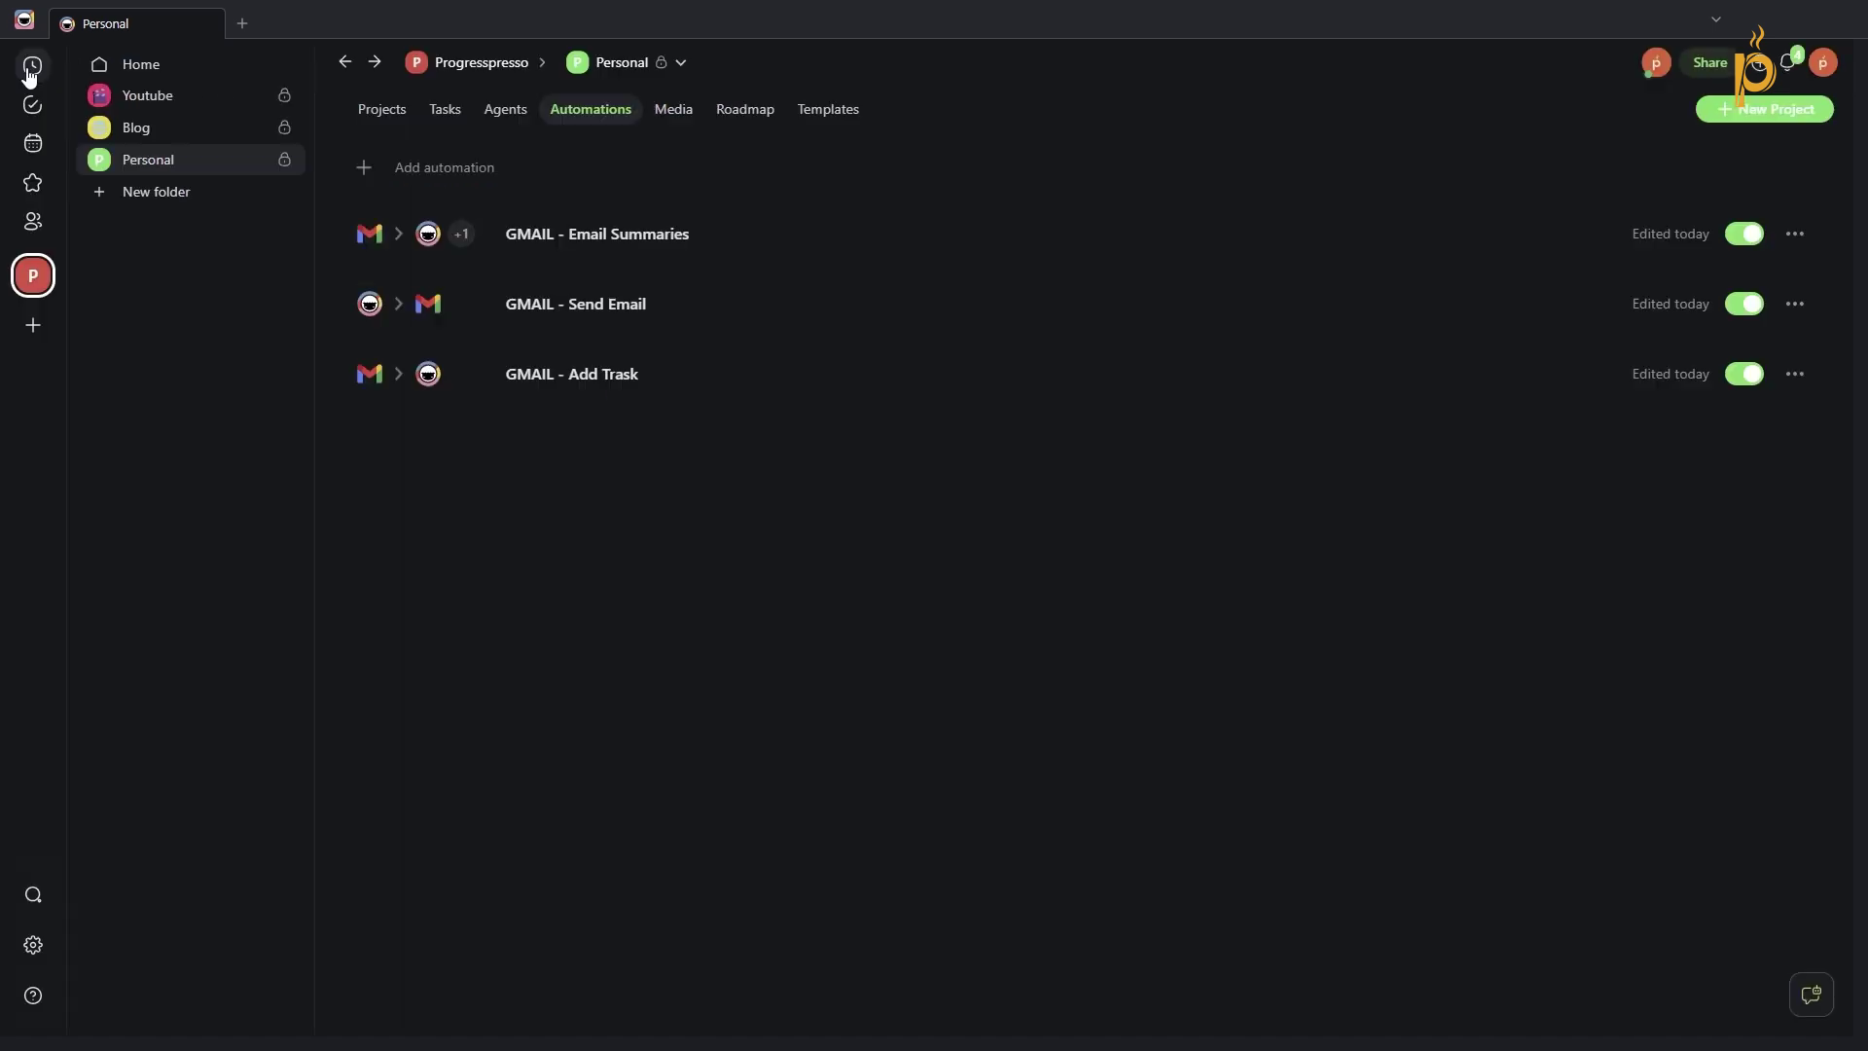
# Open the To-Do List project in the Personal folder and read the tasks created from emails.
pyautogui.click(205, 161)
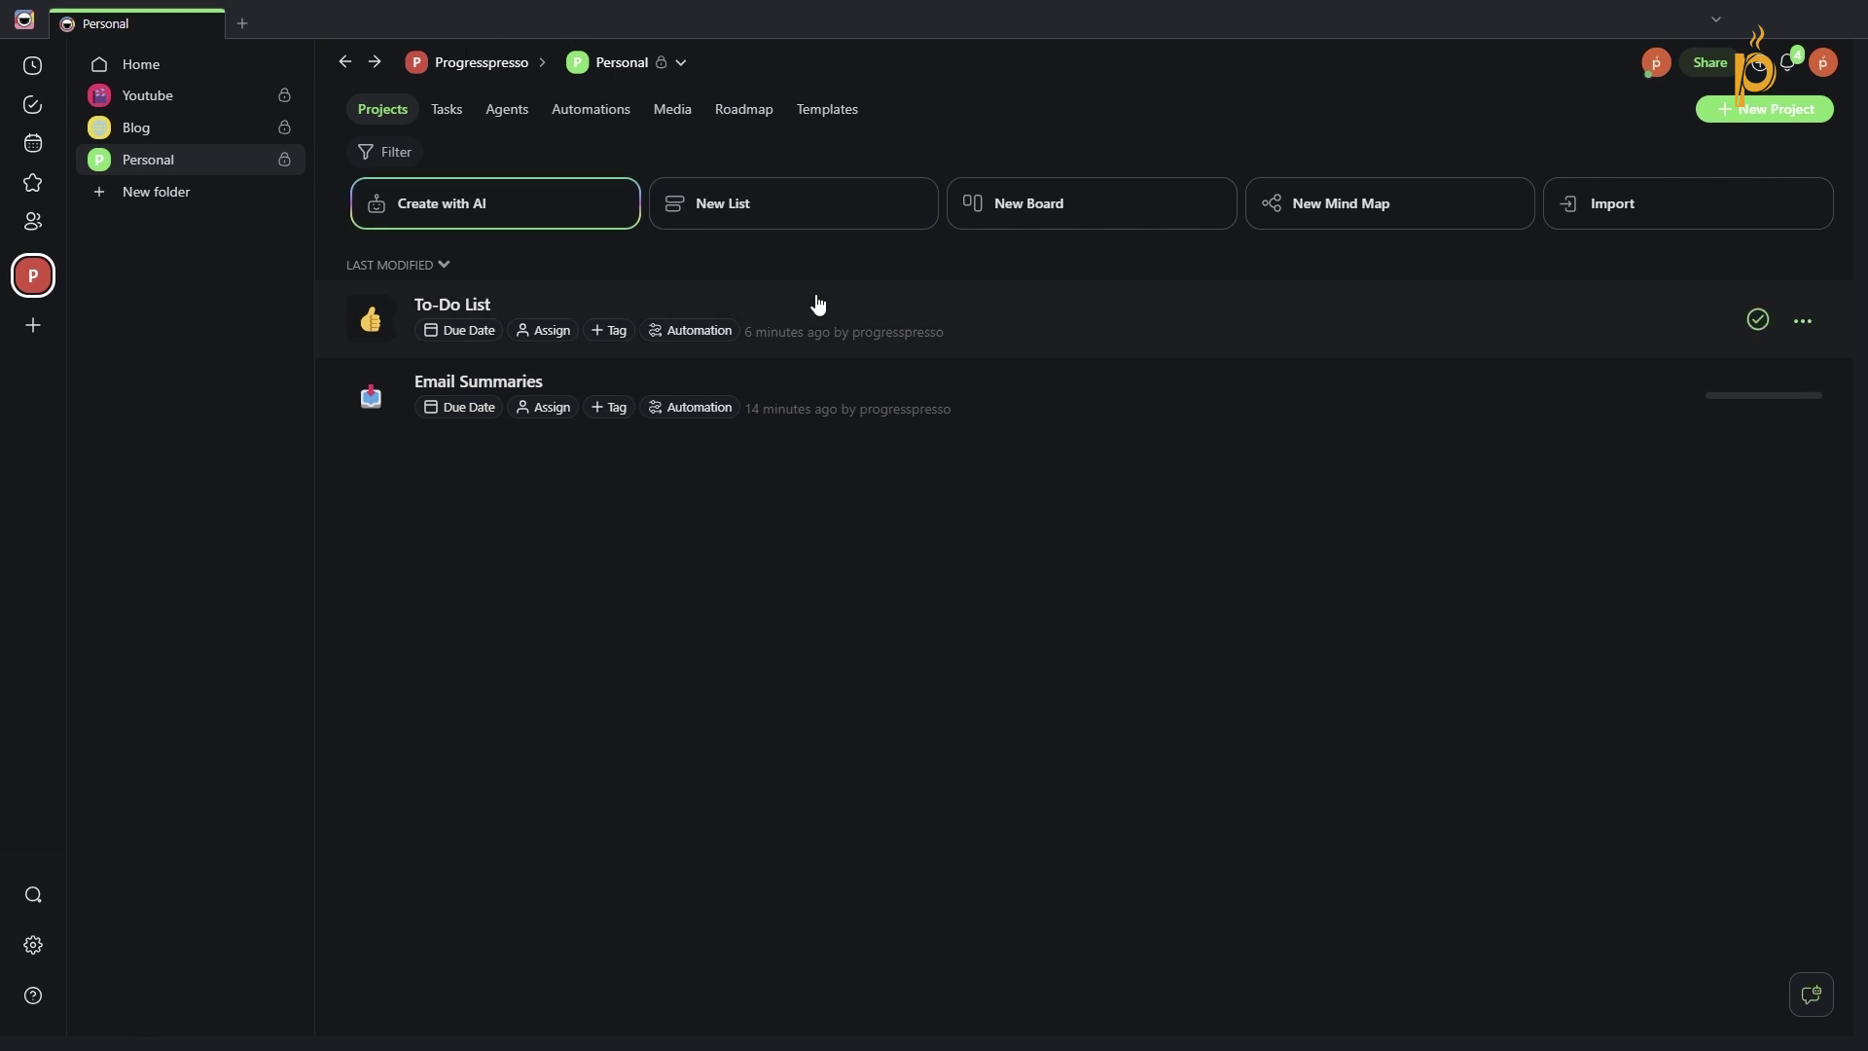
pyautogui.click(937, 322)
pyautogui.scroll(-3, 914, 416)
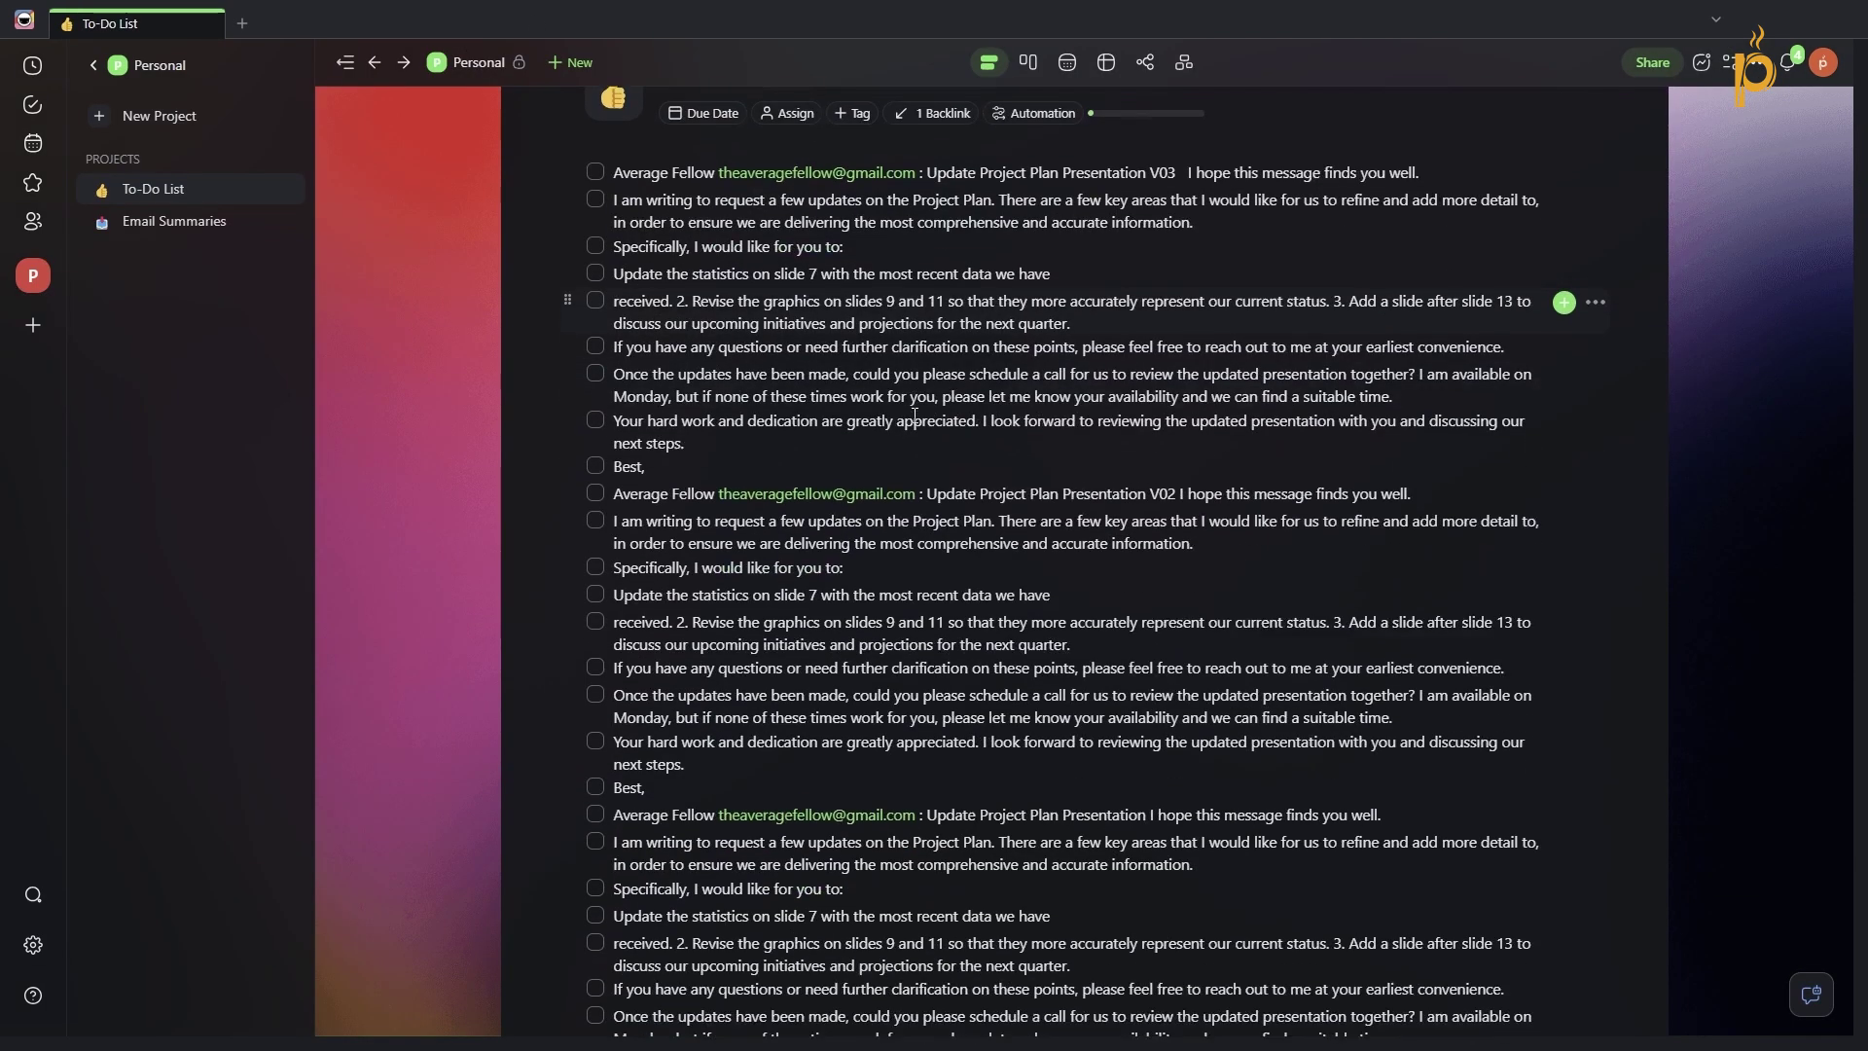
pyautogui.scroll(-1, 914, 416)
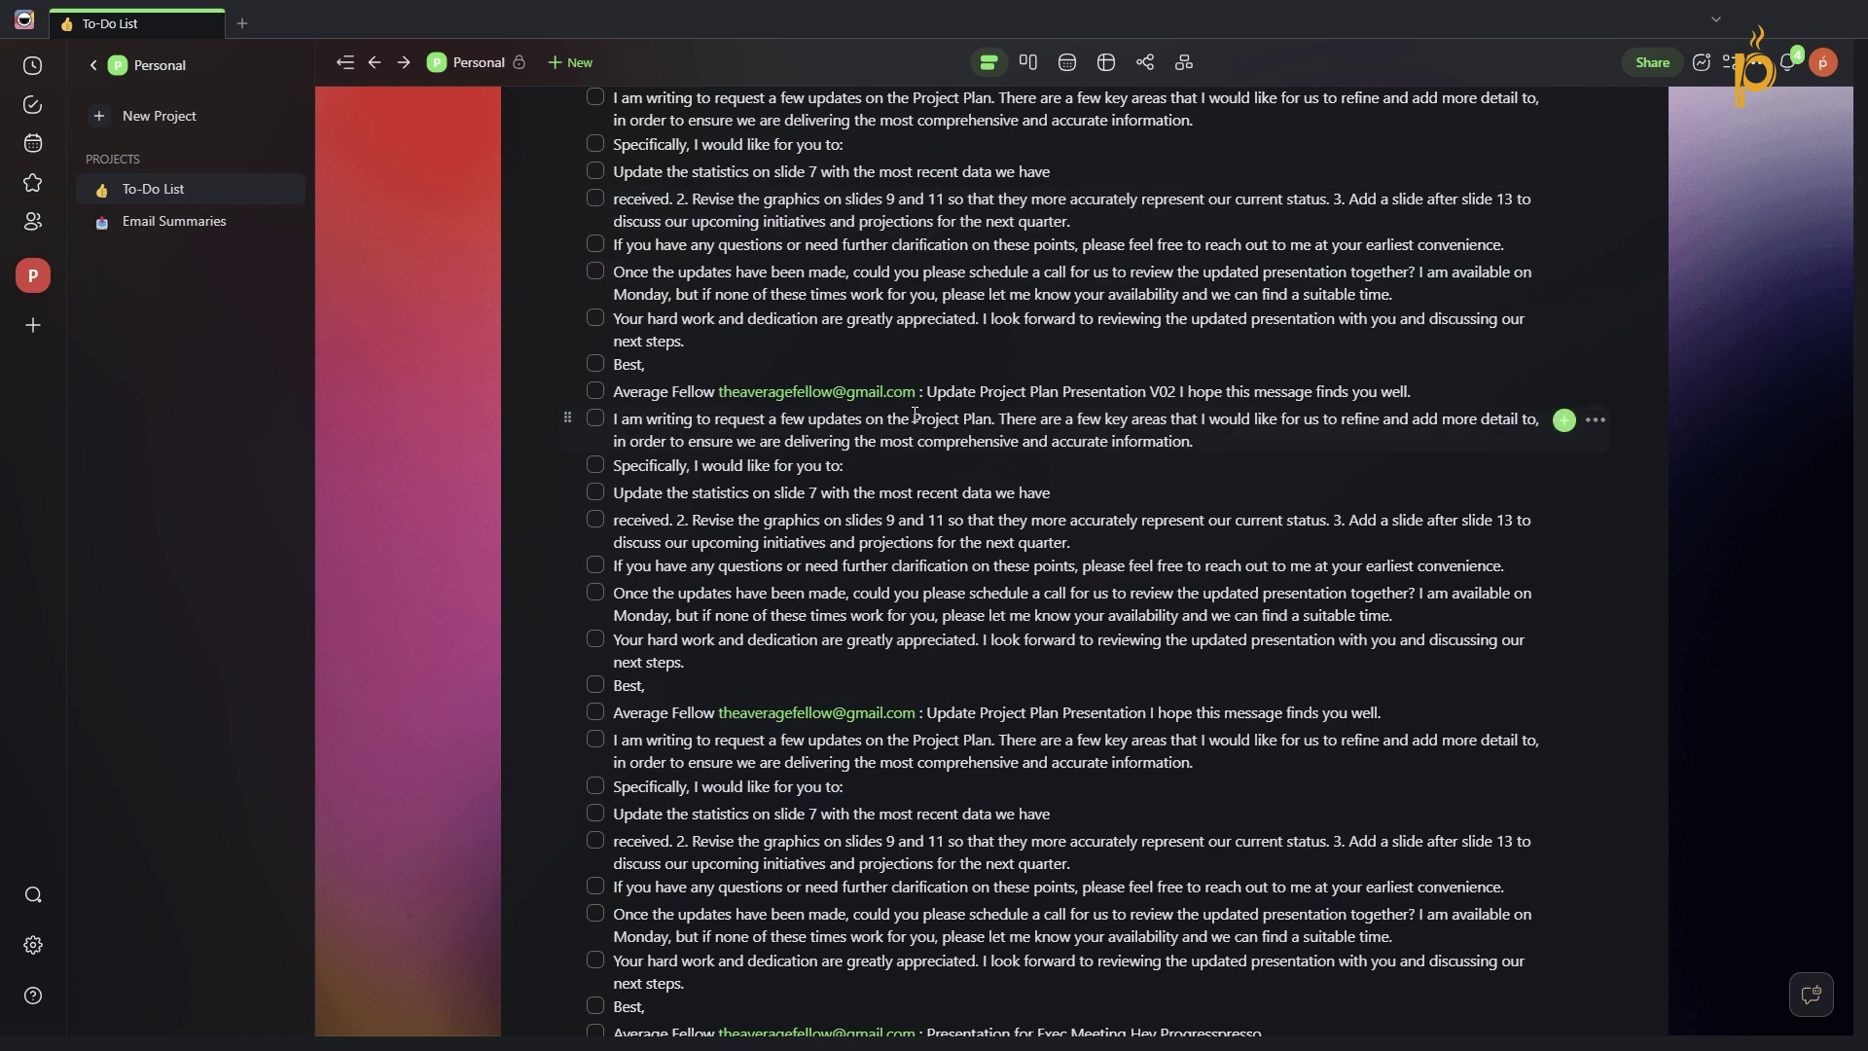
pyautogui.scroll(2, 914, 416)
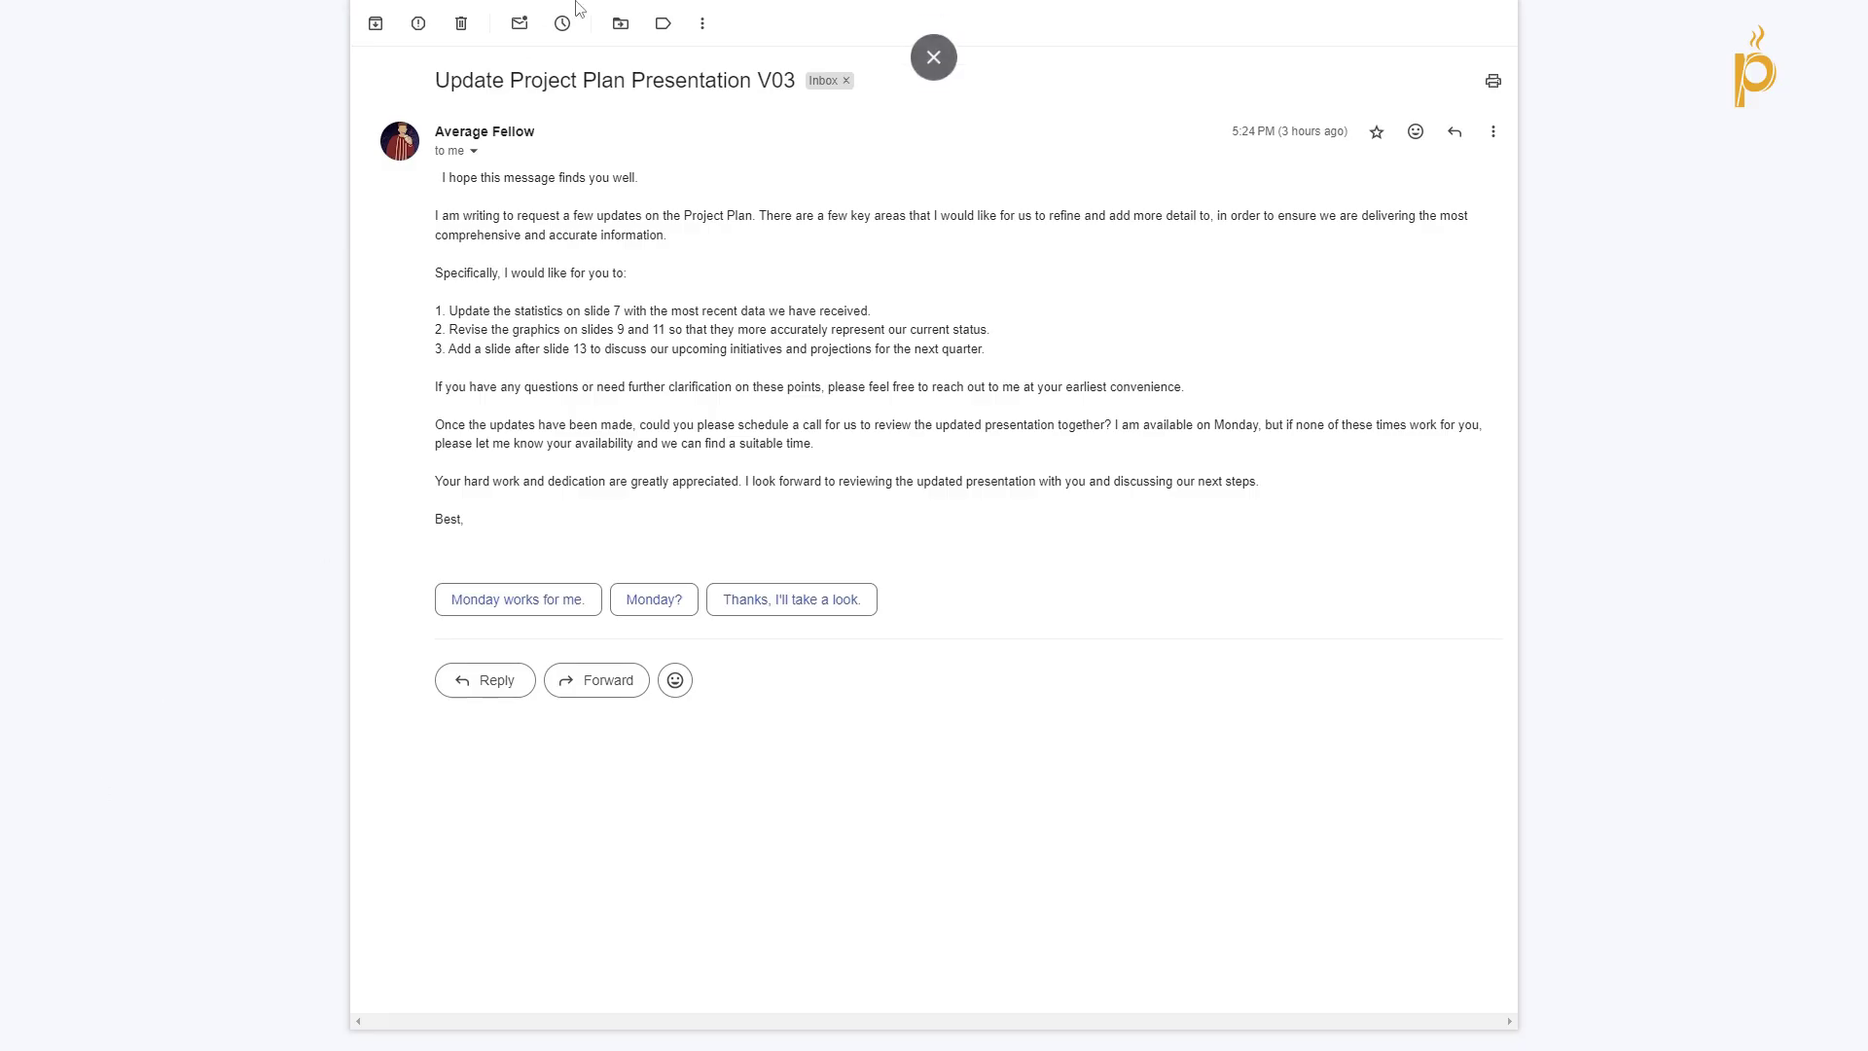
# In Gmail, highlight the sender, subject and body text of the "Update Project Plan Presentation V03" email.
pyautogui.moveTo(426, 134); pyautogui.dragTo(566, 137)
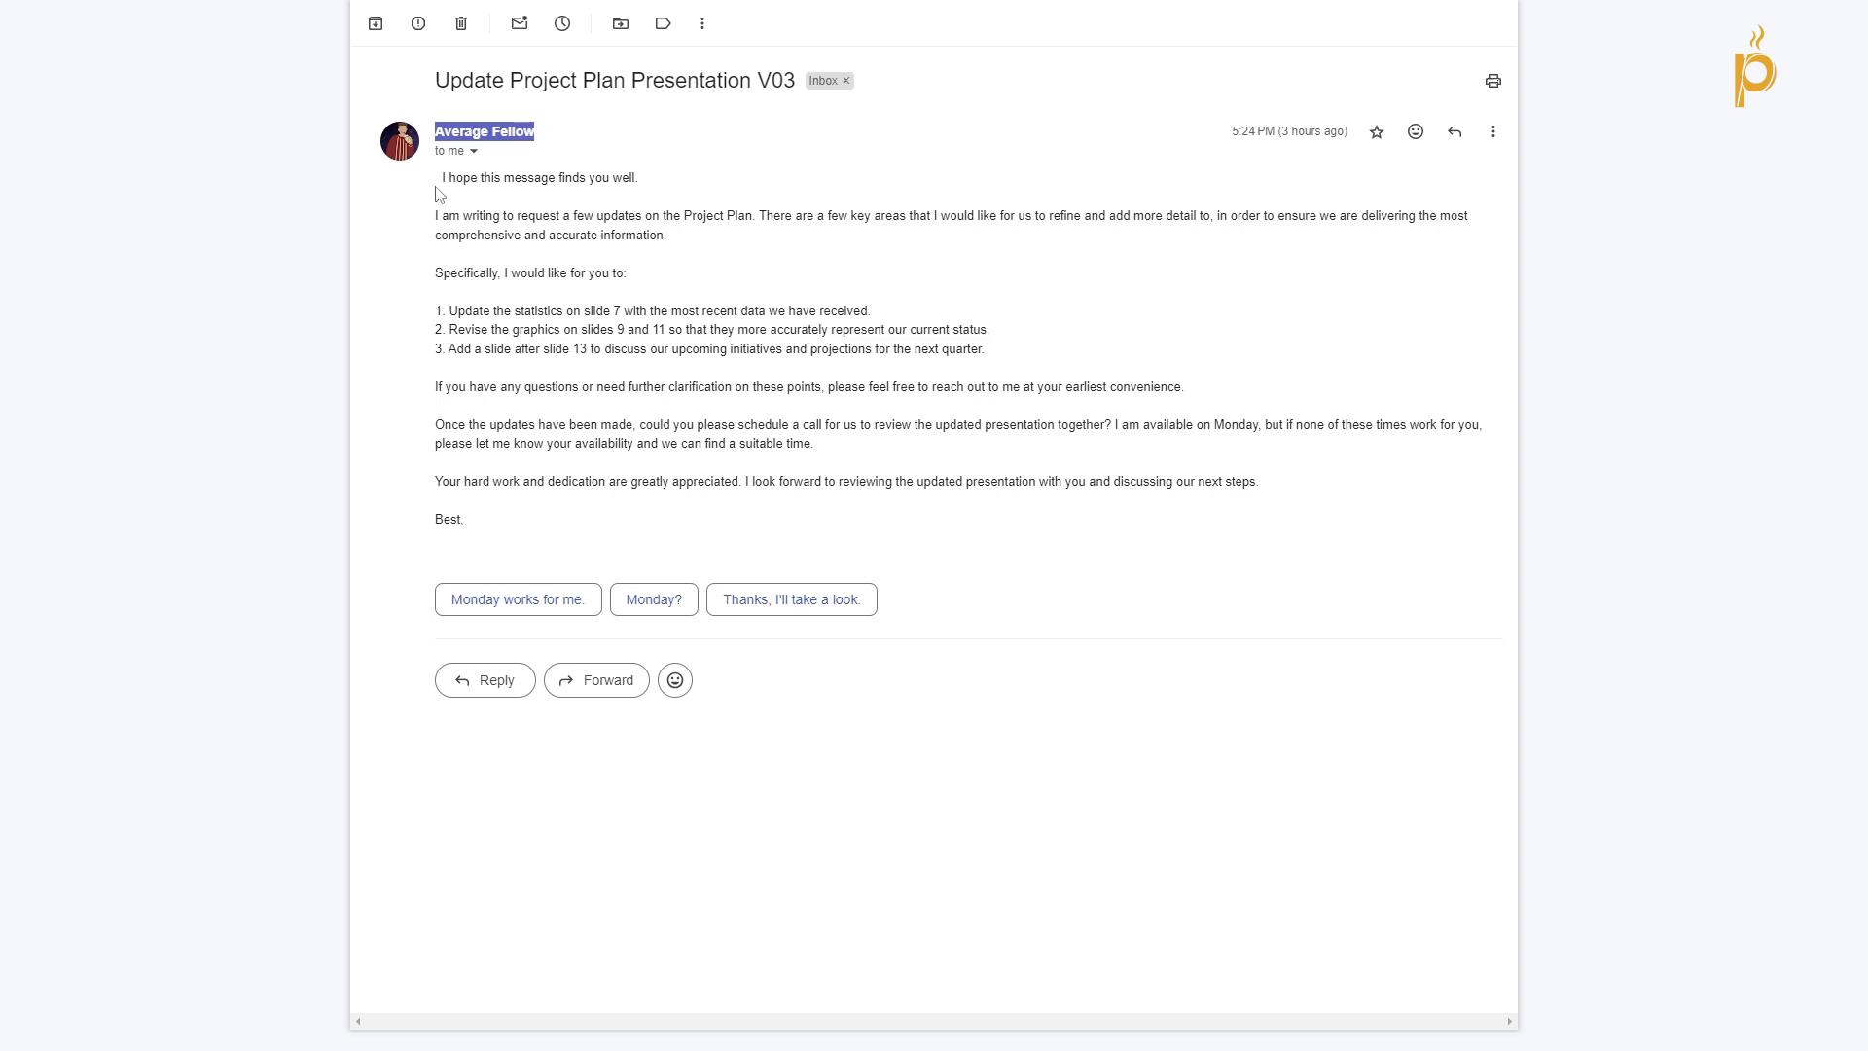
pyautogui.moveTo(436, 191); pyautogui.dragTo(636, 182)
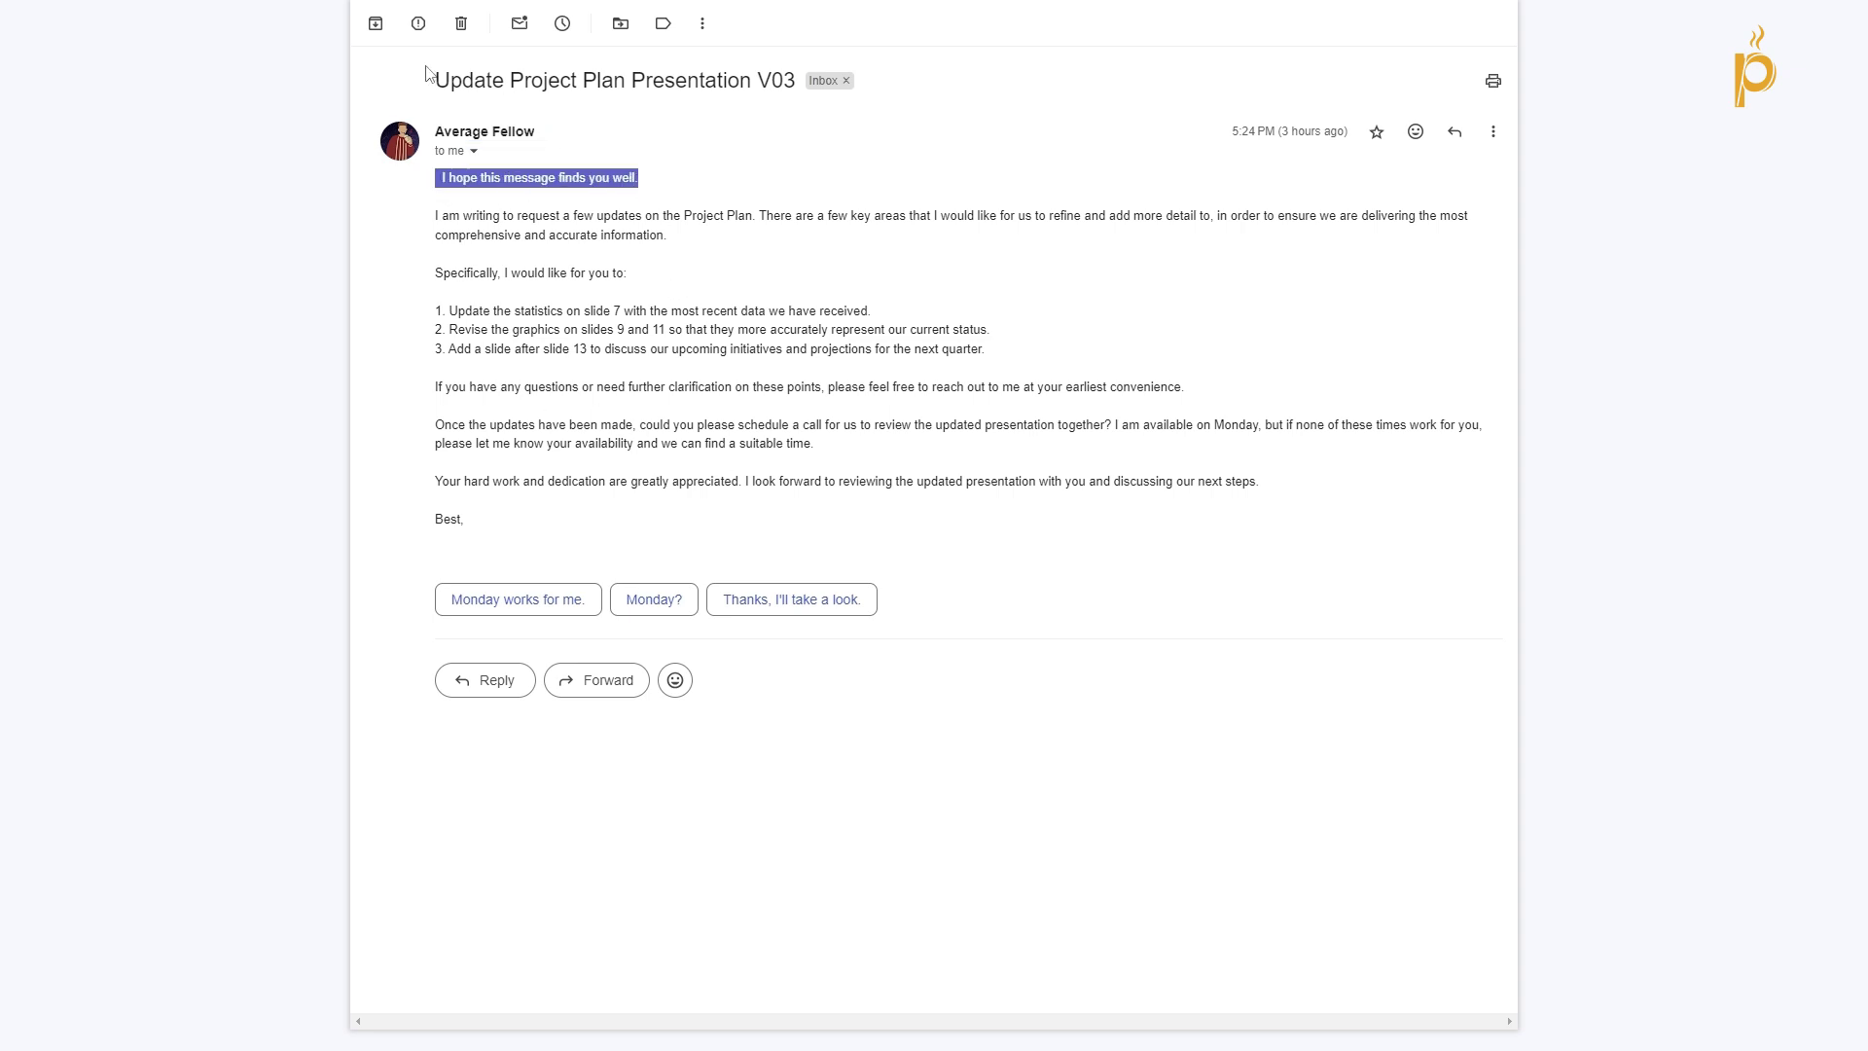
pyautogui.moveTo(434, 79); pyautogui.dragTo(781, 88)
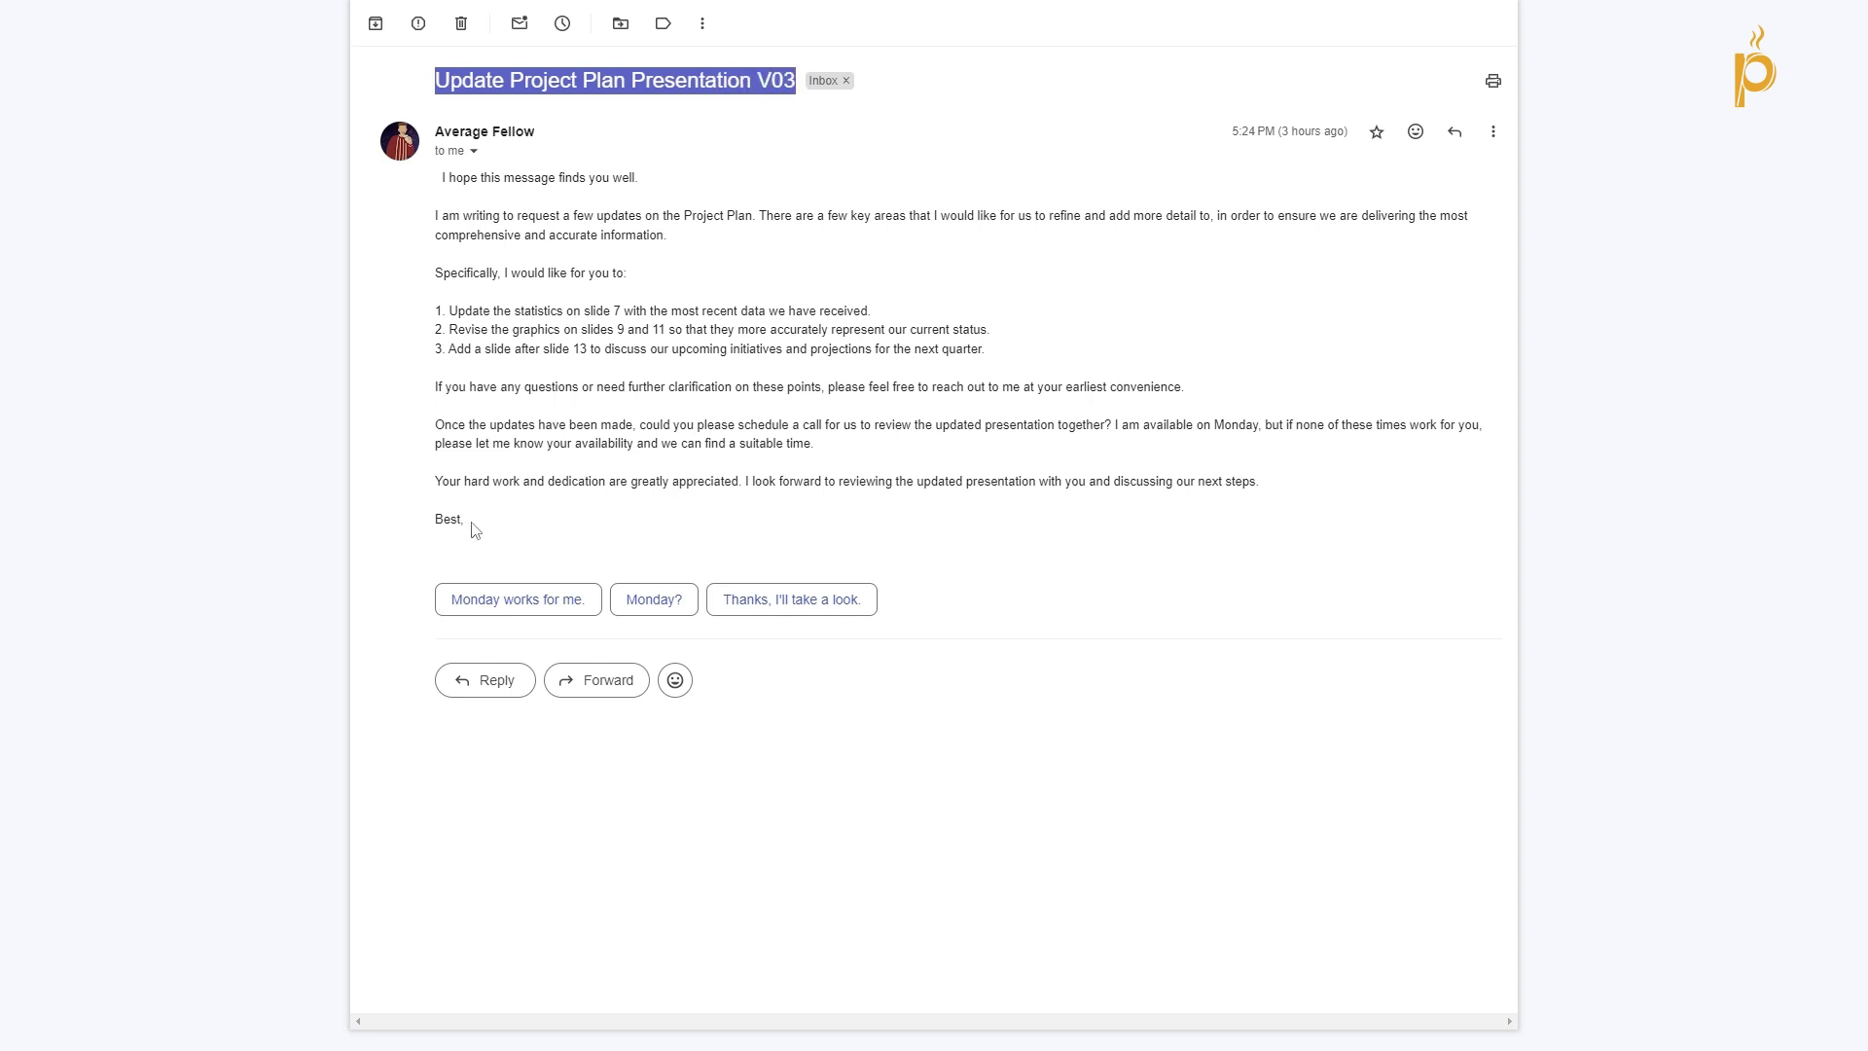
pyautogui.moveTo(474, 530); pyautogui.dragTo(439, 182)
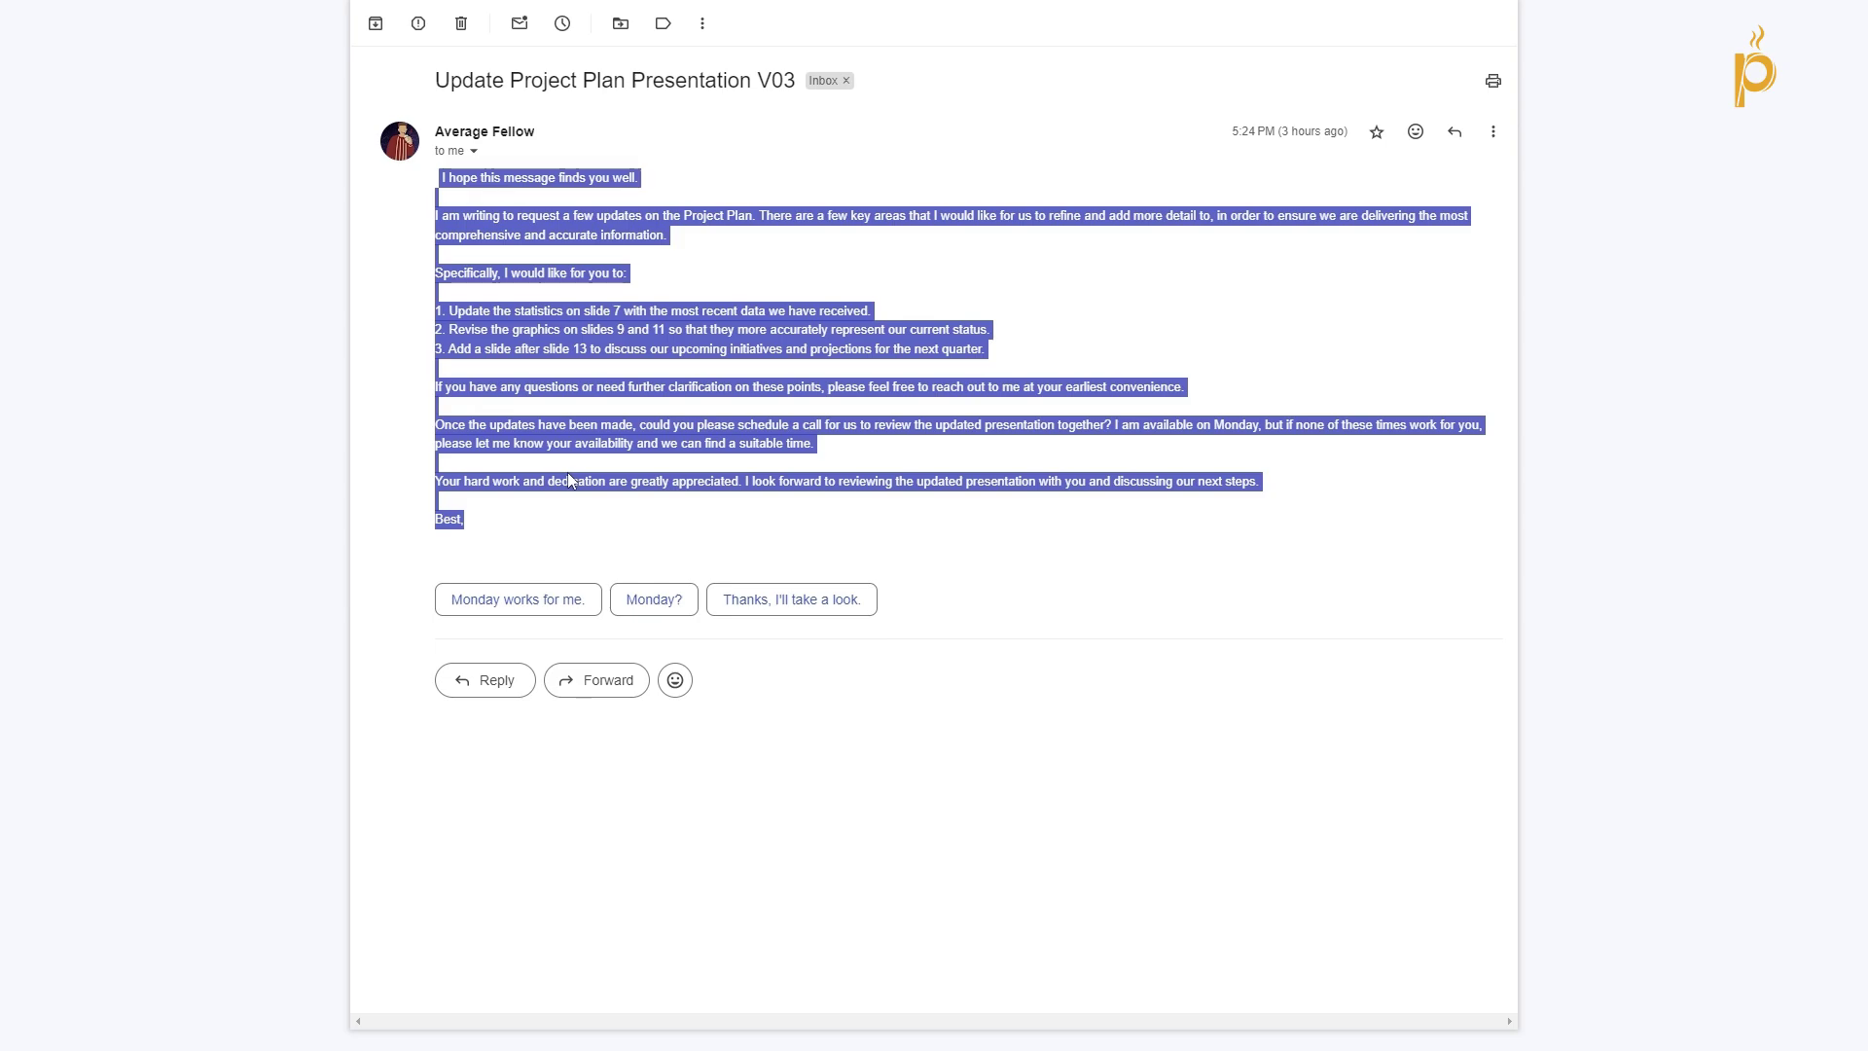
# Switch back to Taskade's To-Do List and highlight the tasks from the V03 email, from the sender line down to "Best,".
pyautogui.hotkey('alt', 'Tab')
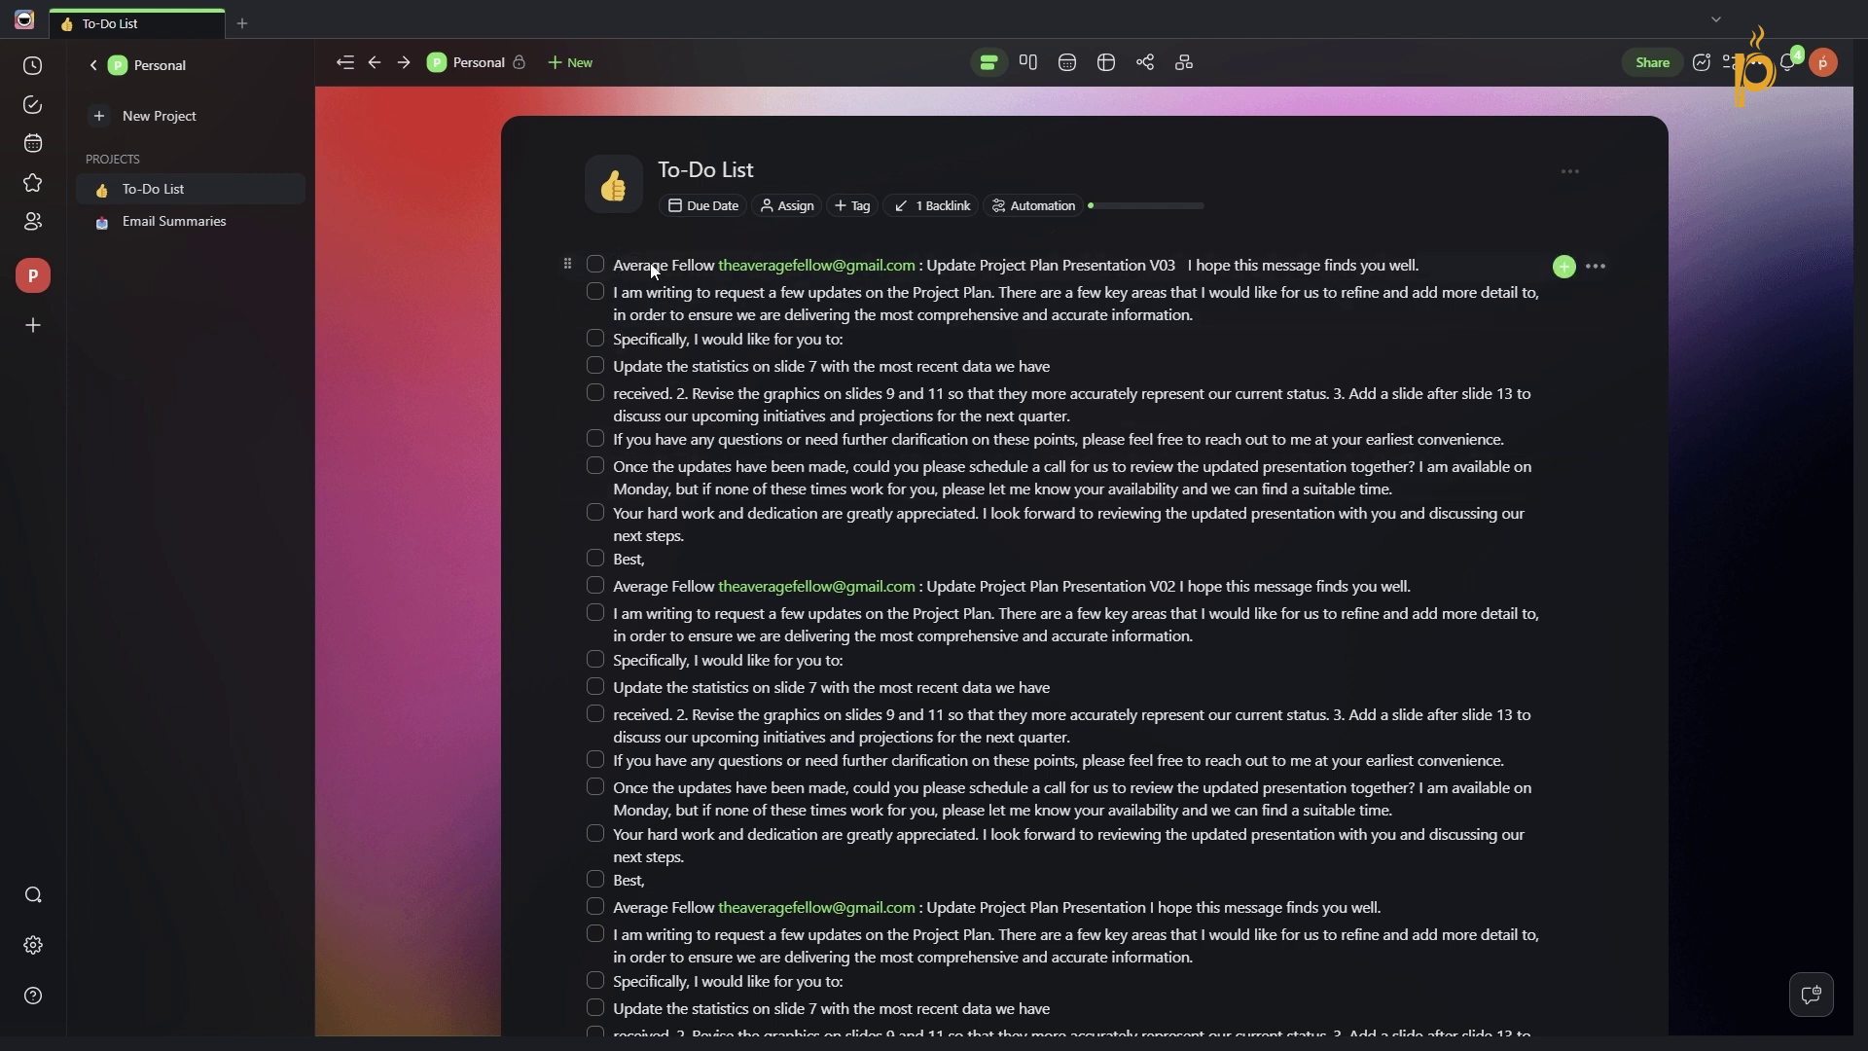
pyautogui.moveTo(615, 263); pyautogui.dragTo(917, 273)
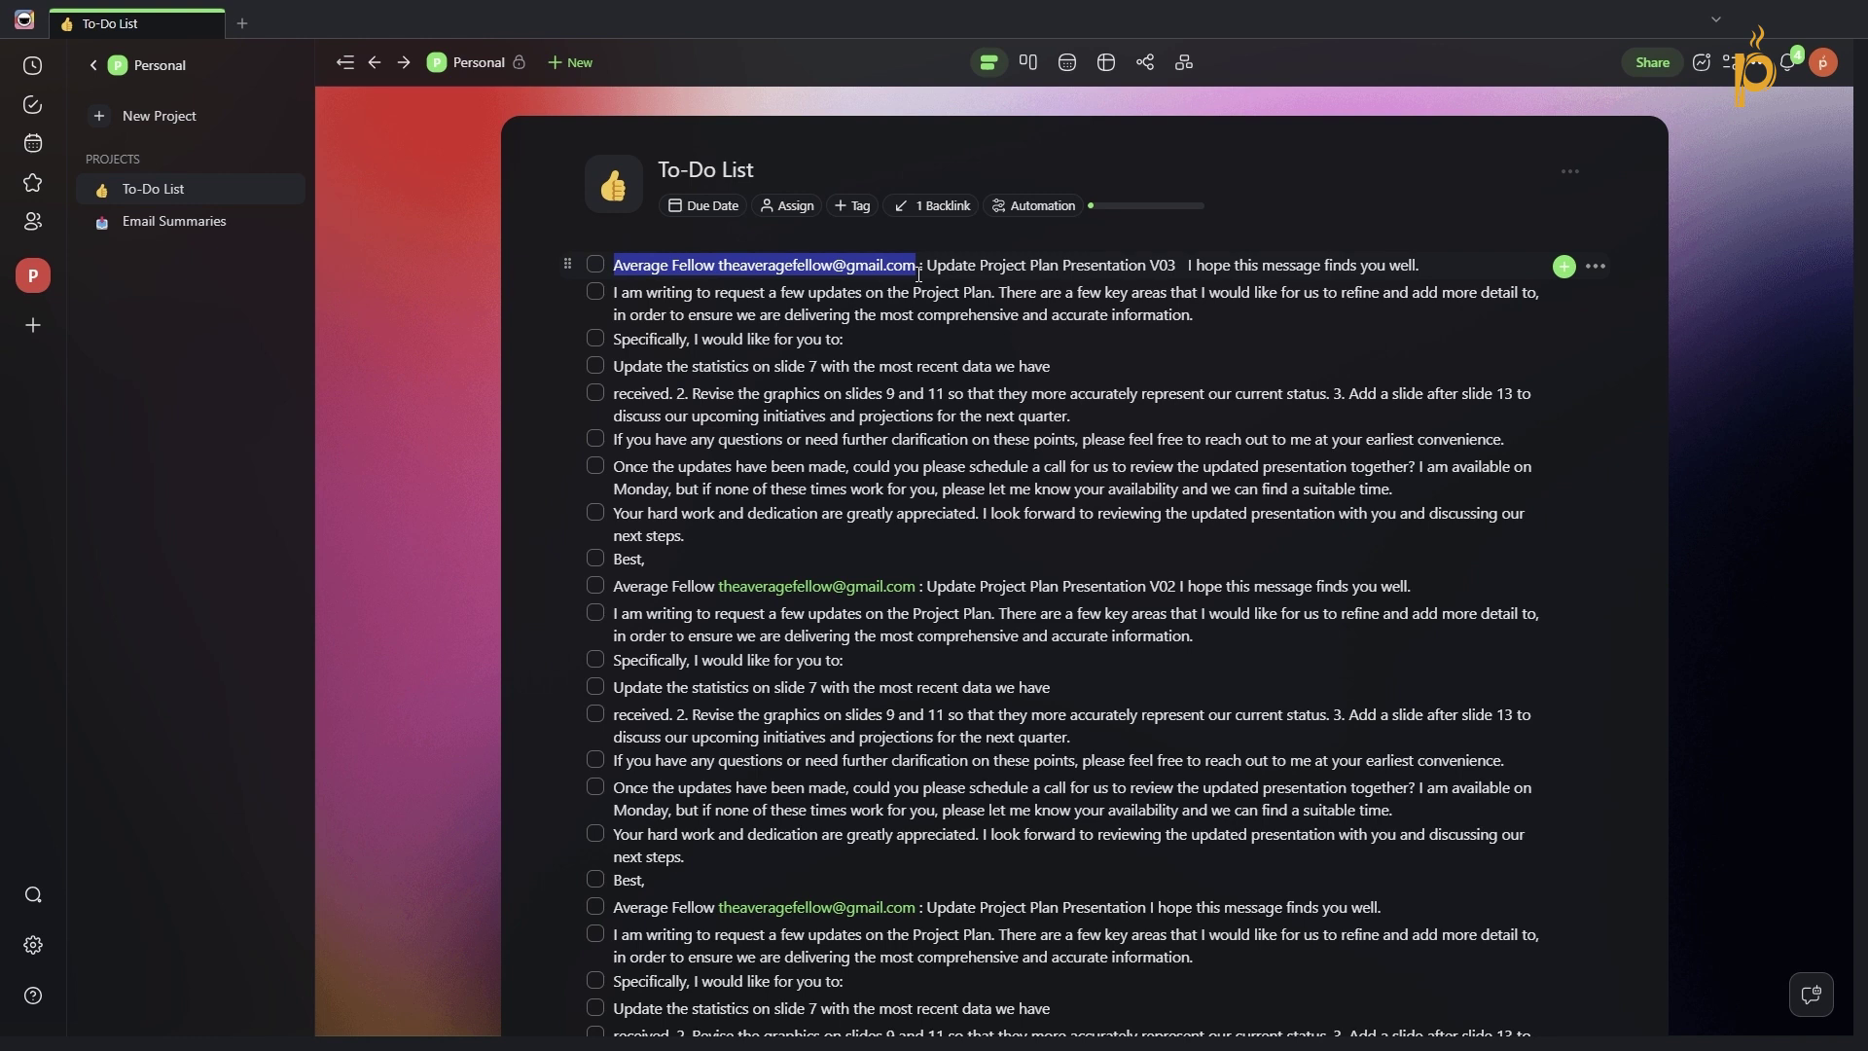
pyautogui.moveTo(936, 264); pyautogui.dragTo(657, 561)
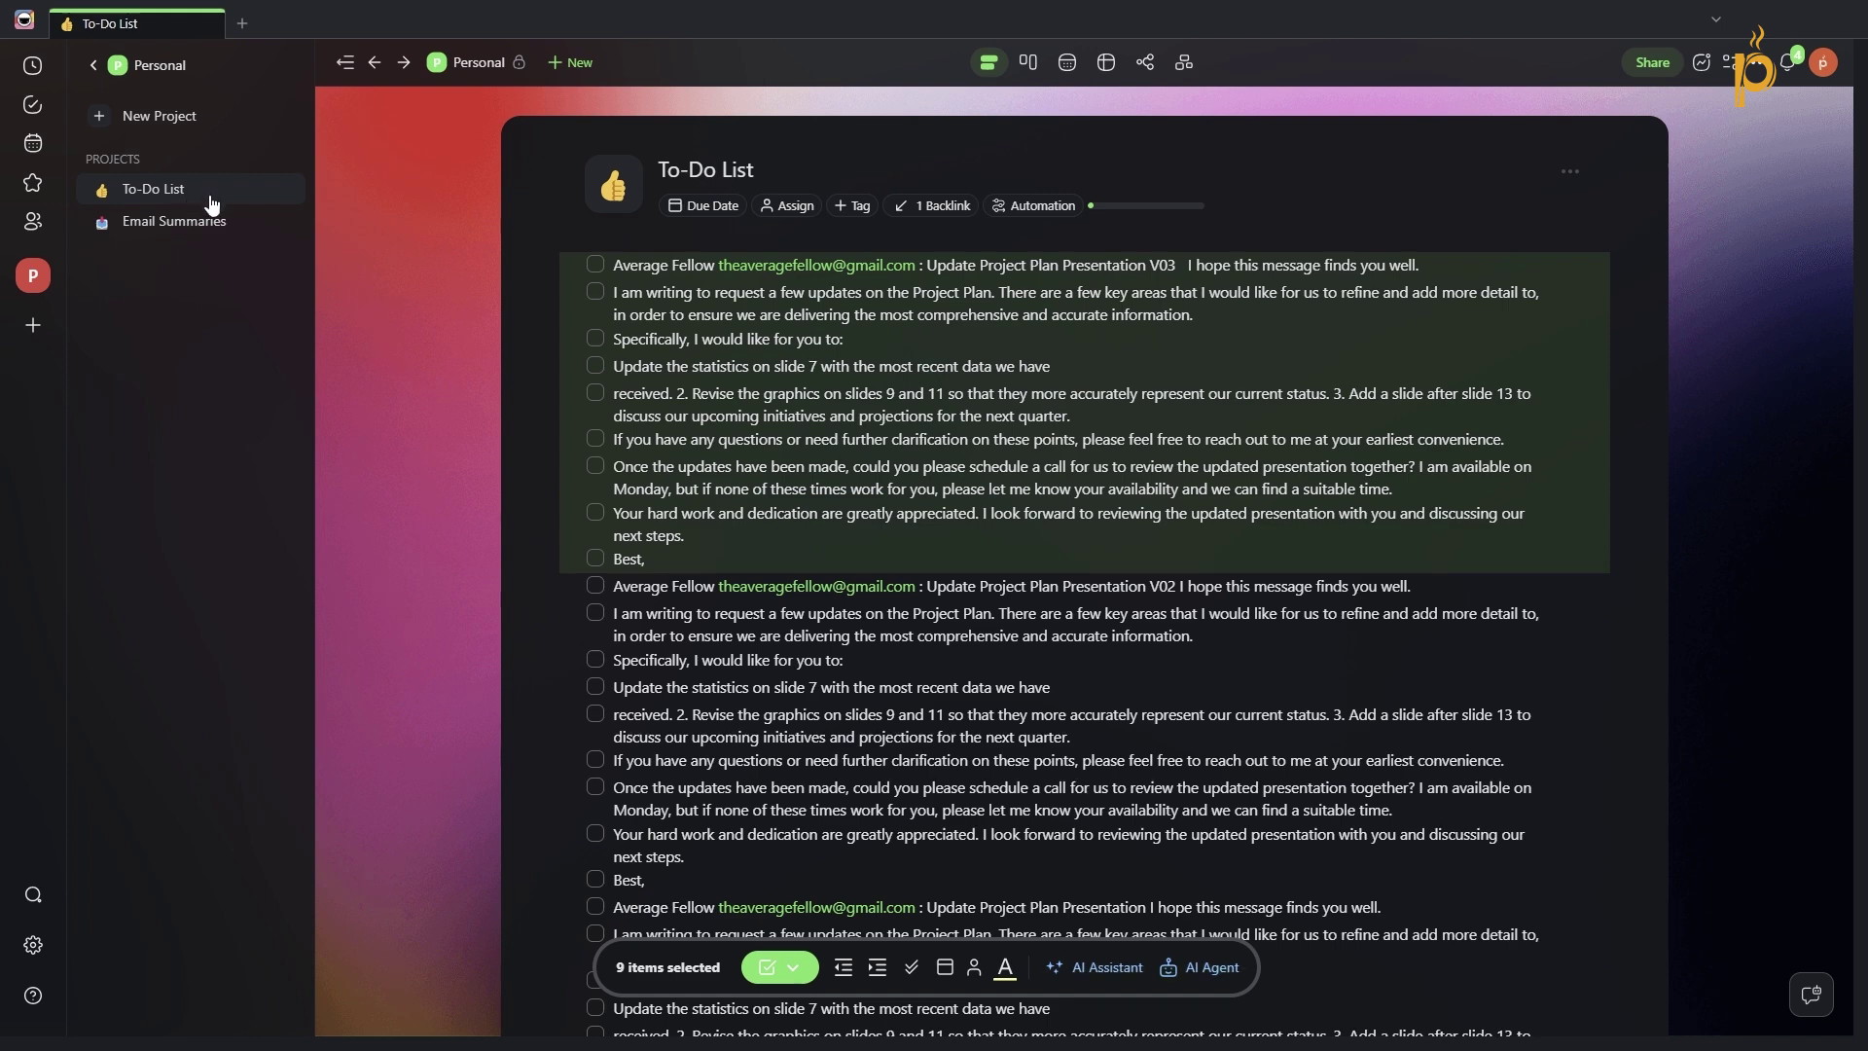
# Open the GMAIL - Email Summaries automation from the Personal folder and examine its steps.
pyautogui.click(168, 194)
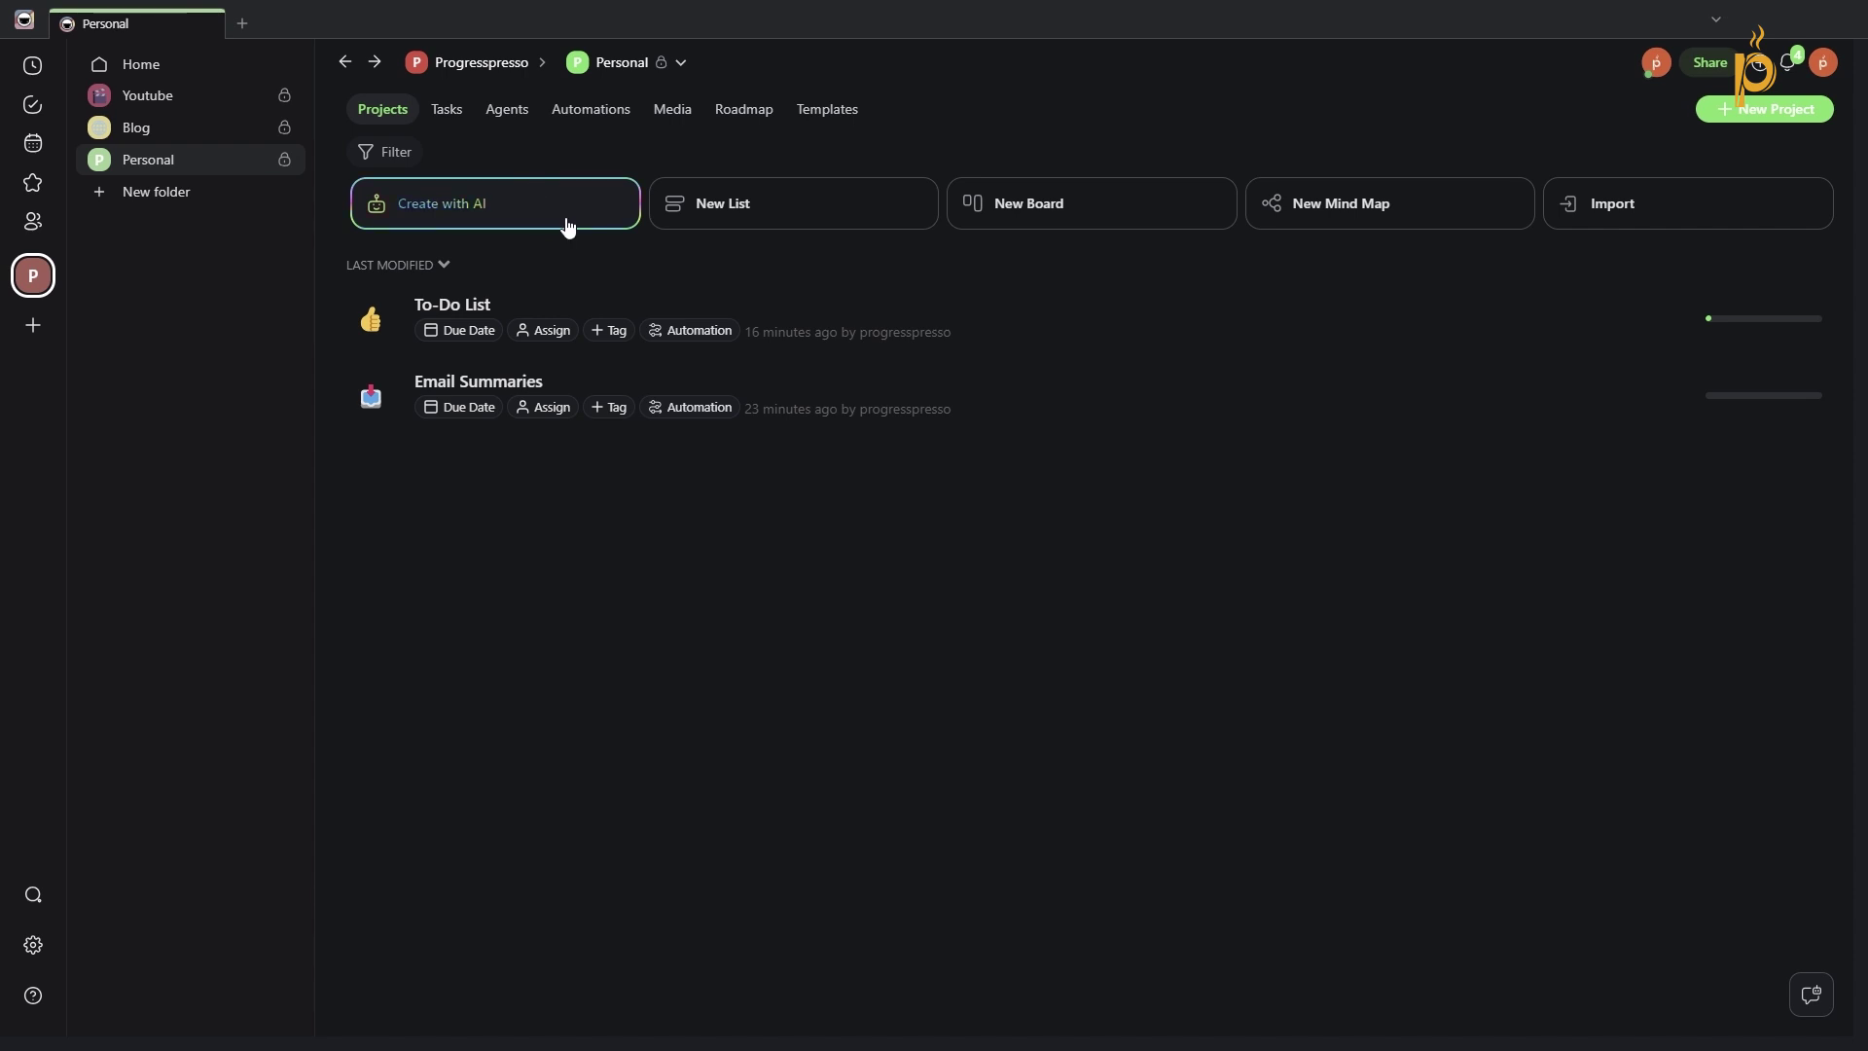
pyautogui.click(597, 122)
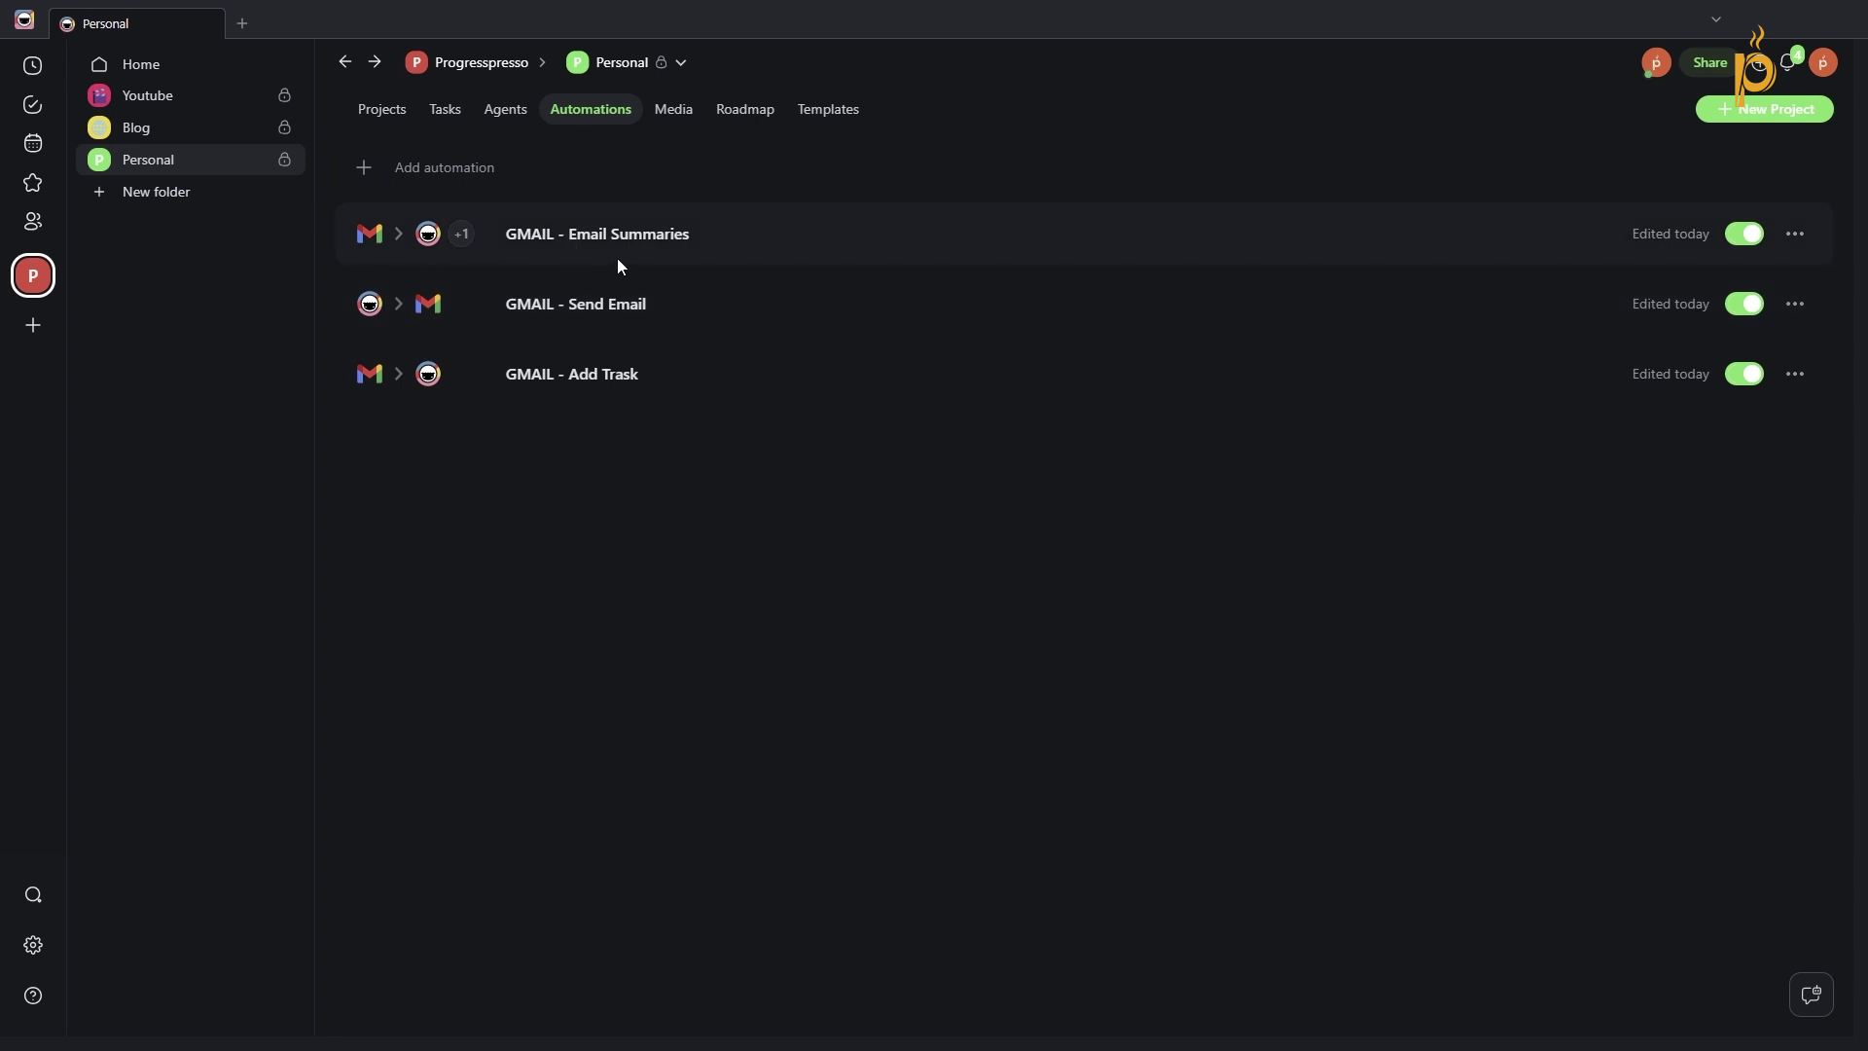
pyautogui.click(772, 246)
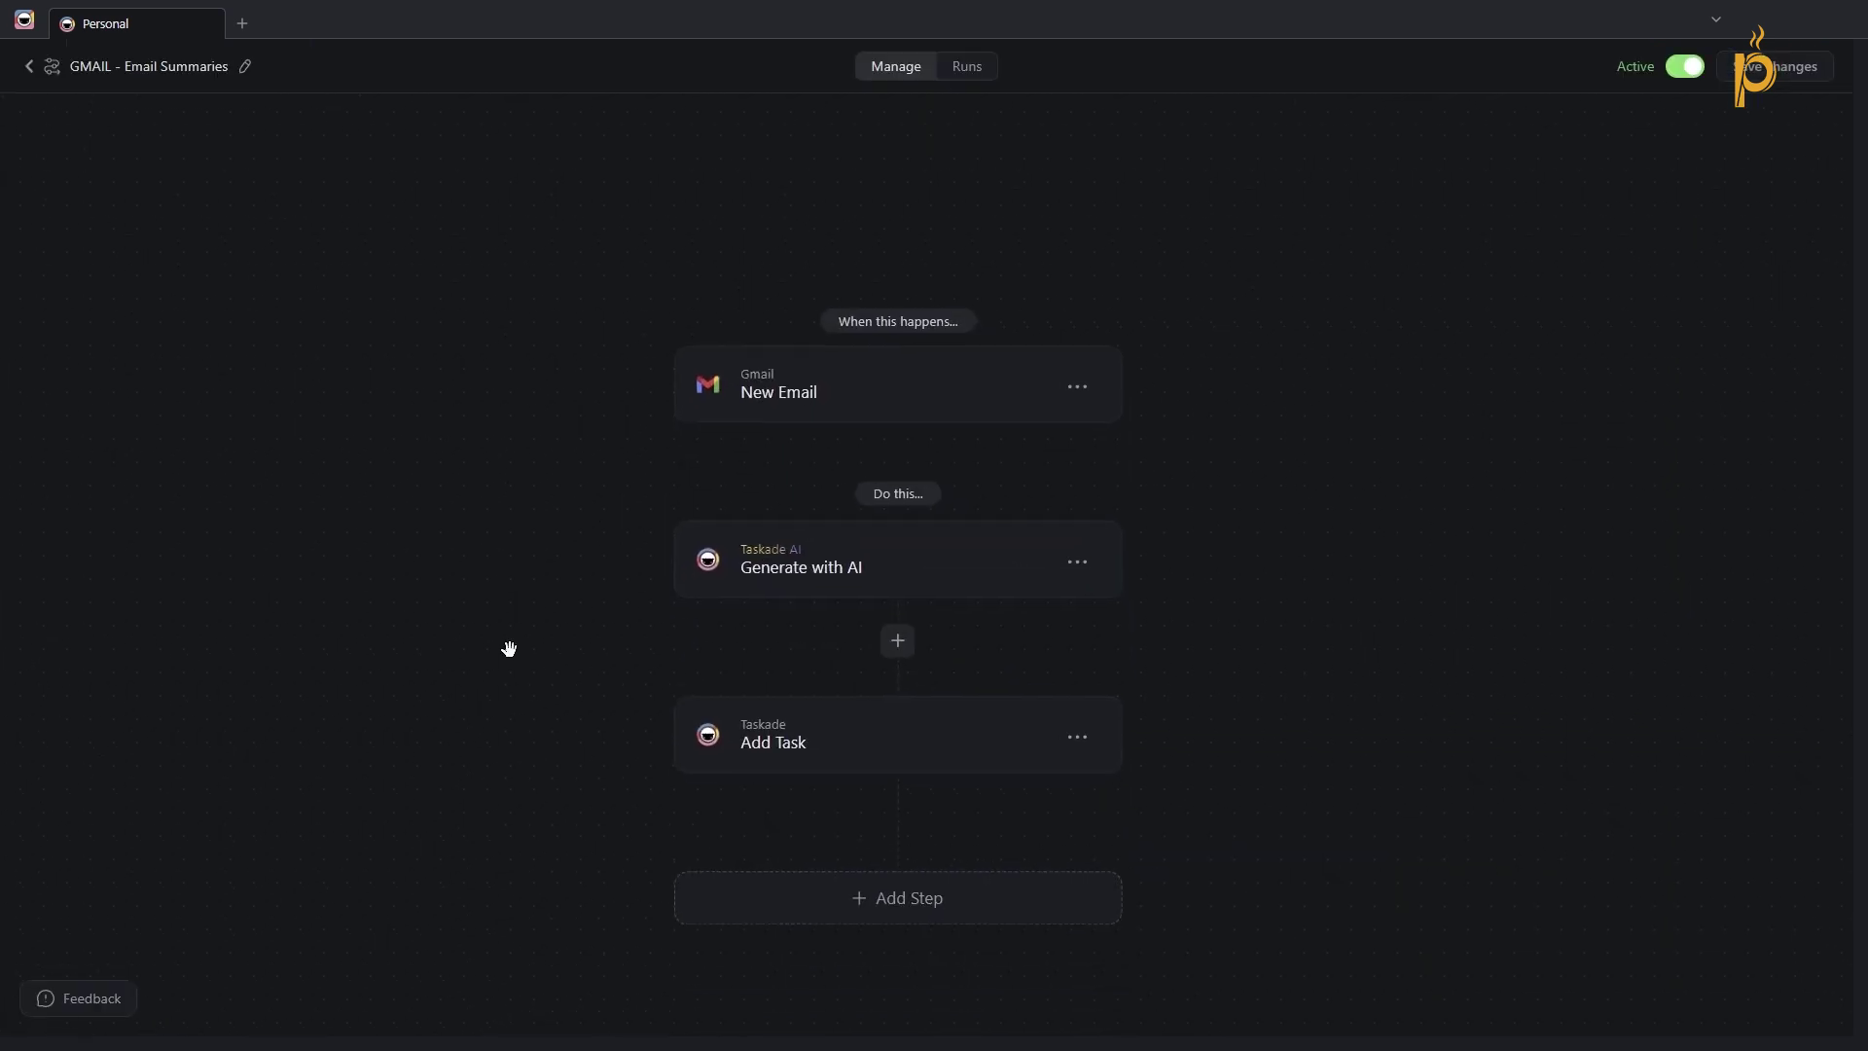
pyautogui.moveTo(509, 649); pyautogui.dragTo(358, 550)
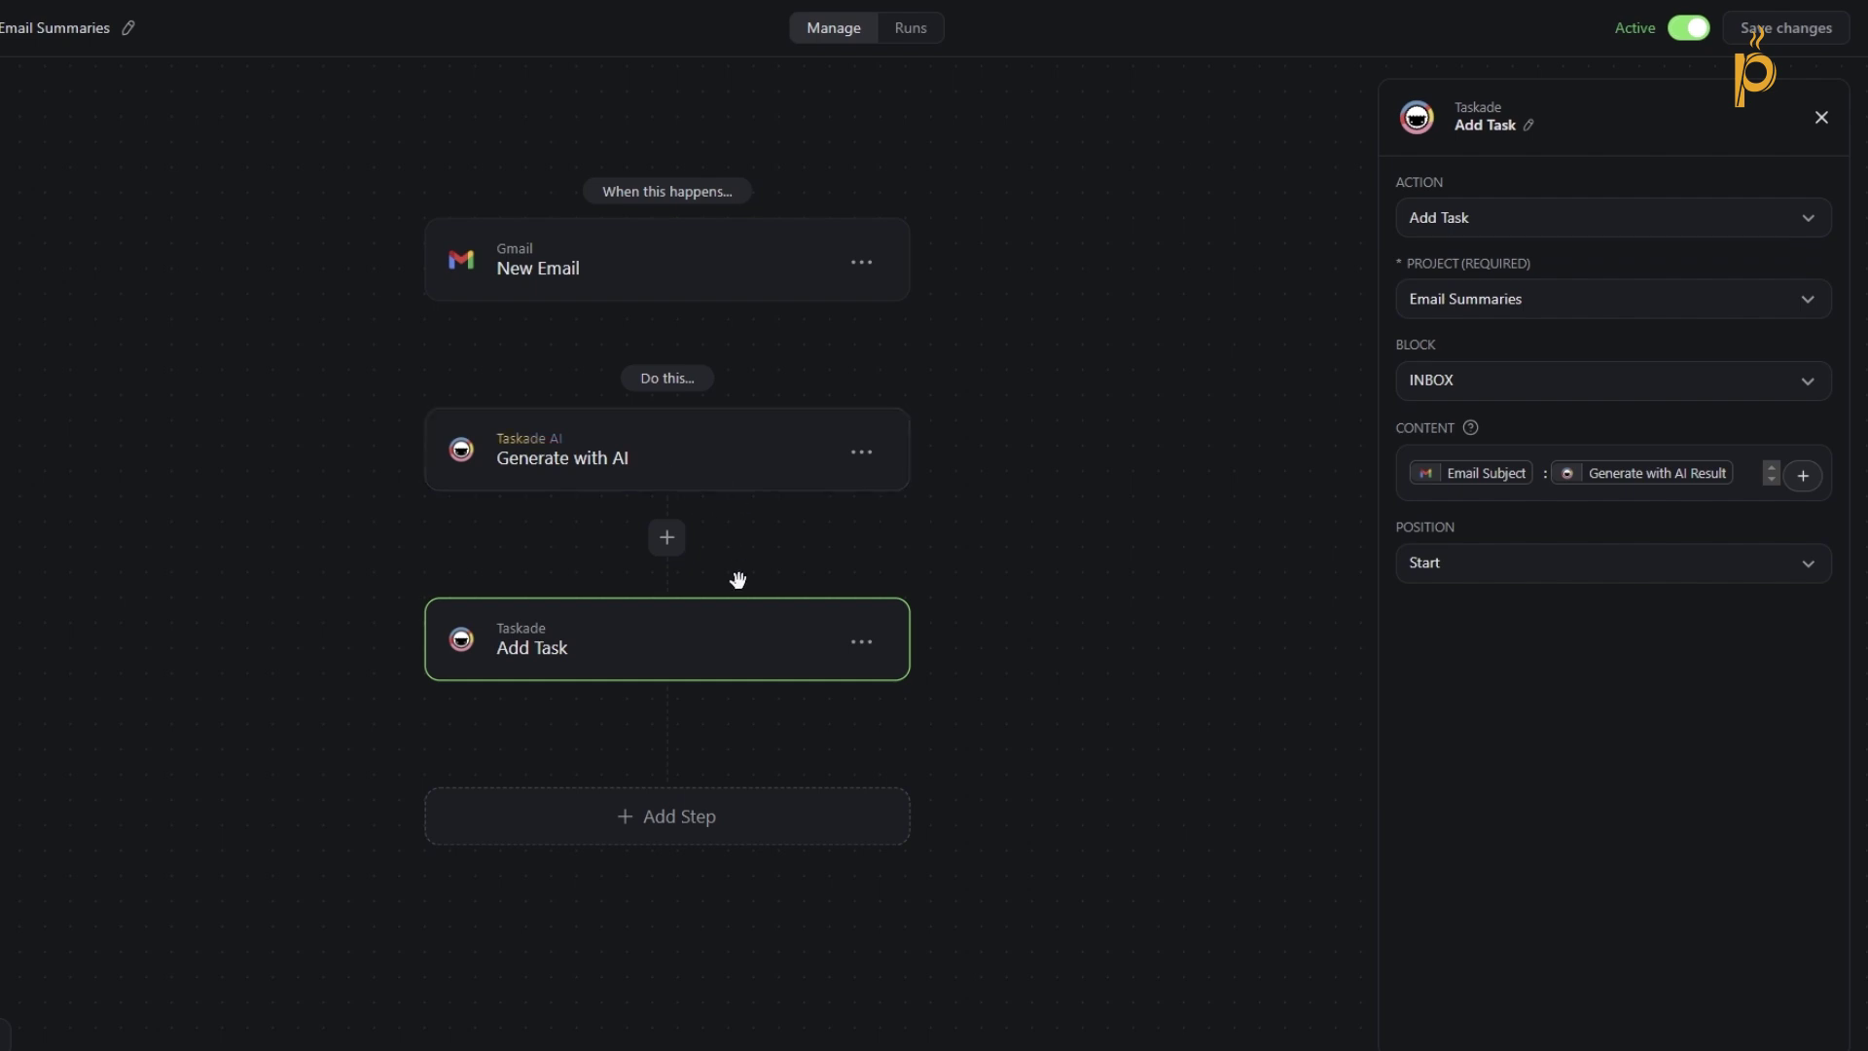
# Insert a second Generate with AI step between the existing one and Add Task, and delete it again.
pyautogui.click(667, 538)
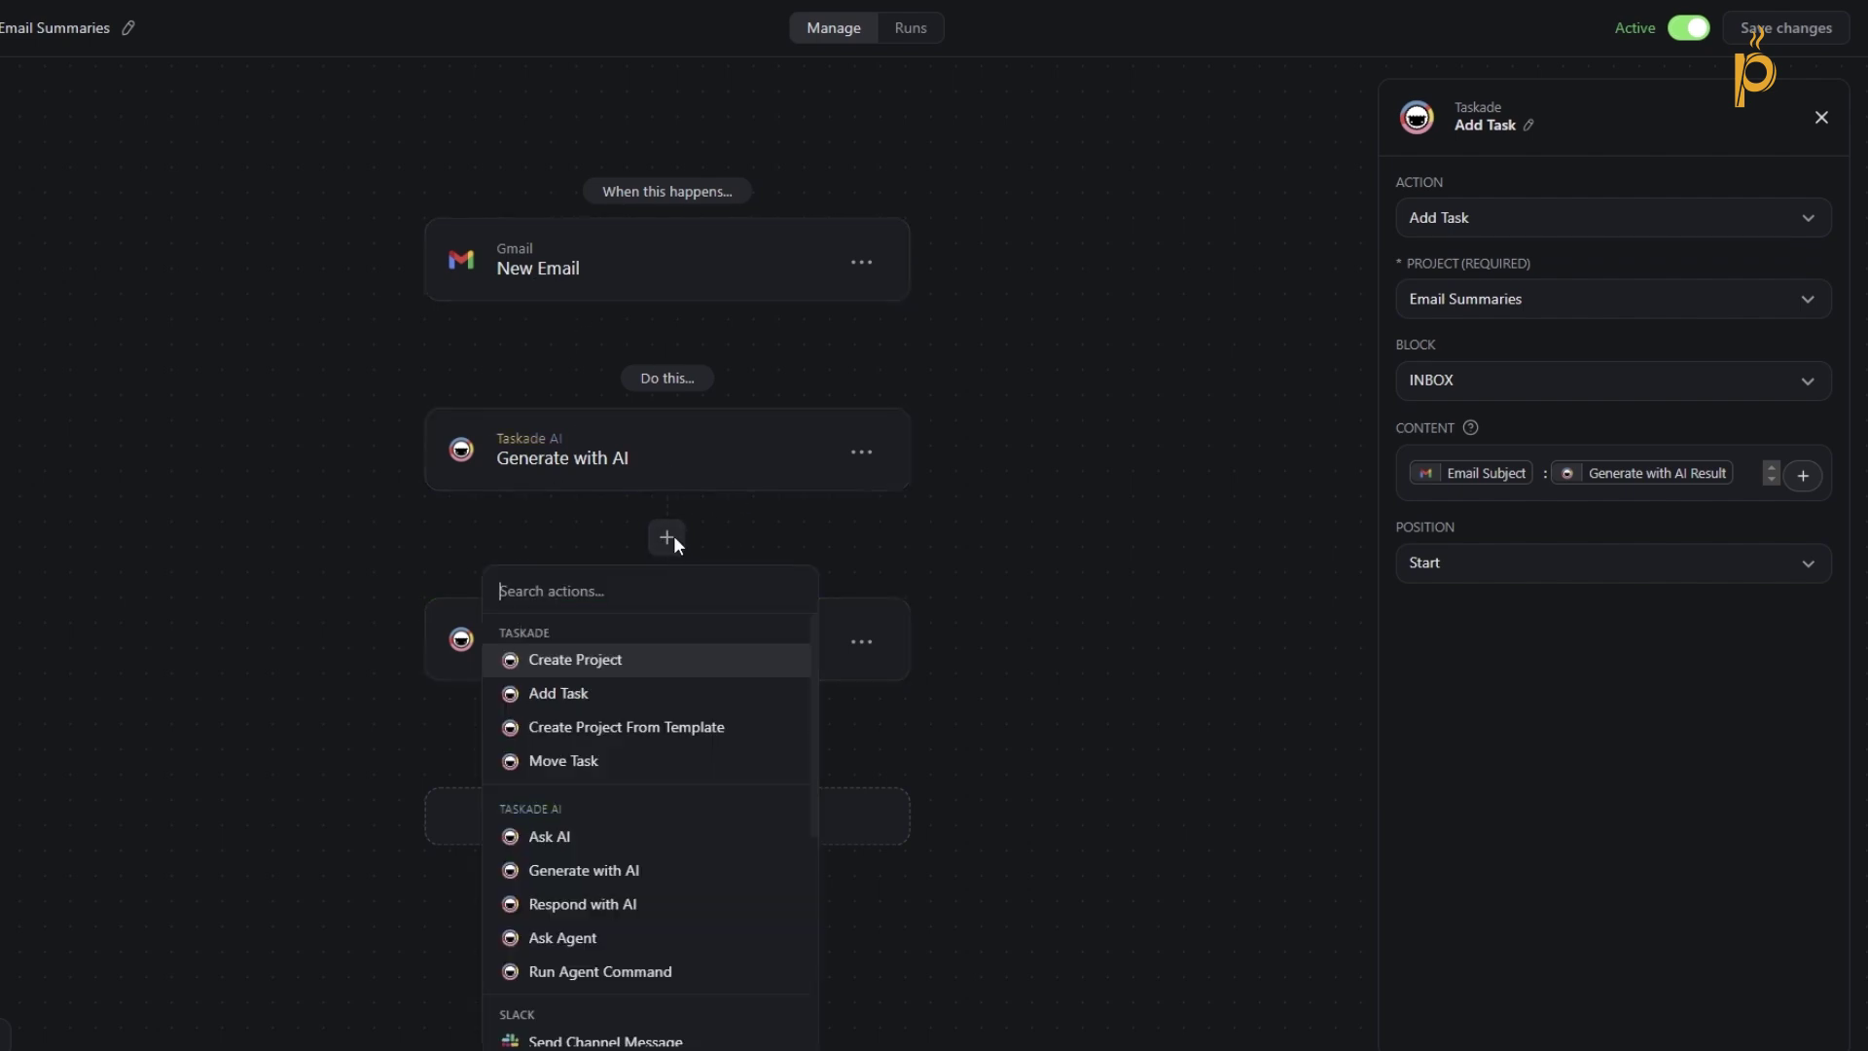
pyautogui.click(653, 876)
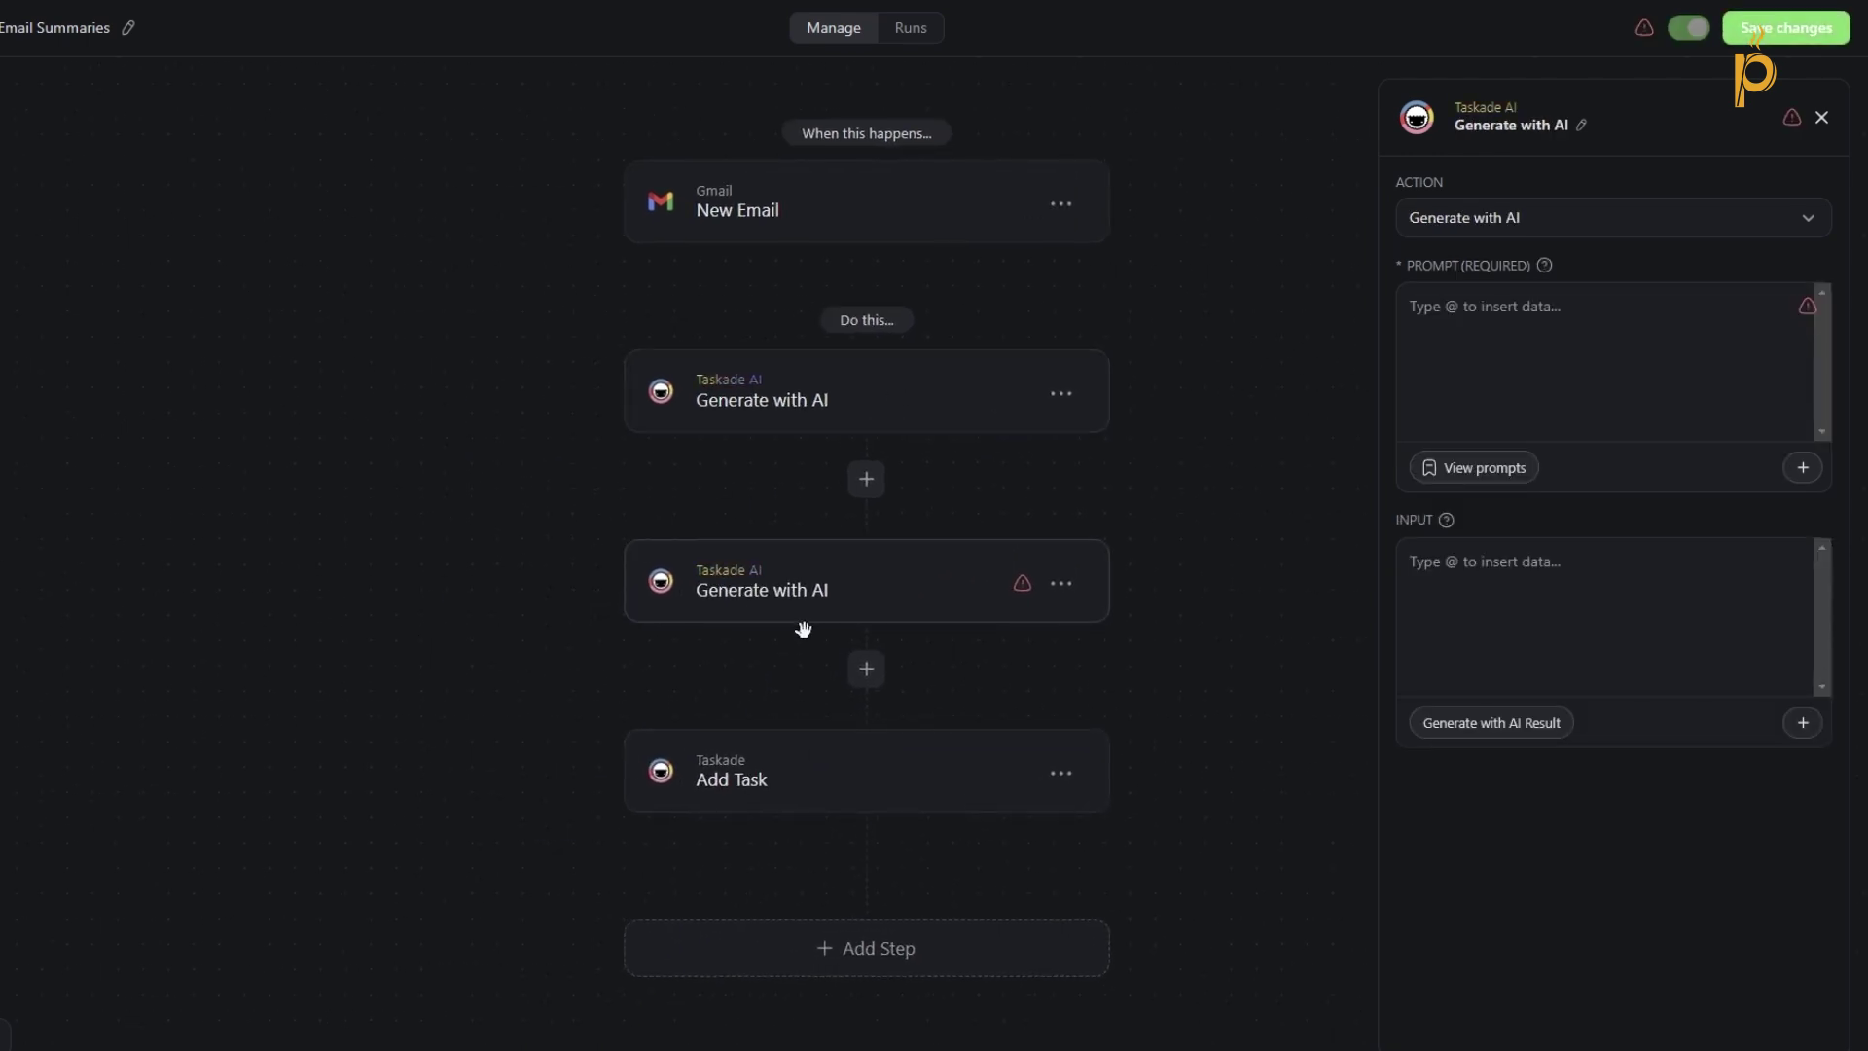
pyautogui.click(1062, 584)
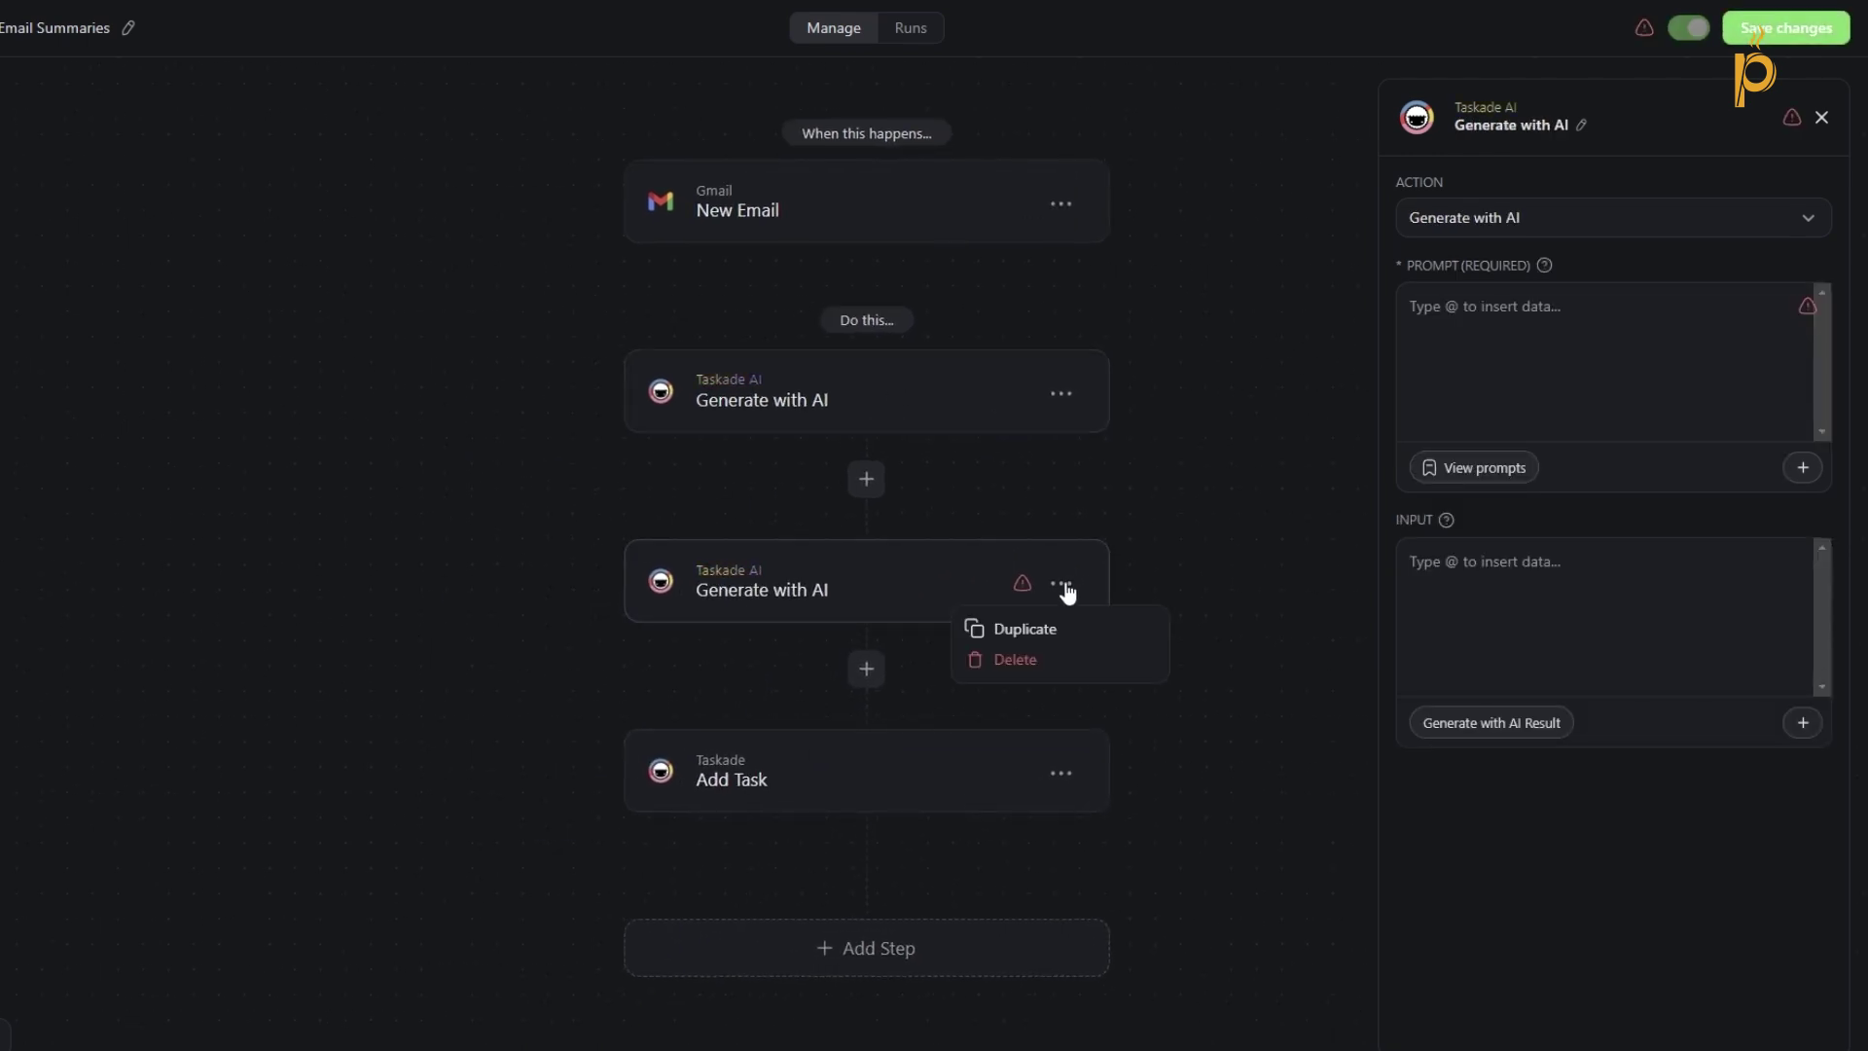
pyautogui.click(1017, 661)
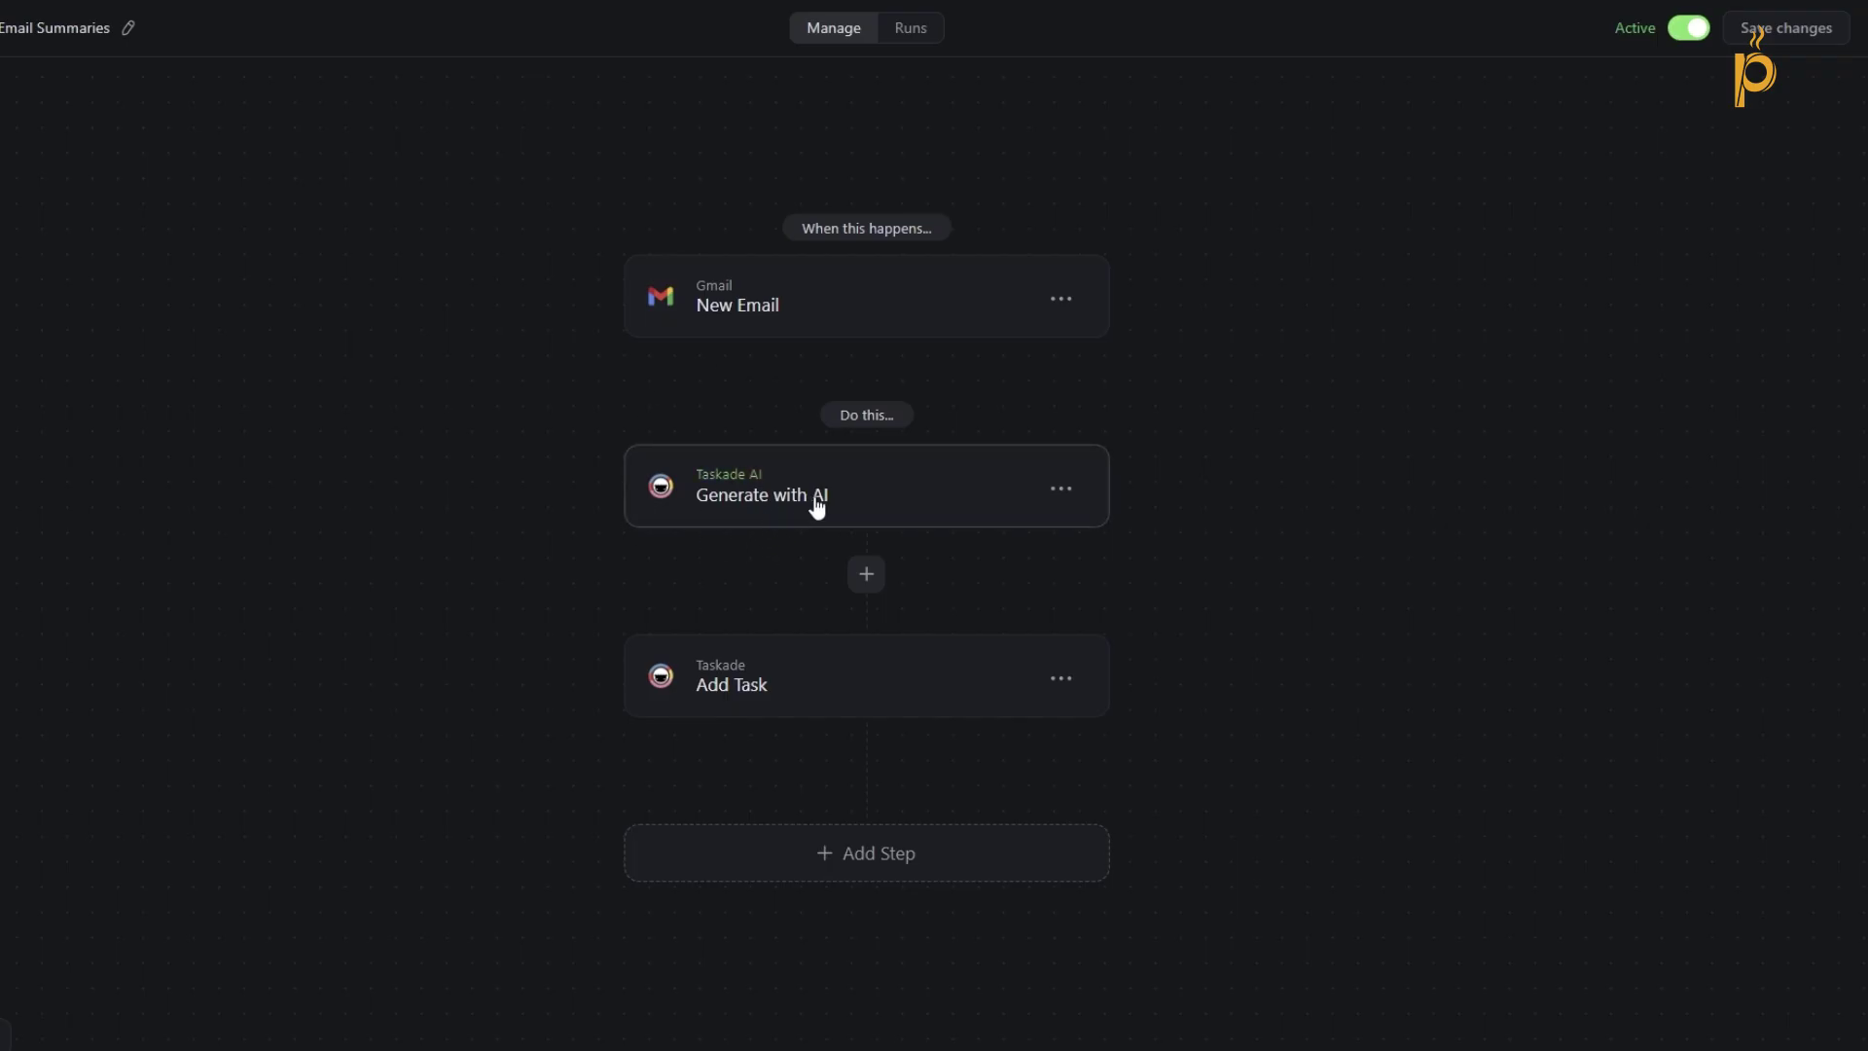
# Open the Generate with AI step, highlight its prompt text and look through the New Email data that can be inserted into the prompt.
pyautogui.click(876, 500)
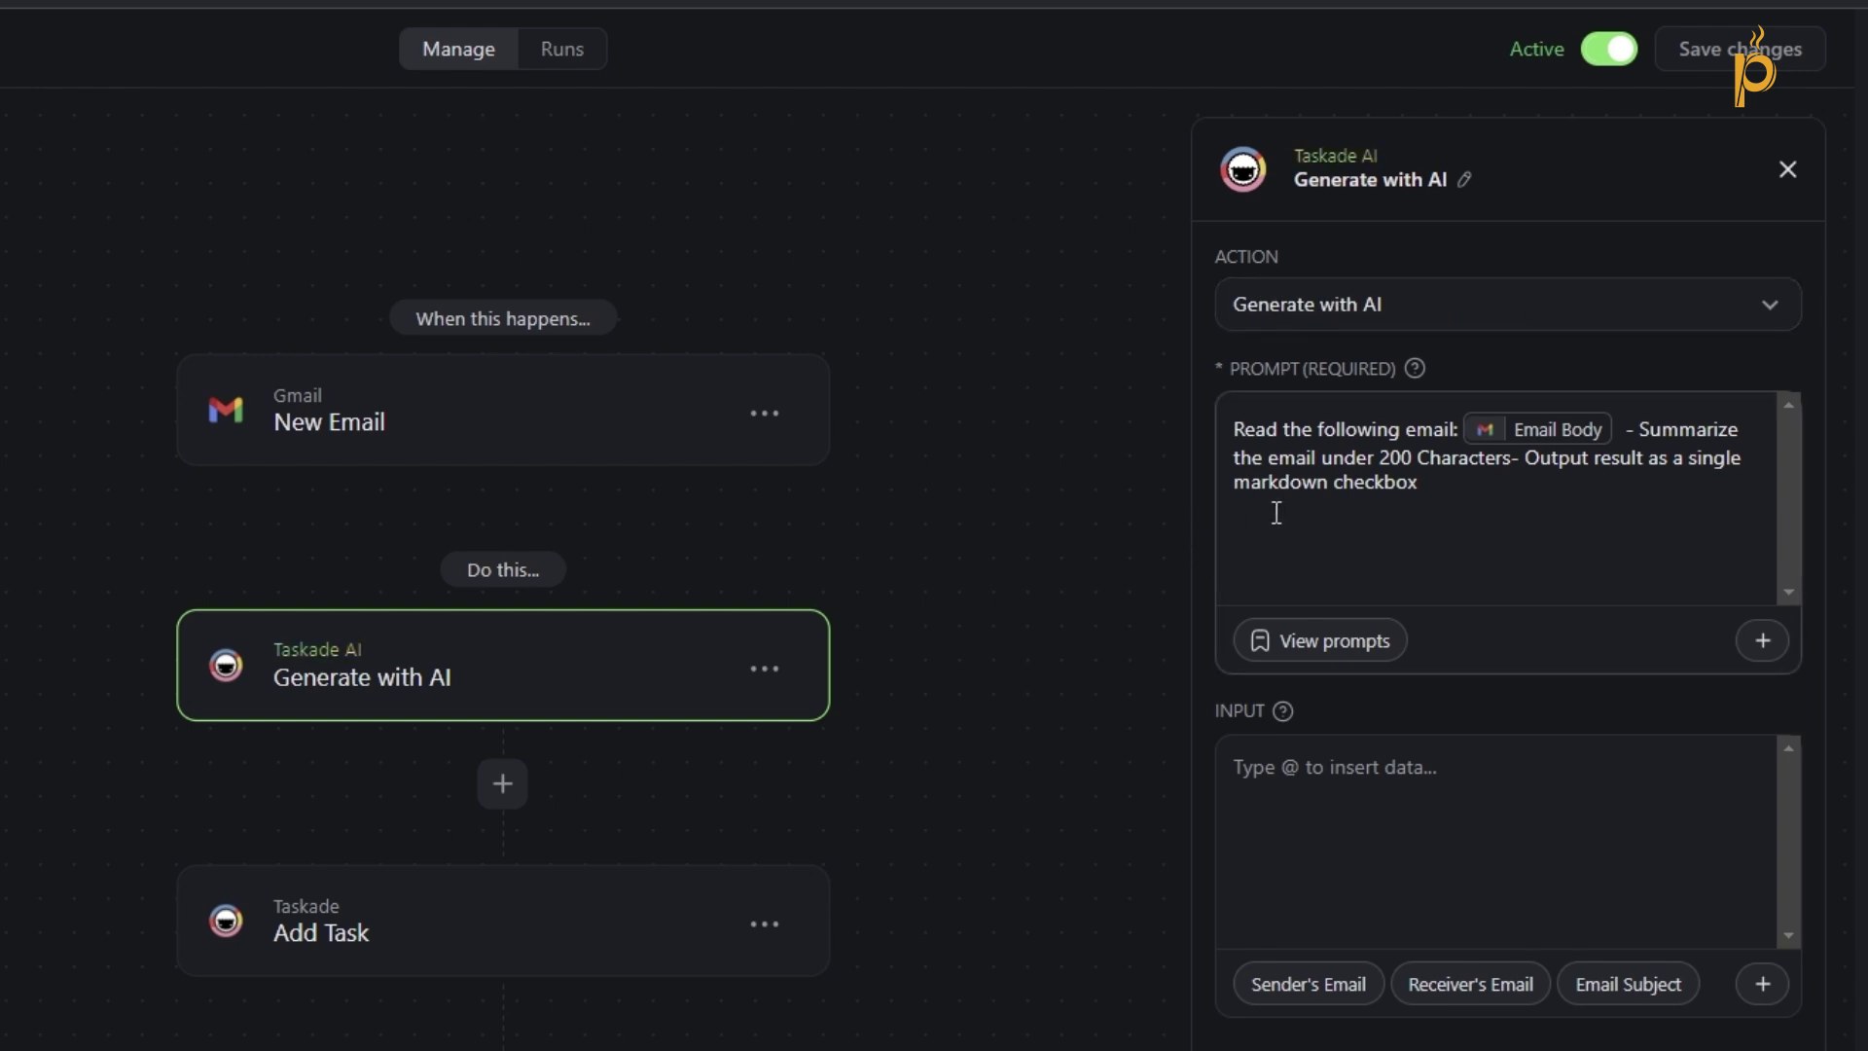
pyautogui.click(1461, 483)
pyautogui.moveTo(1461, 483); pyautogui.dragTo(1239, 429)
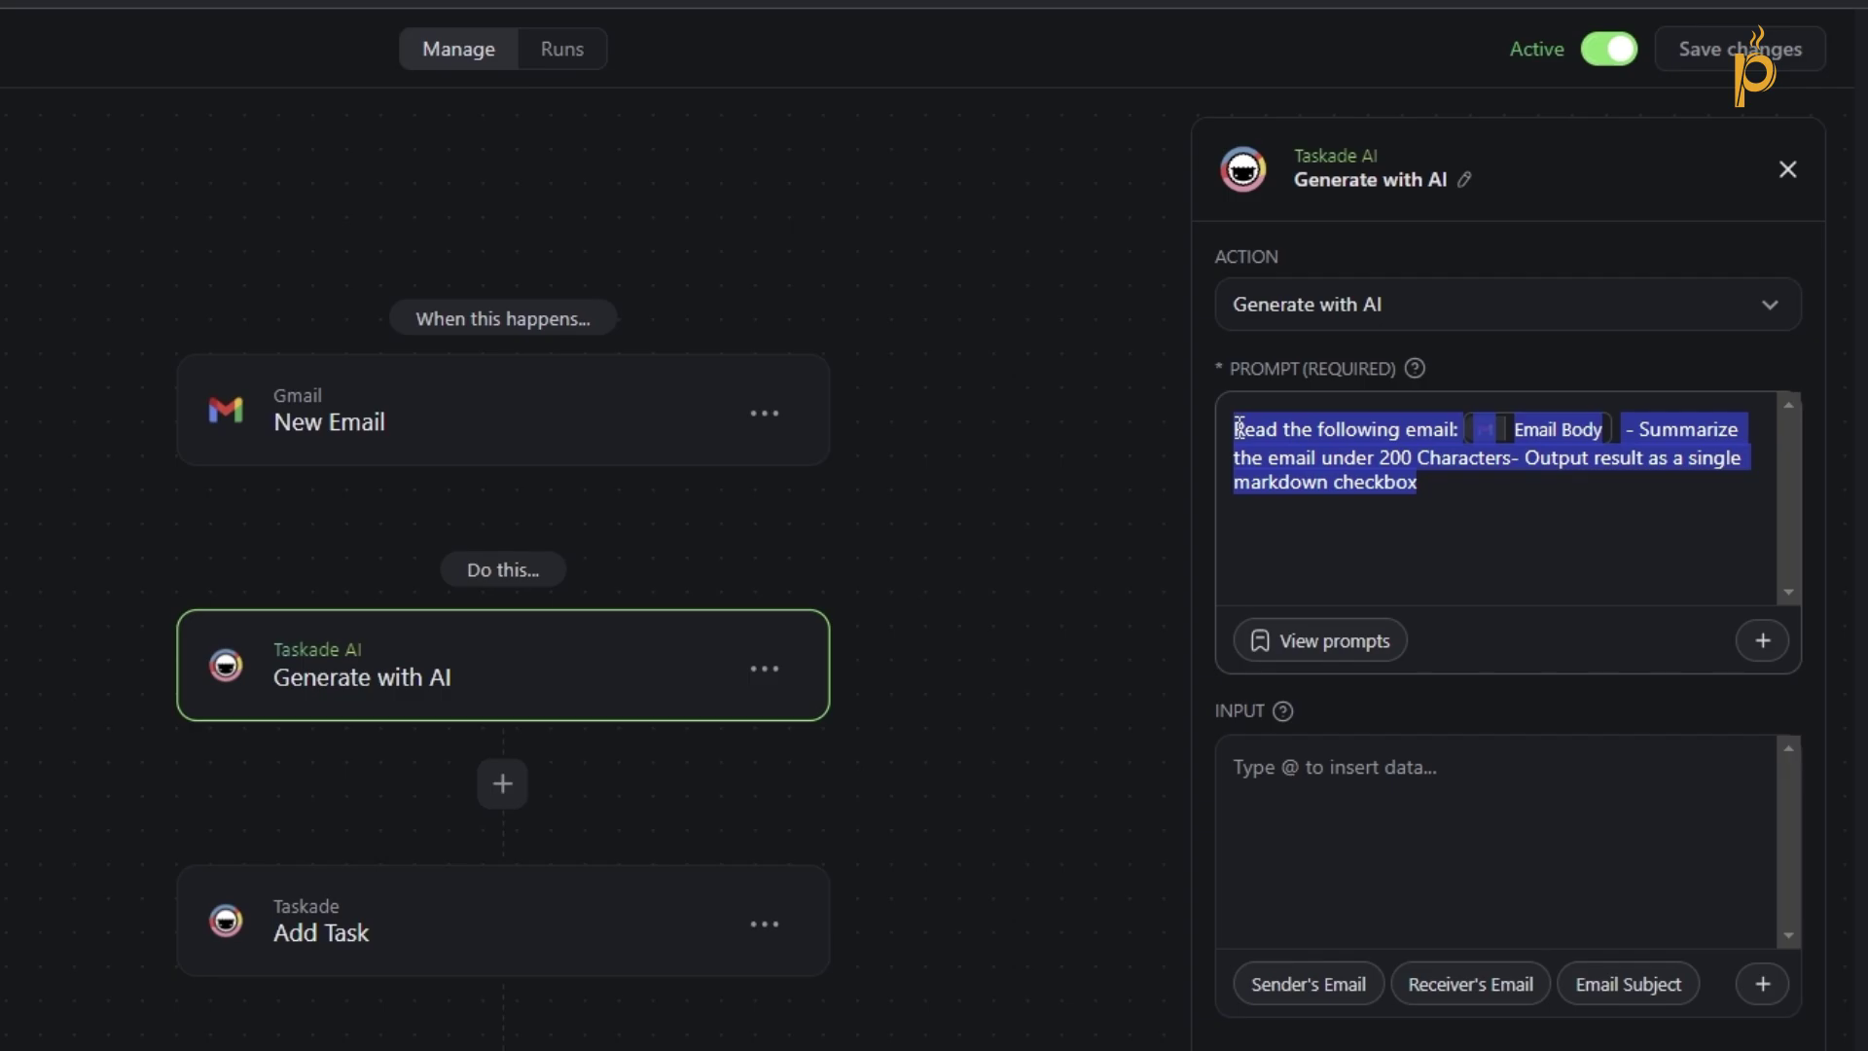
pyautogui.click(1432, 511)
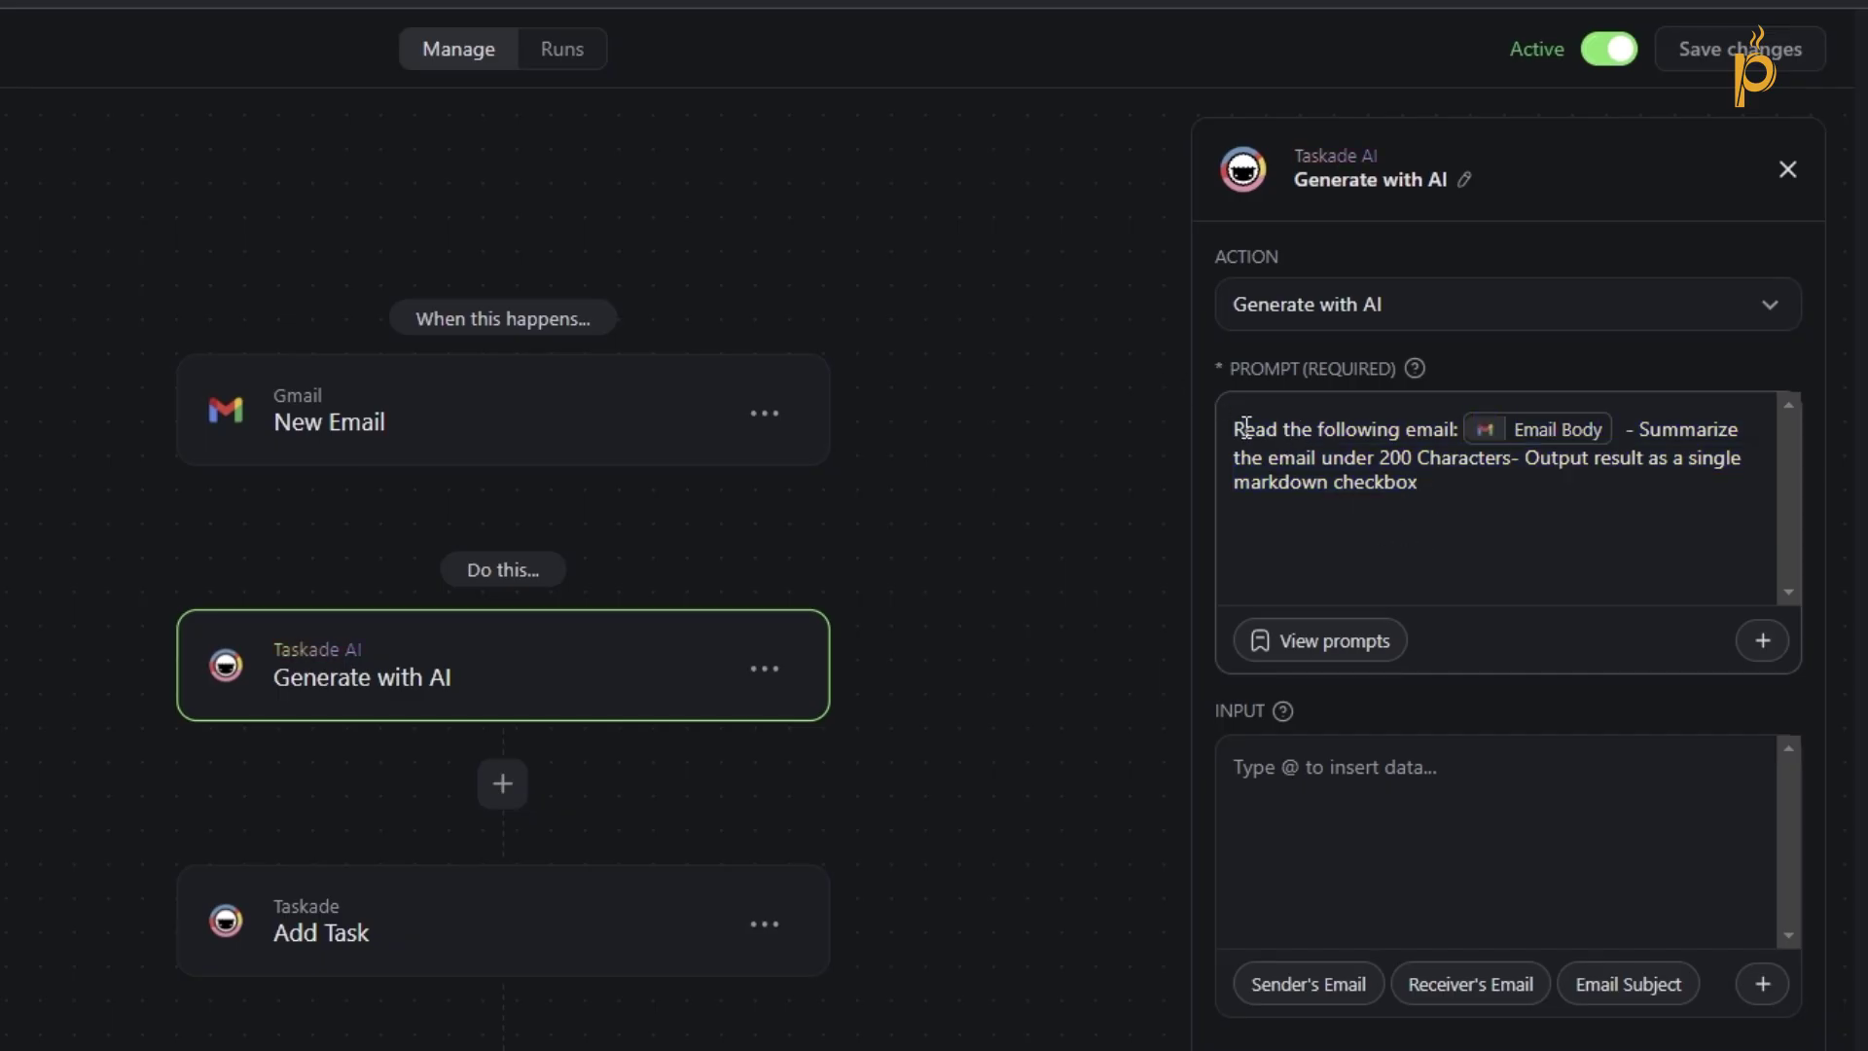
pyautogui.moveTo(1228, 429); pyautogui.dragTo(1453, 418)
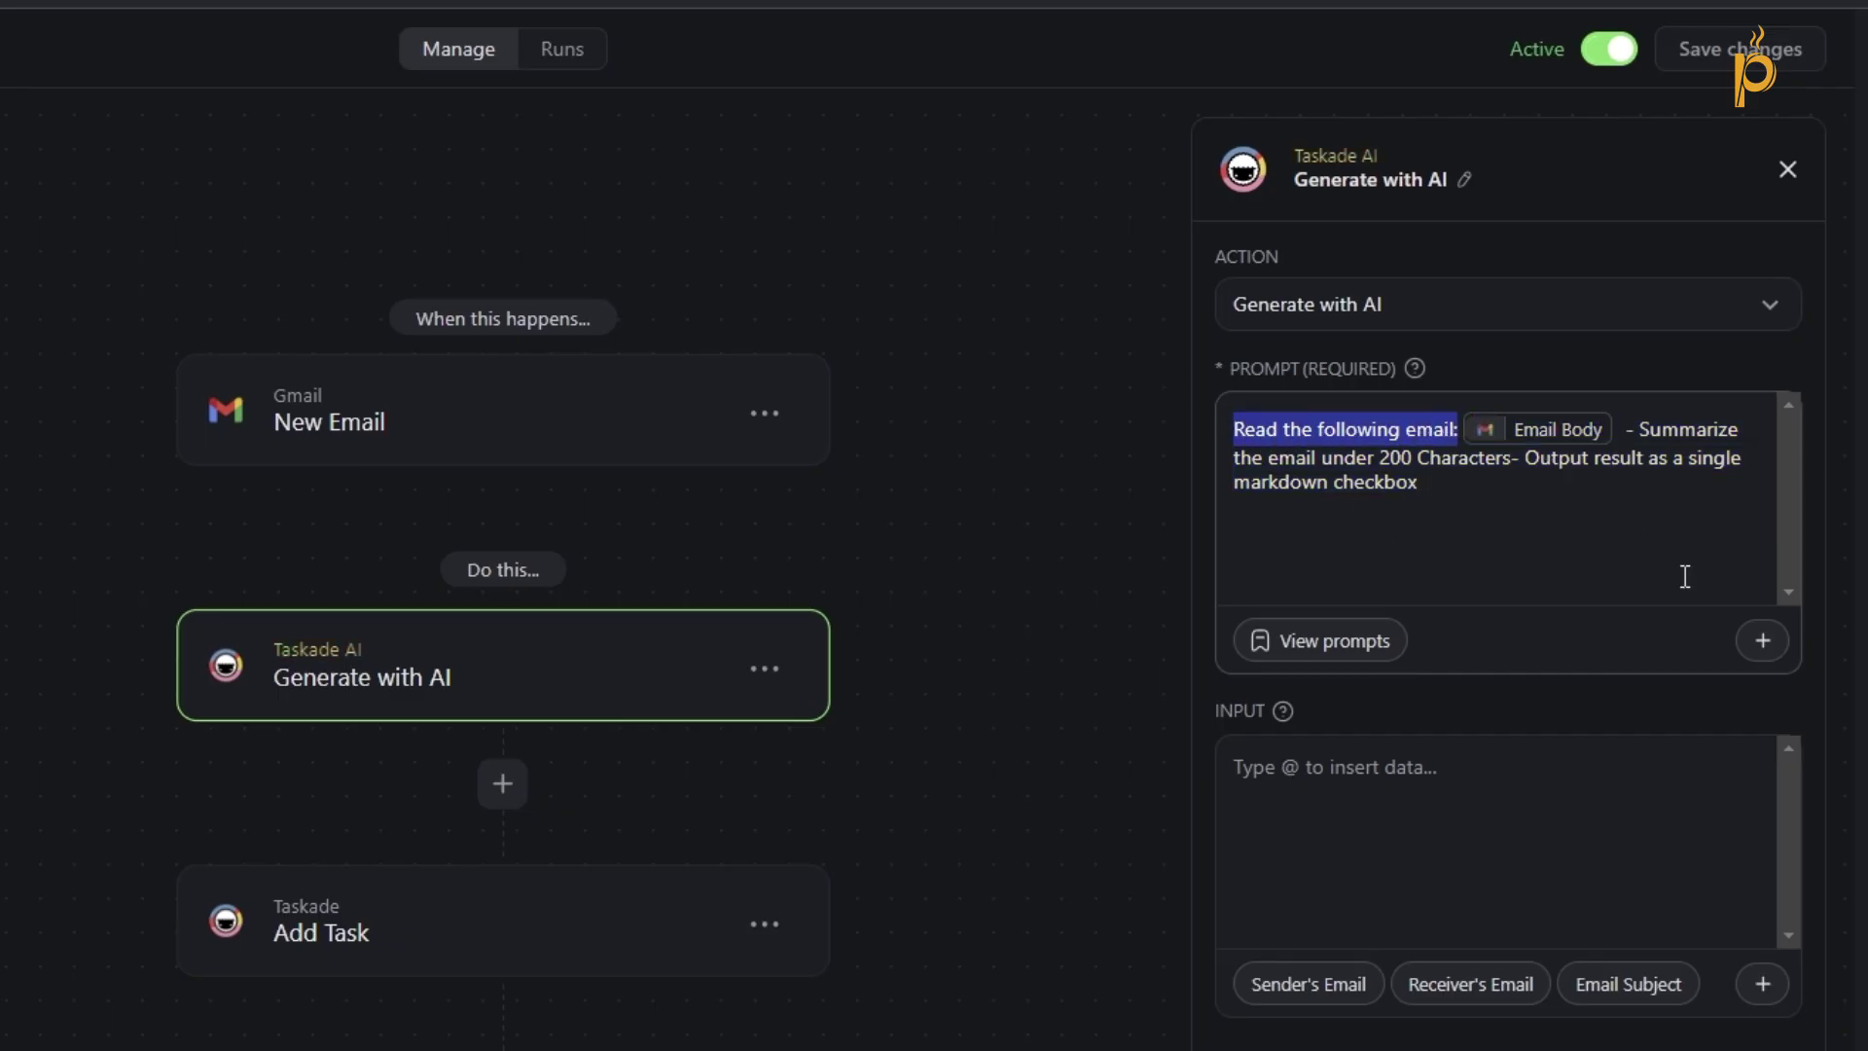
pyautogui.click(1762, 640)
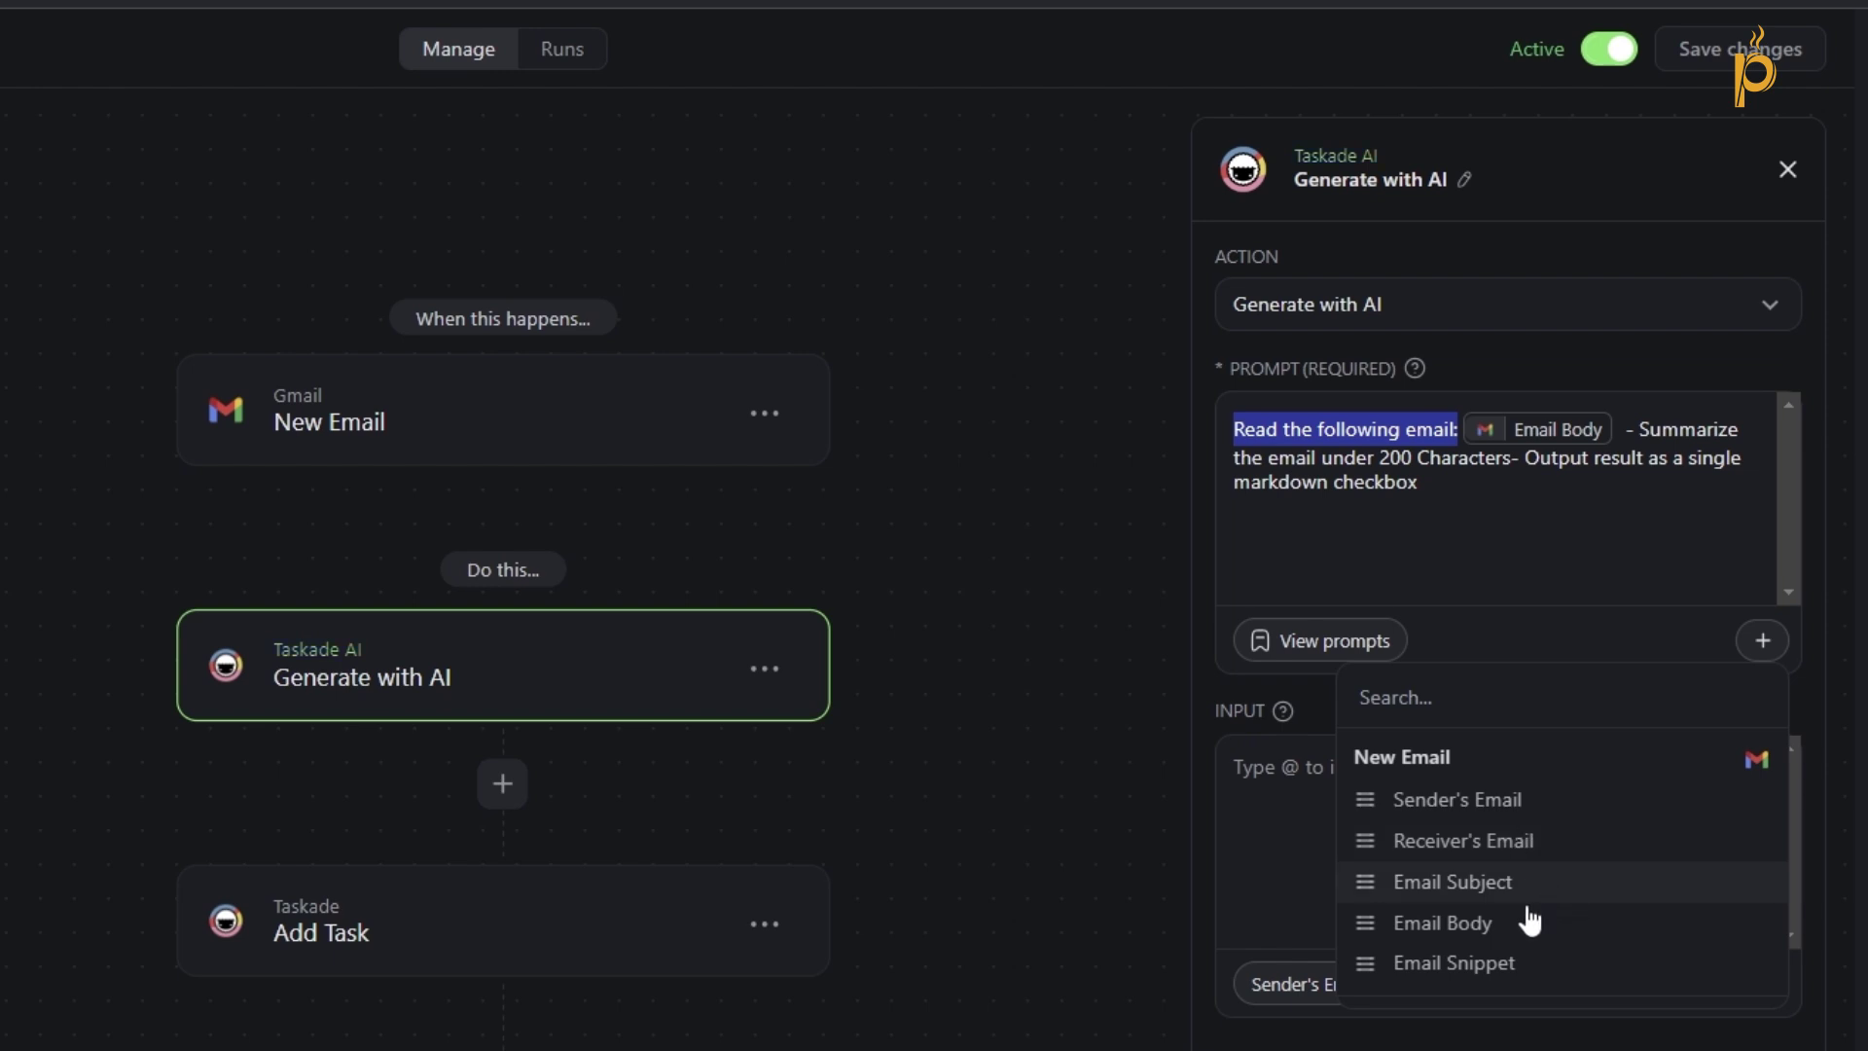
pyautogui.click(1532, 535)
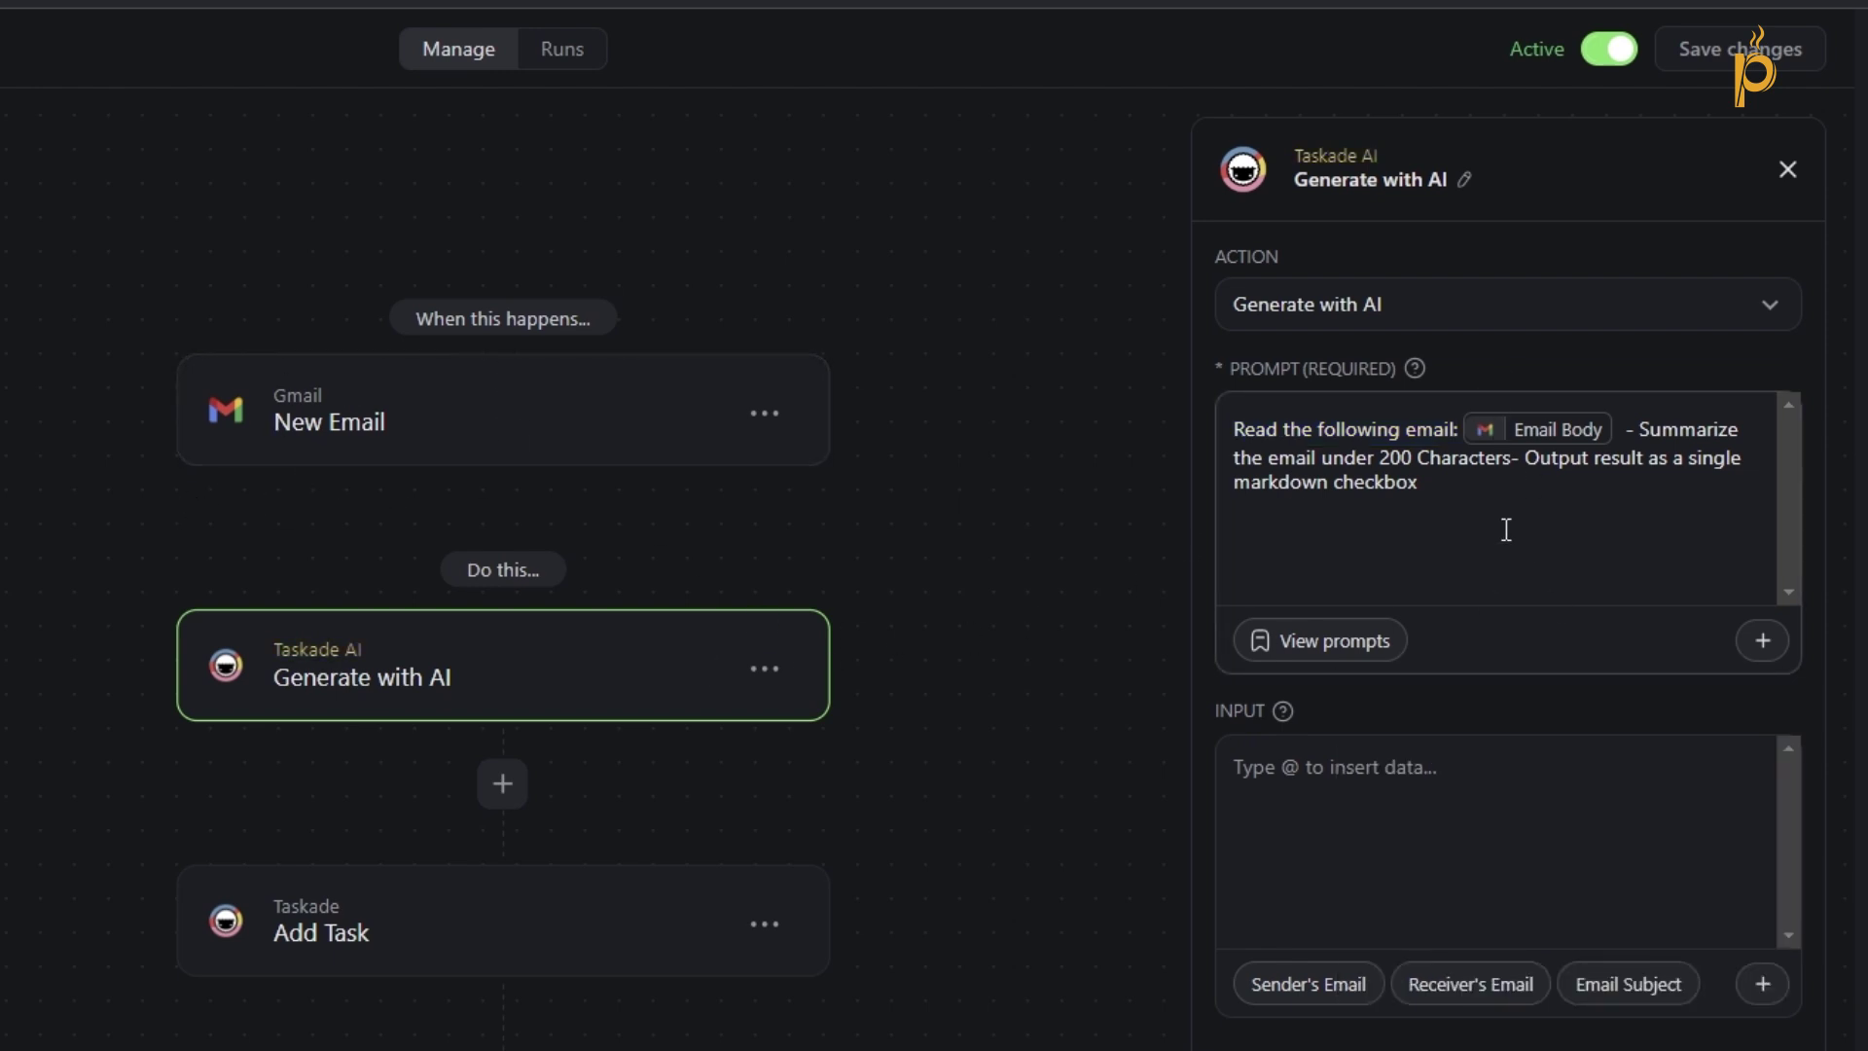
# Highlight the prompt's instructions to read the email, summarize it under 200 characters and output a single markdown checkbox, ending with the whole prompt.
pyautogui.moveTo(1307, 438); pyautogui.dragTo(1417, 435)
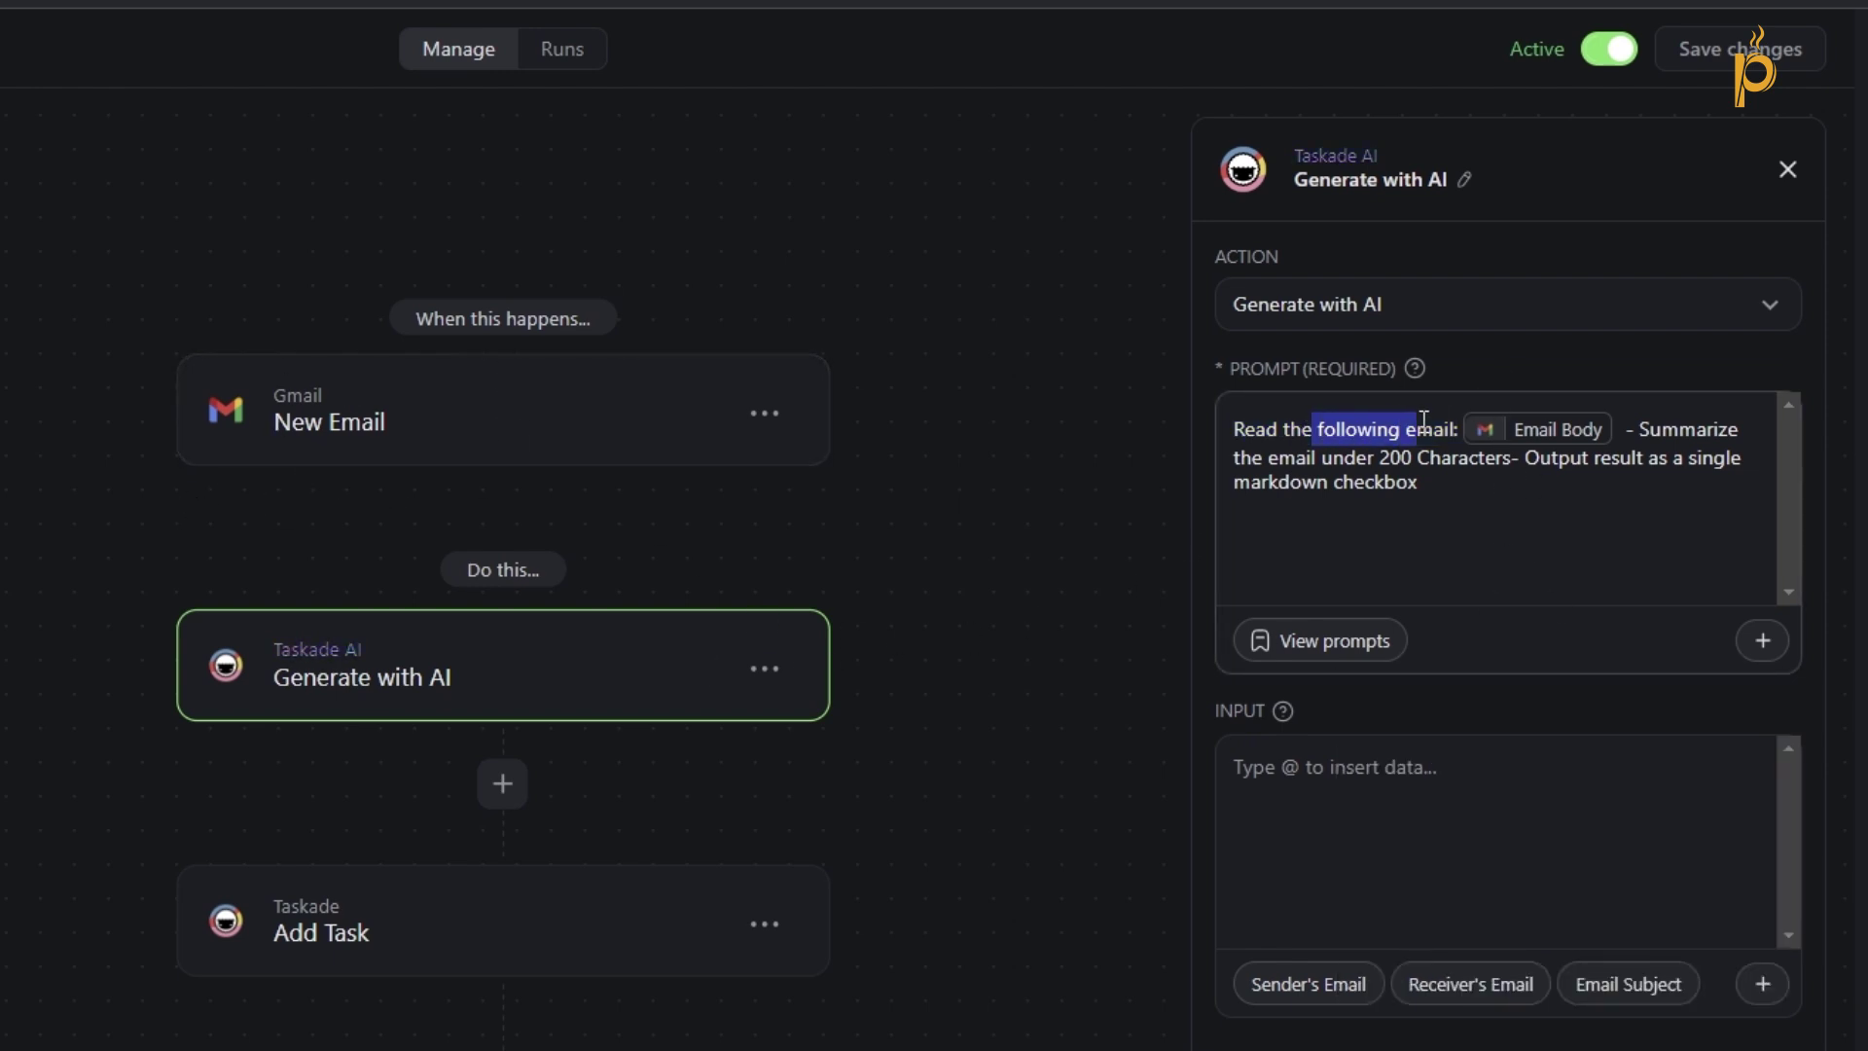
pyautogui.click(1644, 428)
pyautogui.moveTo(1638, 429); pyautogui.dragTo(1520, 464)
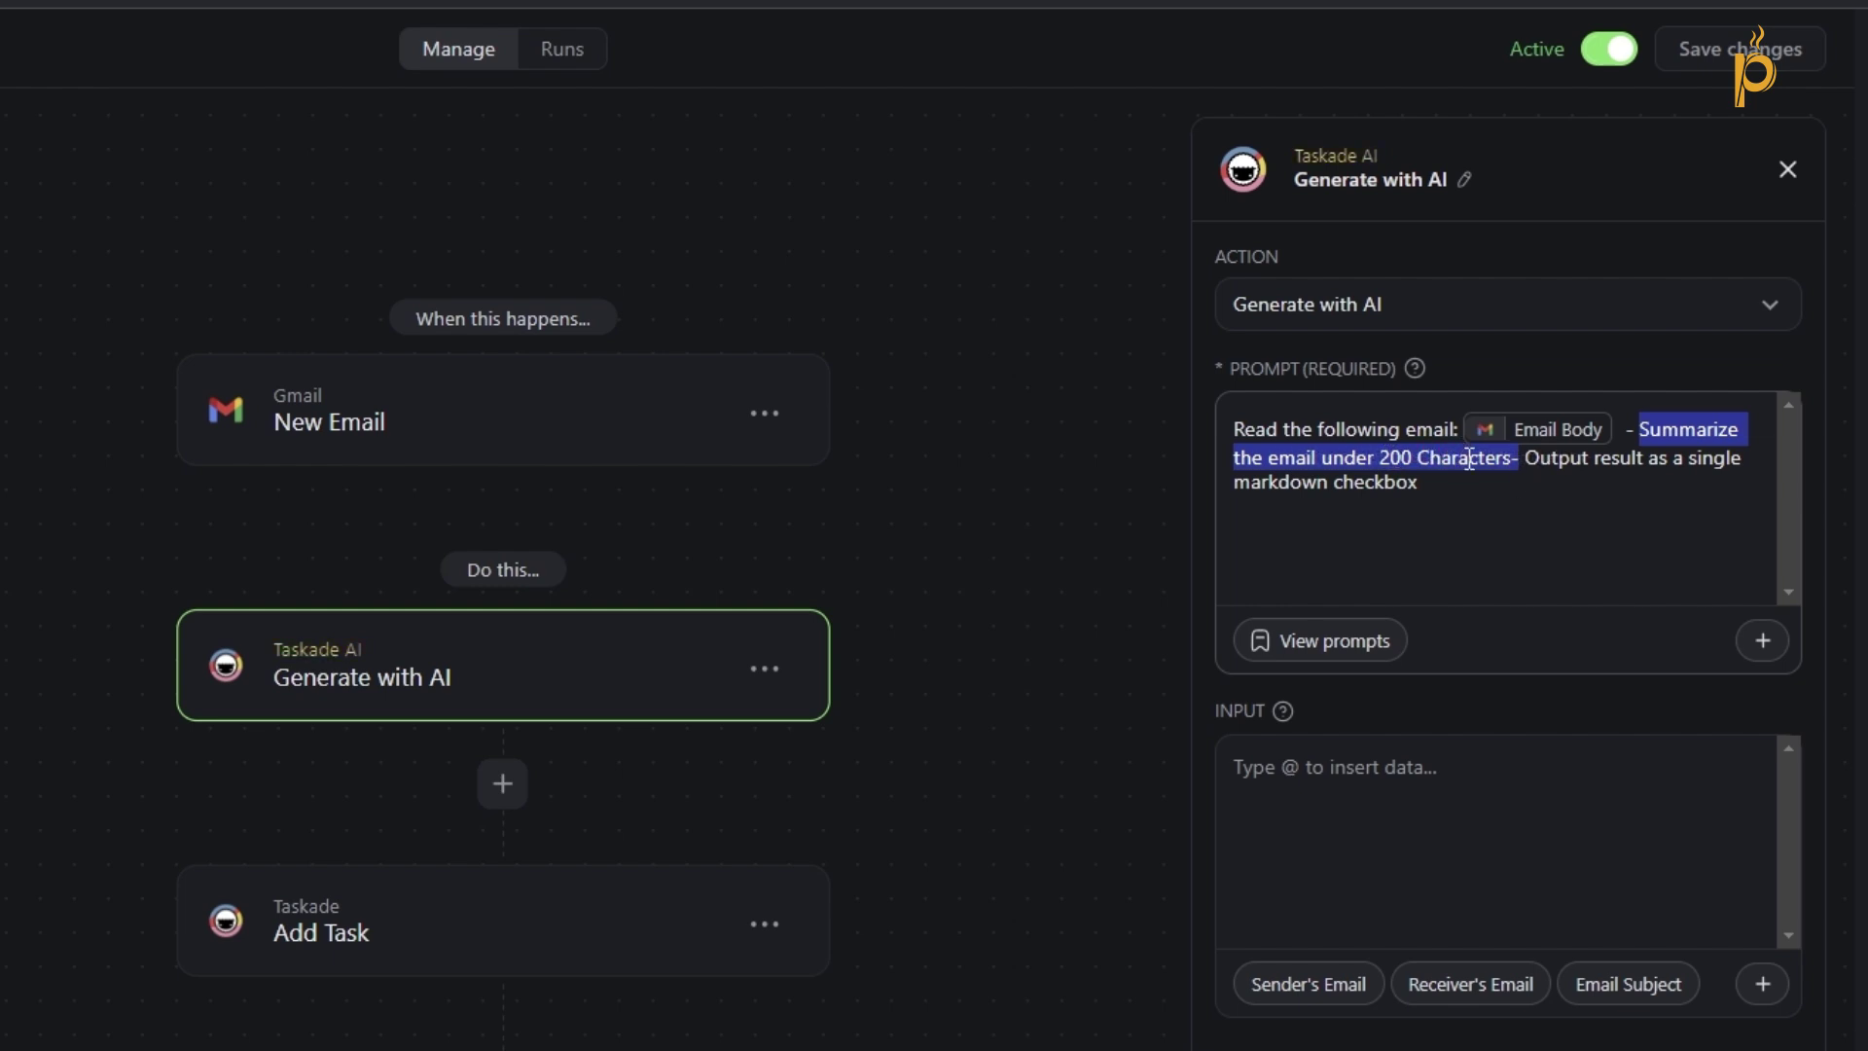
pyautogui.moveTo(1525, 457); pyautogui.dragTo(1746, 473)
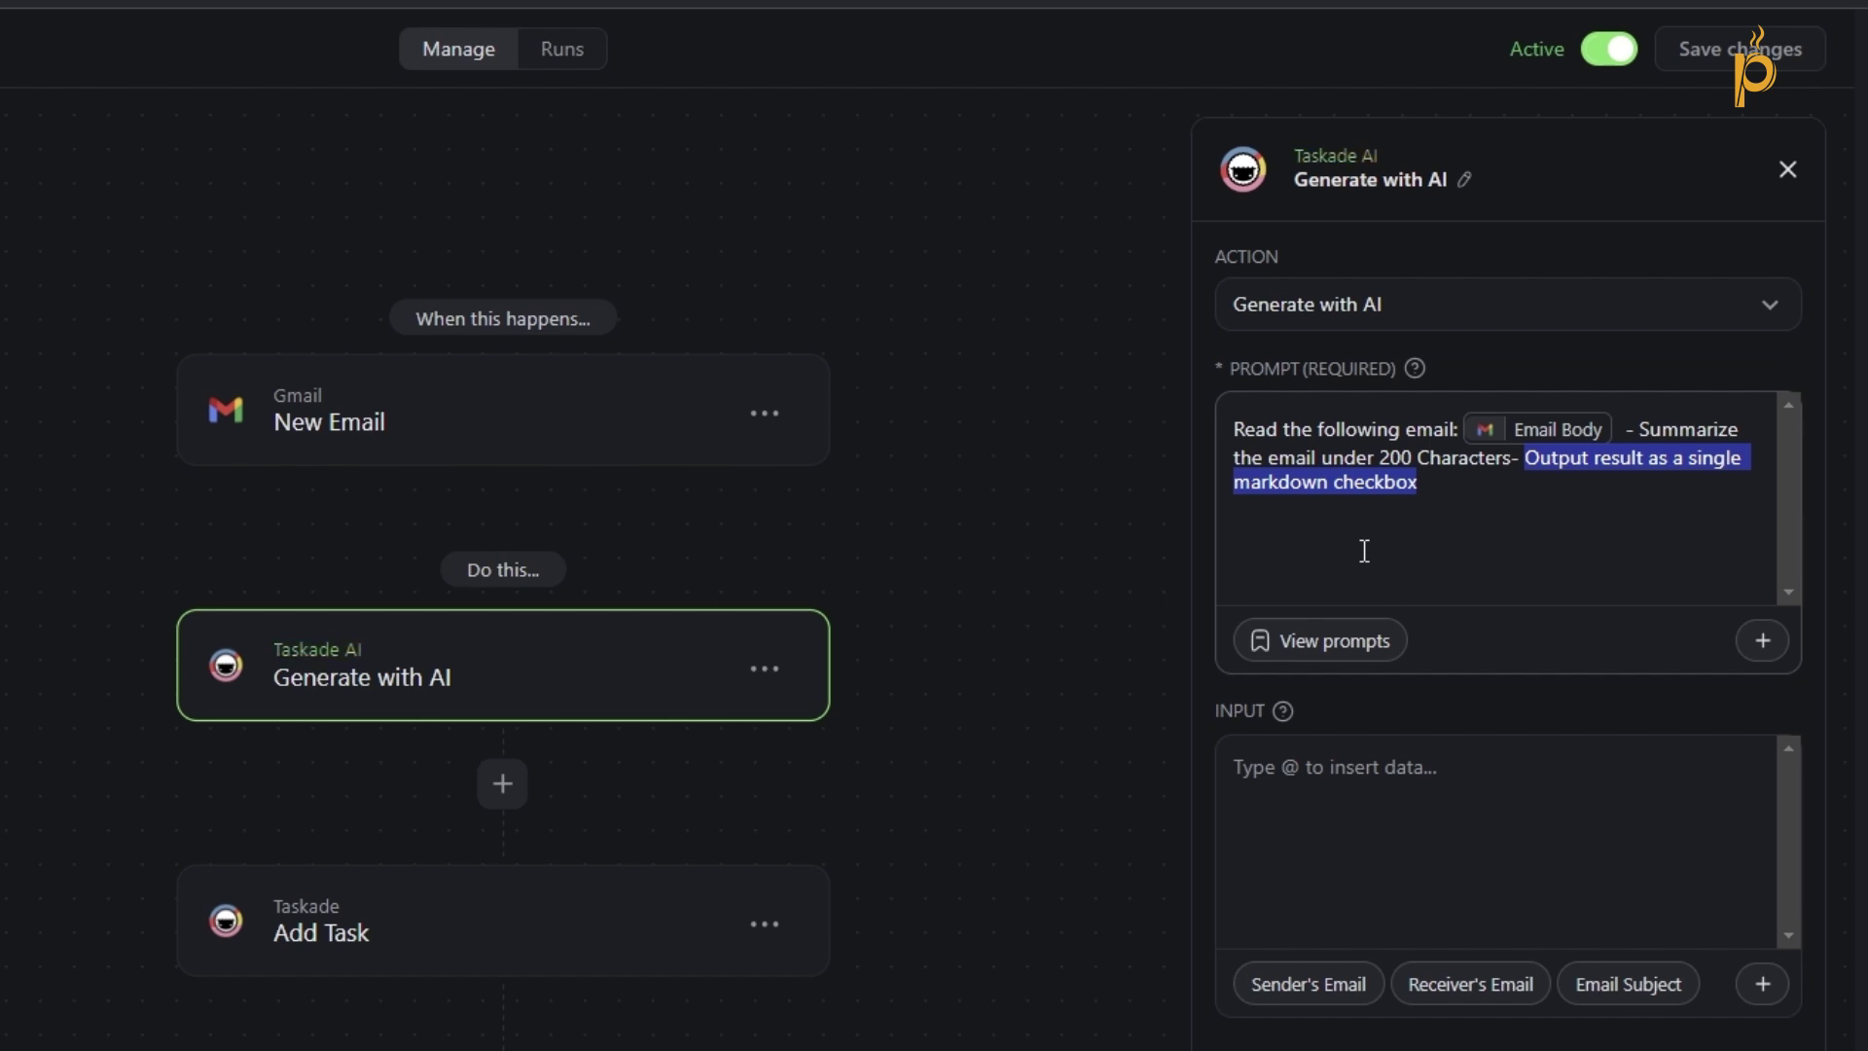
pyautogui.moveTo(1432, 530); pyautogui.dragTo(1500, 474)
pyautogui.moveTo(1462, 495); pyautogui.dragTo(1233, 423)
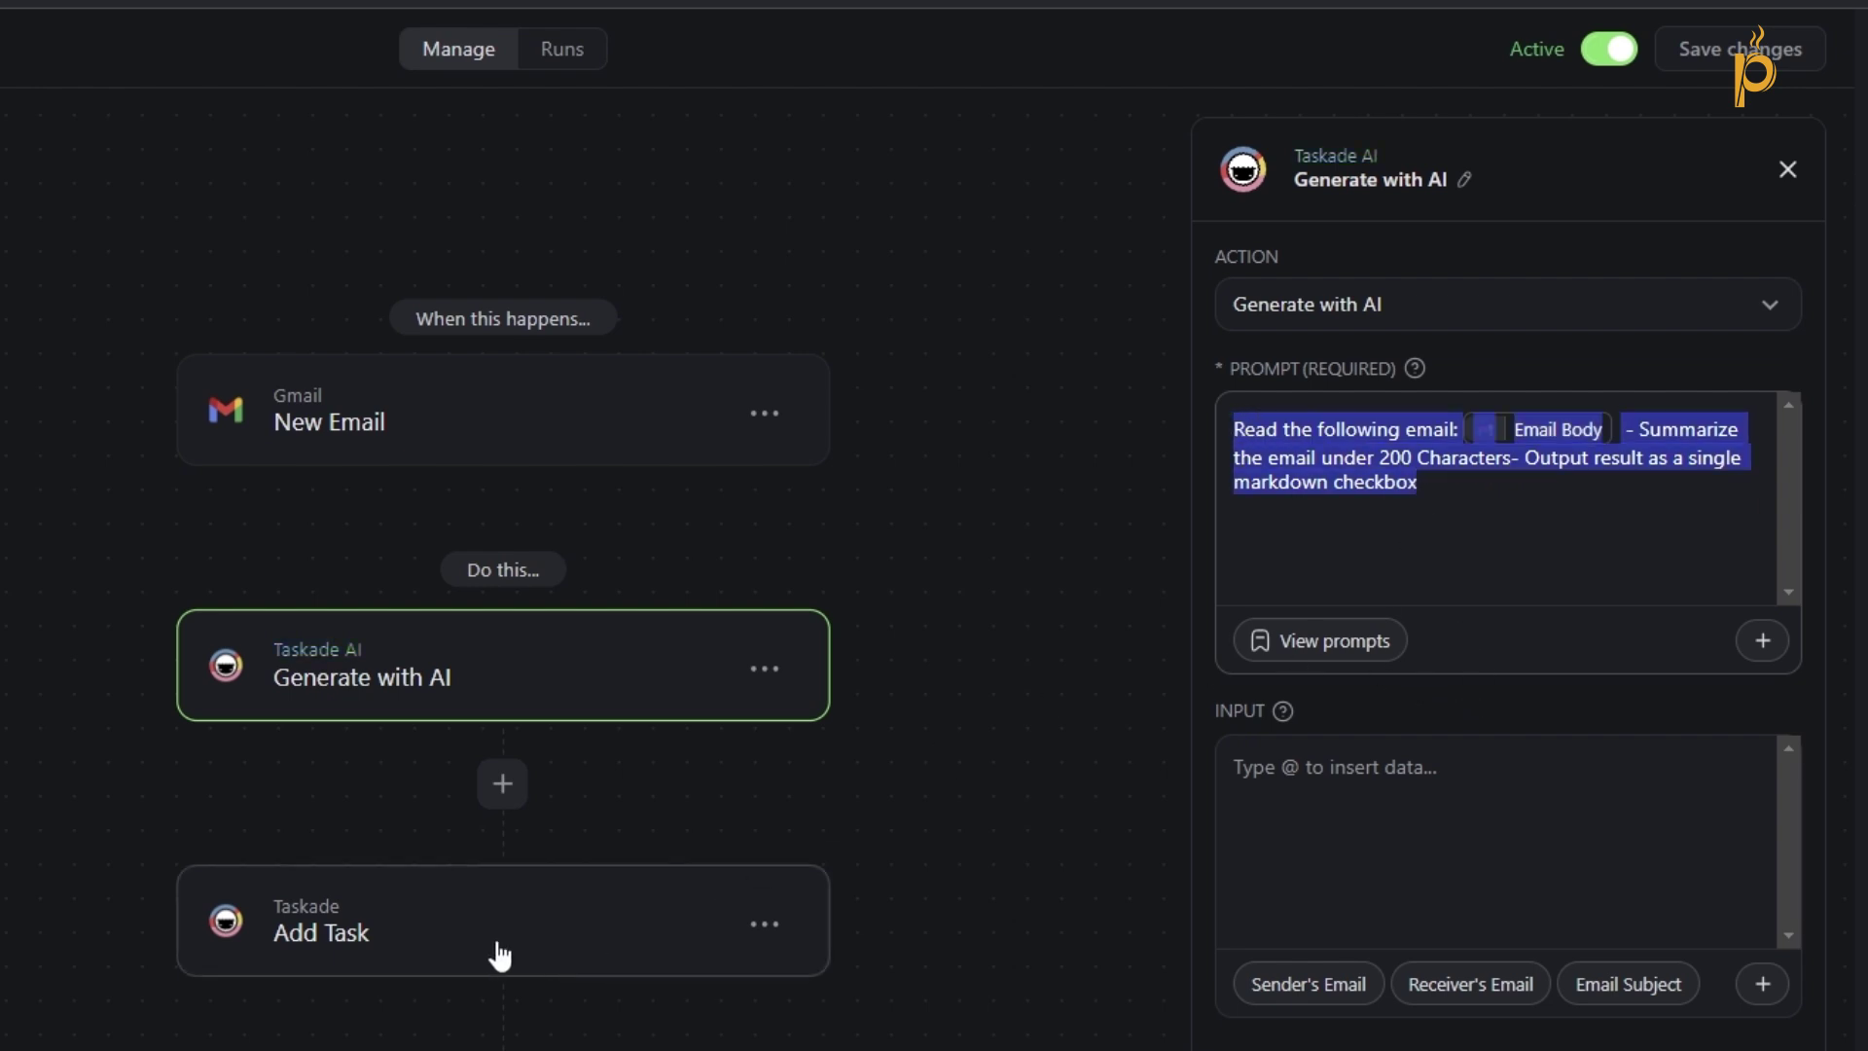
# Open the Add Task step and look through the New Email and Generate with AI data available for its content.
pyautogui.click(414, 940)
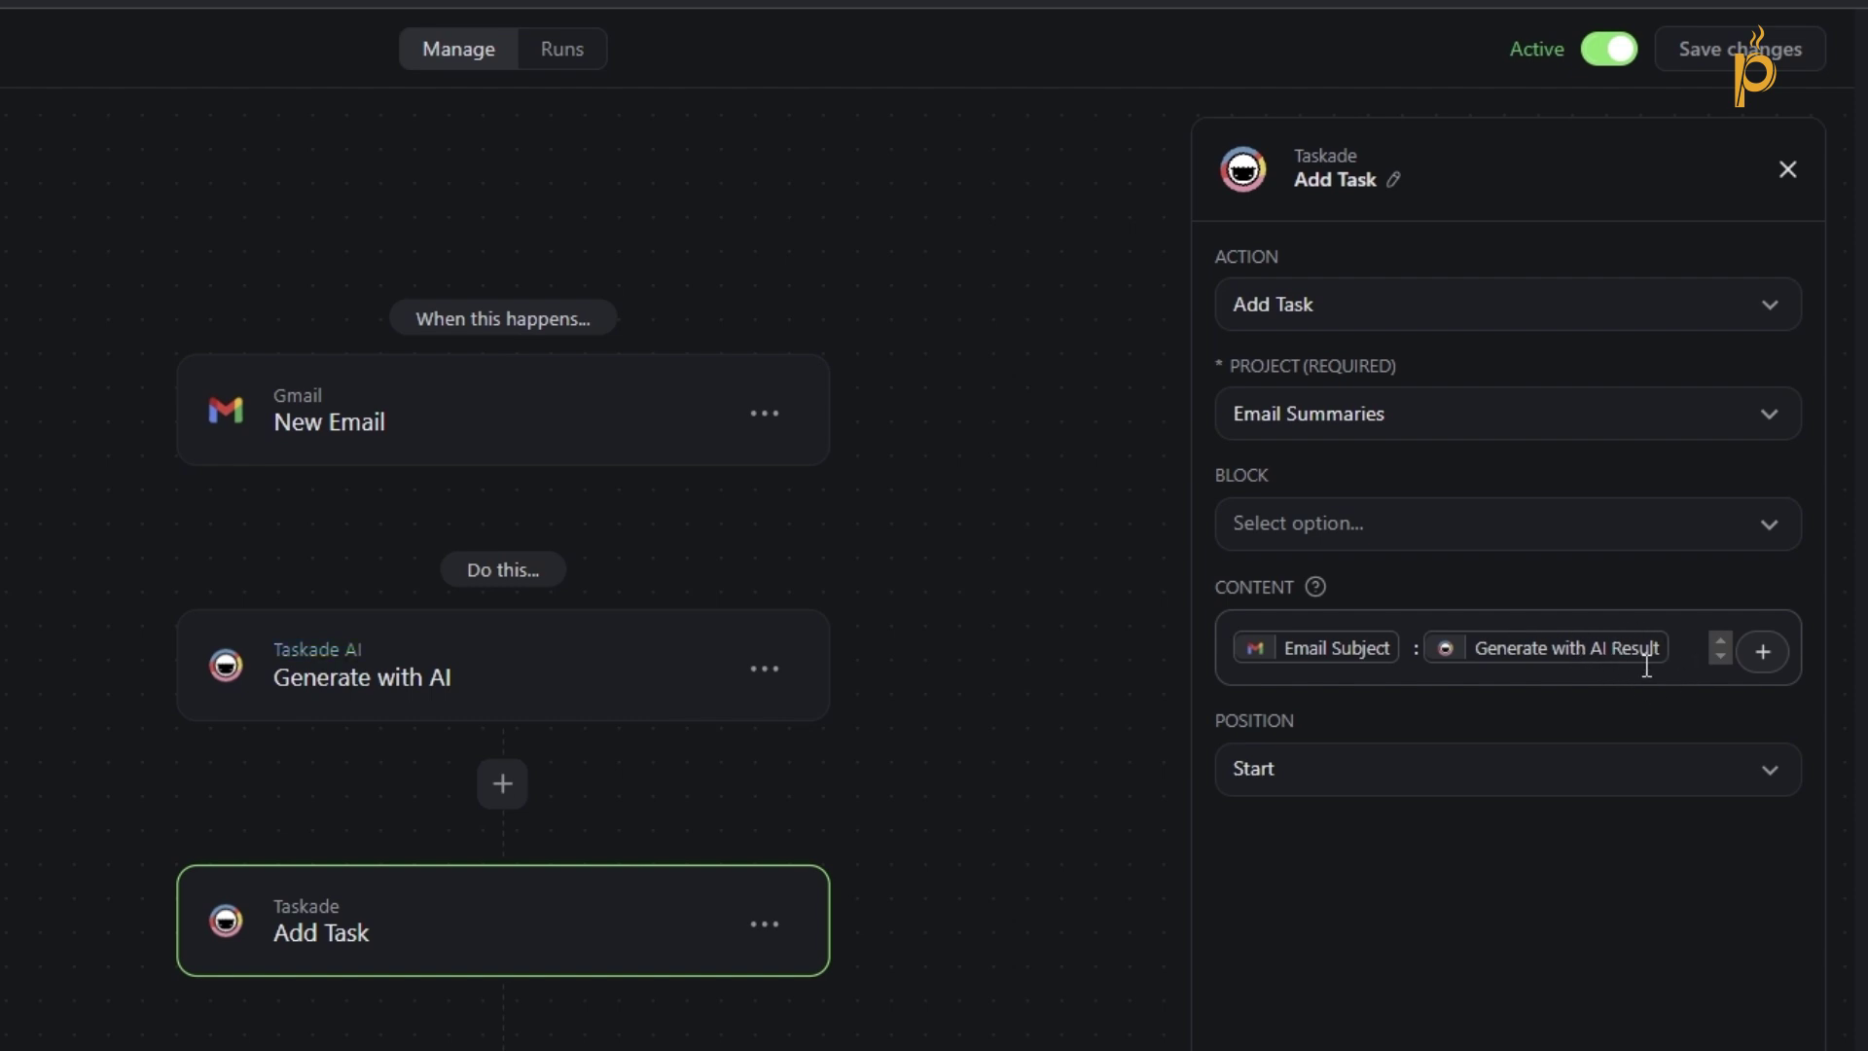
pyautogui.click(1762, 650)
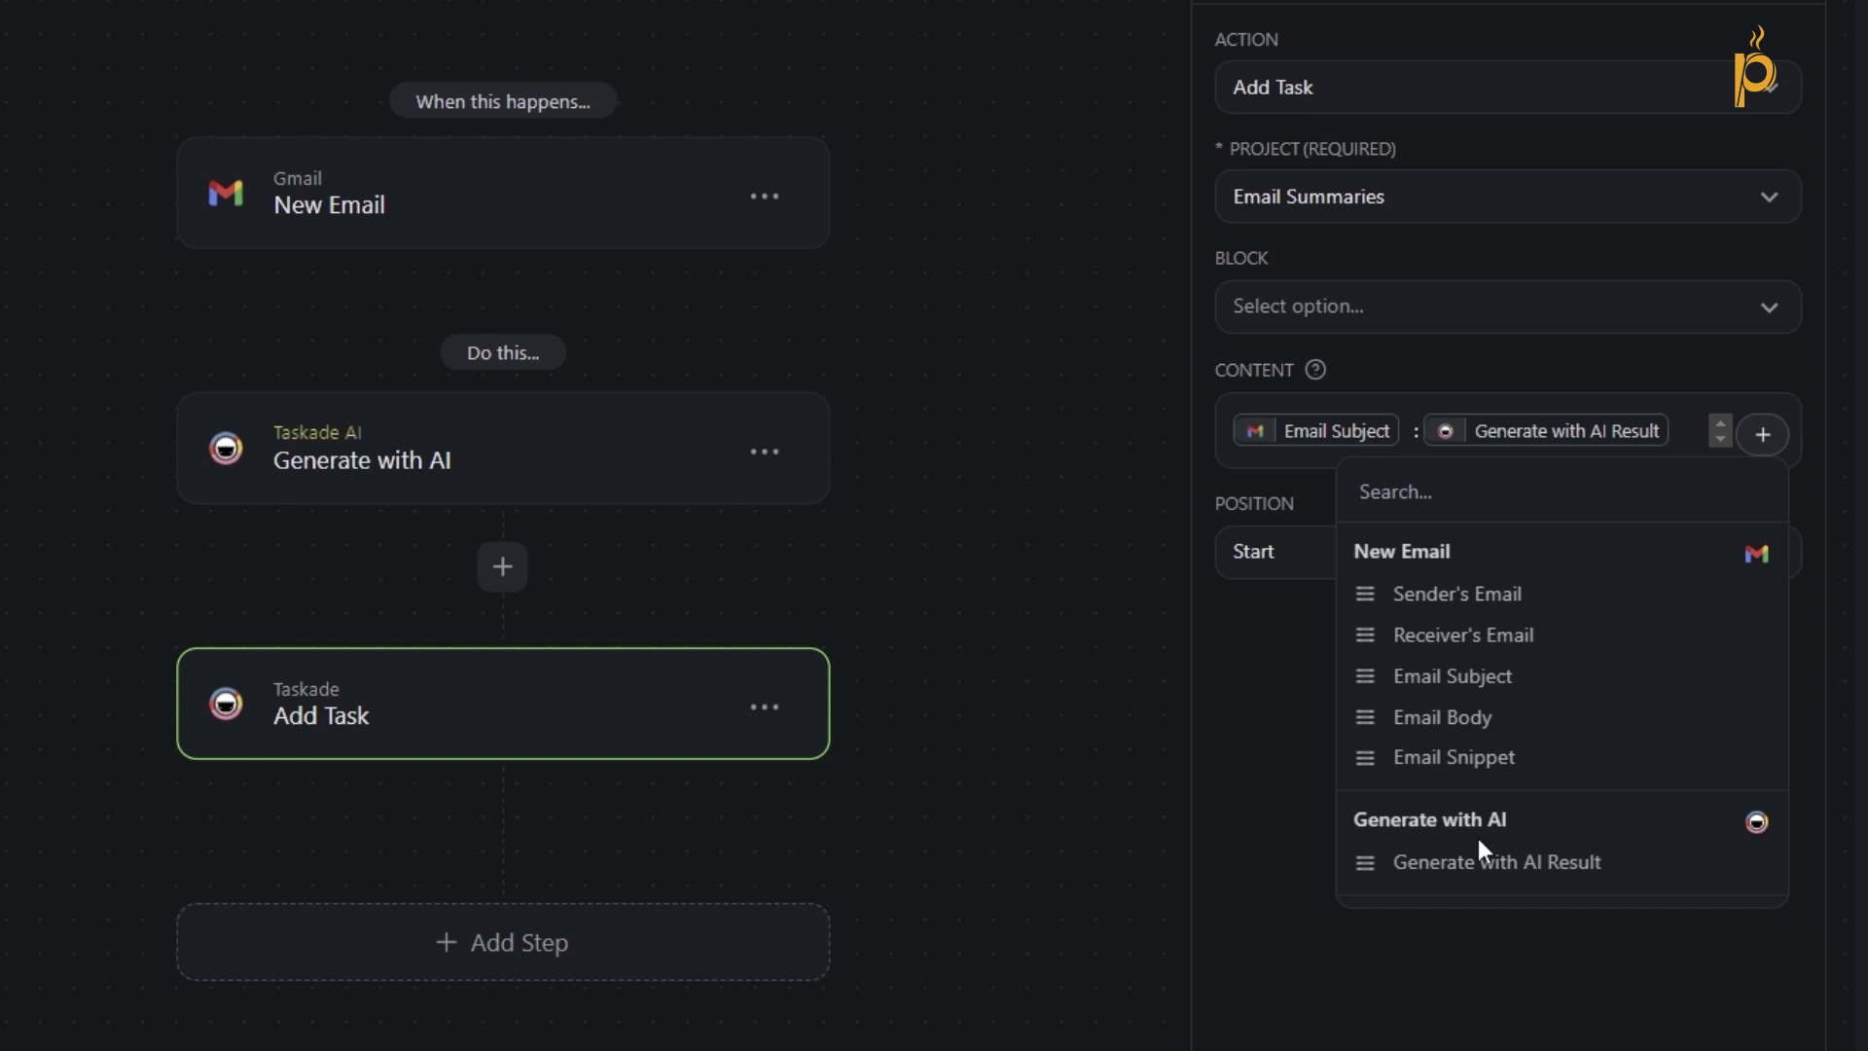
pyautogui.click(1292, 471)
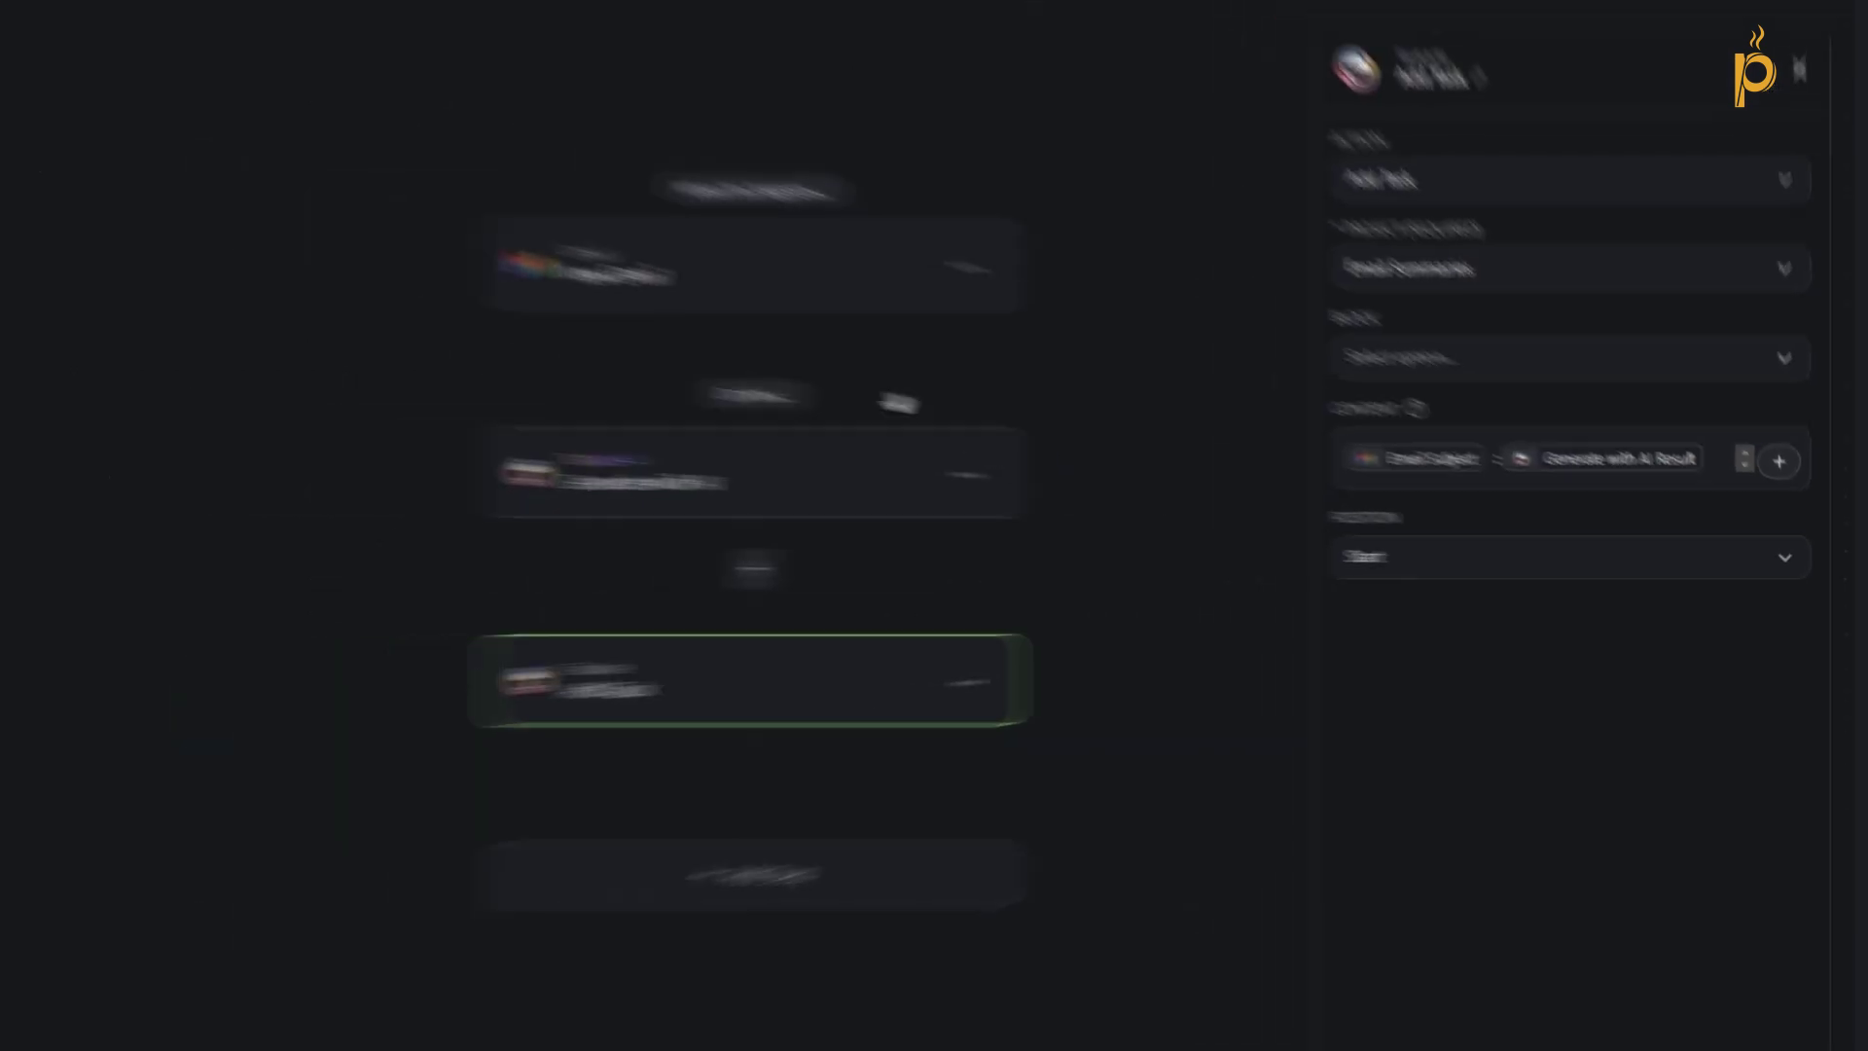
# Return to the Personal folder's projects, switch to Gmail and highlight the V03 email's subject and its three numbered requests.
pyautogui.click(29, 71)
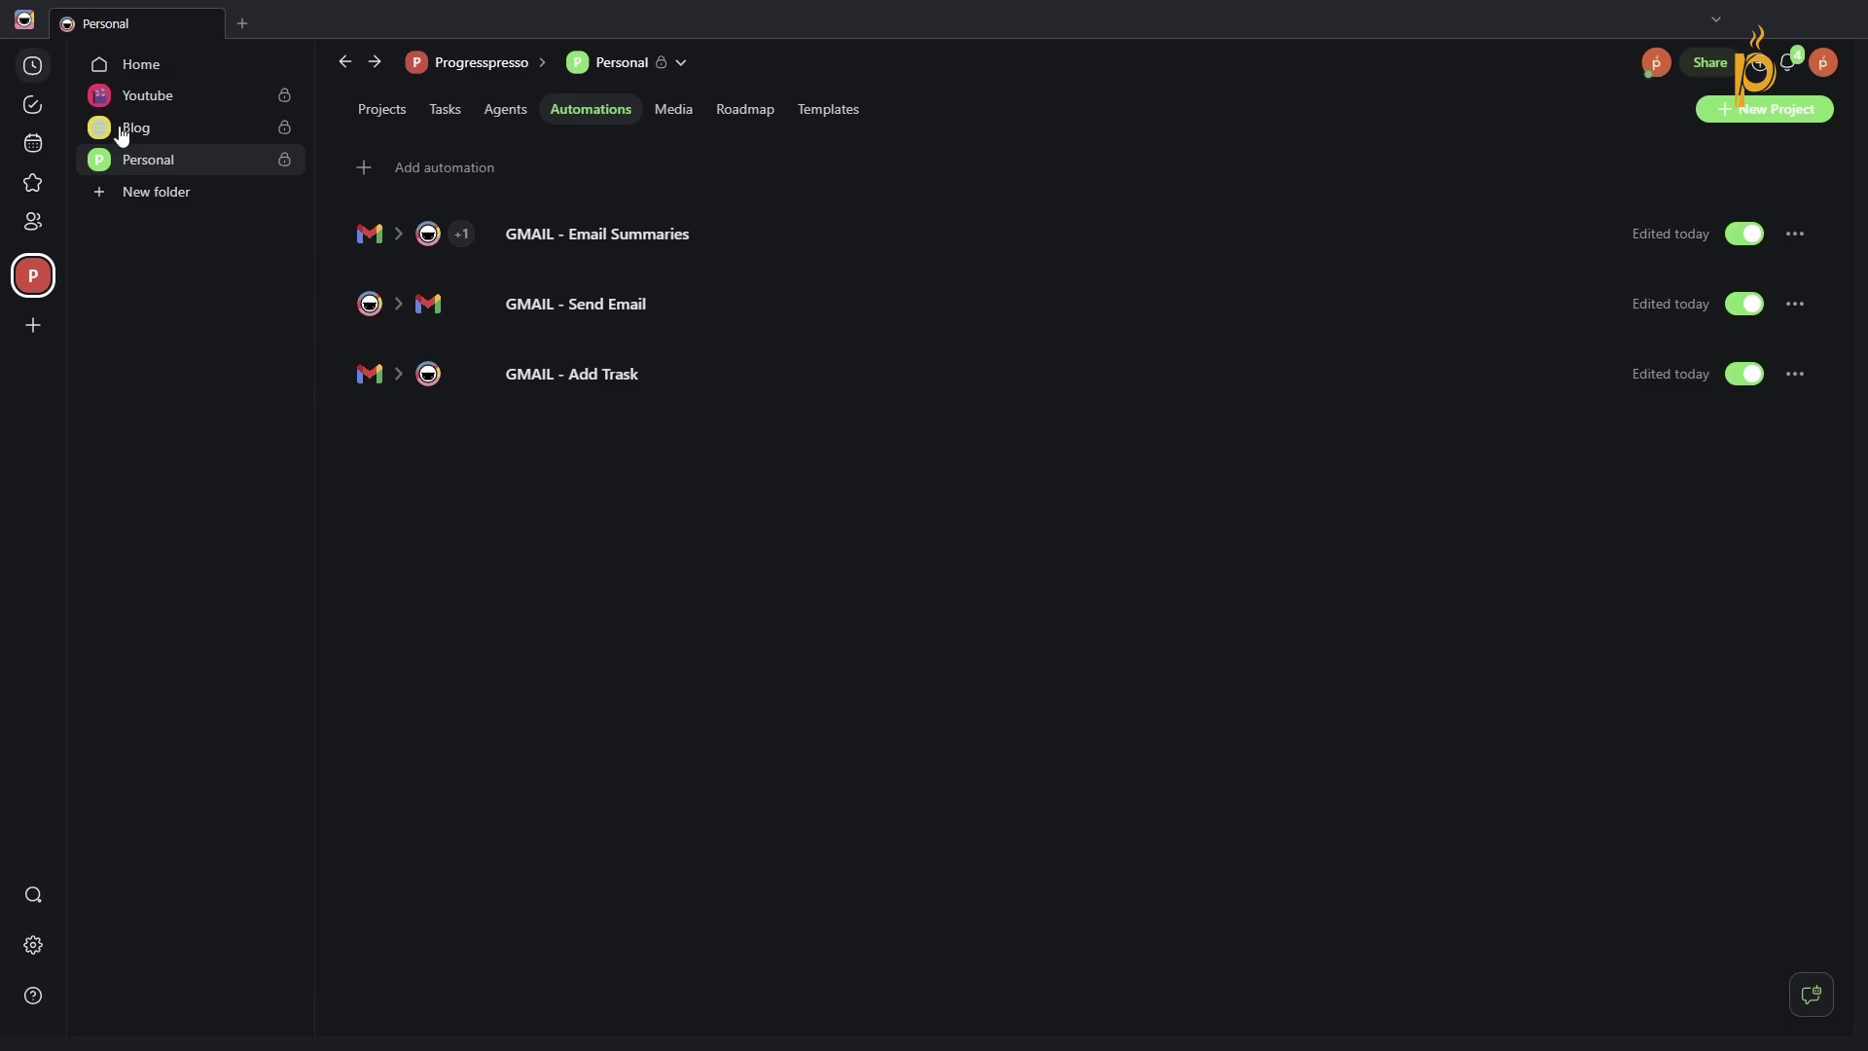
pyautogui.click(387, 113)
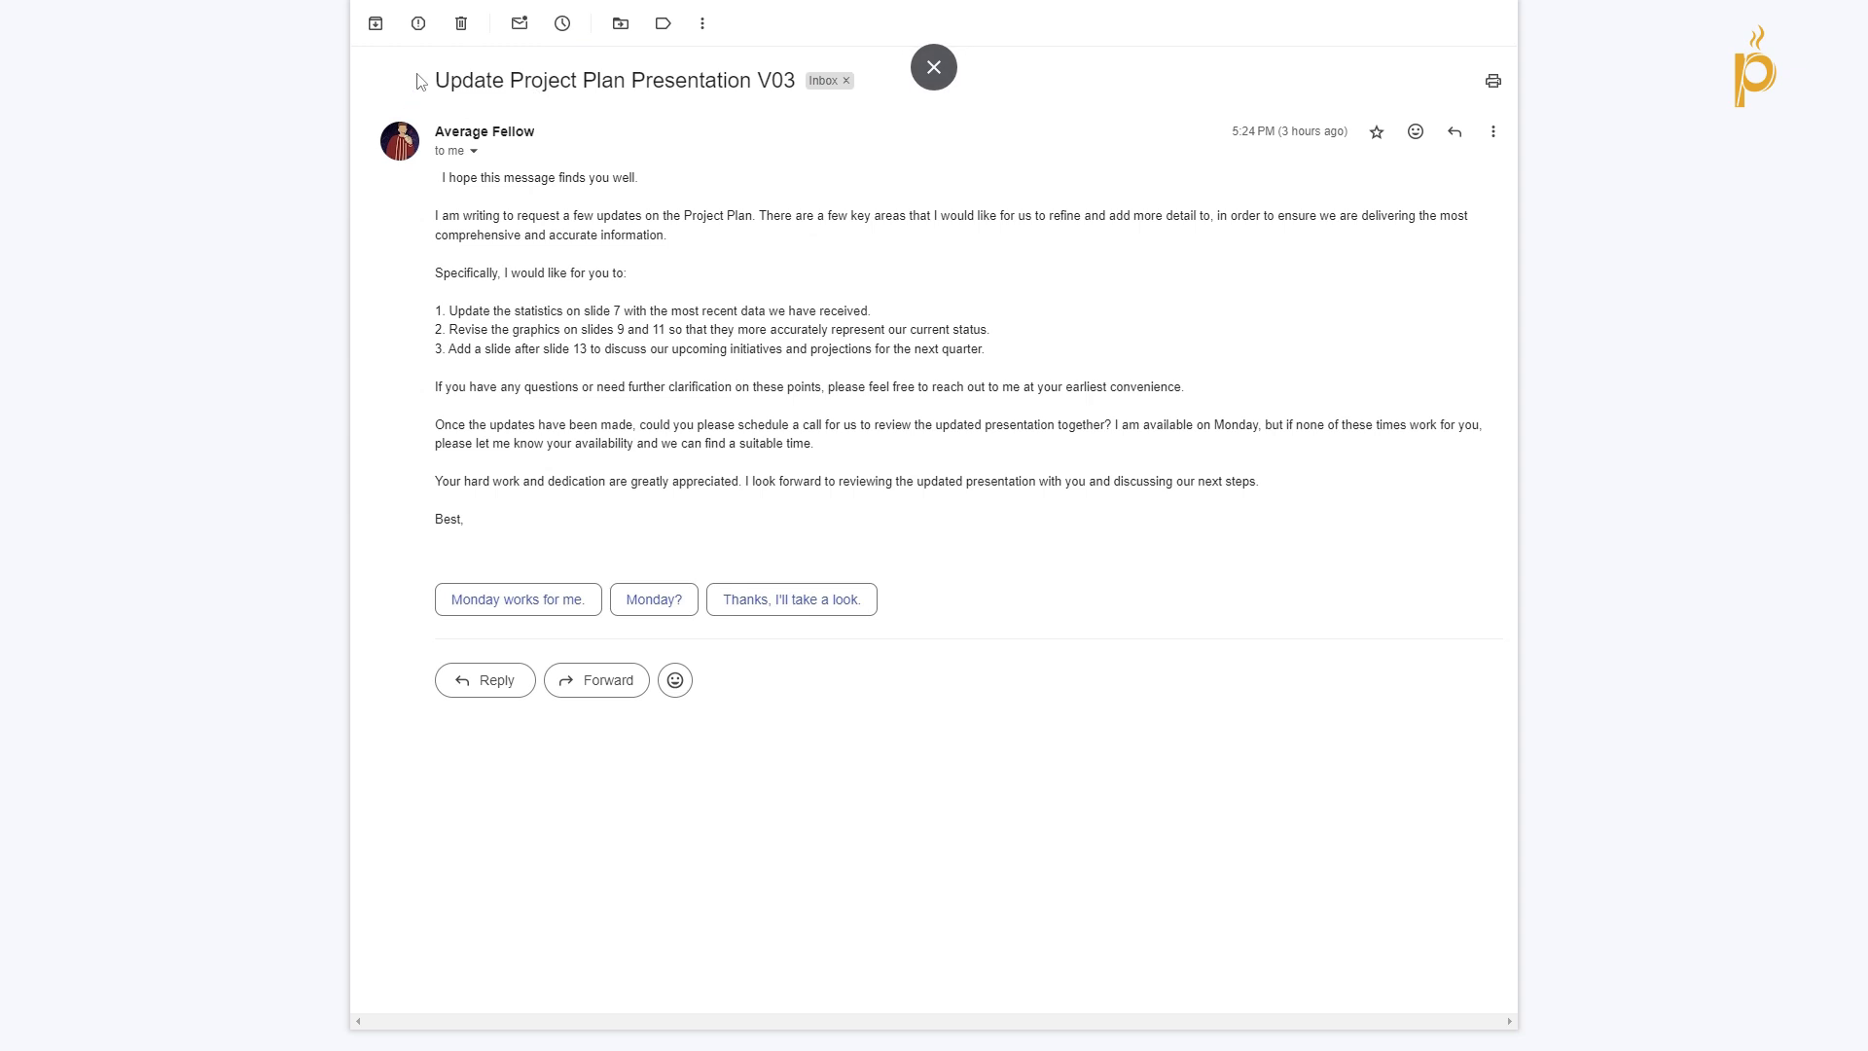
pyautogui.moveTo(424, 81); pyautogui.dragTo(797, 81)
pyautogui.moveTo(479, 535); pyautogui.dragTo(990, 355)
pyautogui.click(424, 295)
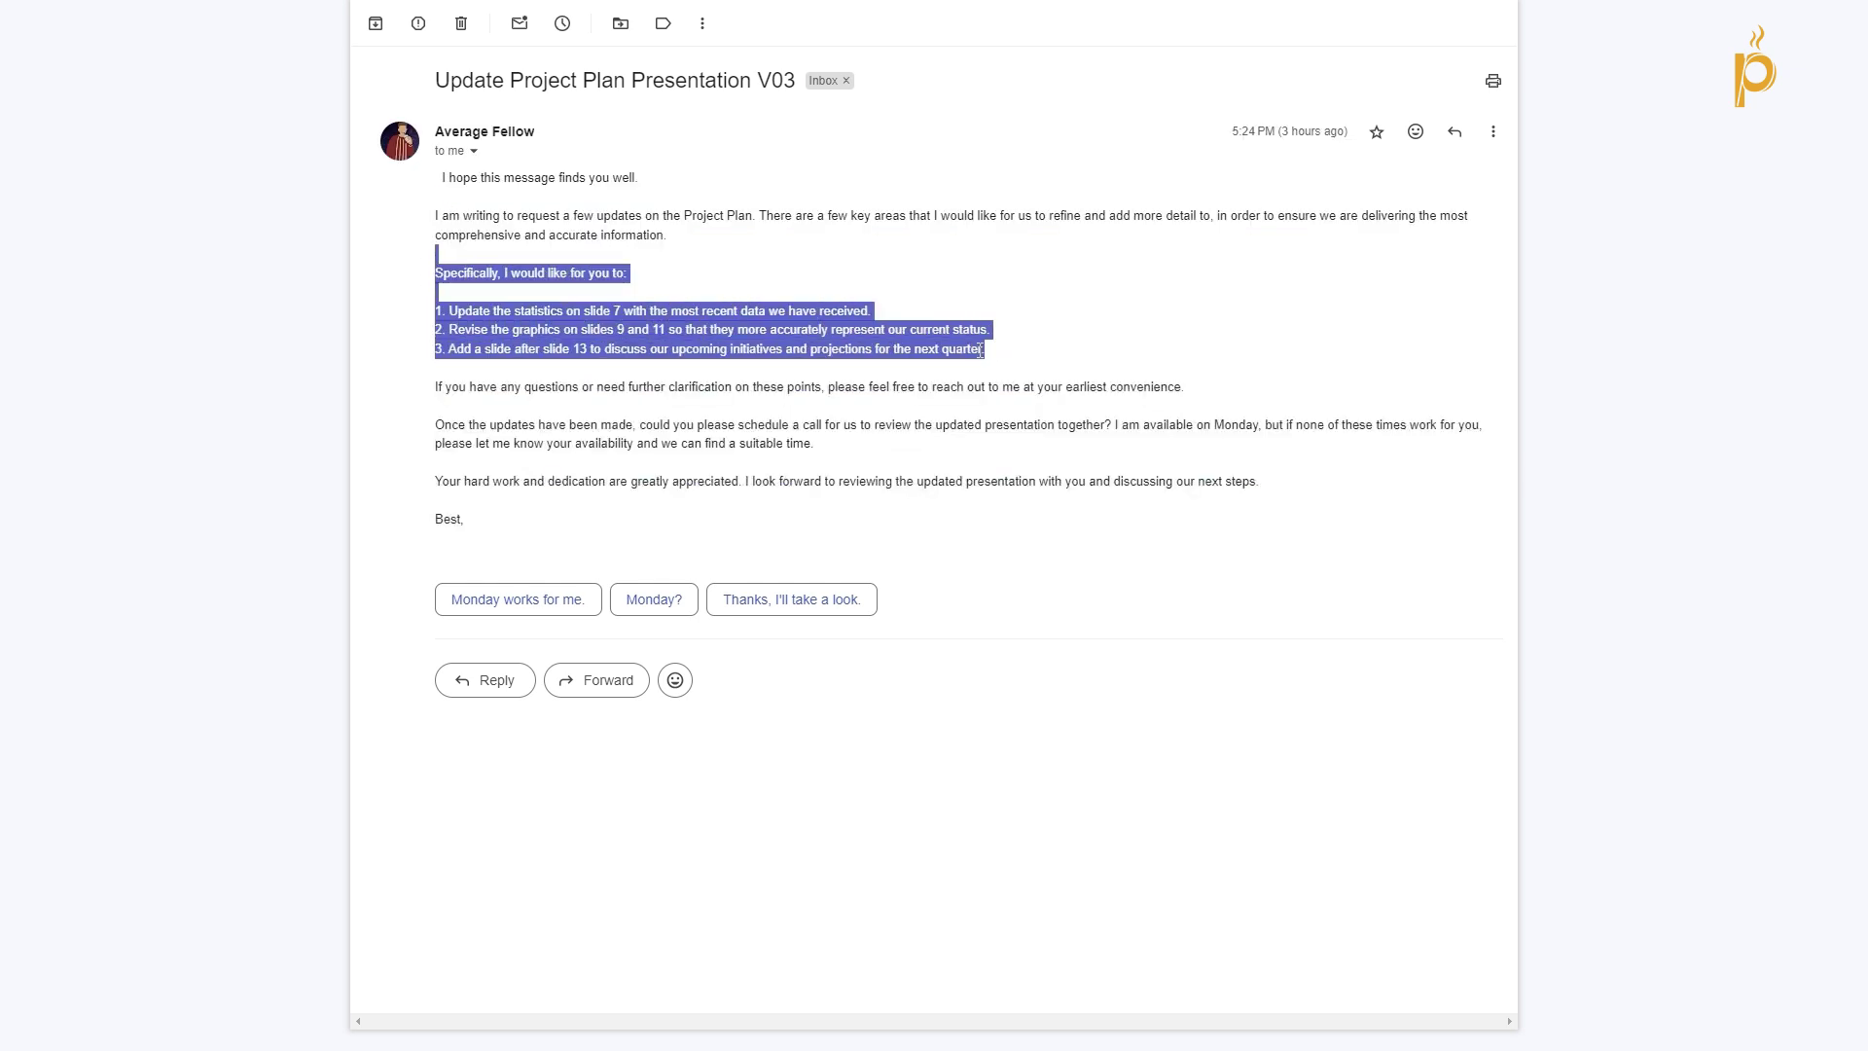
pyautogui.moveTo(446, 309); pyautogui.dragTo(984, 349)
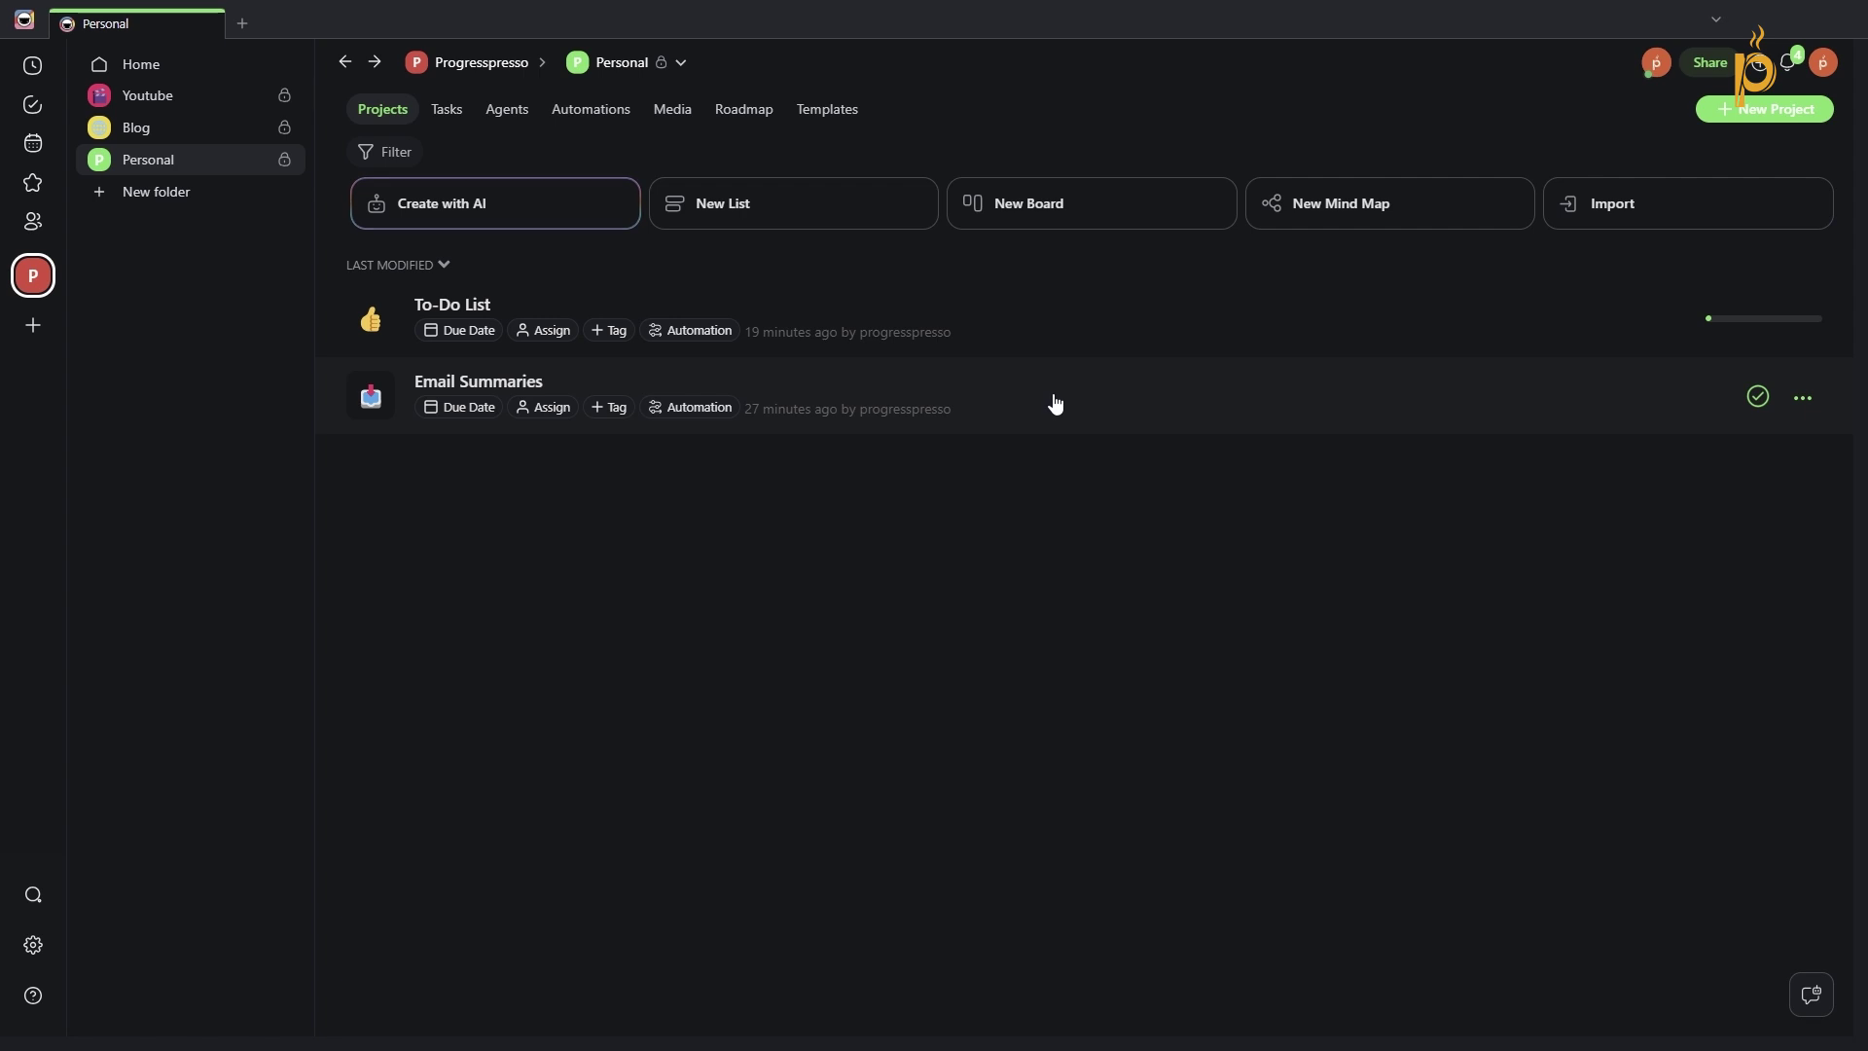
# Switch back to Taskade, open the Email Summaries project and highlight the V03 task's email subject and its AI summary.
pyautogui.click(1051, 399)
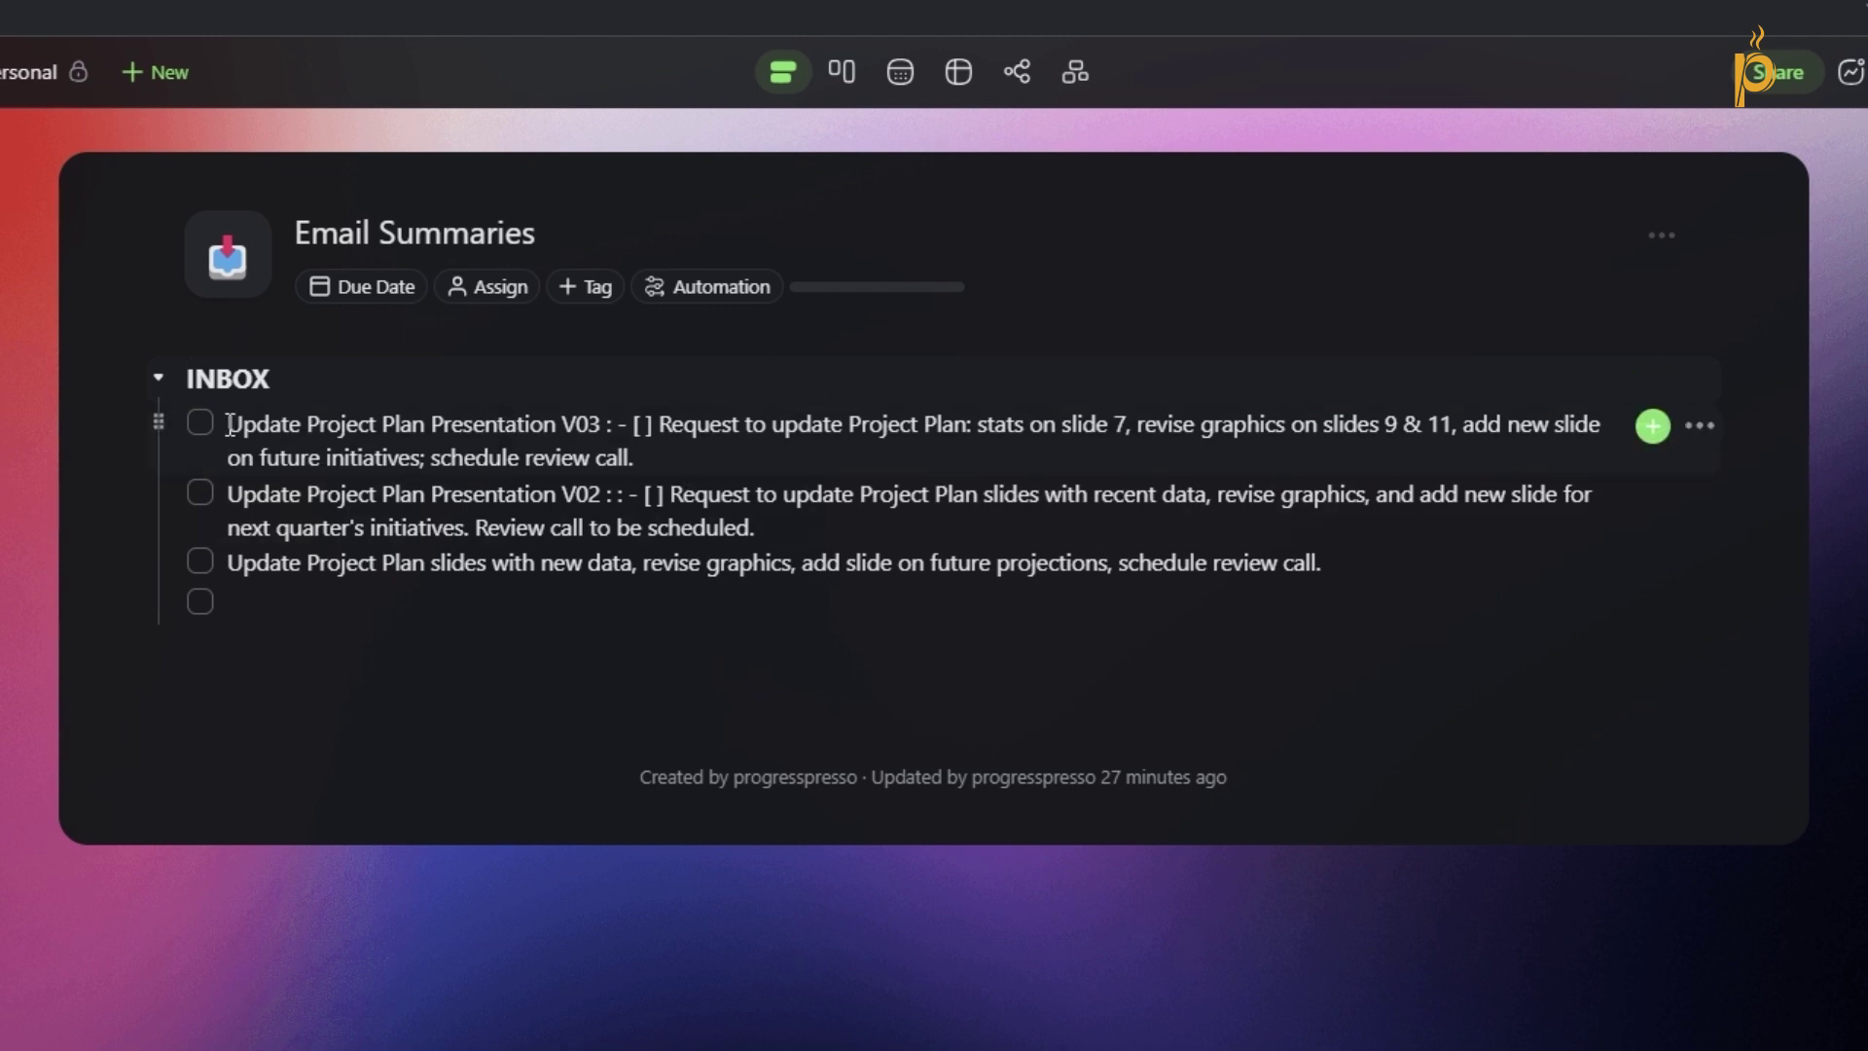
pyautogui.moveTo(430, 434); pyautogui.dragTo(547, 434)
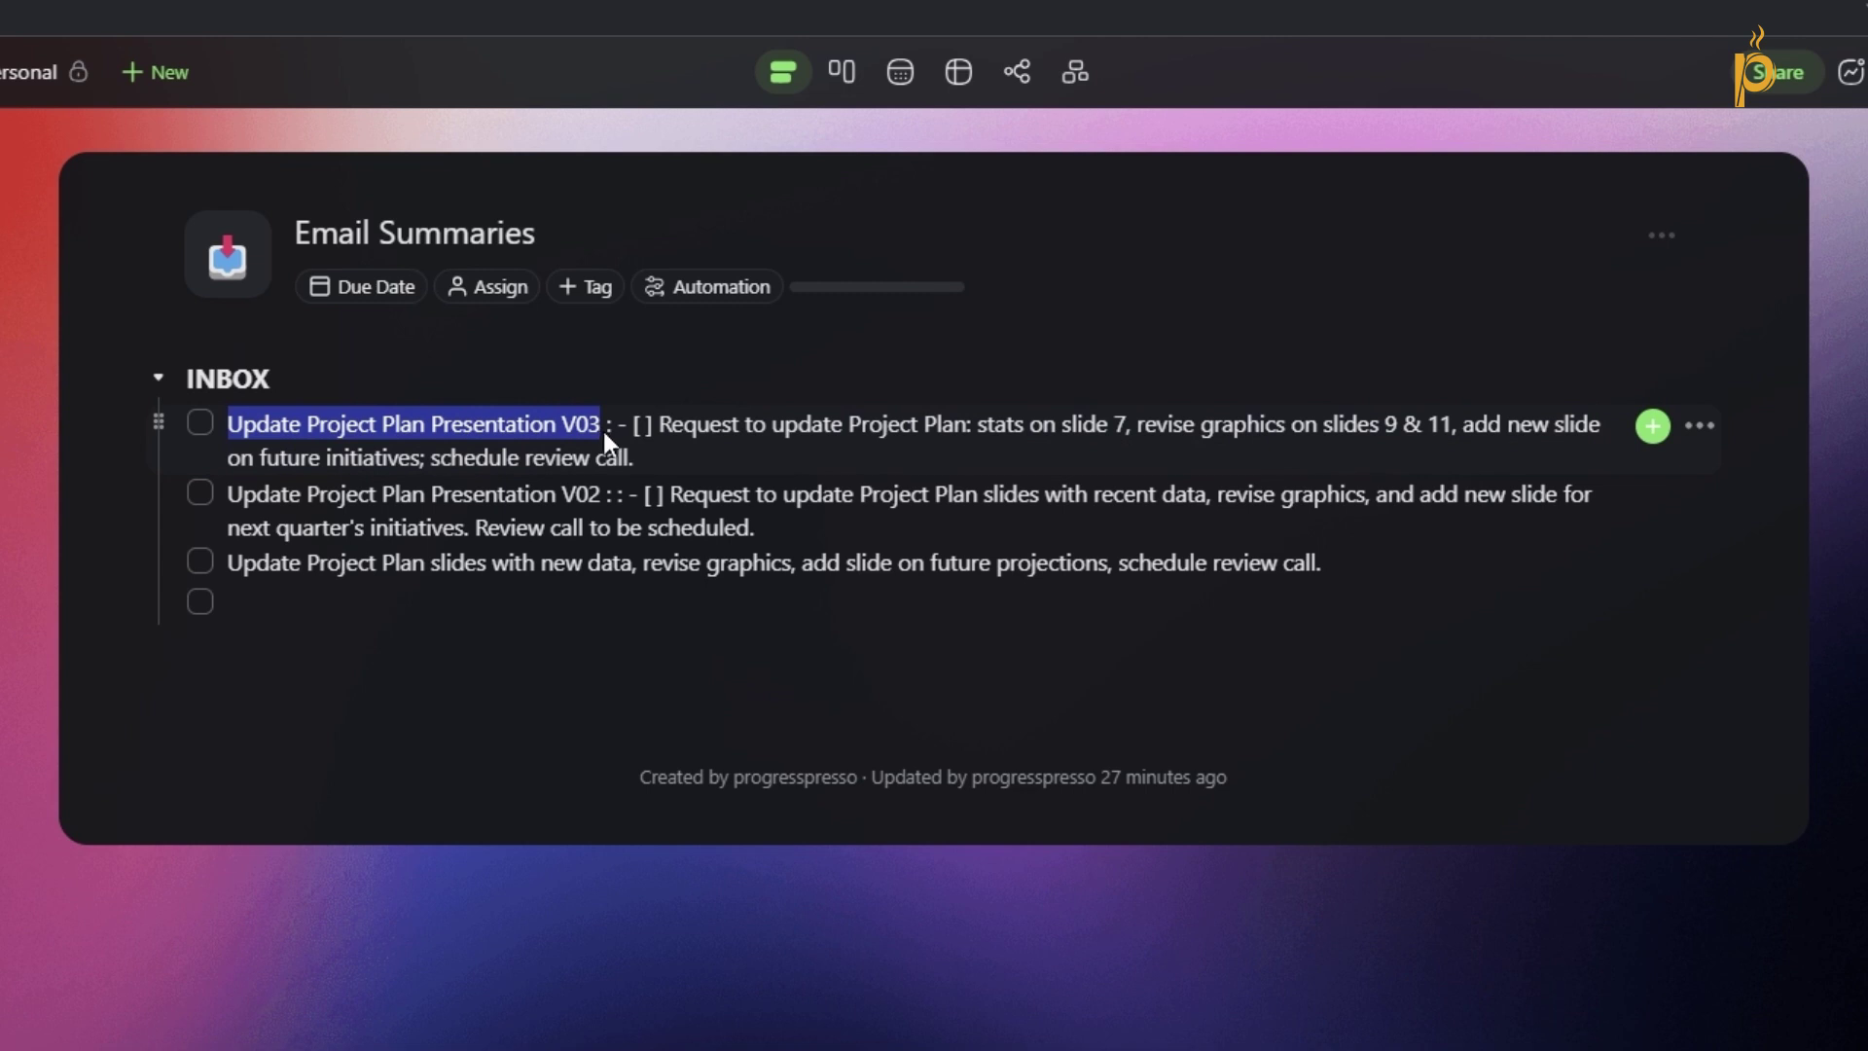
pyautogui.moveTo(661, 428); pyautogui.dragTo(719, 450)
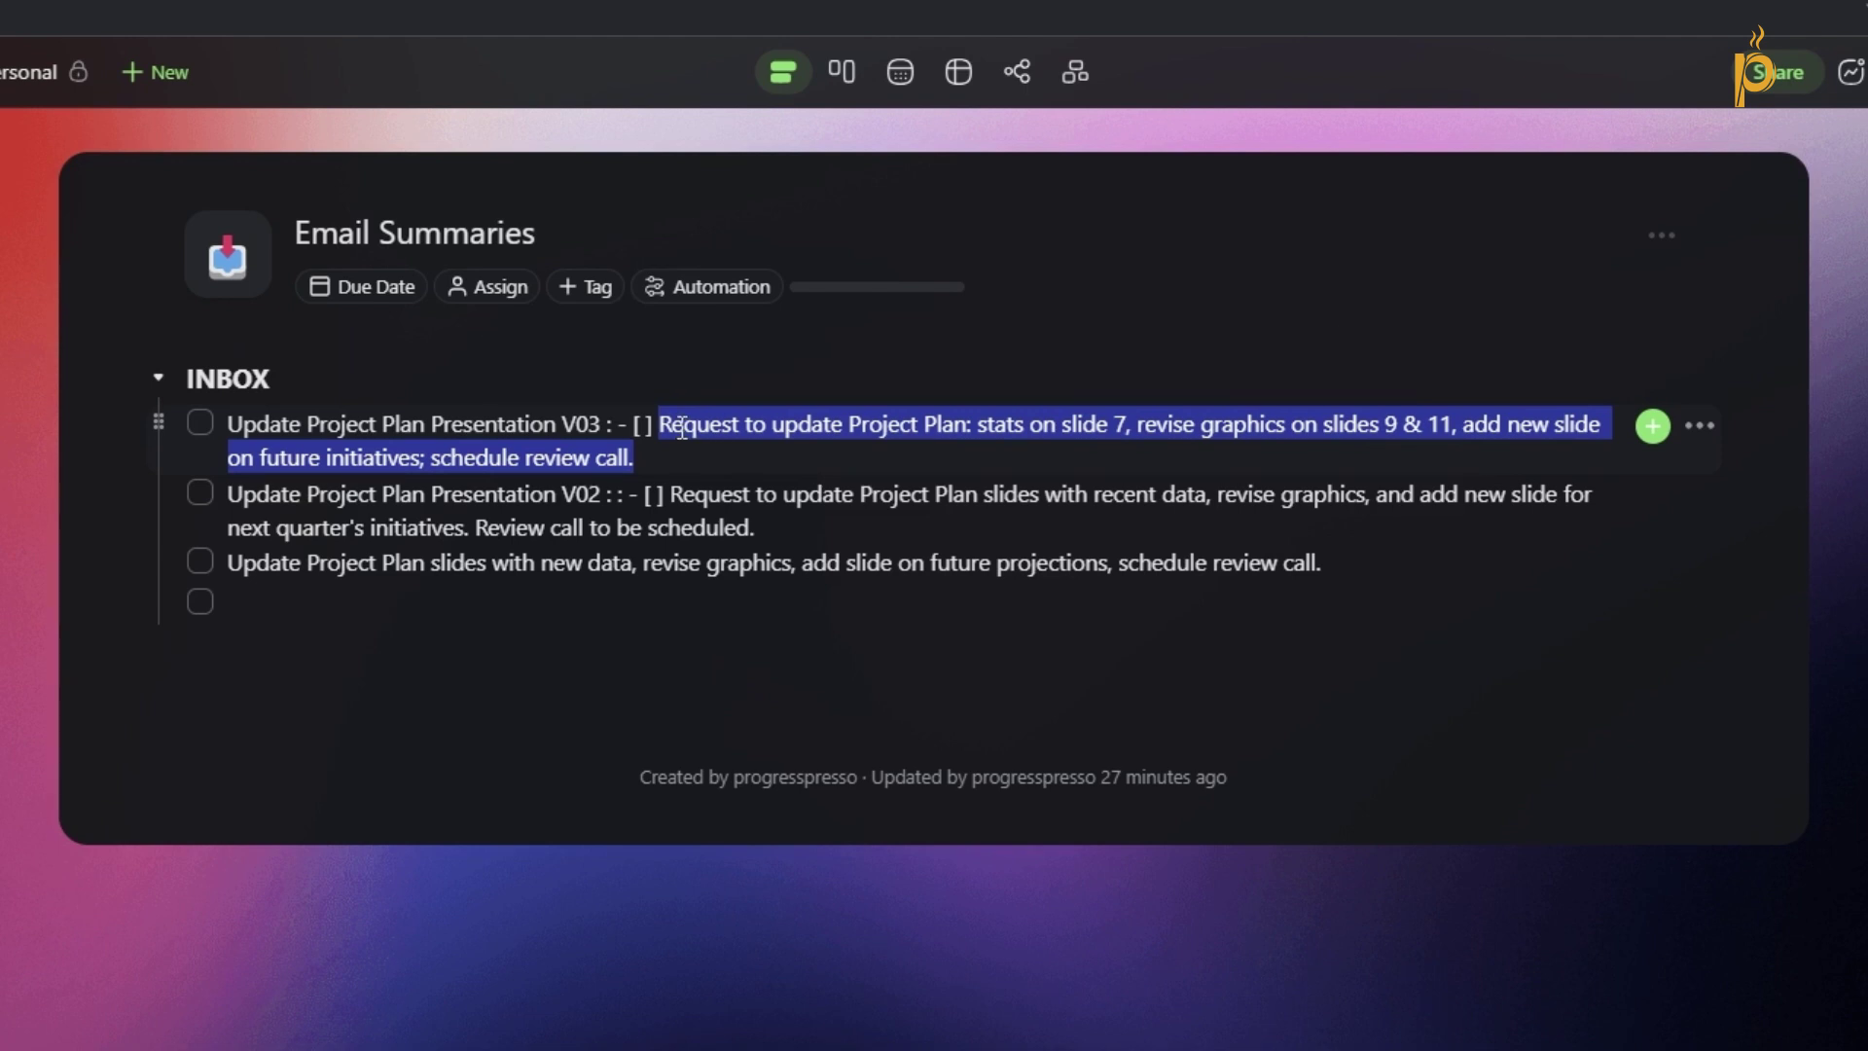
# Highlight the parts of the V03 summary covering slide 7, slides 9 & 11 and the review call.
pyautogui.moveTo(659, 424); pyautogui.dragTo(1028, 426)
pyautogui.click(764, 453)
pyautogui.click(1109, 428)
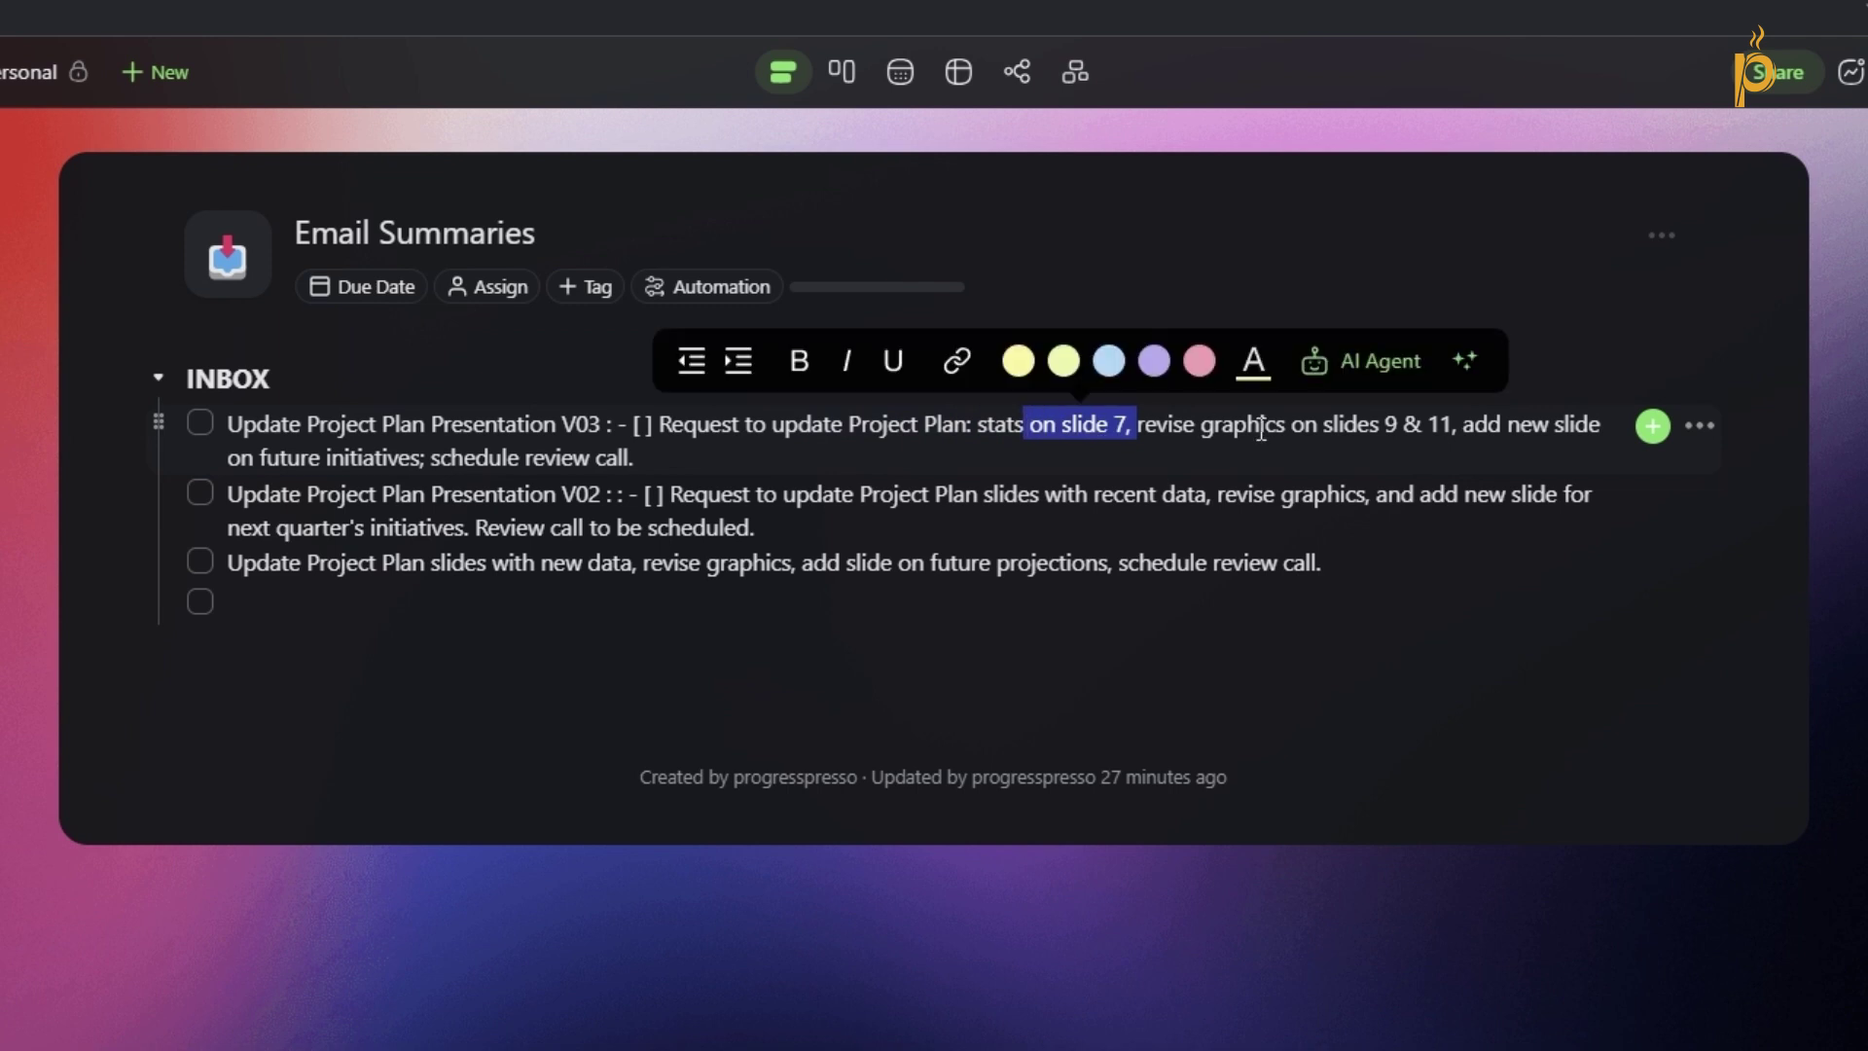
pyautogui.moveTo(1403, 426)
pyautogui.mouseDown()
pyautogui.moveTo(1357, 426)
pyautogui.moveTo(1426, 428)
pyautogui.mouseUp()
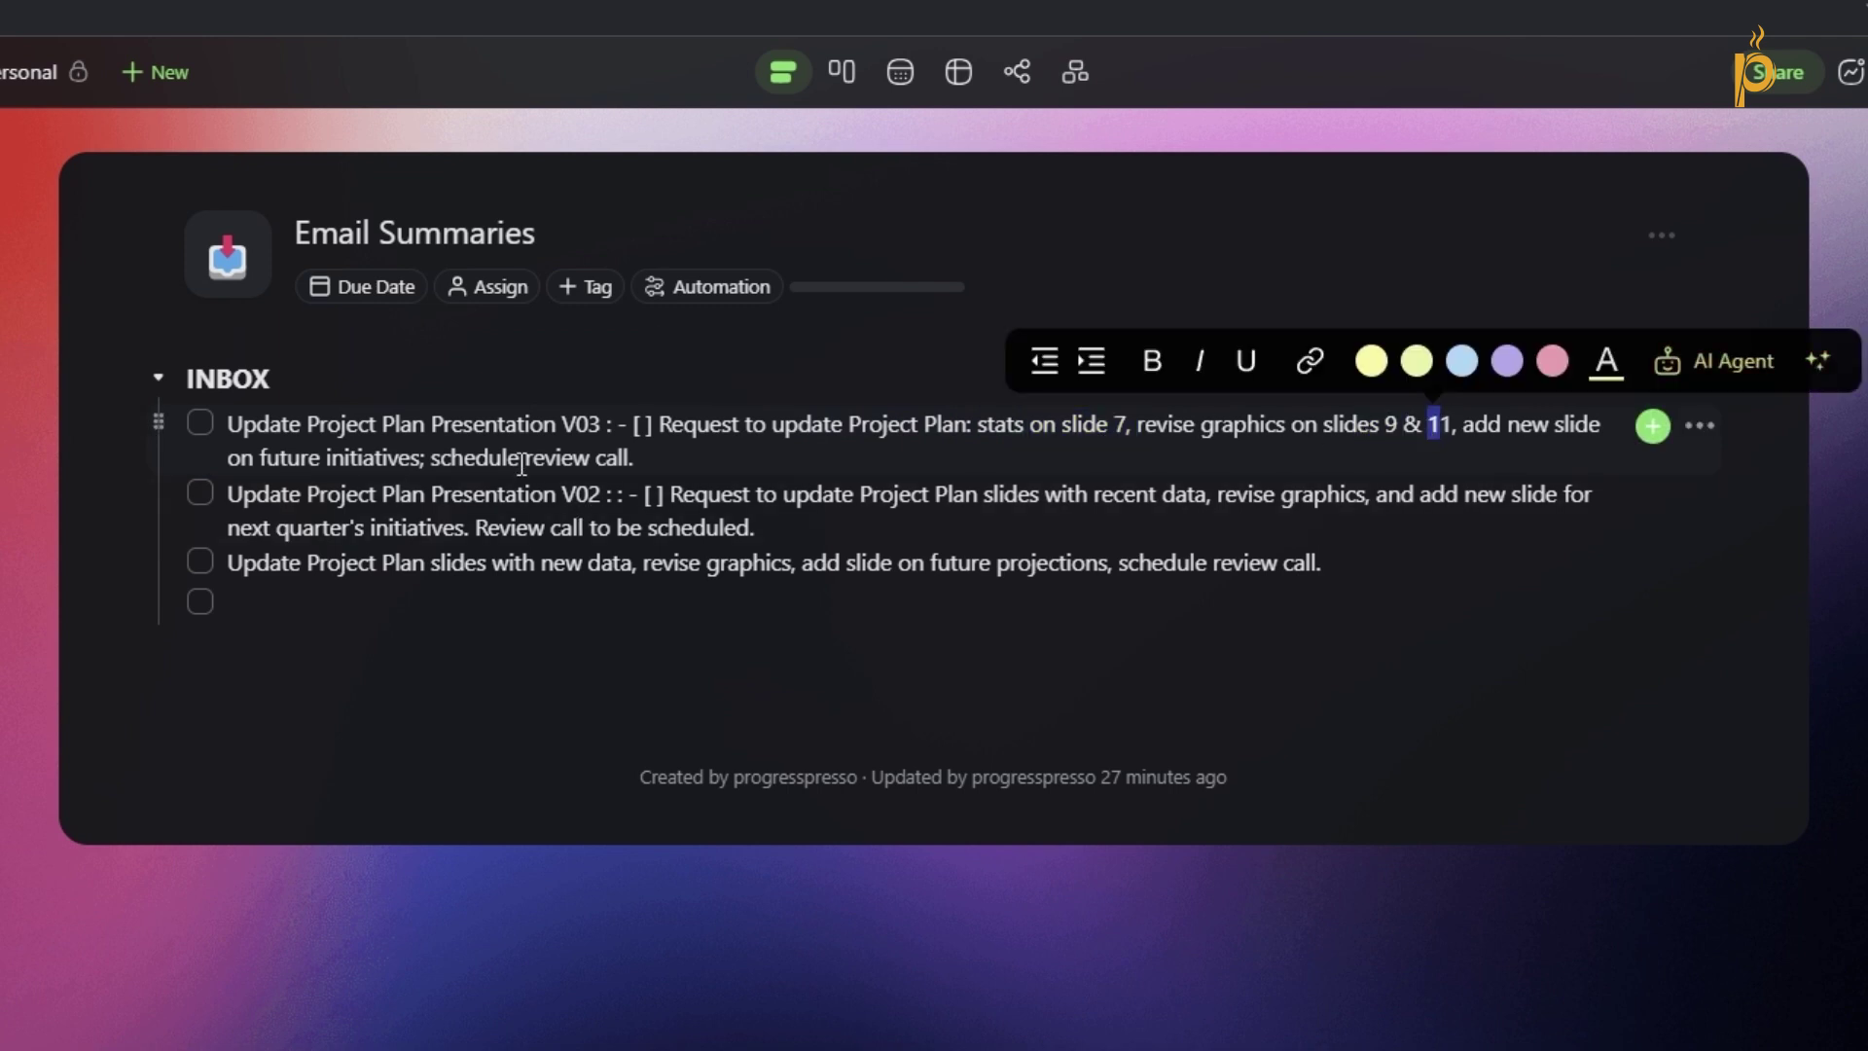
pyautogui.moveTo(488, 457); pyautogui.dragTo(555, 457)
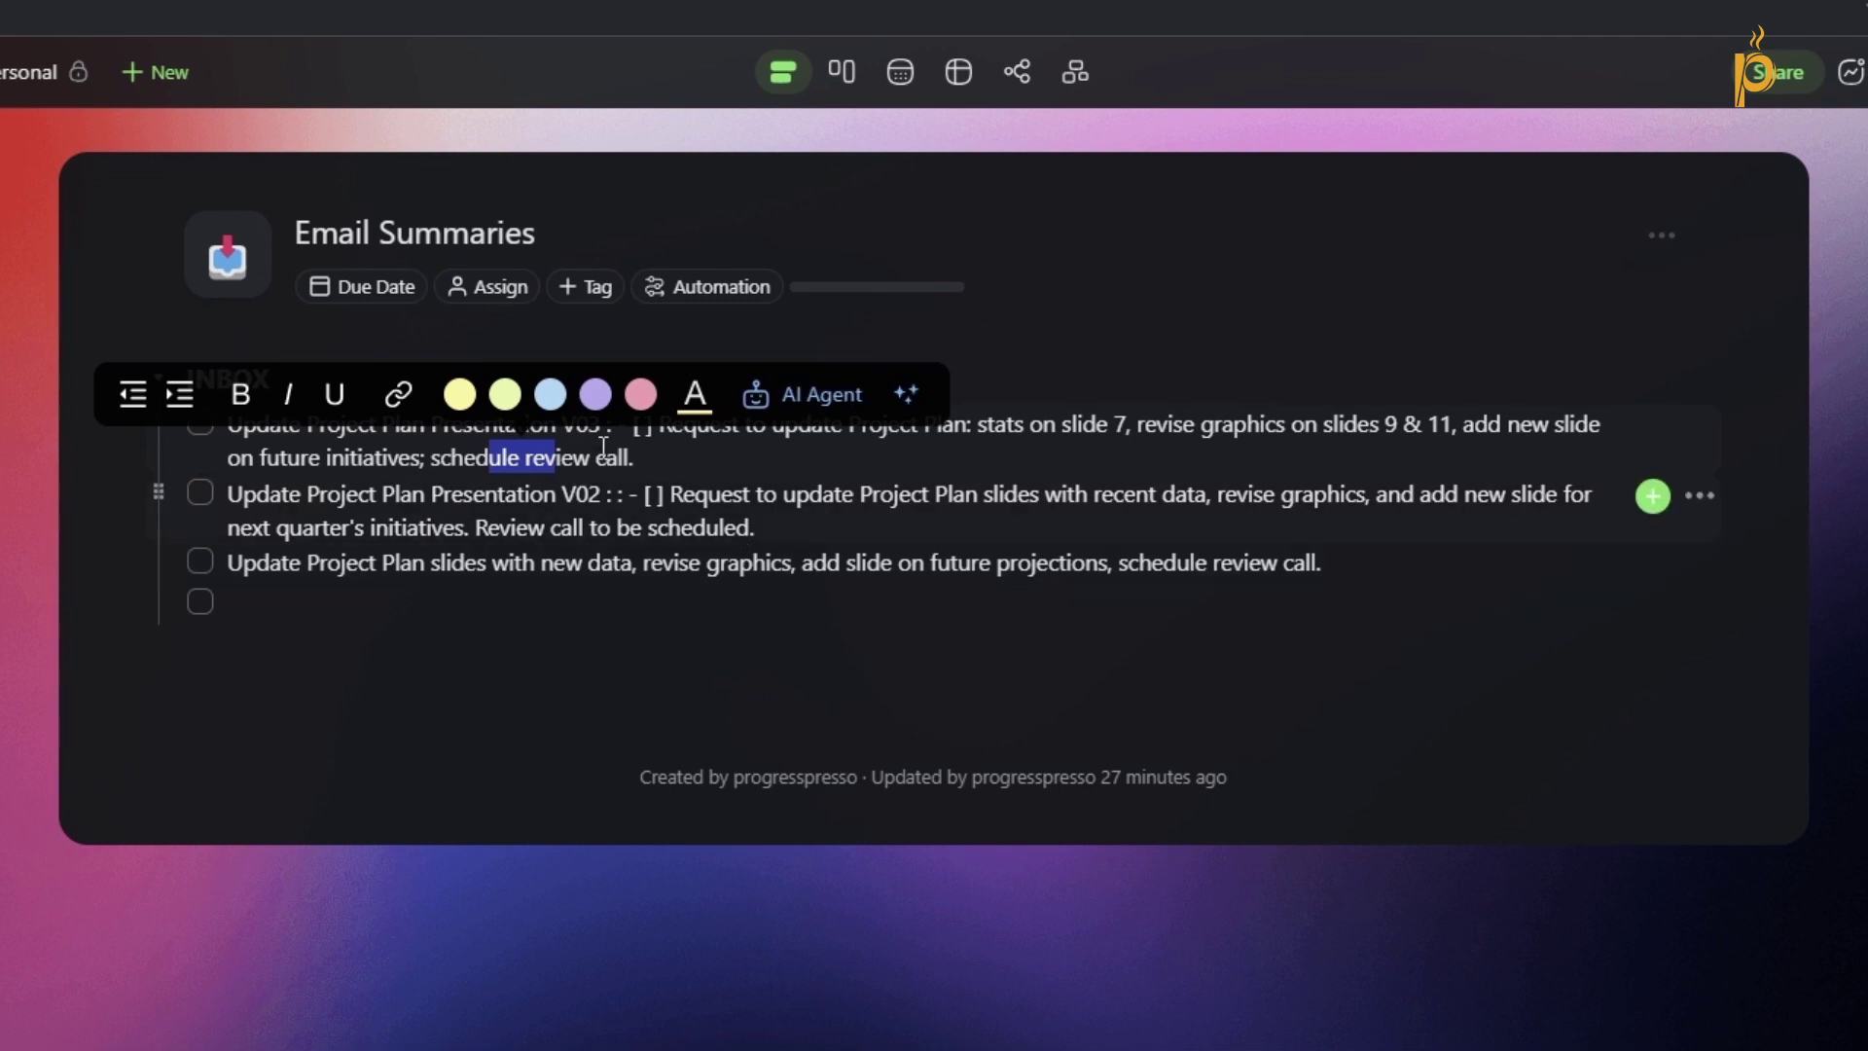
# Highlight the full V03 summary text and the entire V03 task including its subject.
pyautogui.moveTo(637, 457)
pyautogui.mouseDown()
pyautogui.moveTo(492, 425)
pyautogui.moveTo(659, 428)
pyautogui.mouseUp()
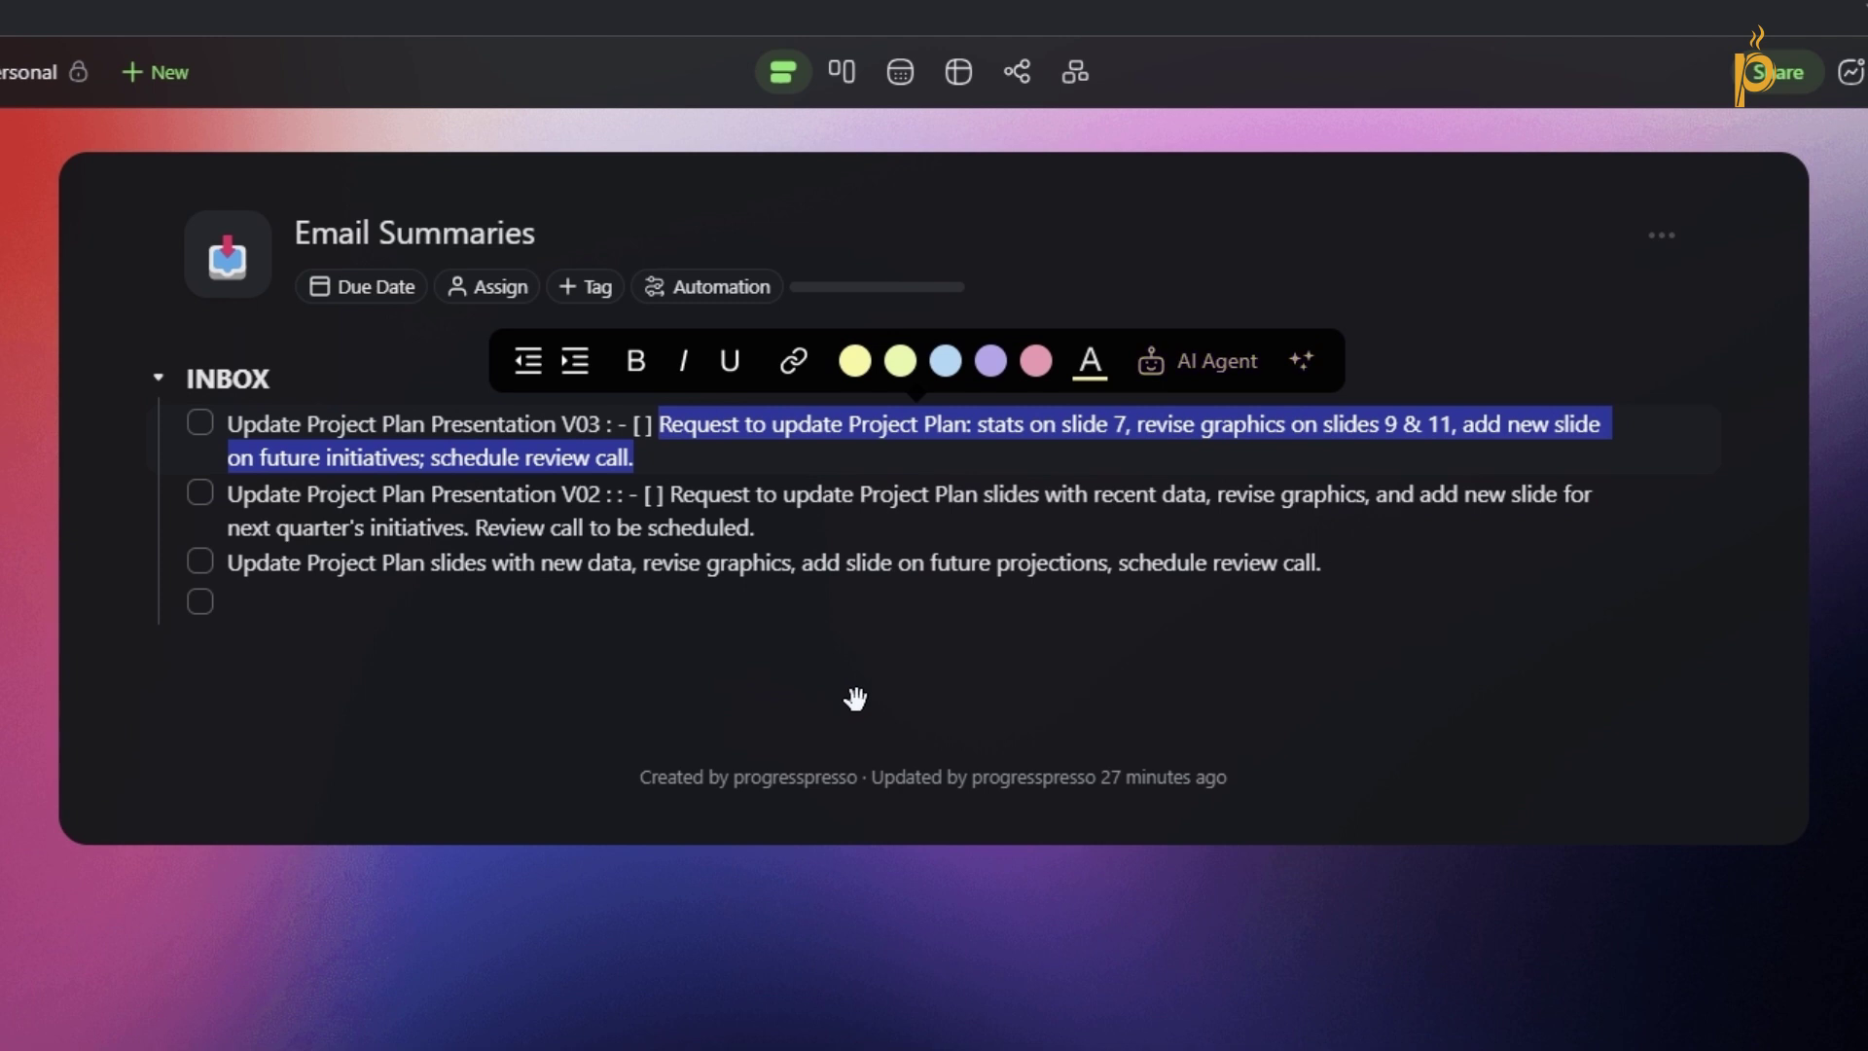
pyautogui.moveTo(674, 463); pyautogui.dragTo(222, 433)
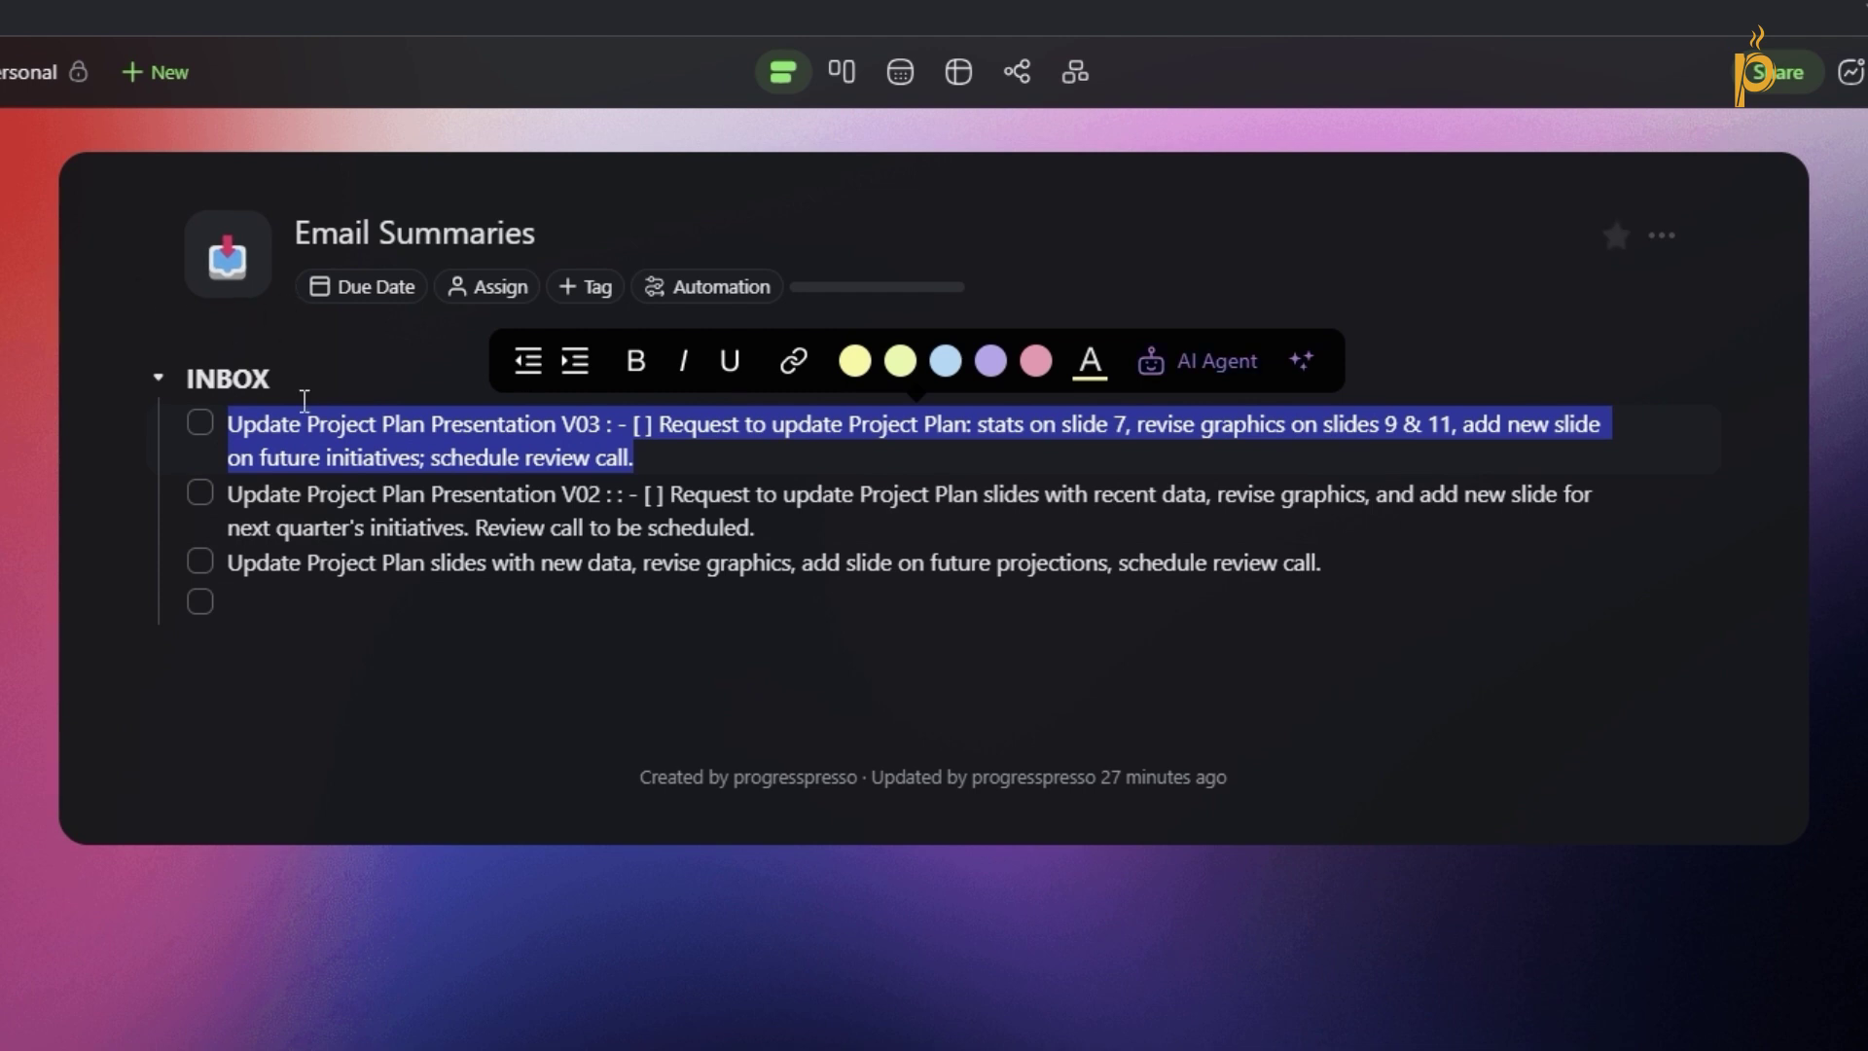
pyautogui.moveTo(611, 438); pyautogui.dragTo(237, 418)
pyautogui.click(611, 438)
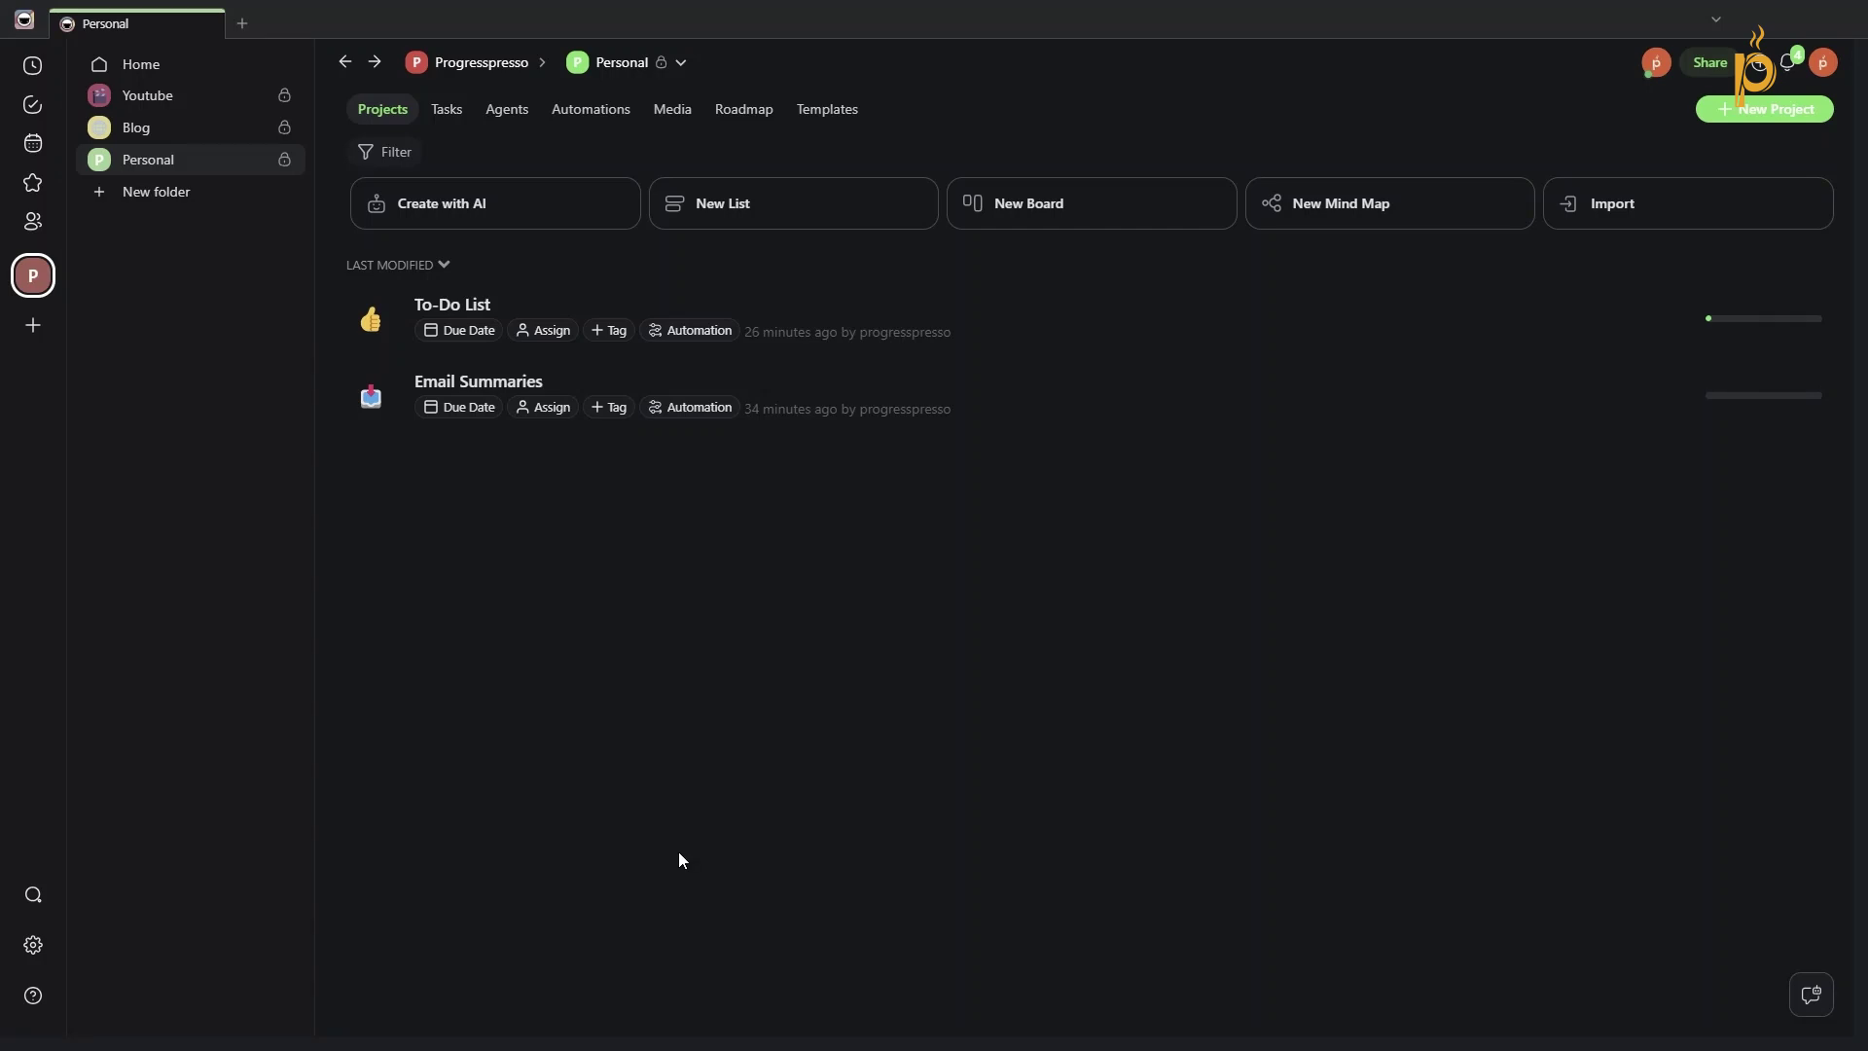
# Revisit the Email Summaries project and open the GMAIL - Send Email automation from the Personal folder.
pyautogui.click(823, 399)
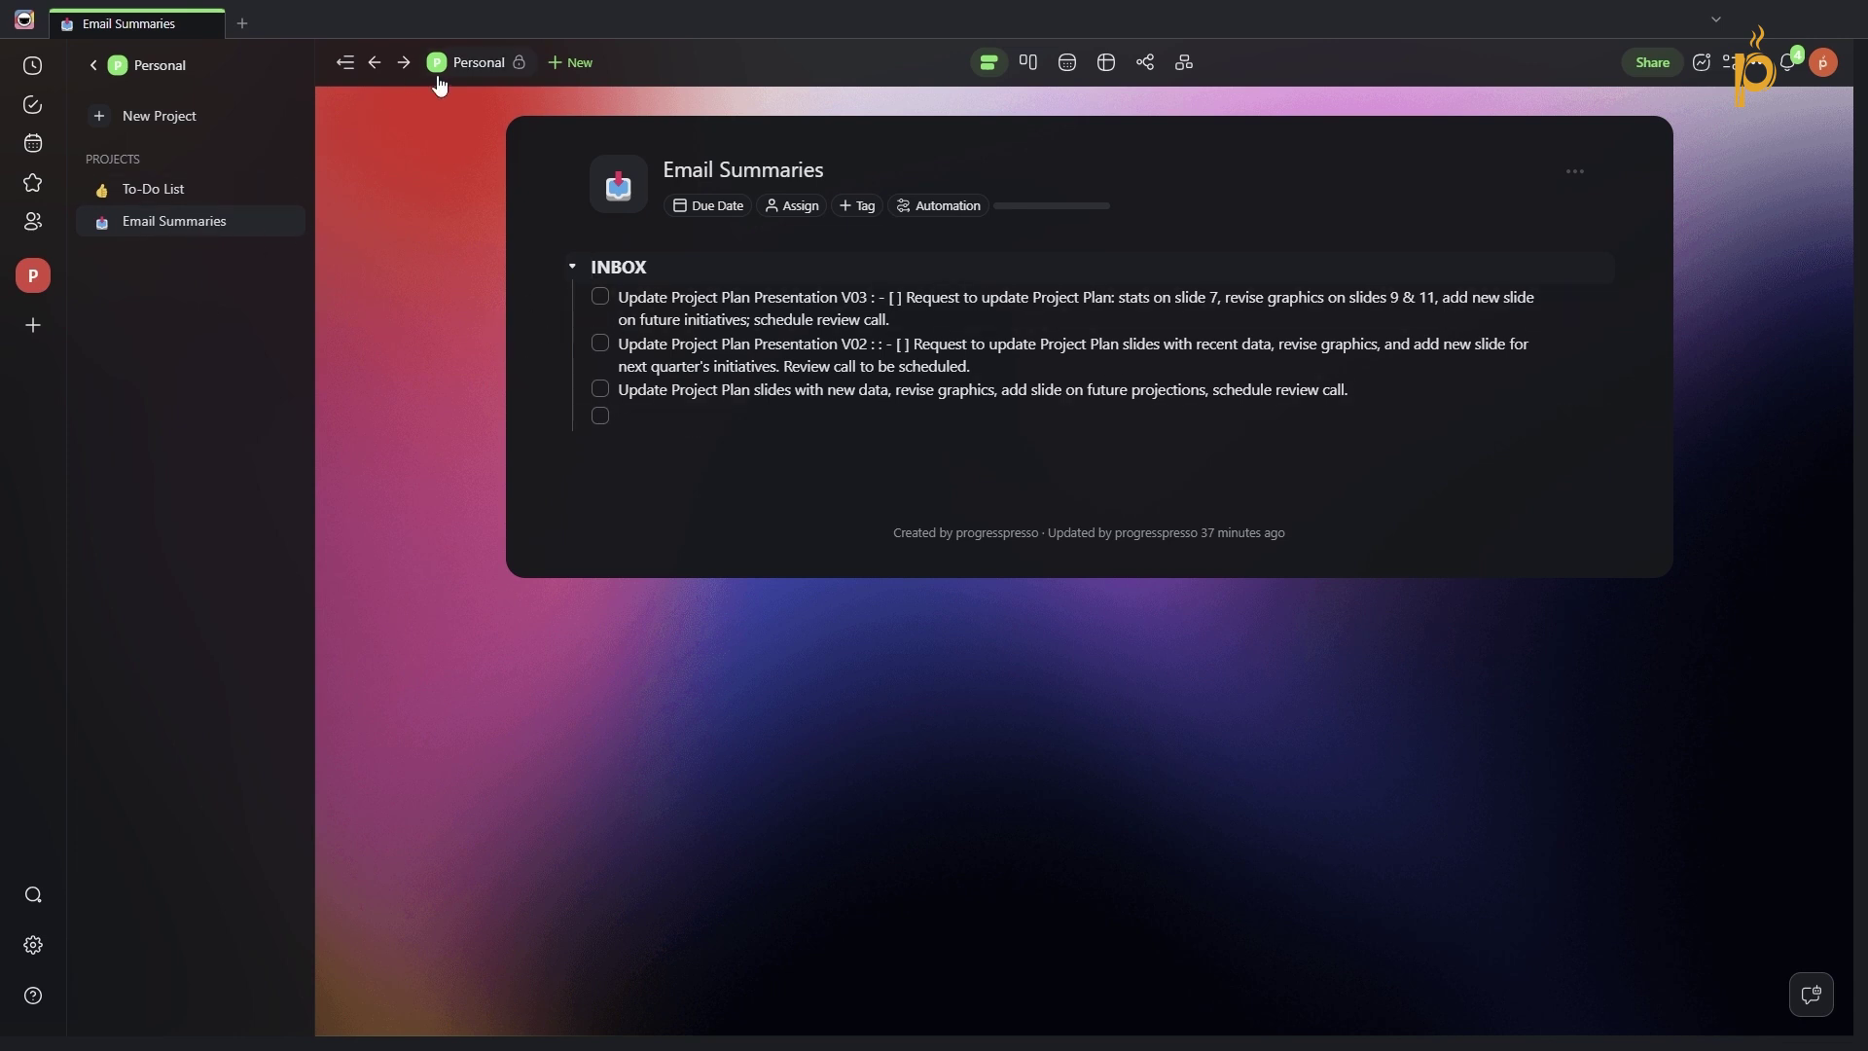
pyautogui.click(376, 64)
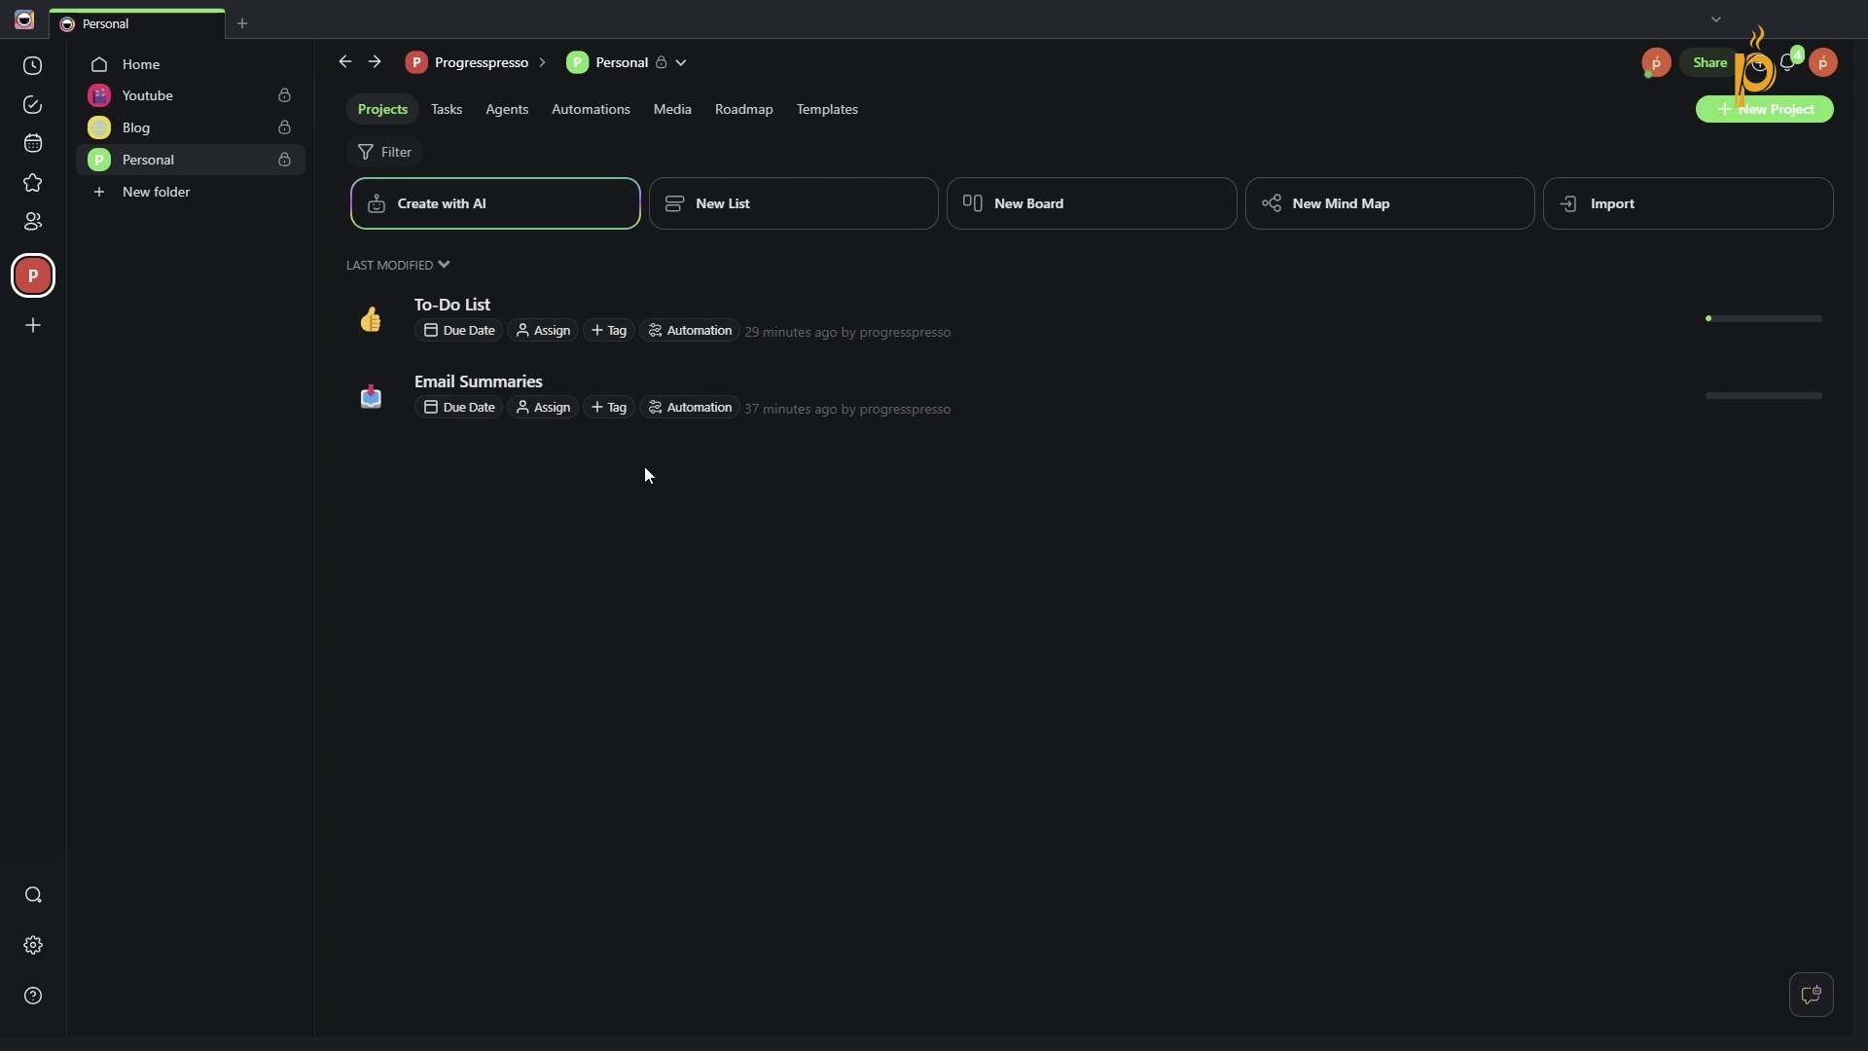
pyautogui.click(598, 123)
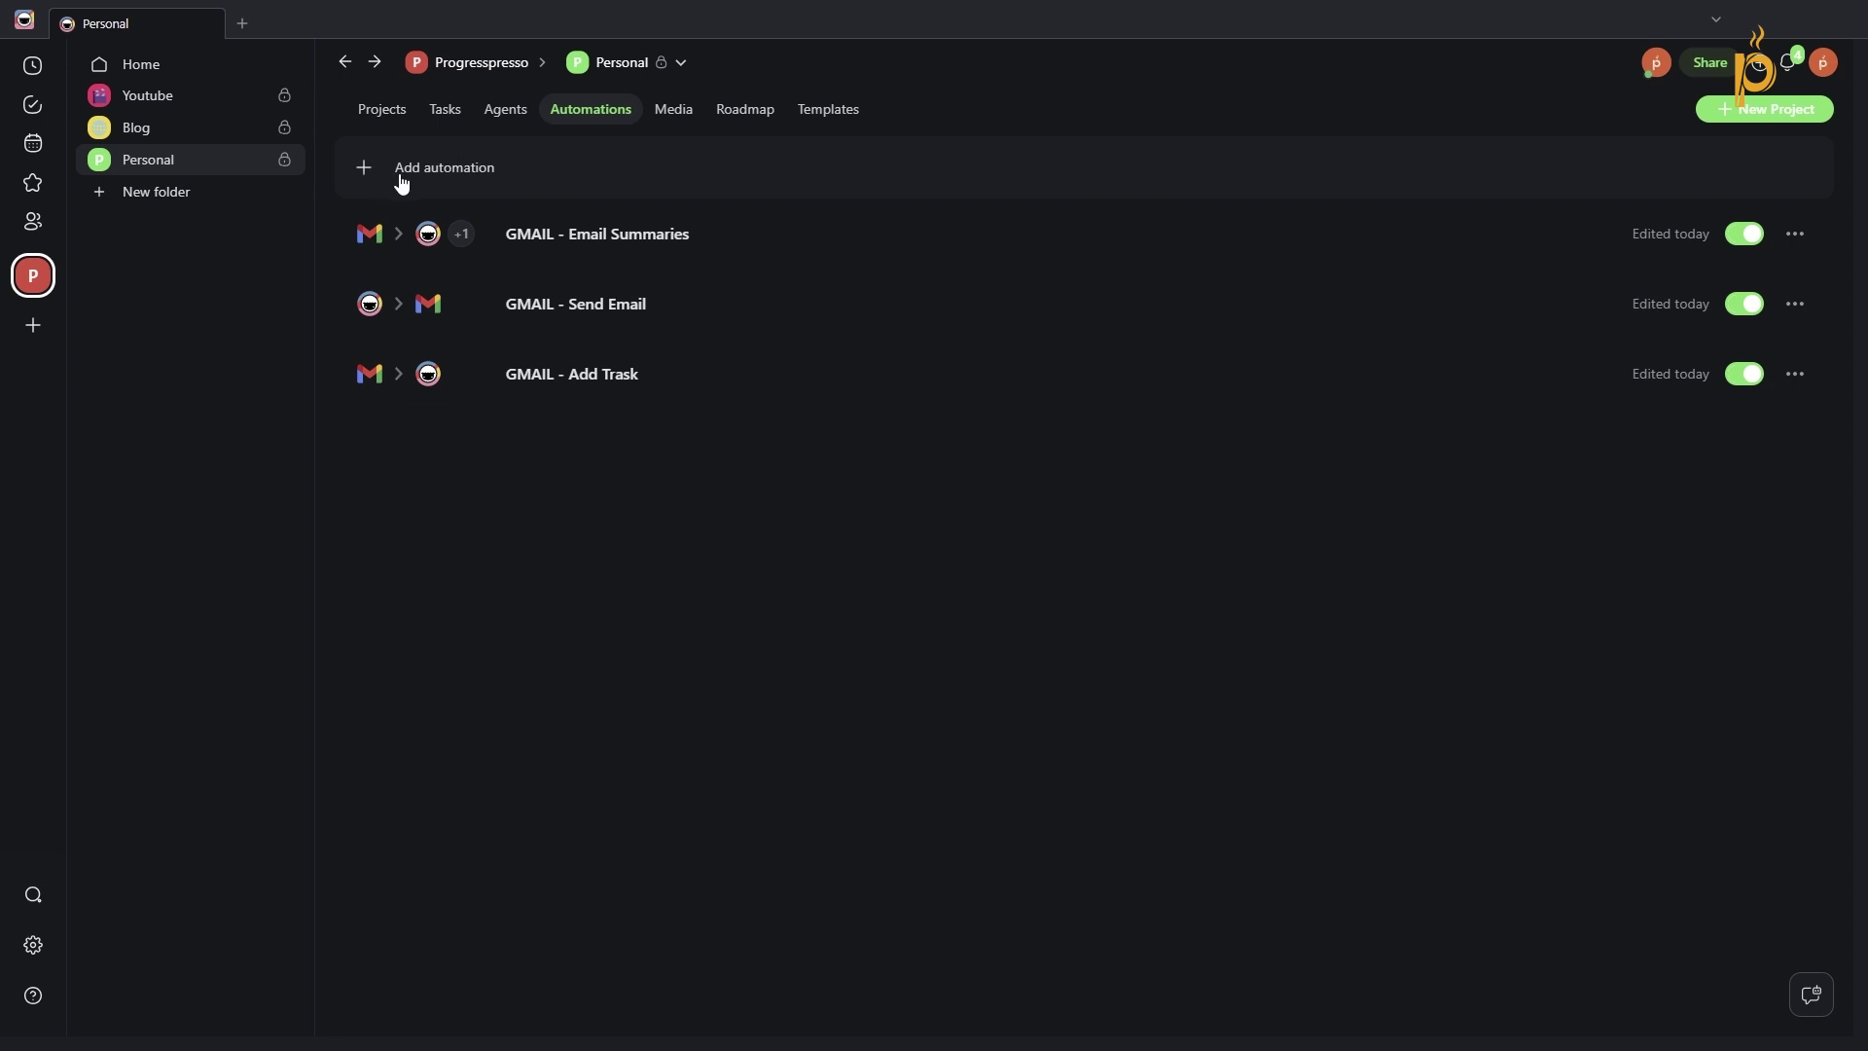
pyautogui.click(666, 327)
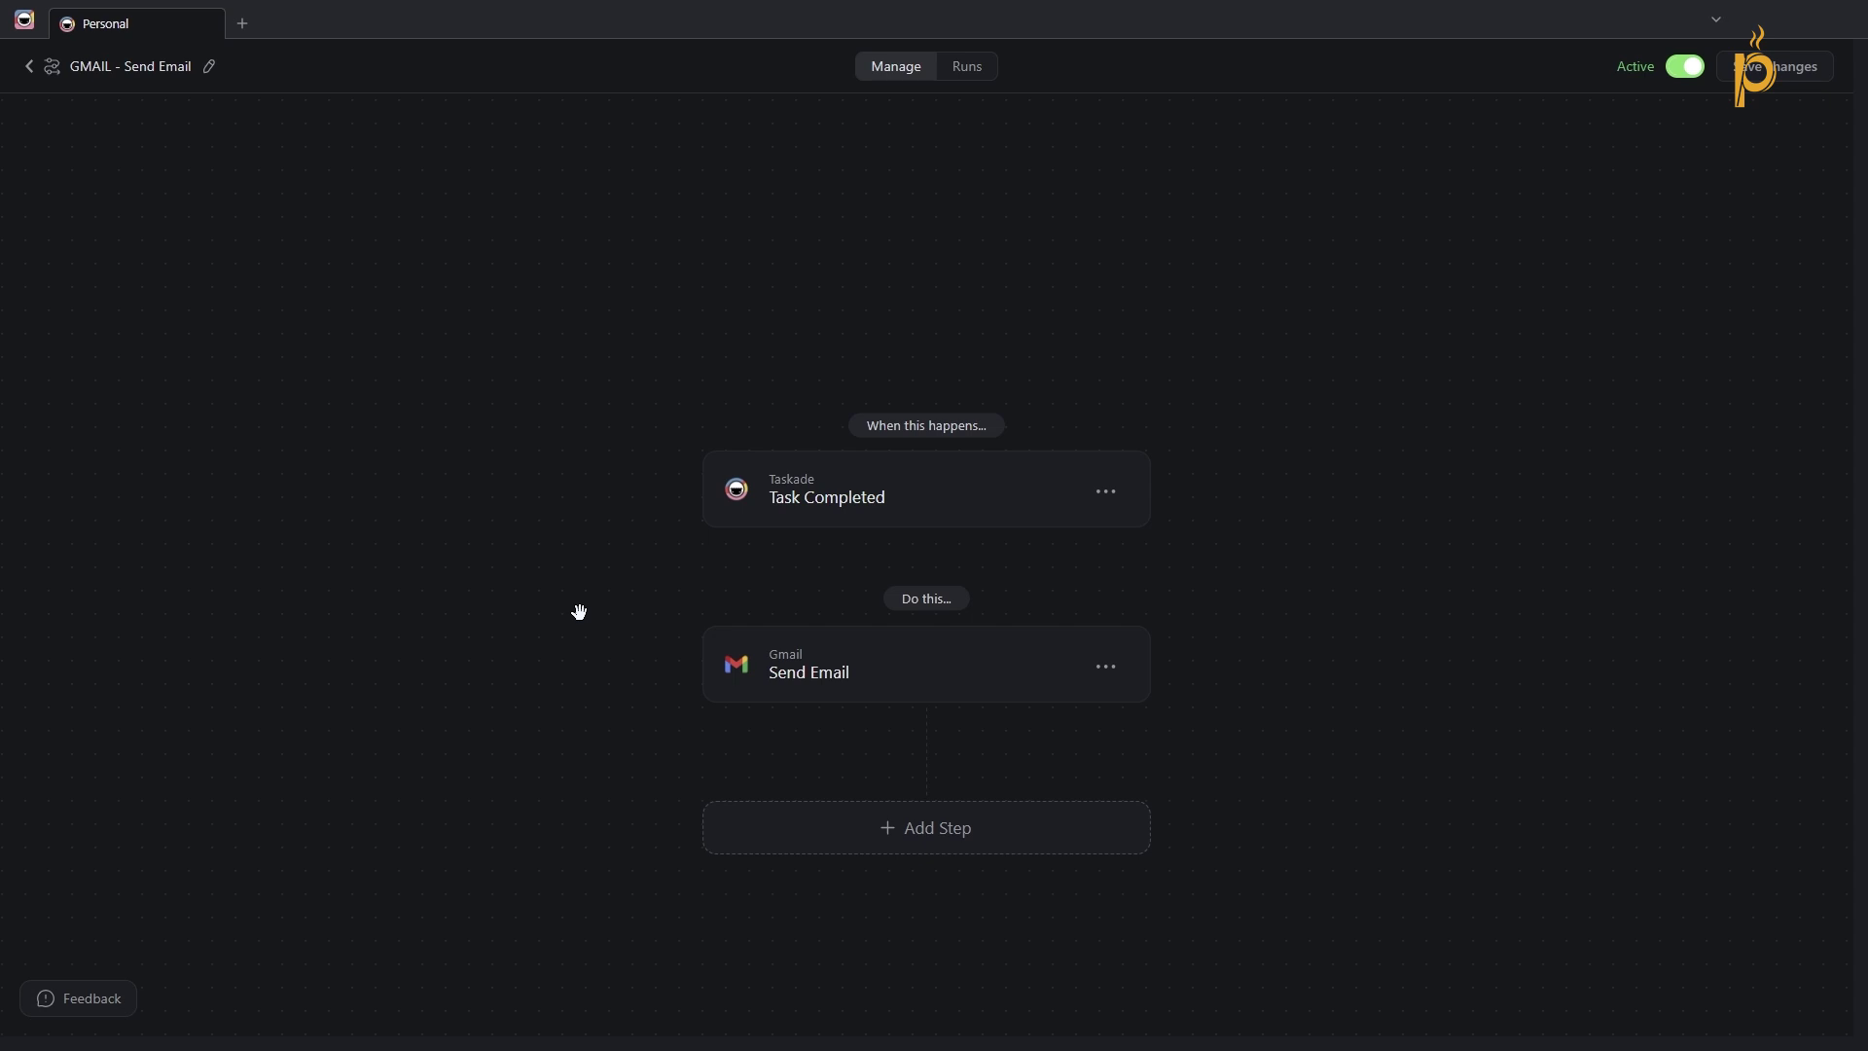
# Set the Task Completed trigger's project to Email Summaries and its block to INBOX.
pyautogui.click(843, 516)
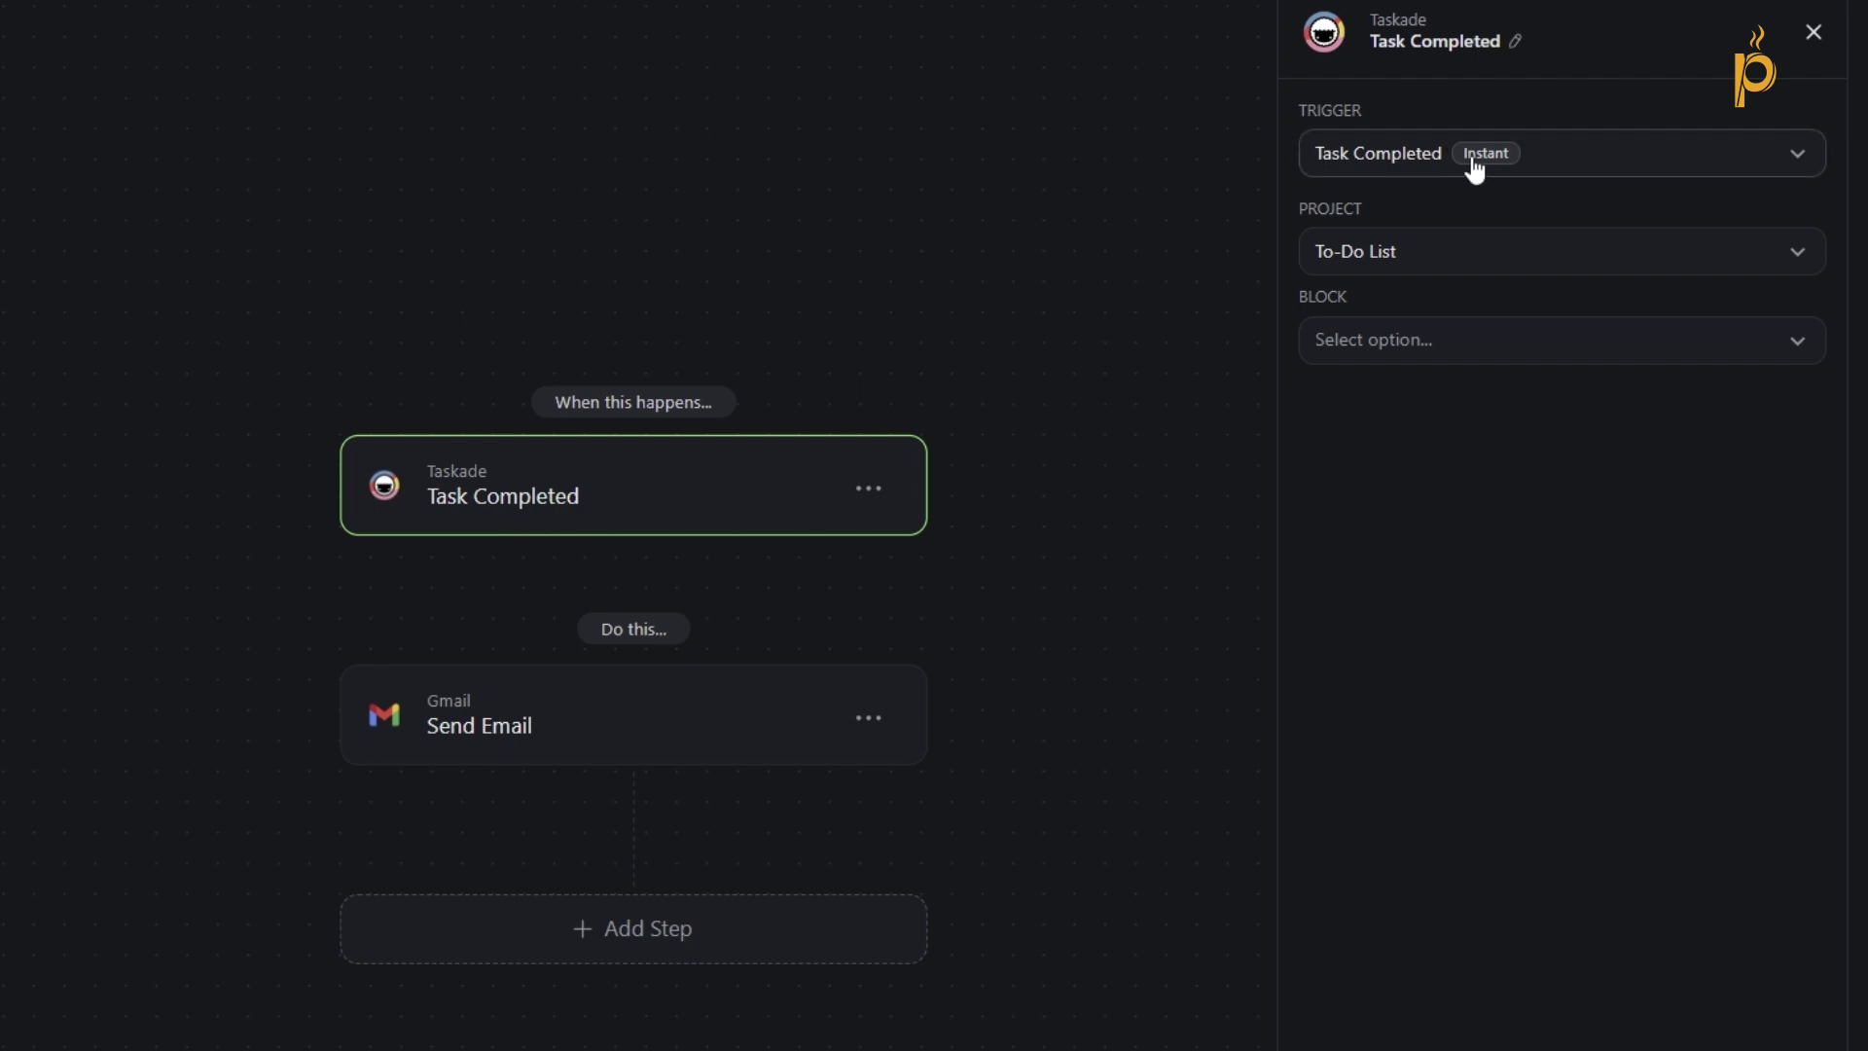
pyautogui.click(1414, 250)
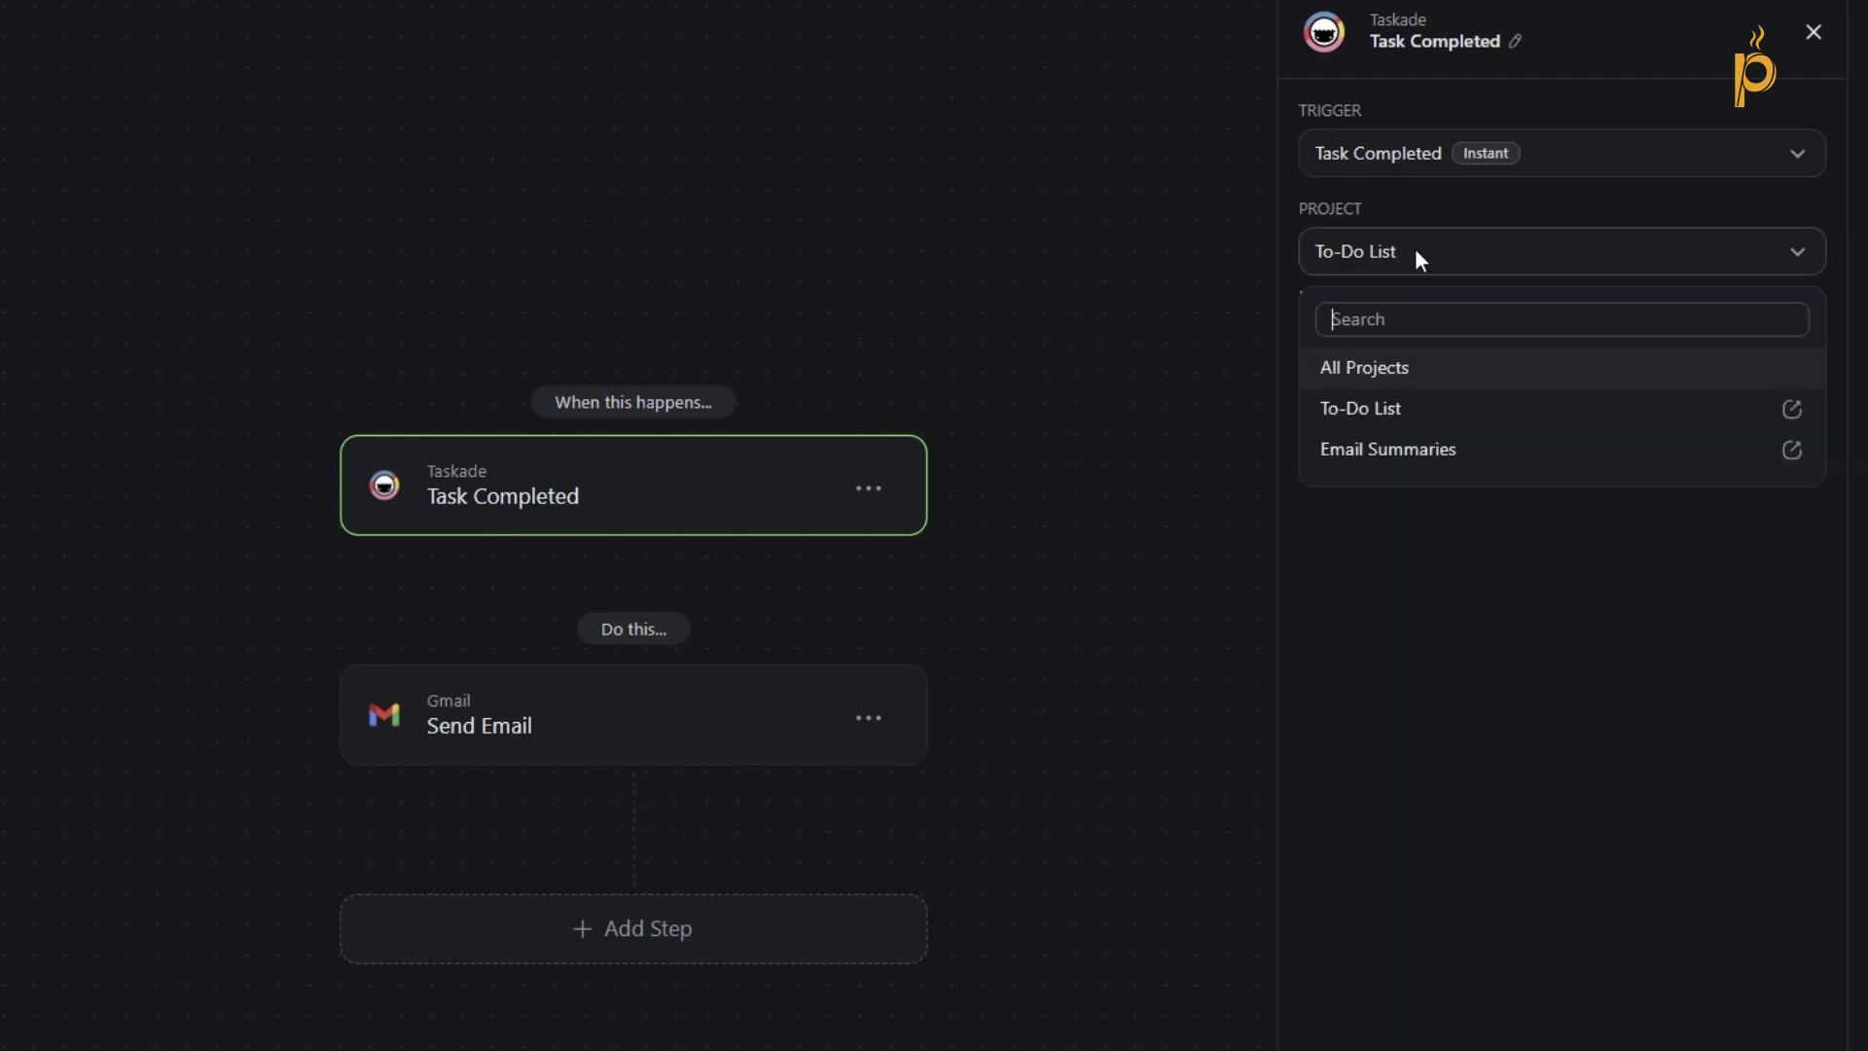
pyautogui.click(1414, 461)
pyautogui.click(1457, 350)
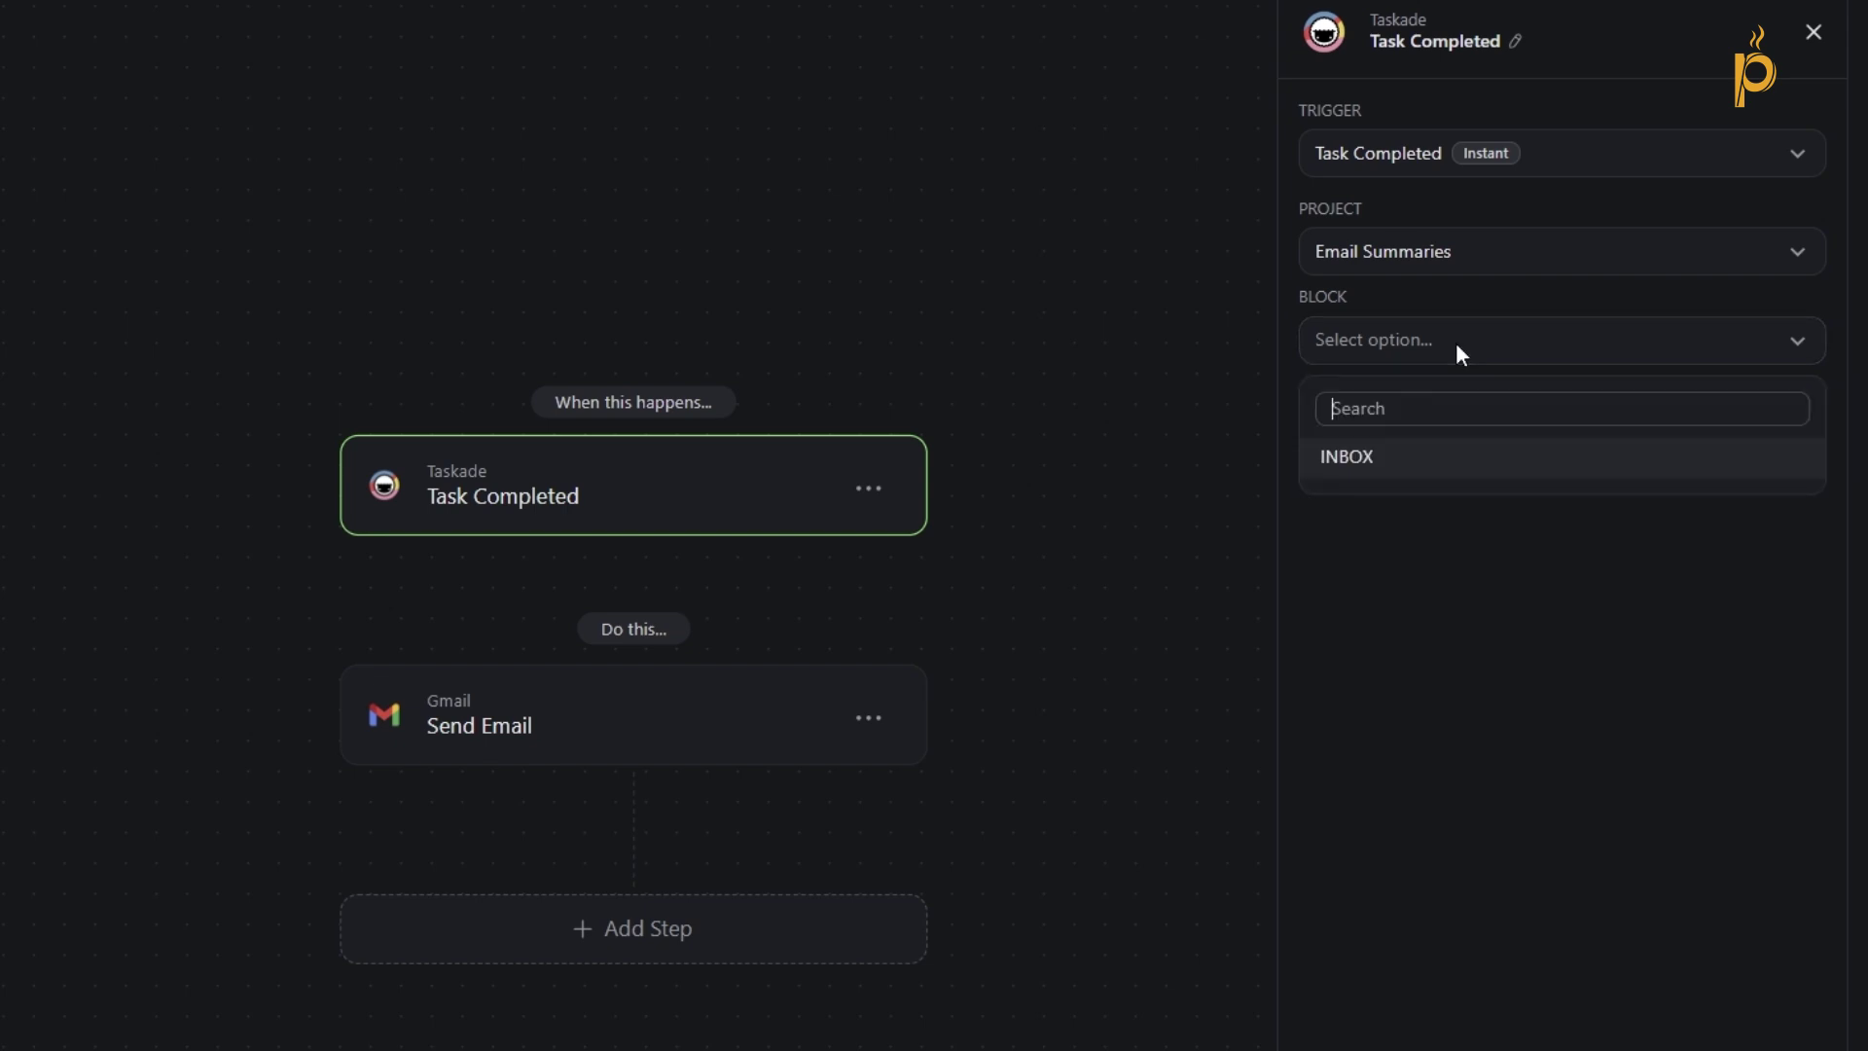
pyautogui.click(1352, 459)
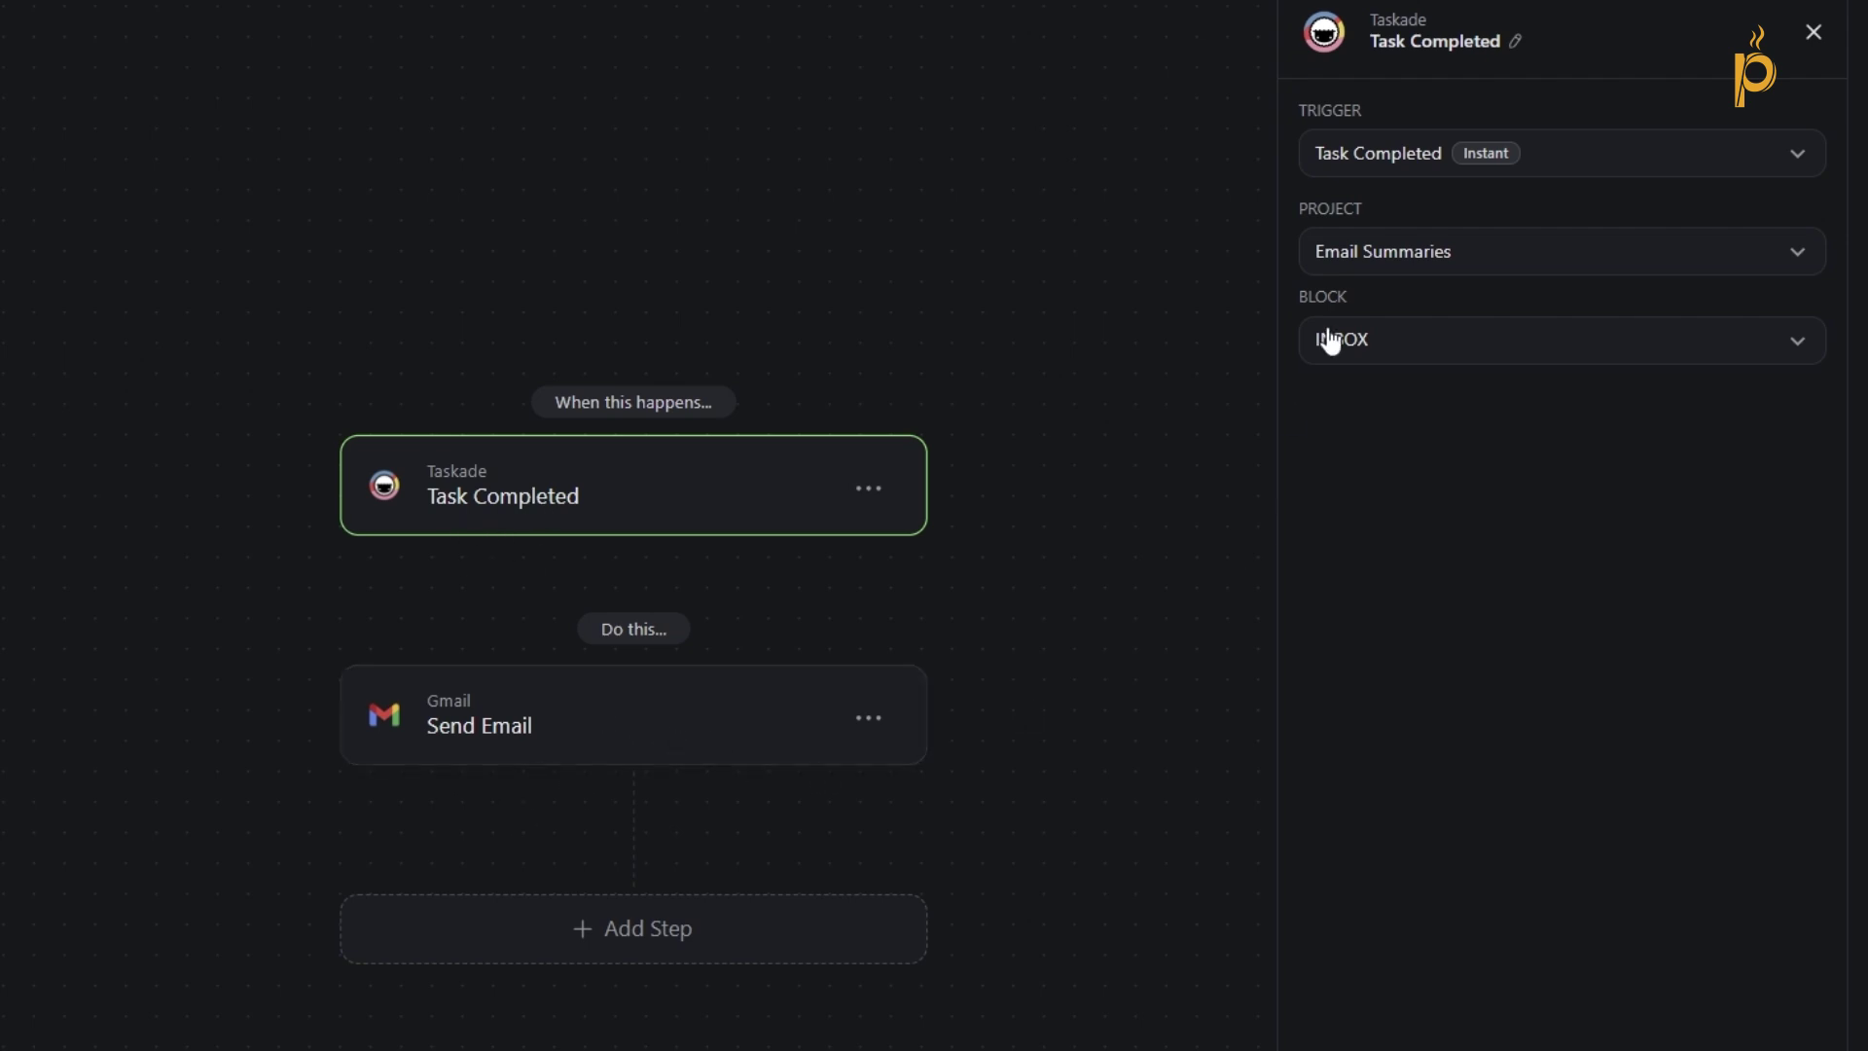
# Open the Gmail Send Email action and test its Gmail account connection.
pyautogui.click(575, 746)
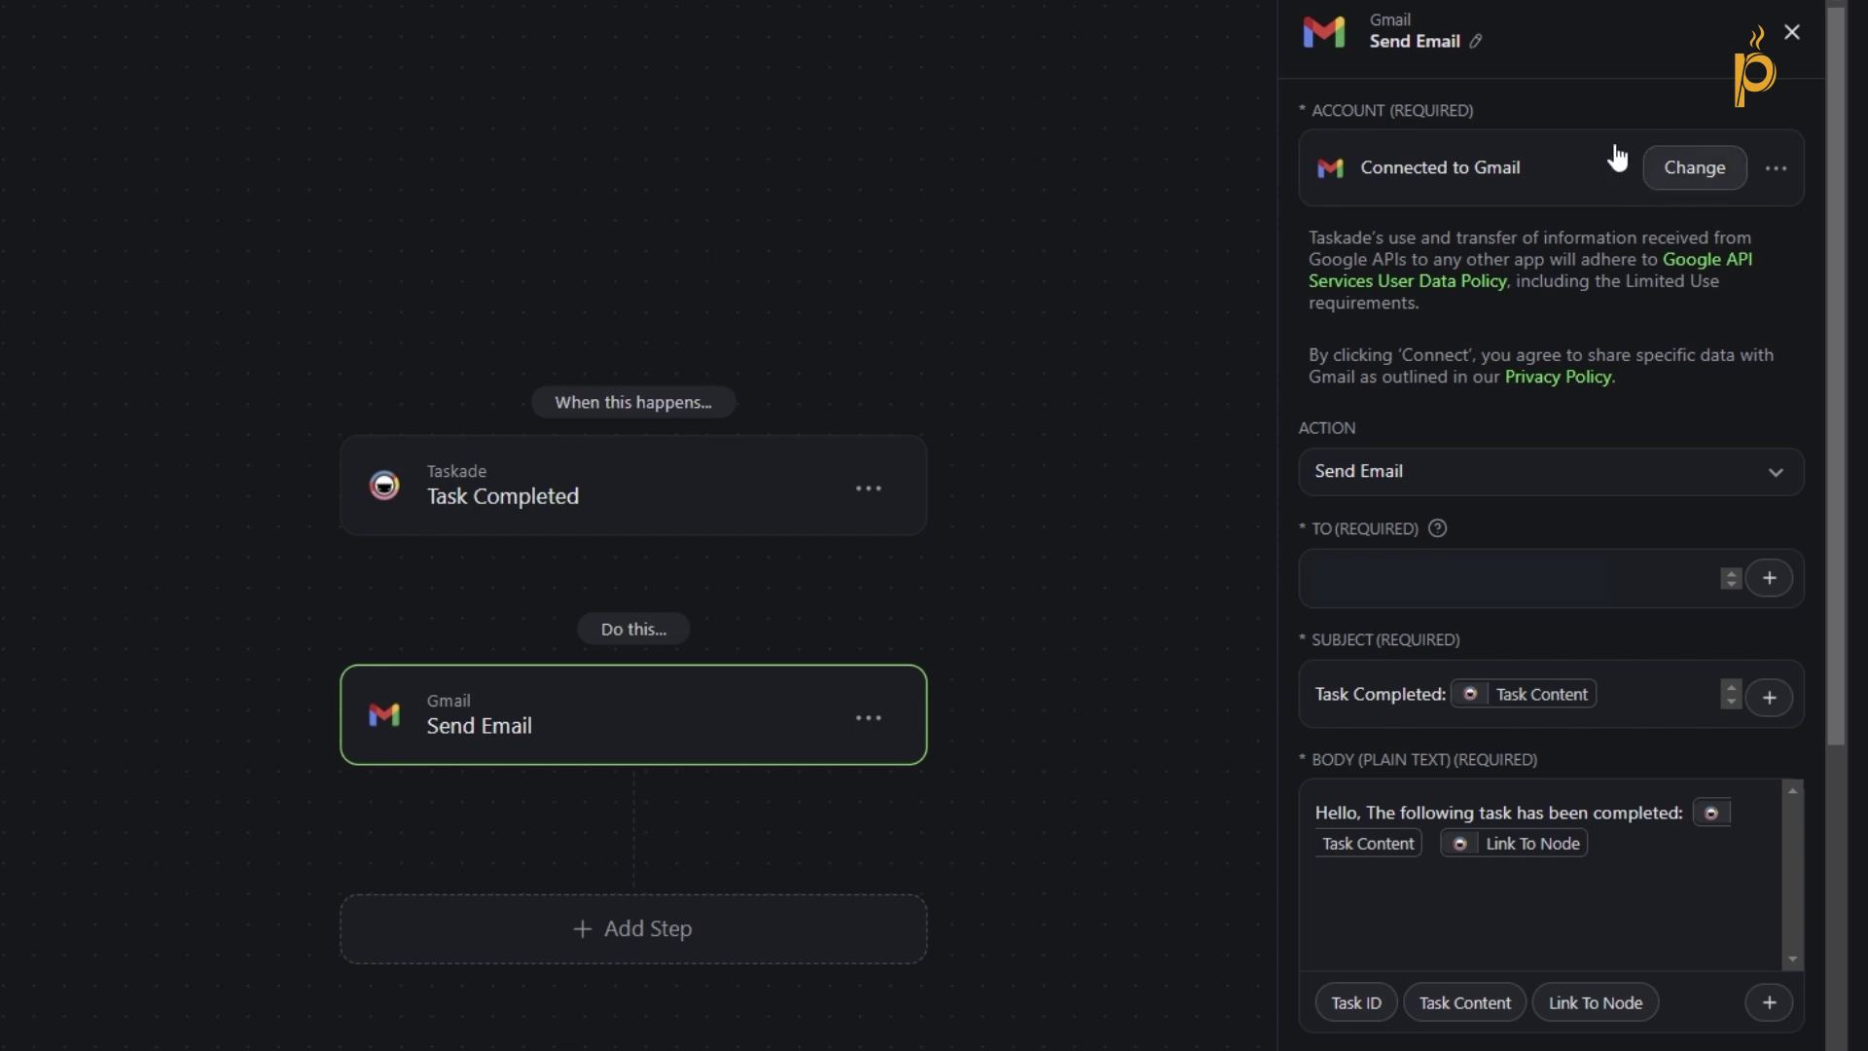
pyautogui.click(1777, 171)
pyautogui.click(1644, 257)
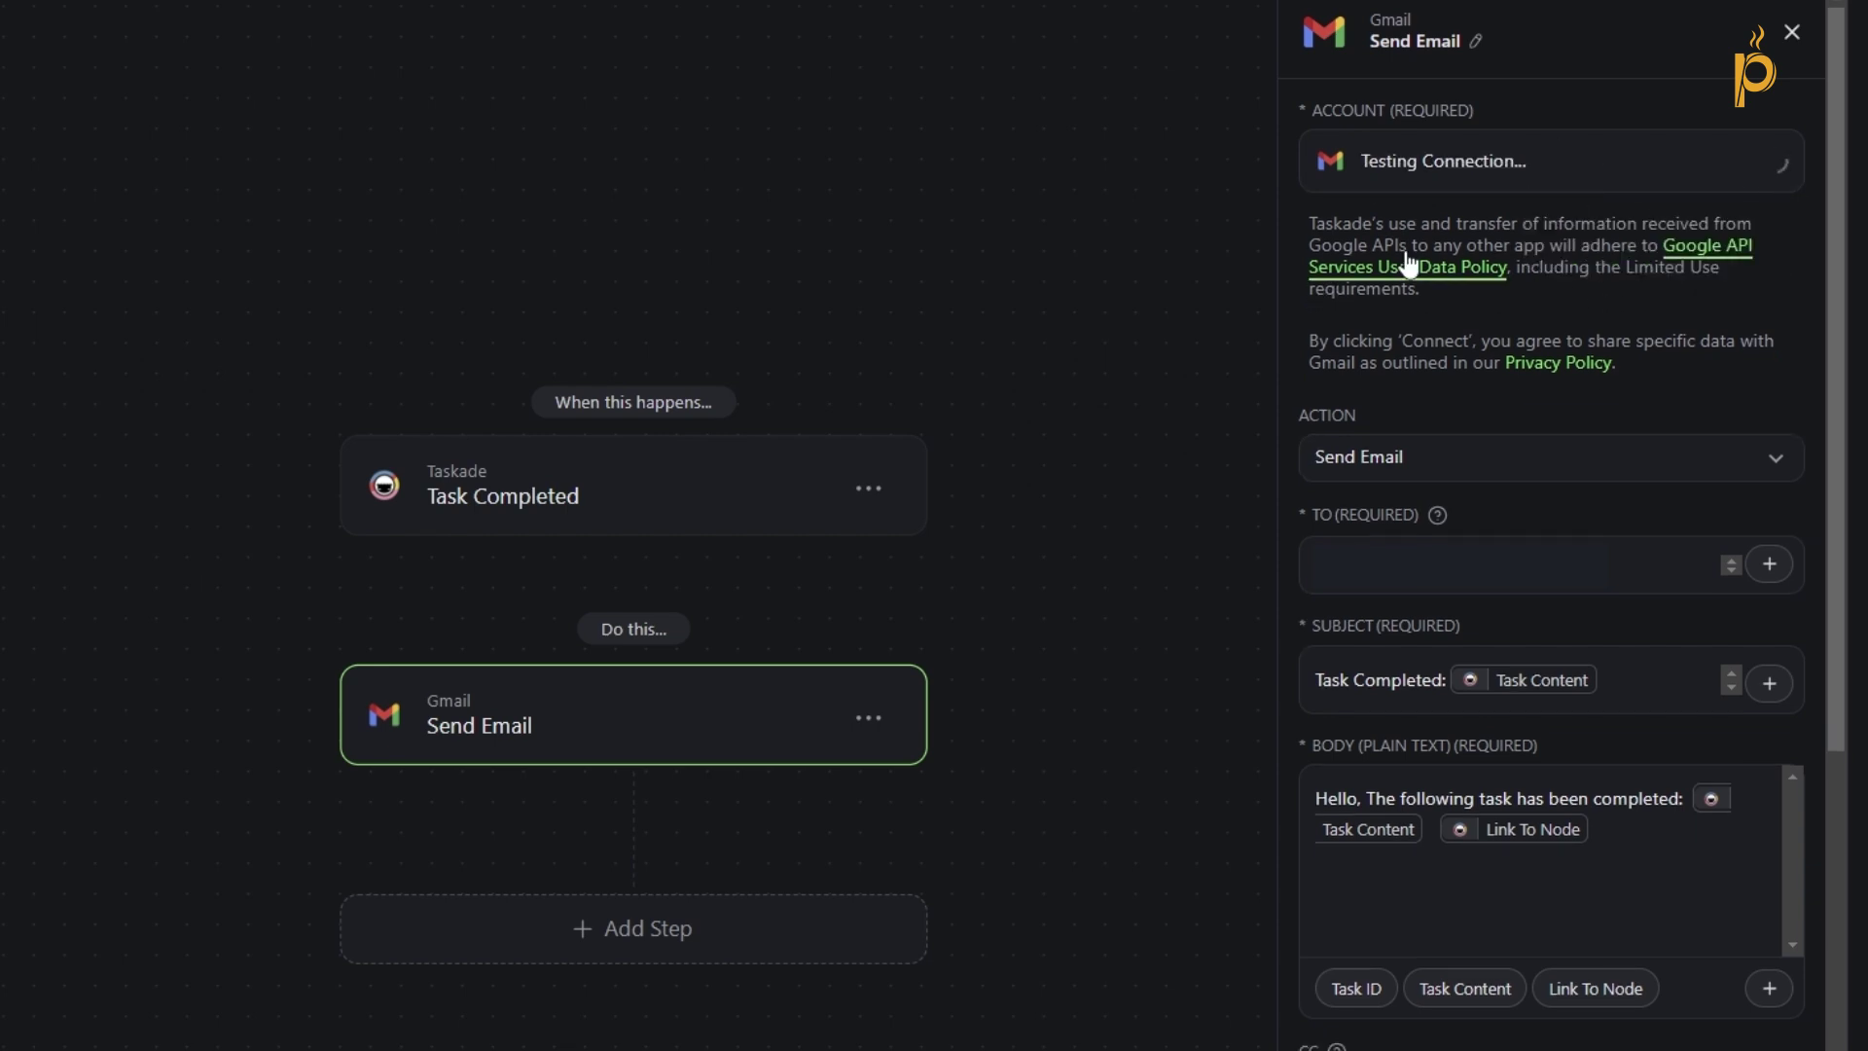
pyautogui.moveTo(1545, 149); pyautogui.dragTo(1620, 179)
# Highlight the email's "Task Completed:" subject text and its entire plain-text body in the Send Email action.
pyautogui.scroll(-3, 1602, 308)
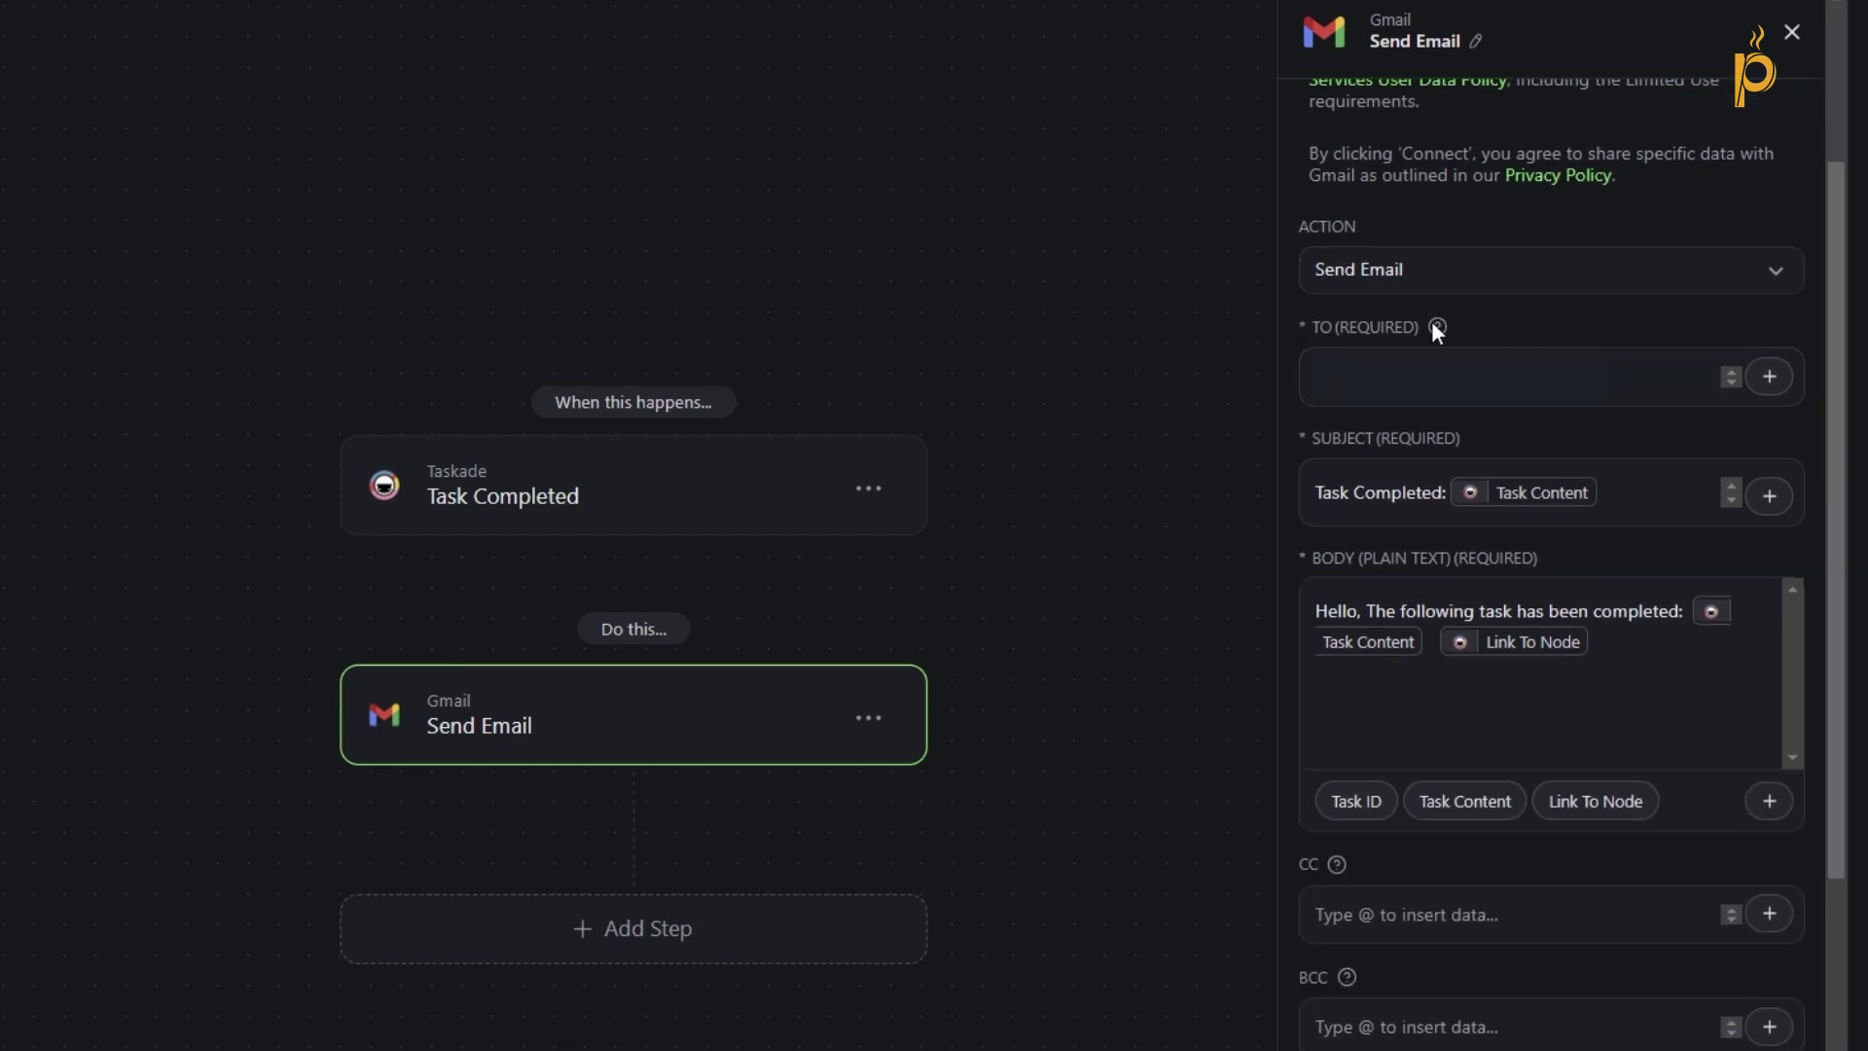
pyautogui.scroll(-2, 1538, 314)
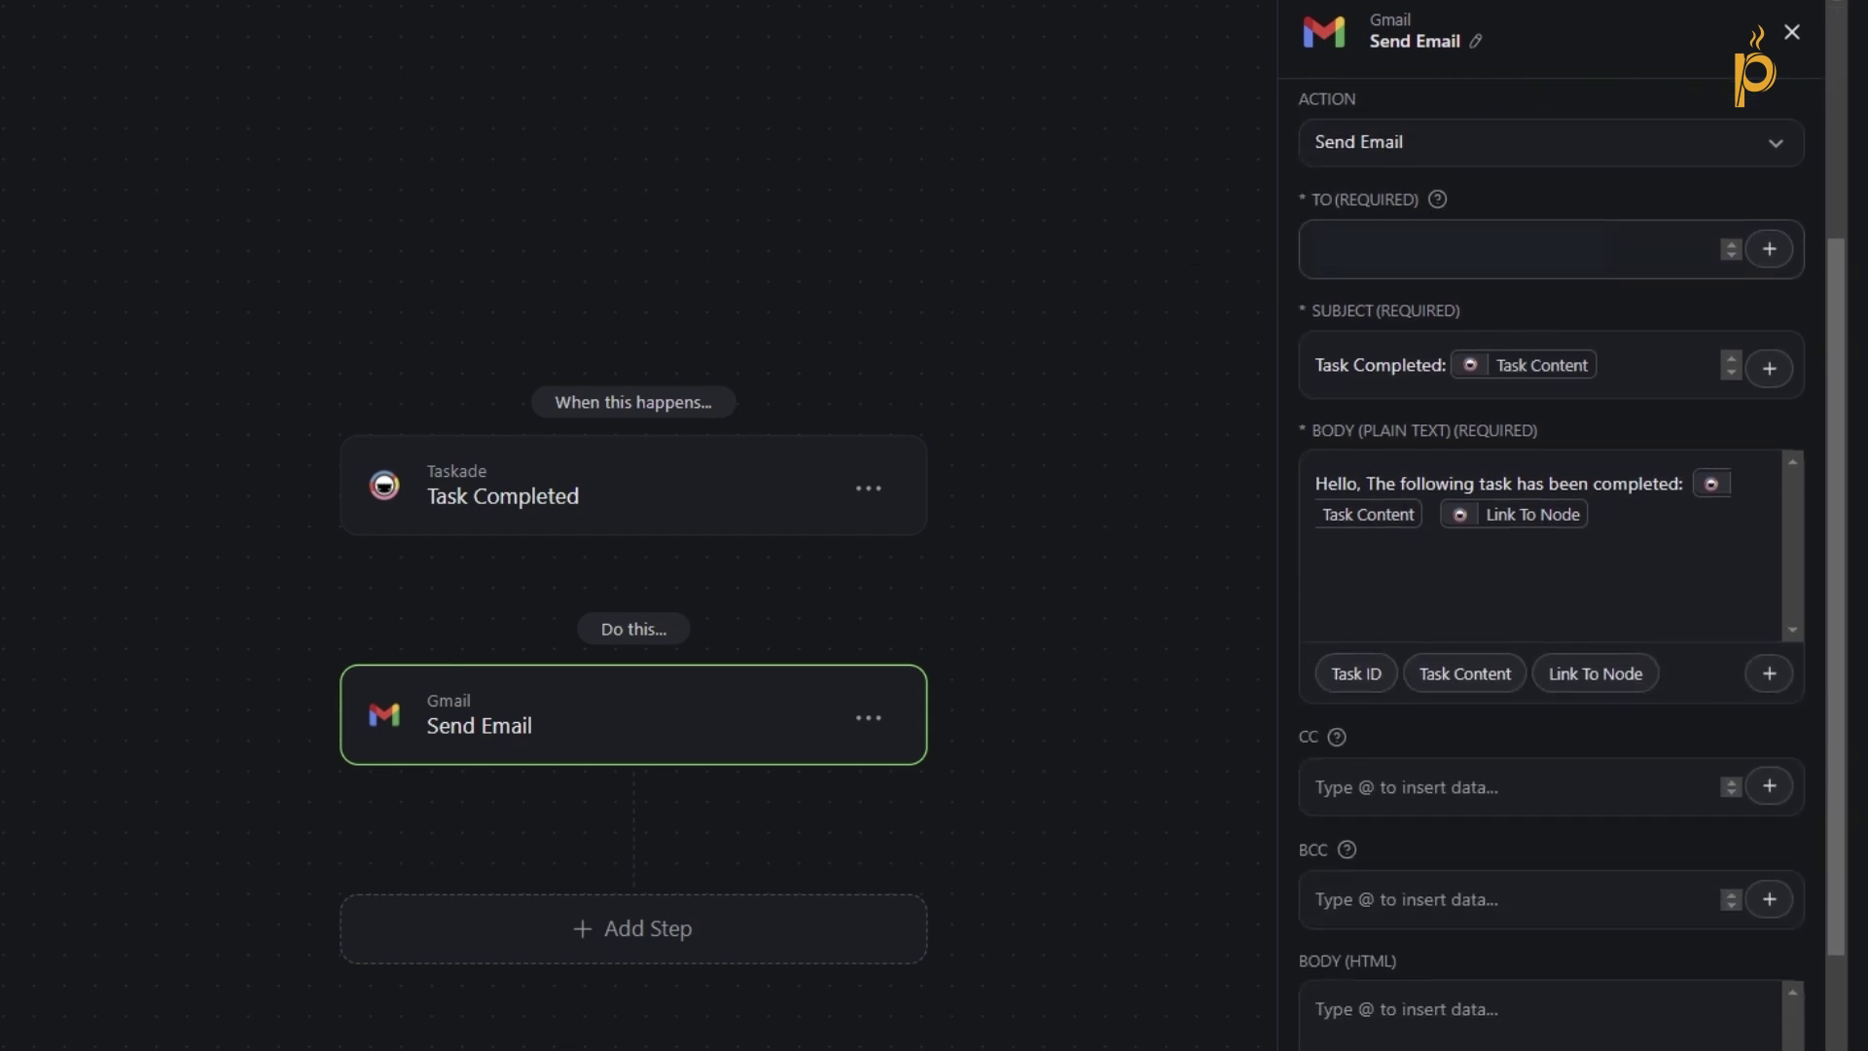
pyautogui.scroll(-2, 1362, 263)
pyautogui.moveTo(1313, 241); pyautogui.dragTo(1449, 241)
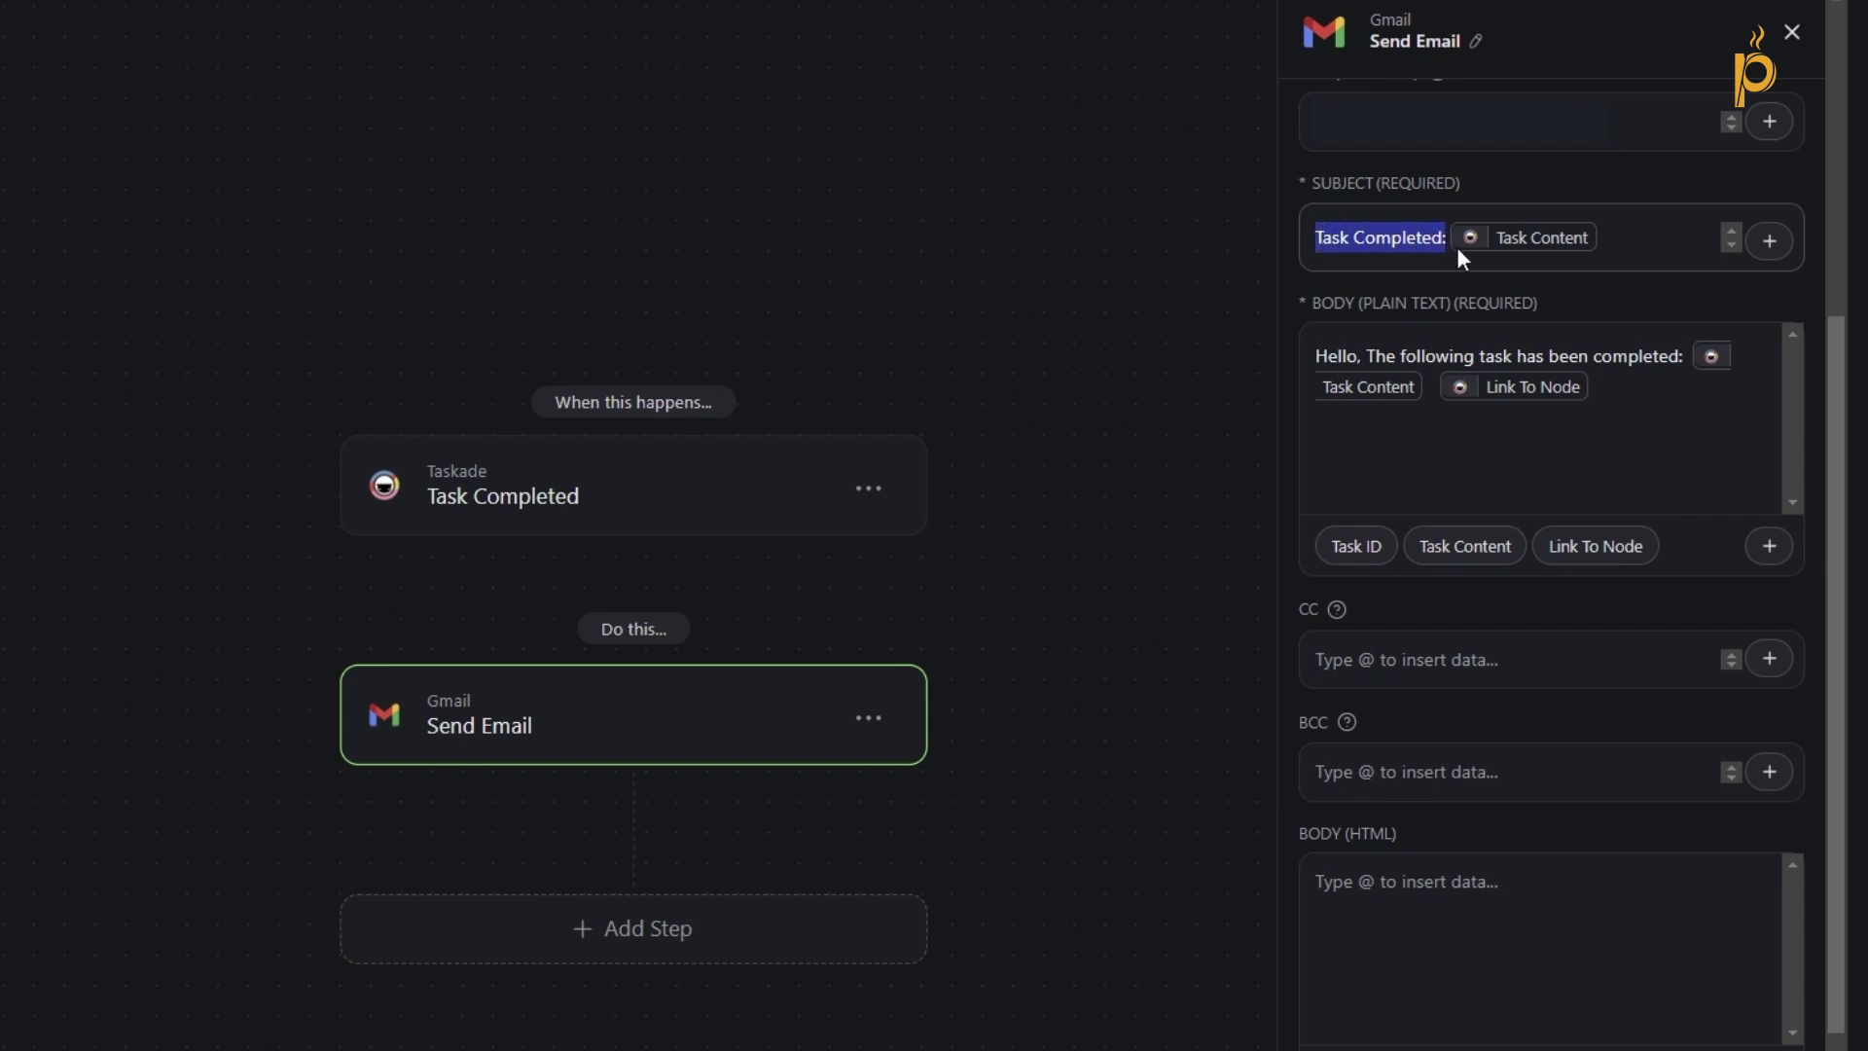
pyautogui.click(1561, 241)
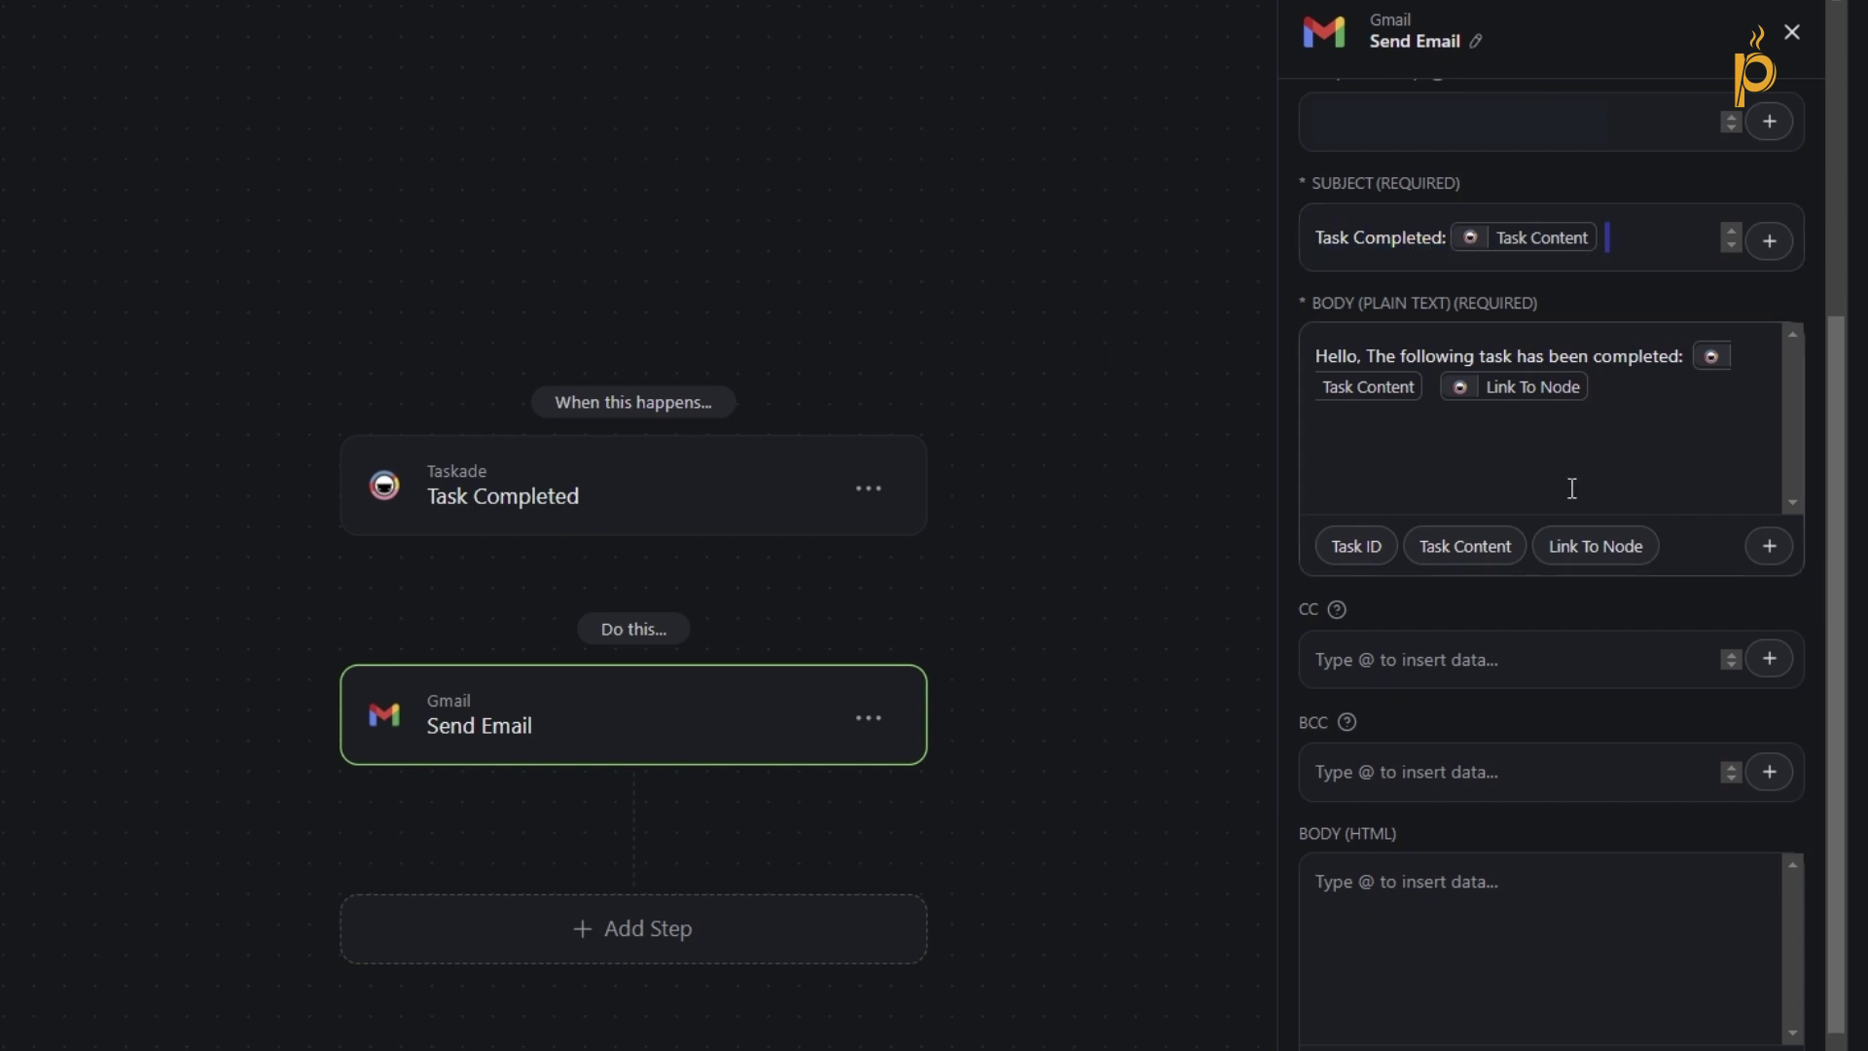
pyautogui.moveTo(1618, 405); pyautogui.dragTo(1268, 312)
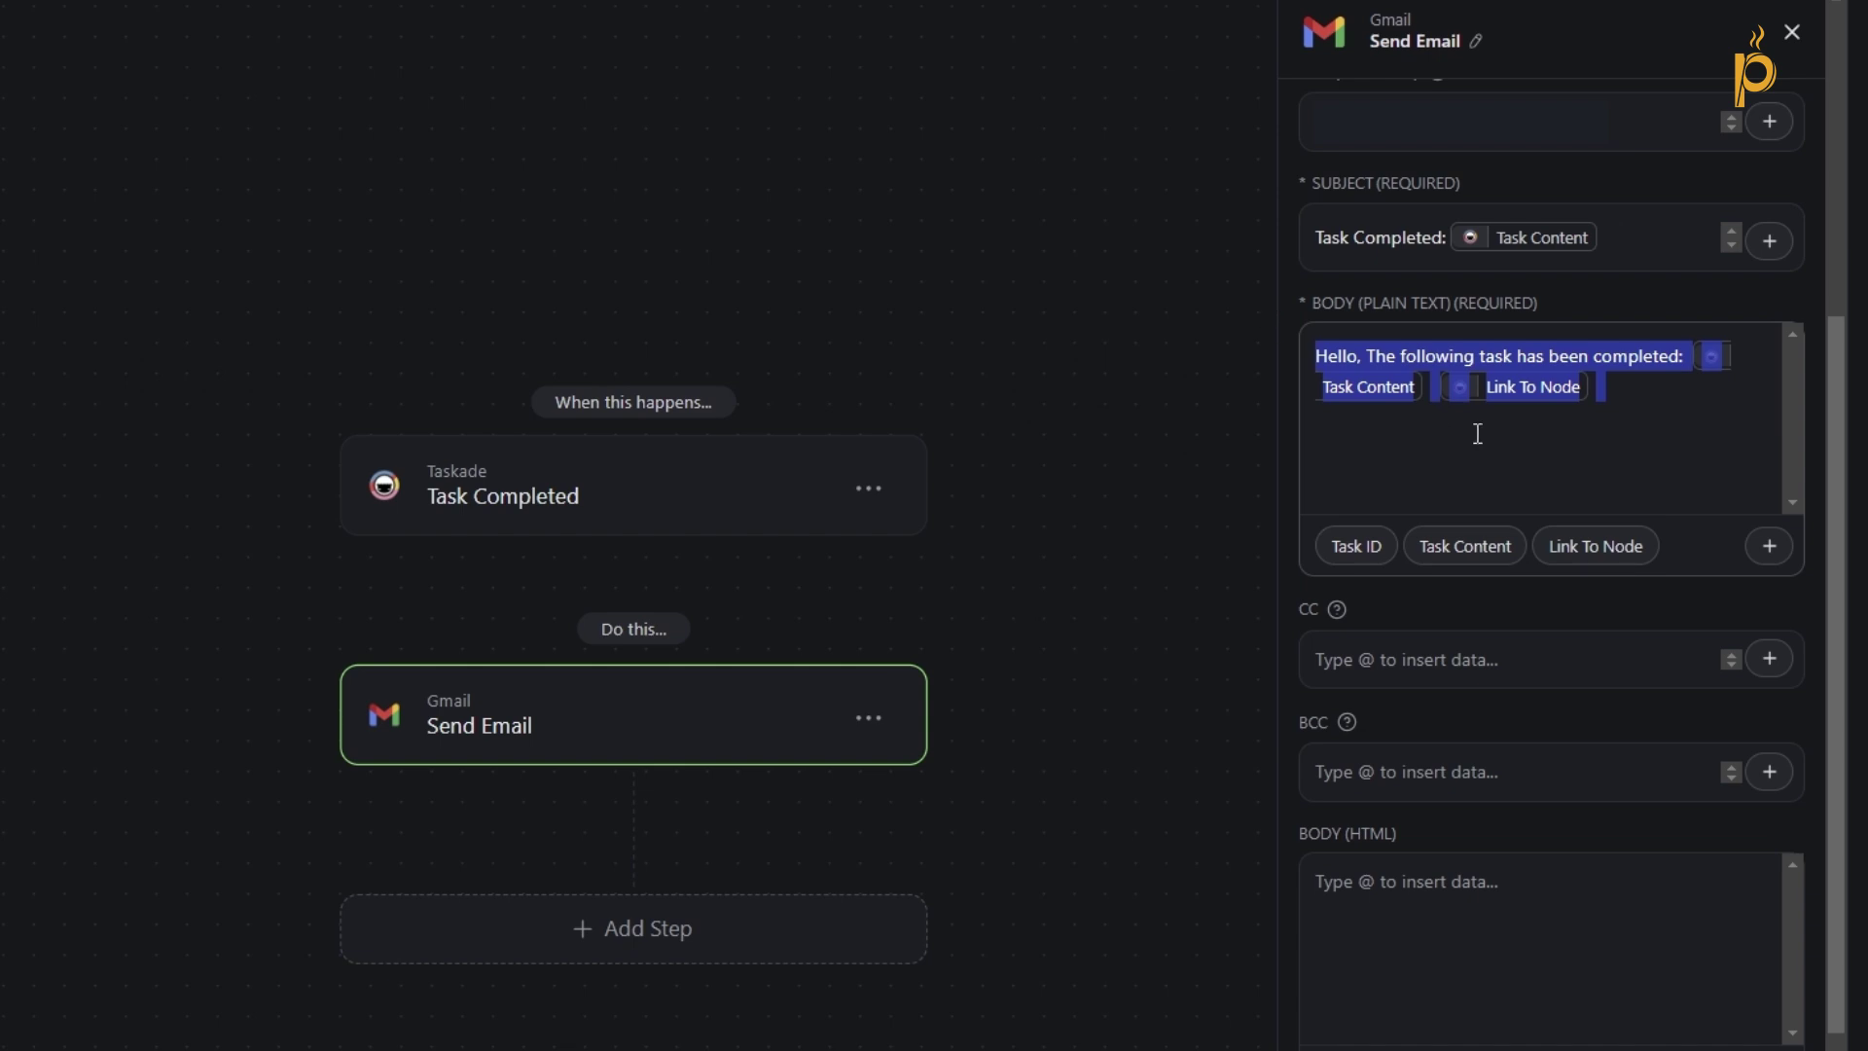
pyautogui.click(1352, 425)
pyautogui.scroll(-2, 1415, 248)
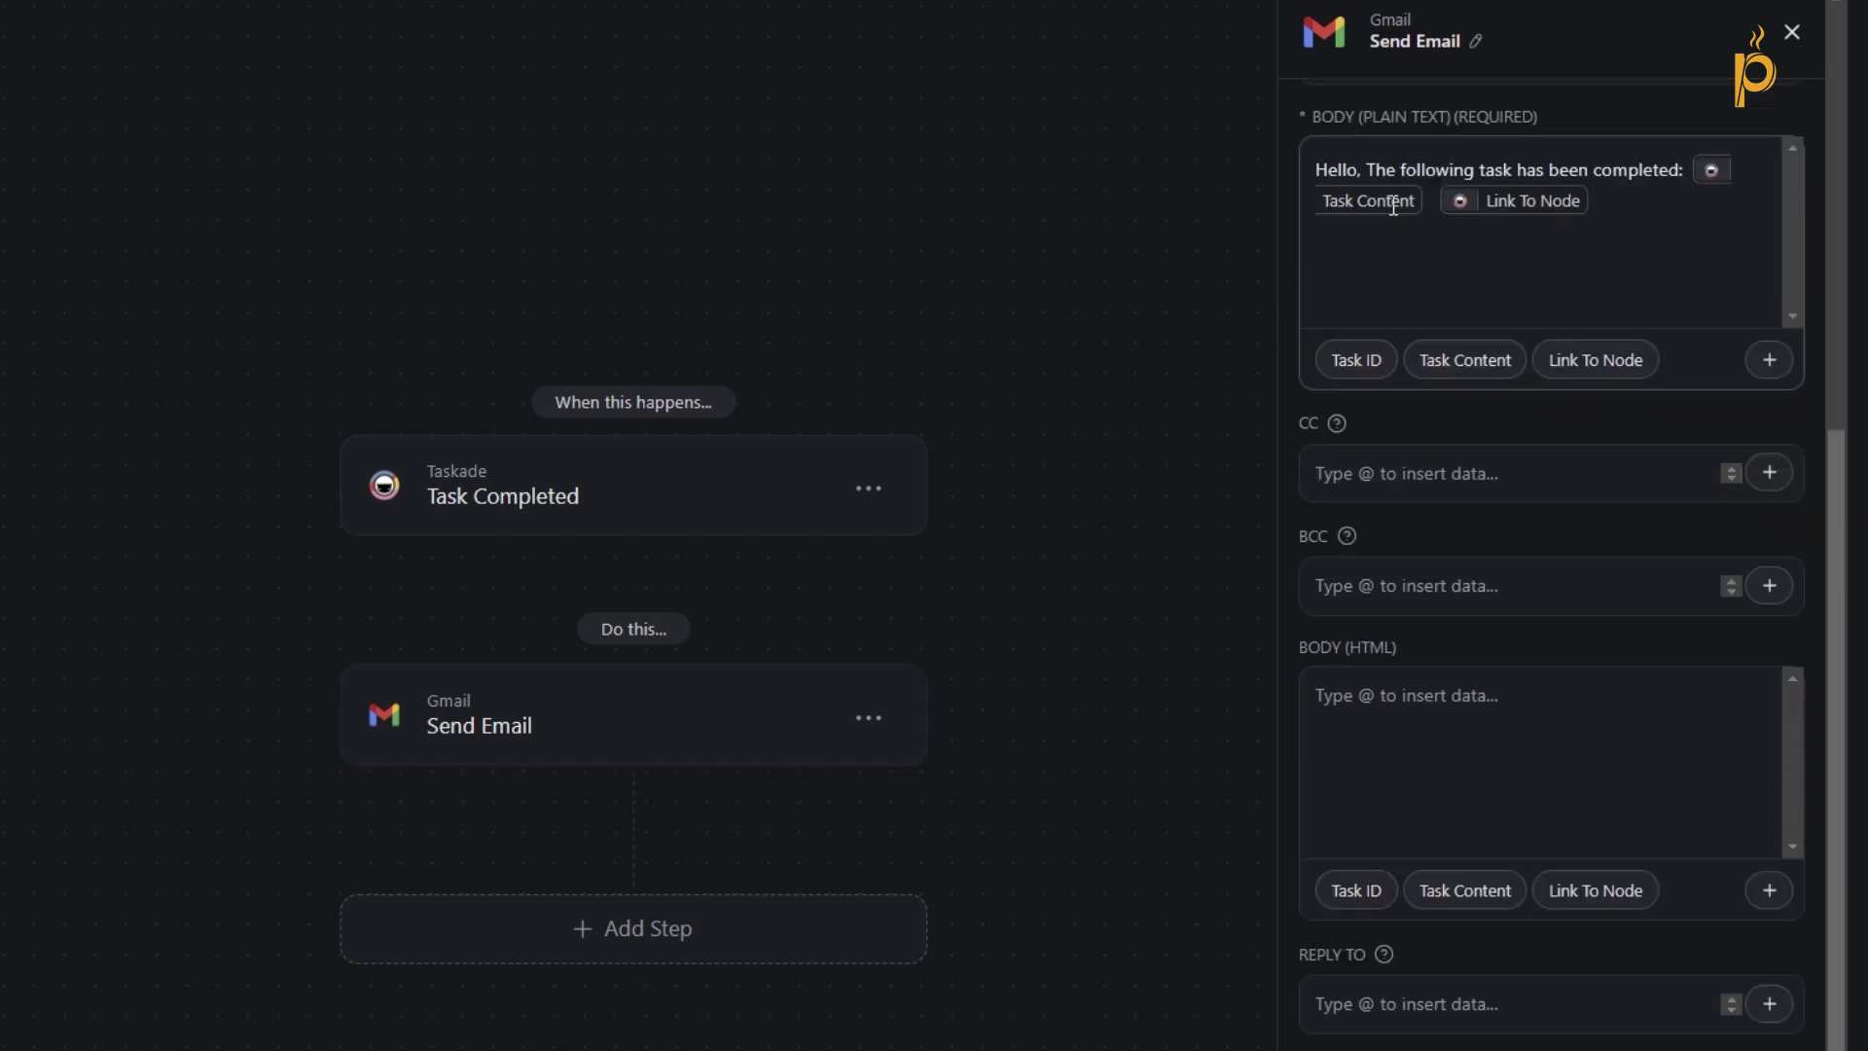
# Highlight the body's opening sentence and view the Task Completed data fields that can be inserted into the plain-text body.
pyautogui.moveTo(1324, 166); pyautogui.dragTo(1728, 188)
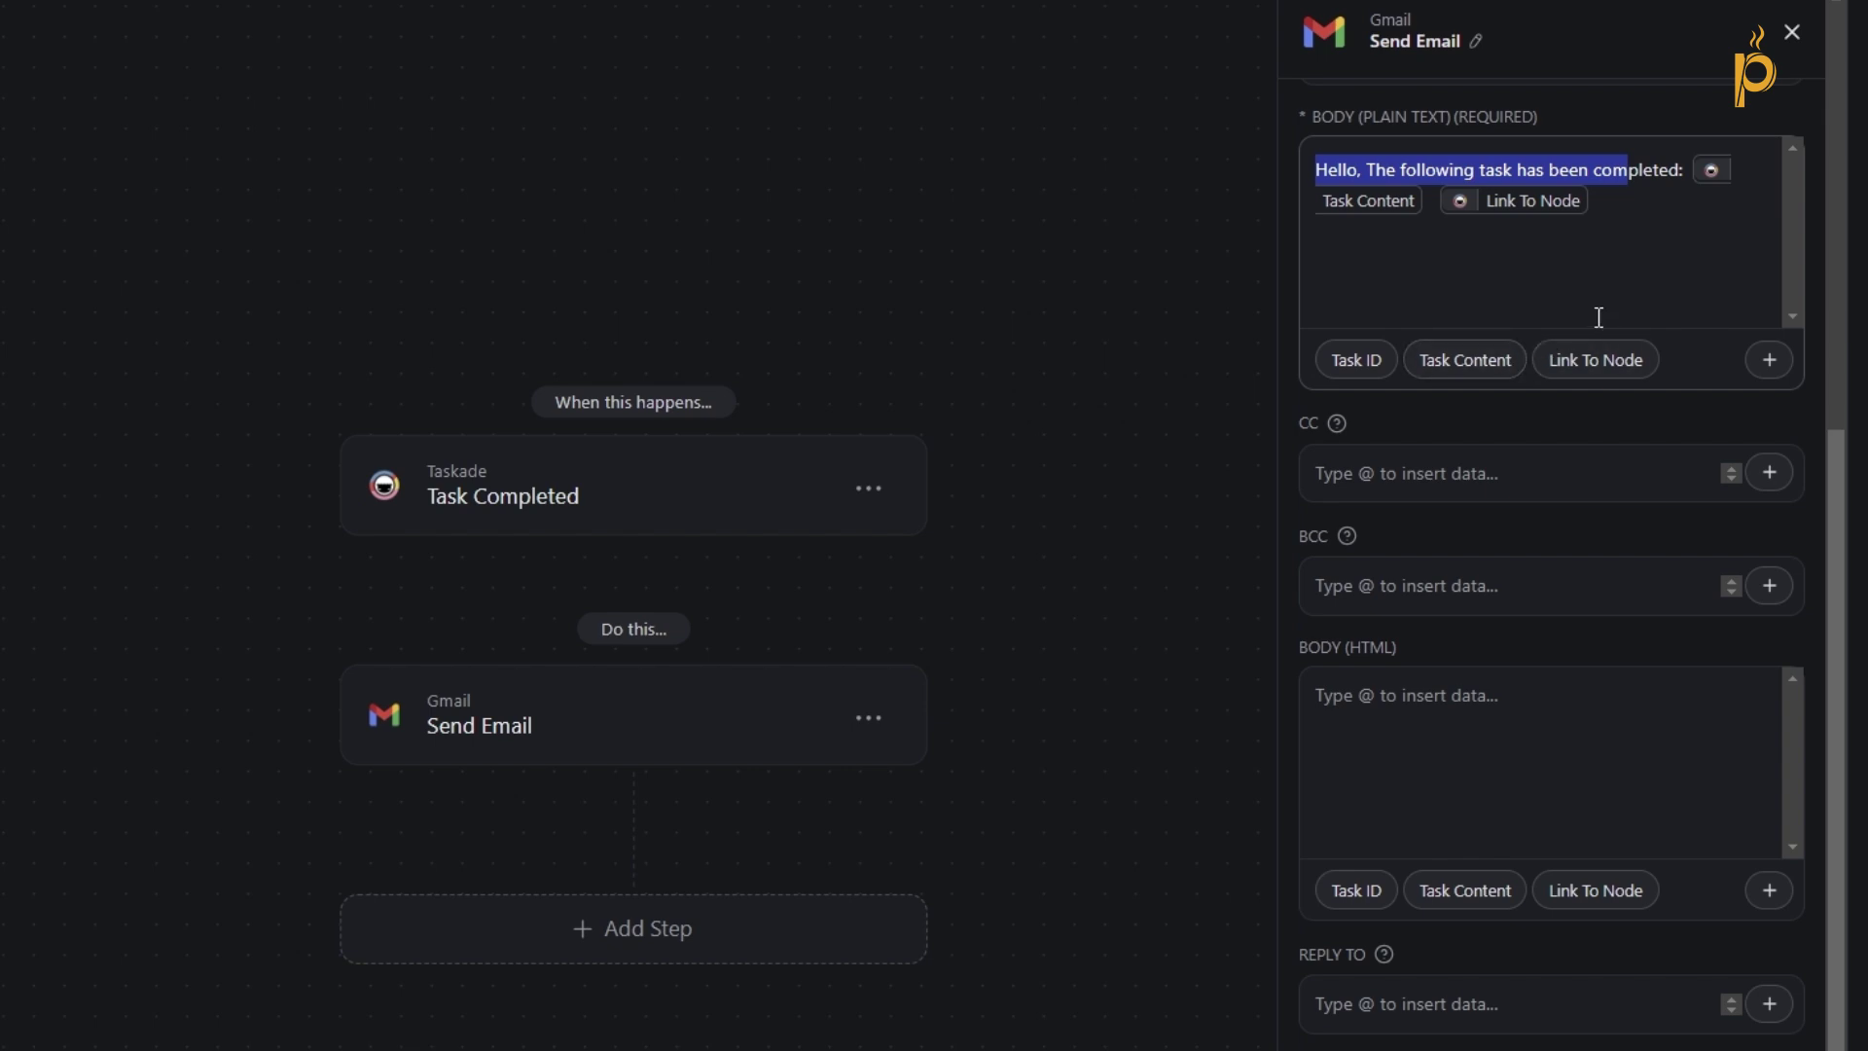
pyautogui.click(1447, 256)
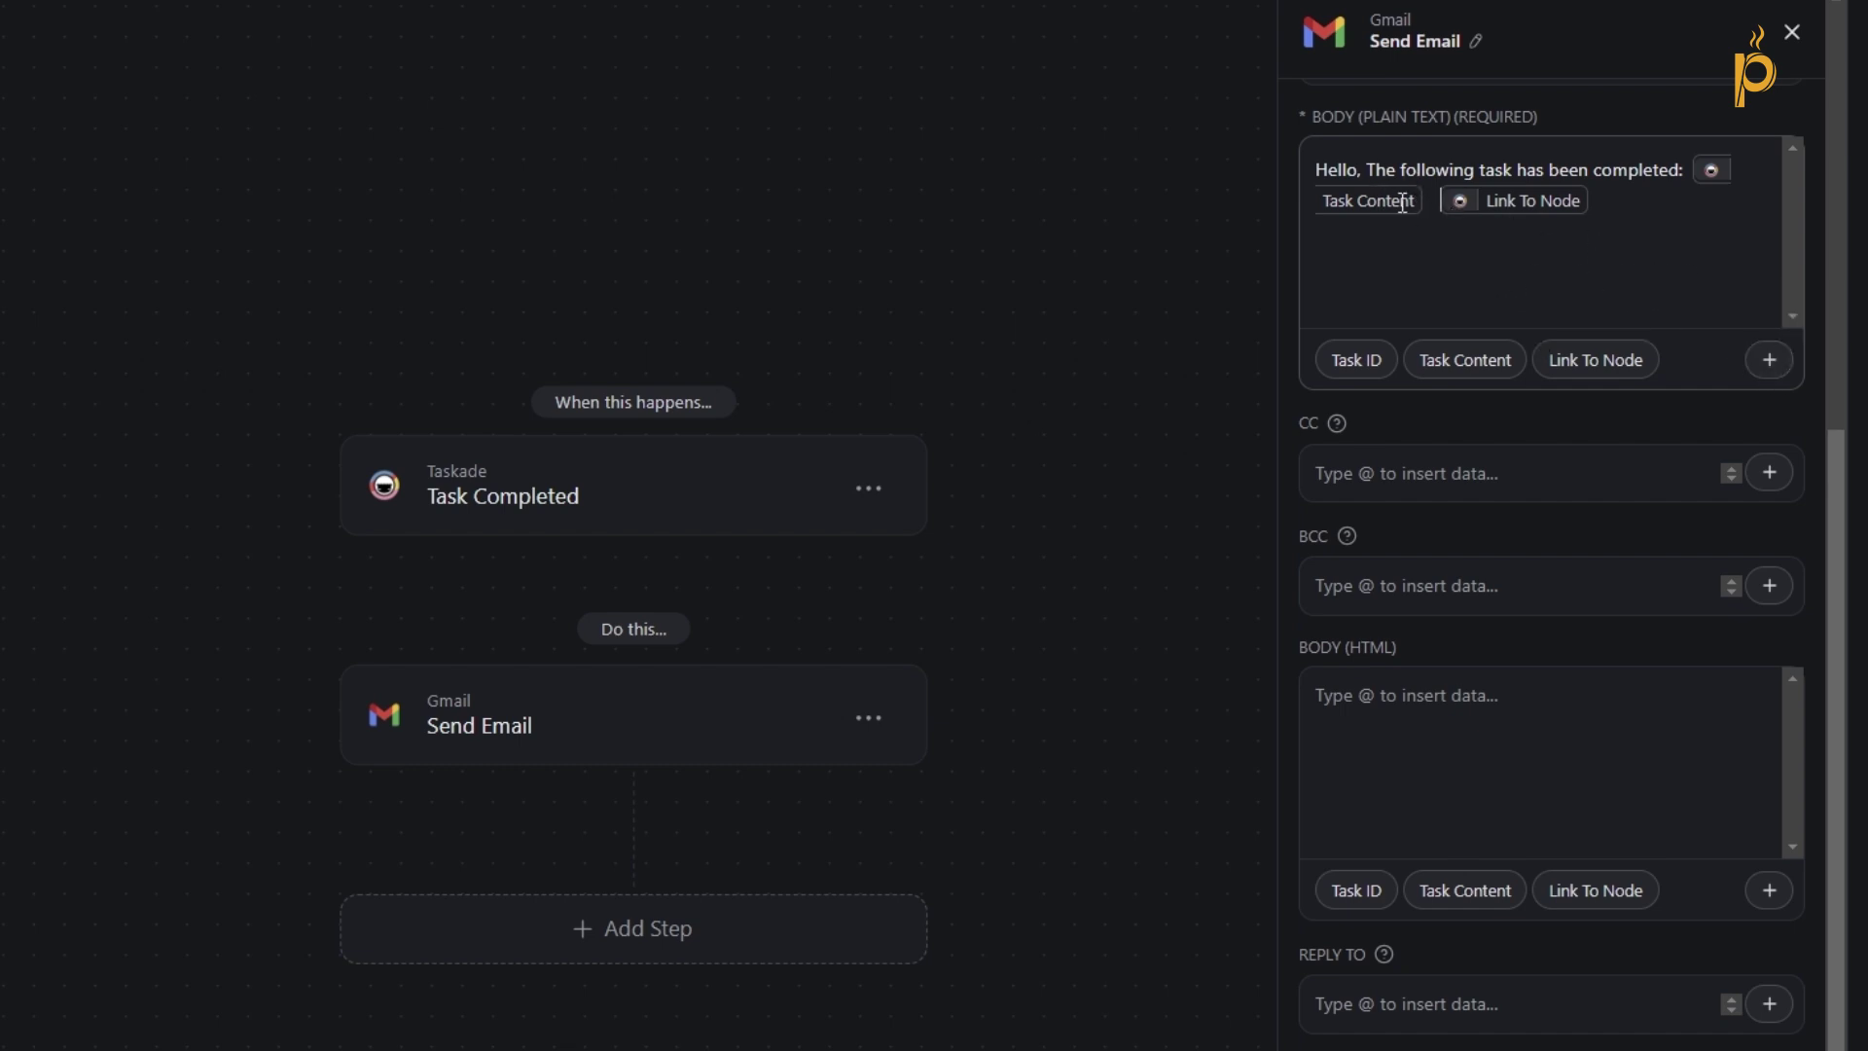
pyautogui.click(1771, 366)
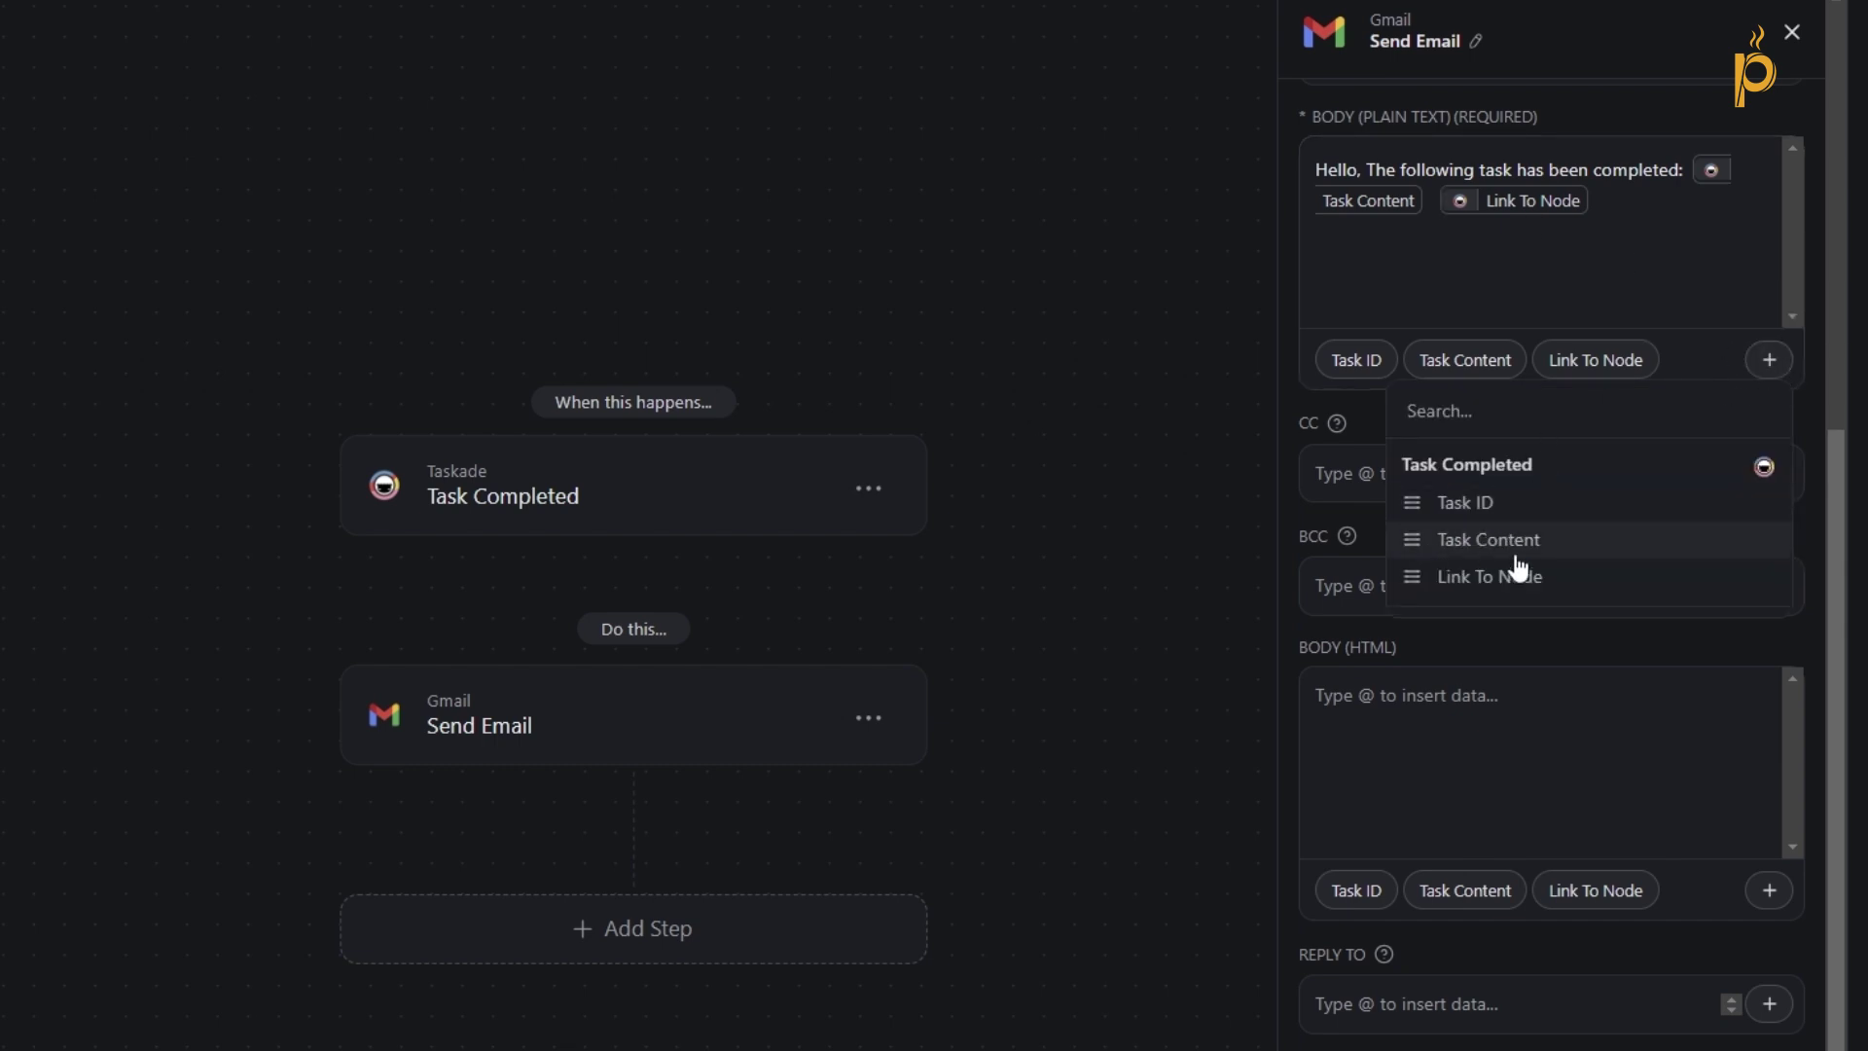
pyautogui.click(1611, 215)
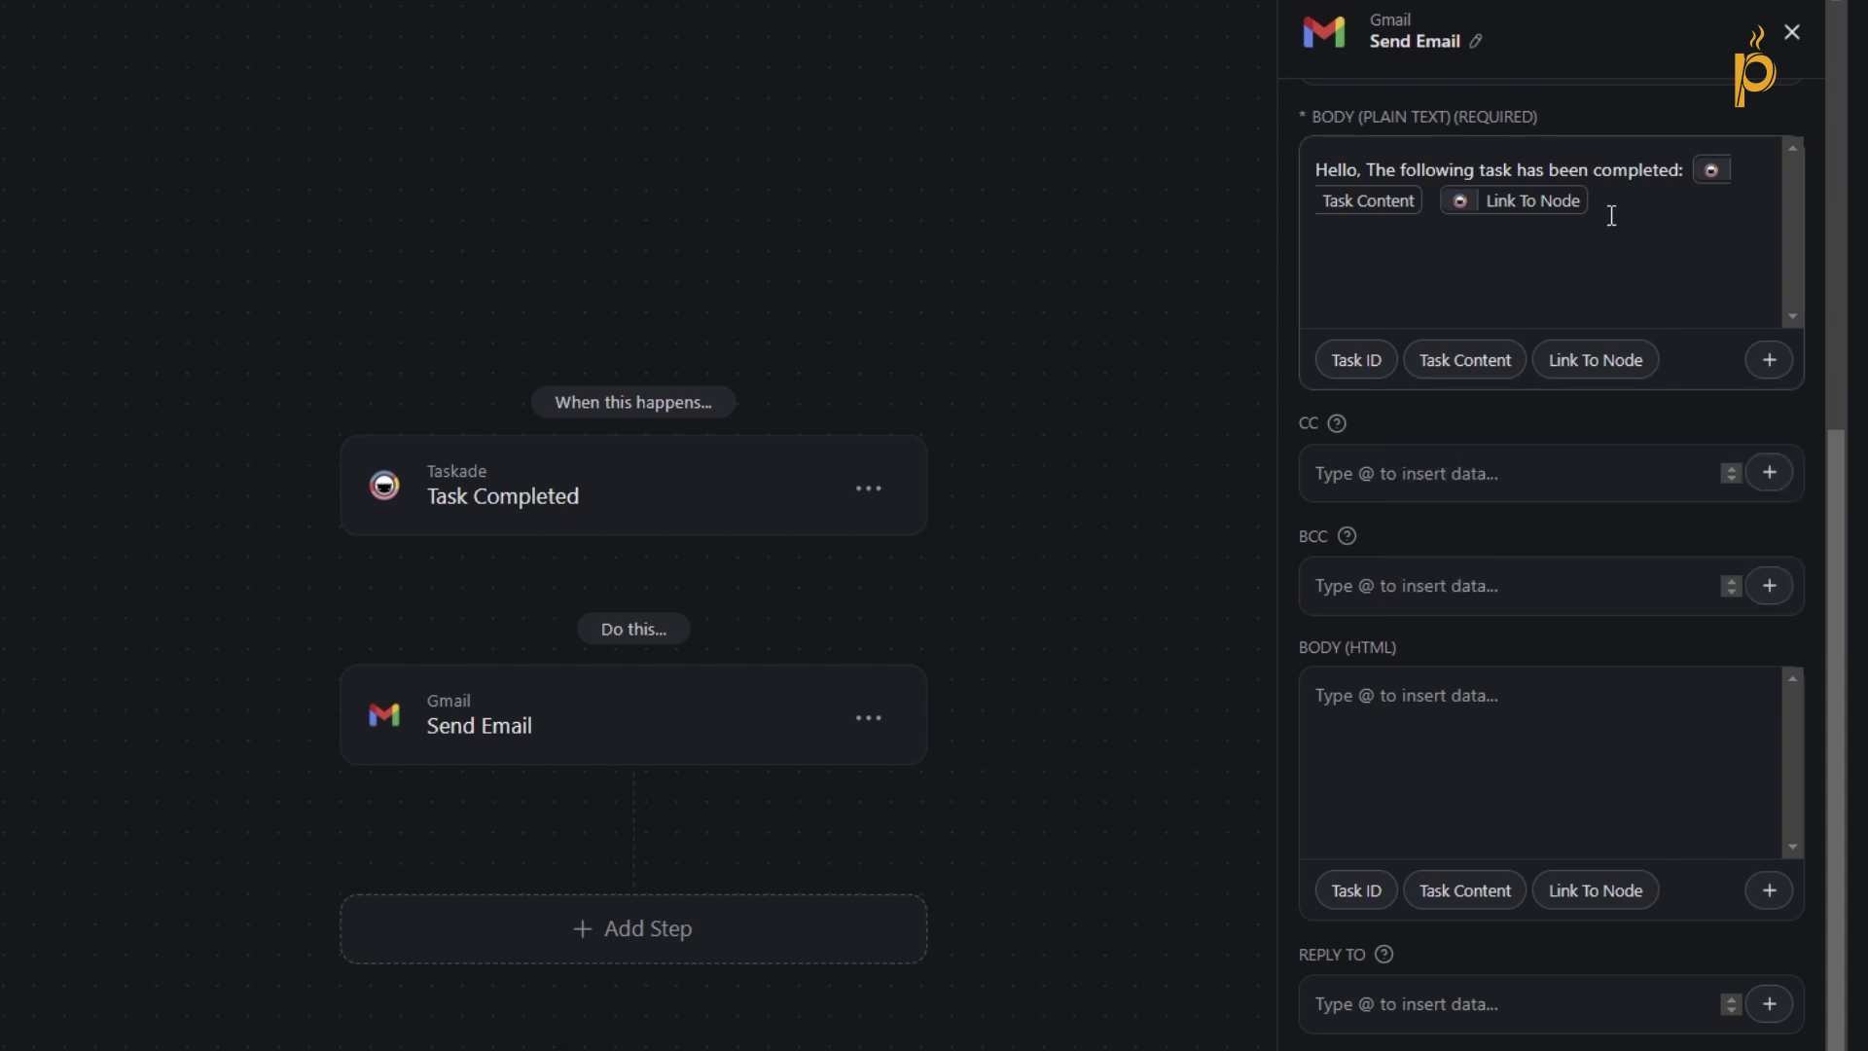
pyautogui.hotkey('ctrl', 'a')
pyautogui.click(1609, 267)
# Check the CC and HTML body fields, save the GMAIL - Send Email automation and return to the automations list.
pyautogui.click(1474, 474)
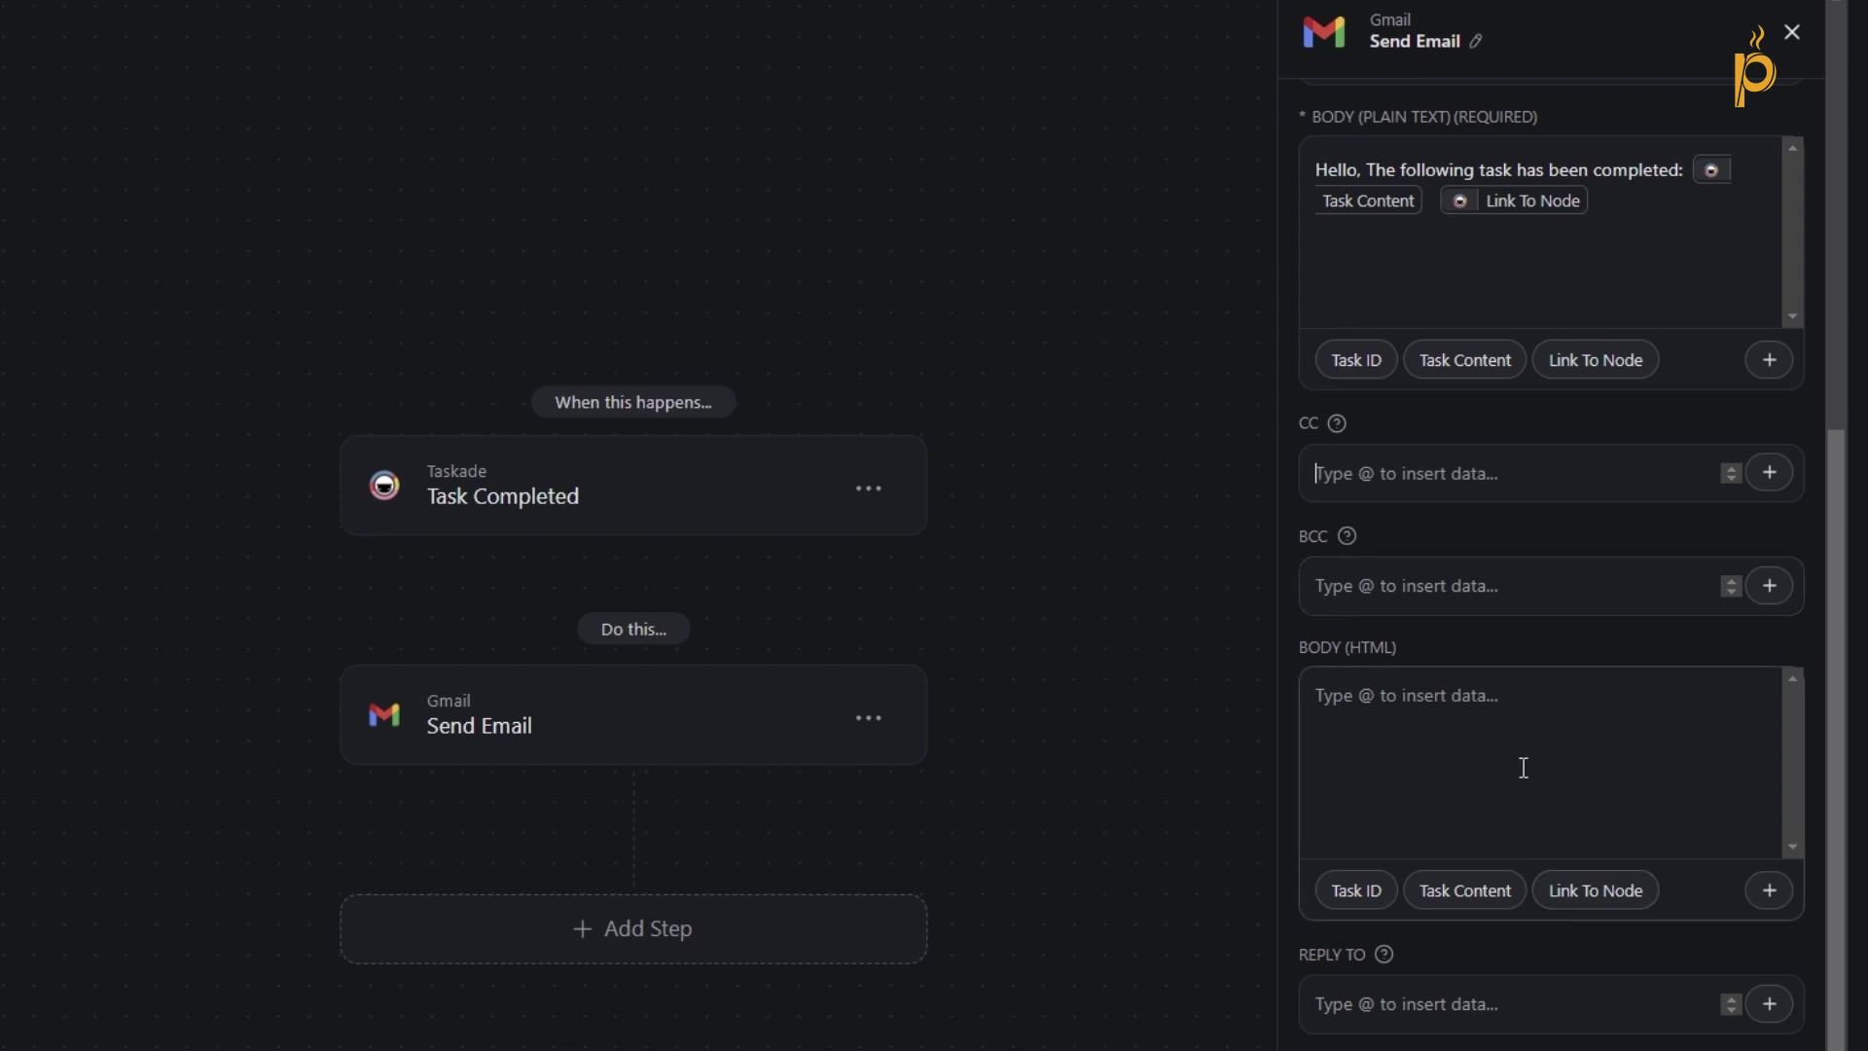
pyautogui.click(1540, 736)
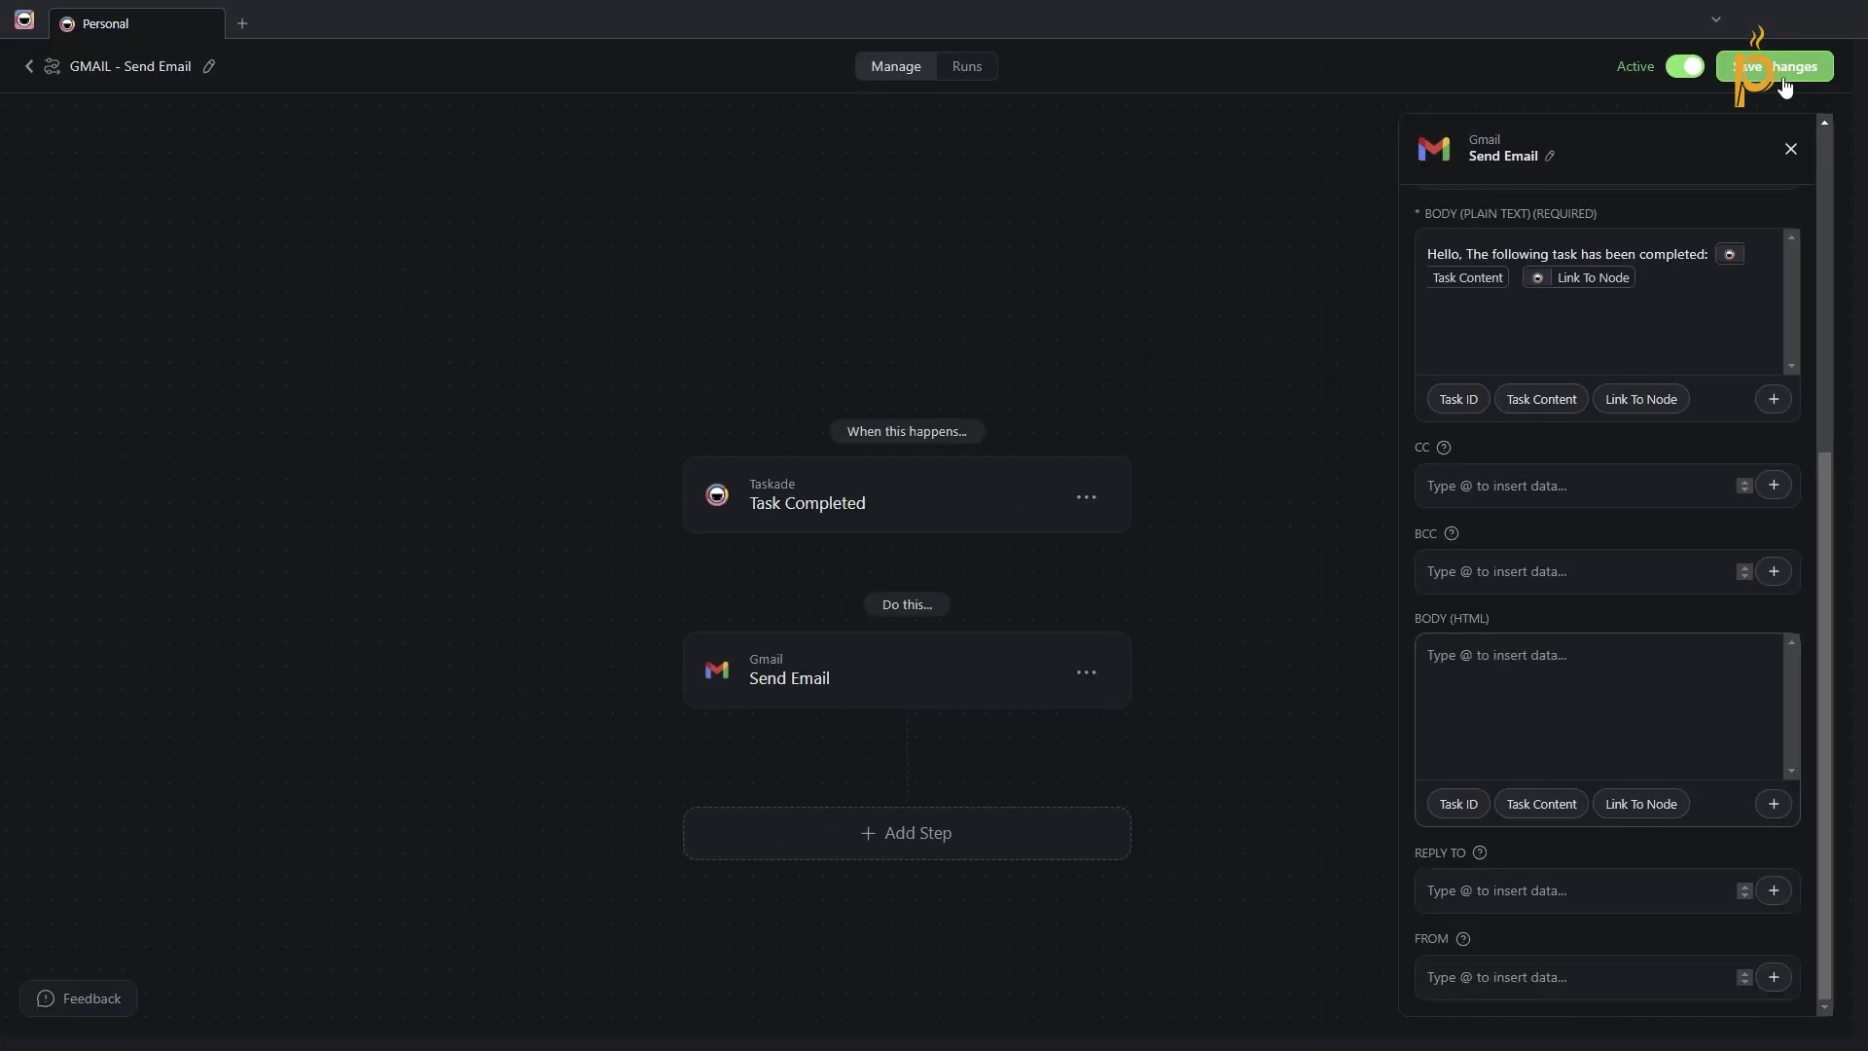
pyautogui.click(1783, 81)
pyautogui.click(28, 69)
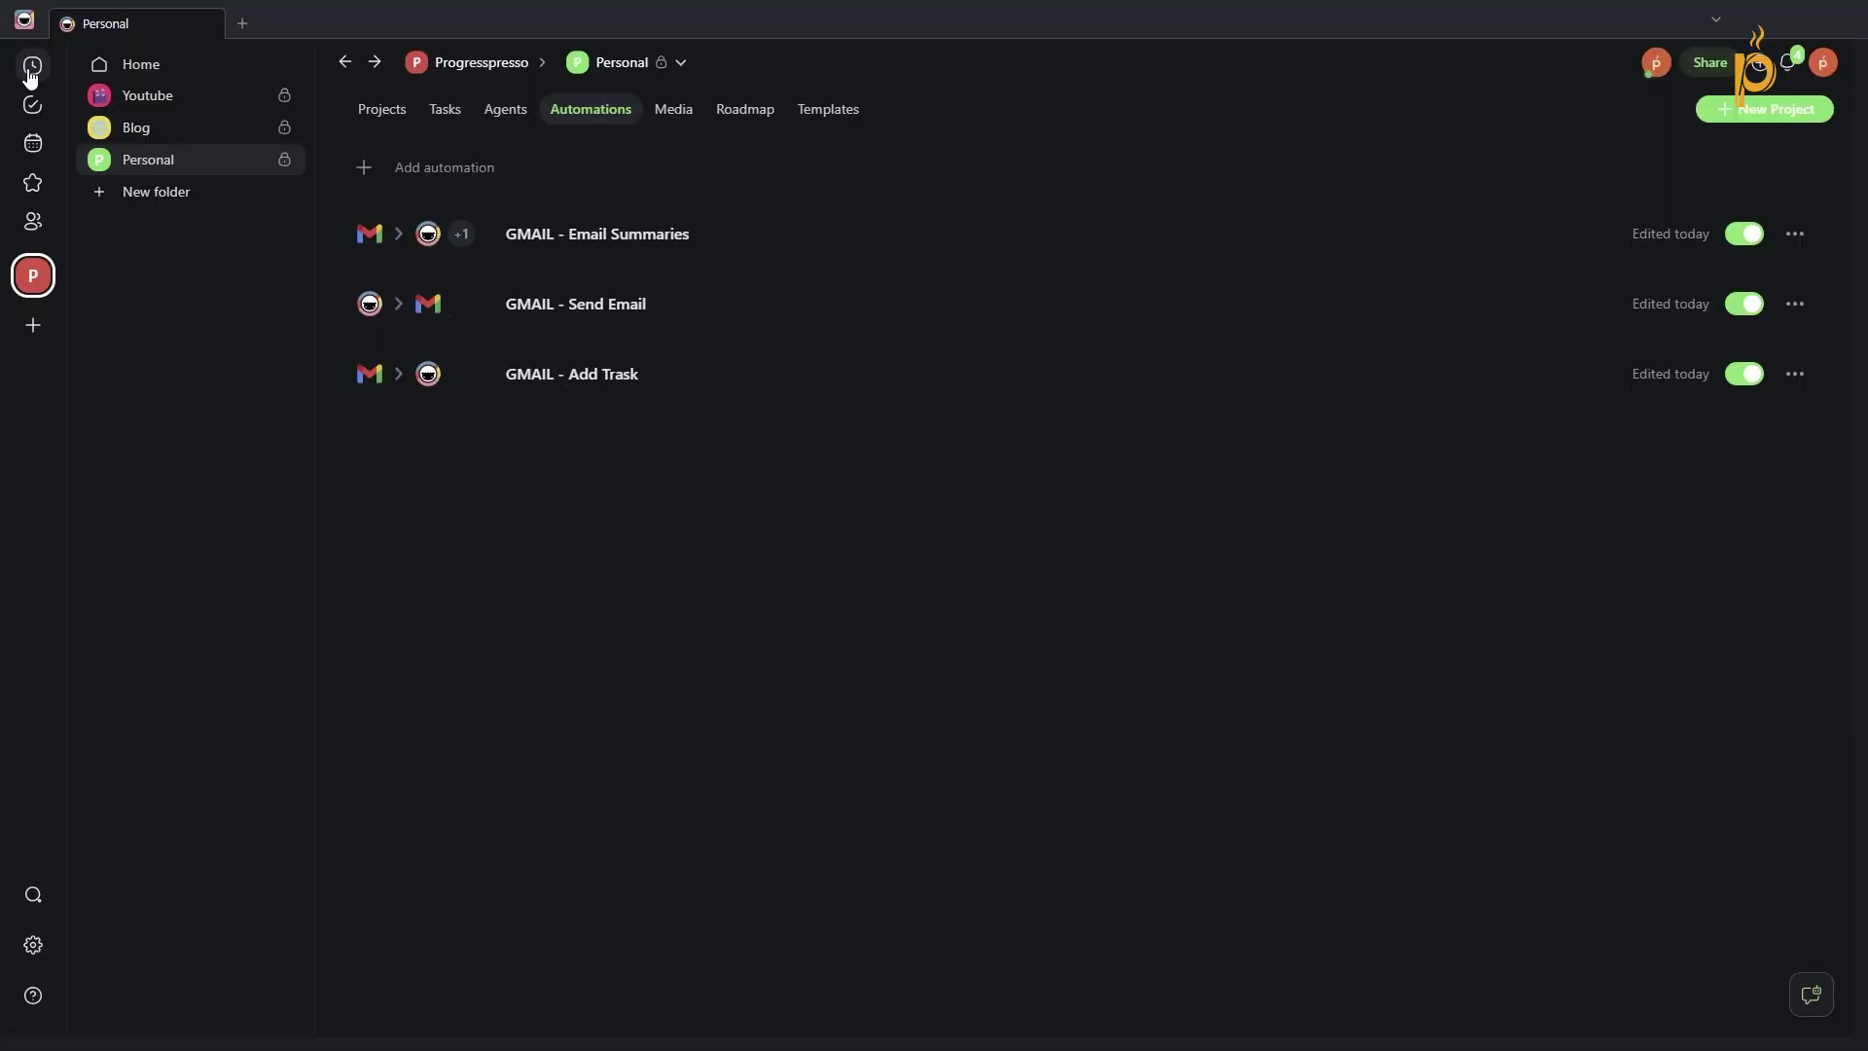
# Open the Email Summaries project in the Personal folder and mark the Update Project Plan Presentation V03 task as completed.
pyautogui.click(137, 166)
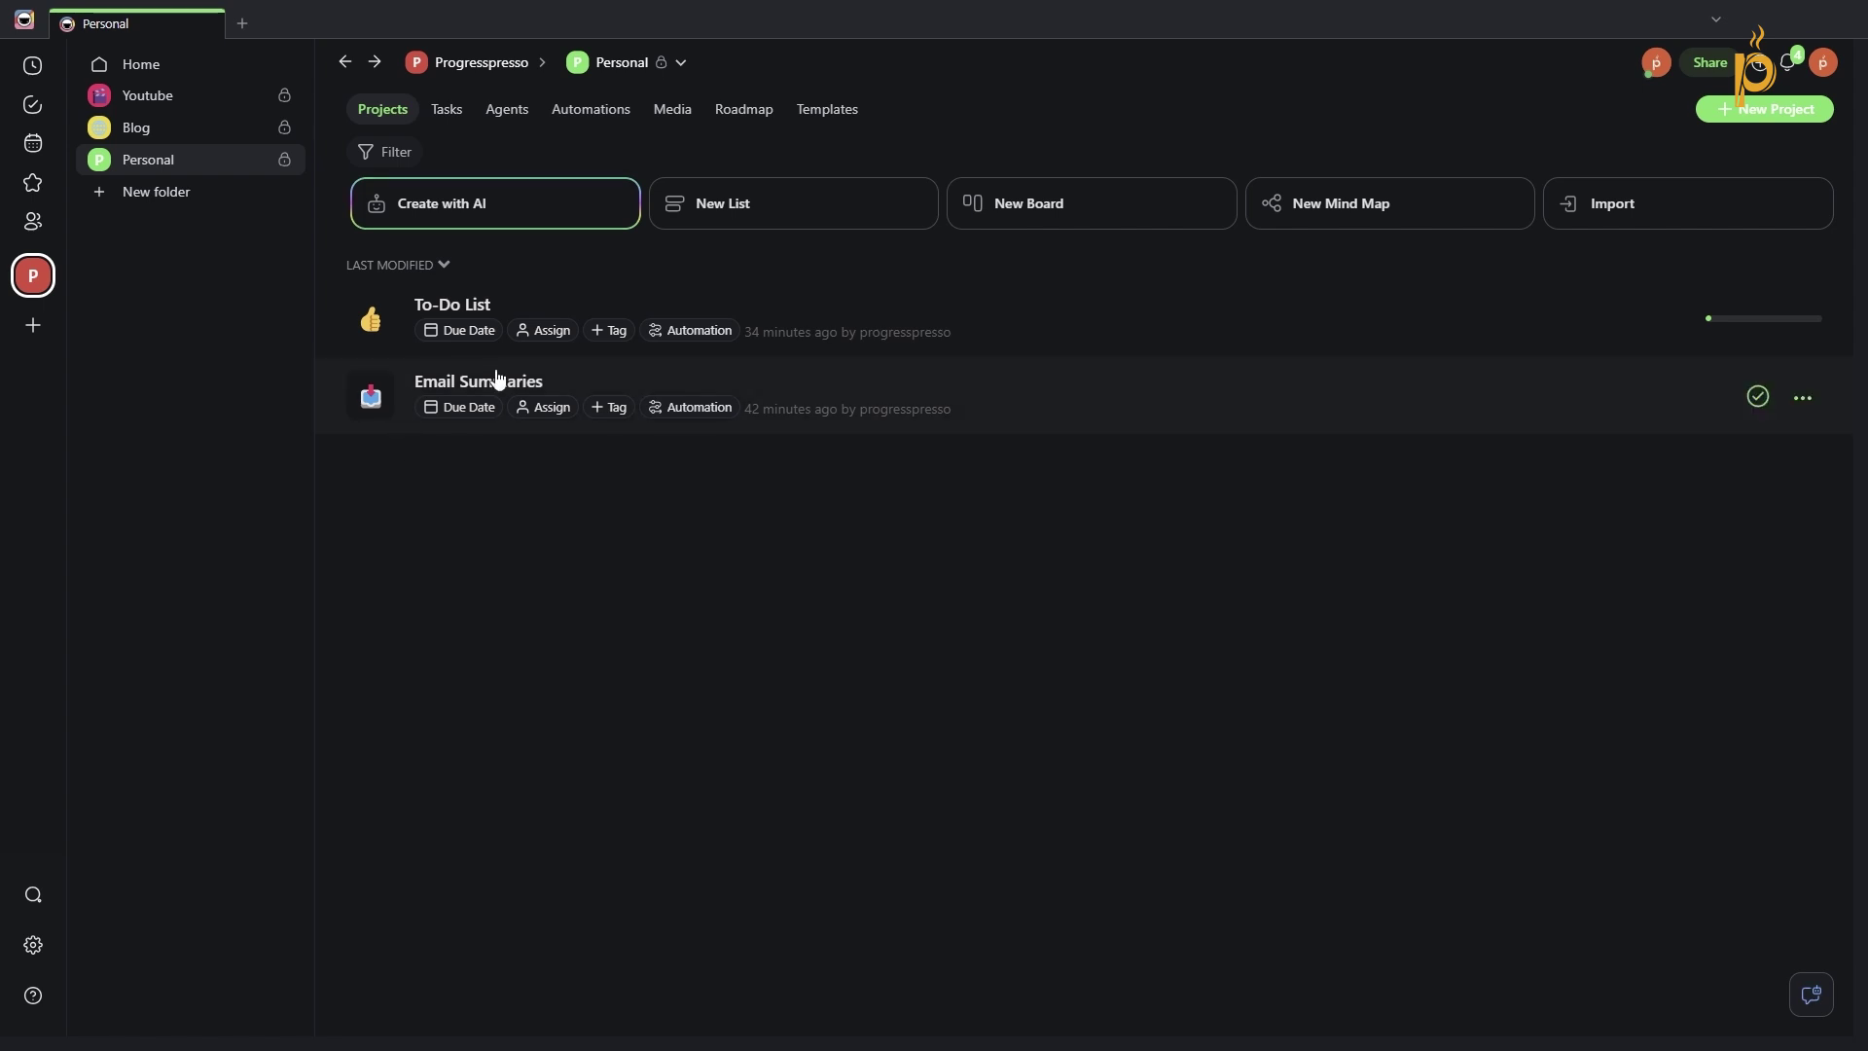
pyautogui.click(556, 391)
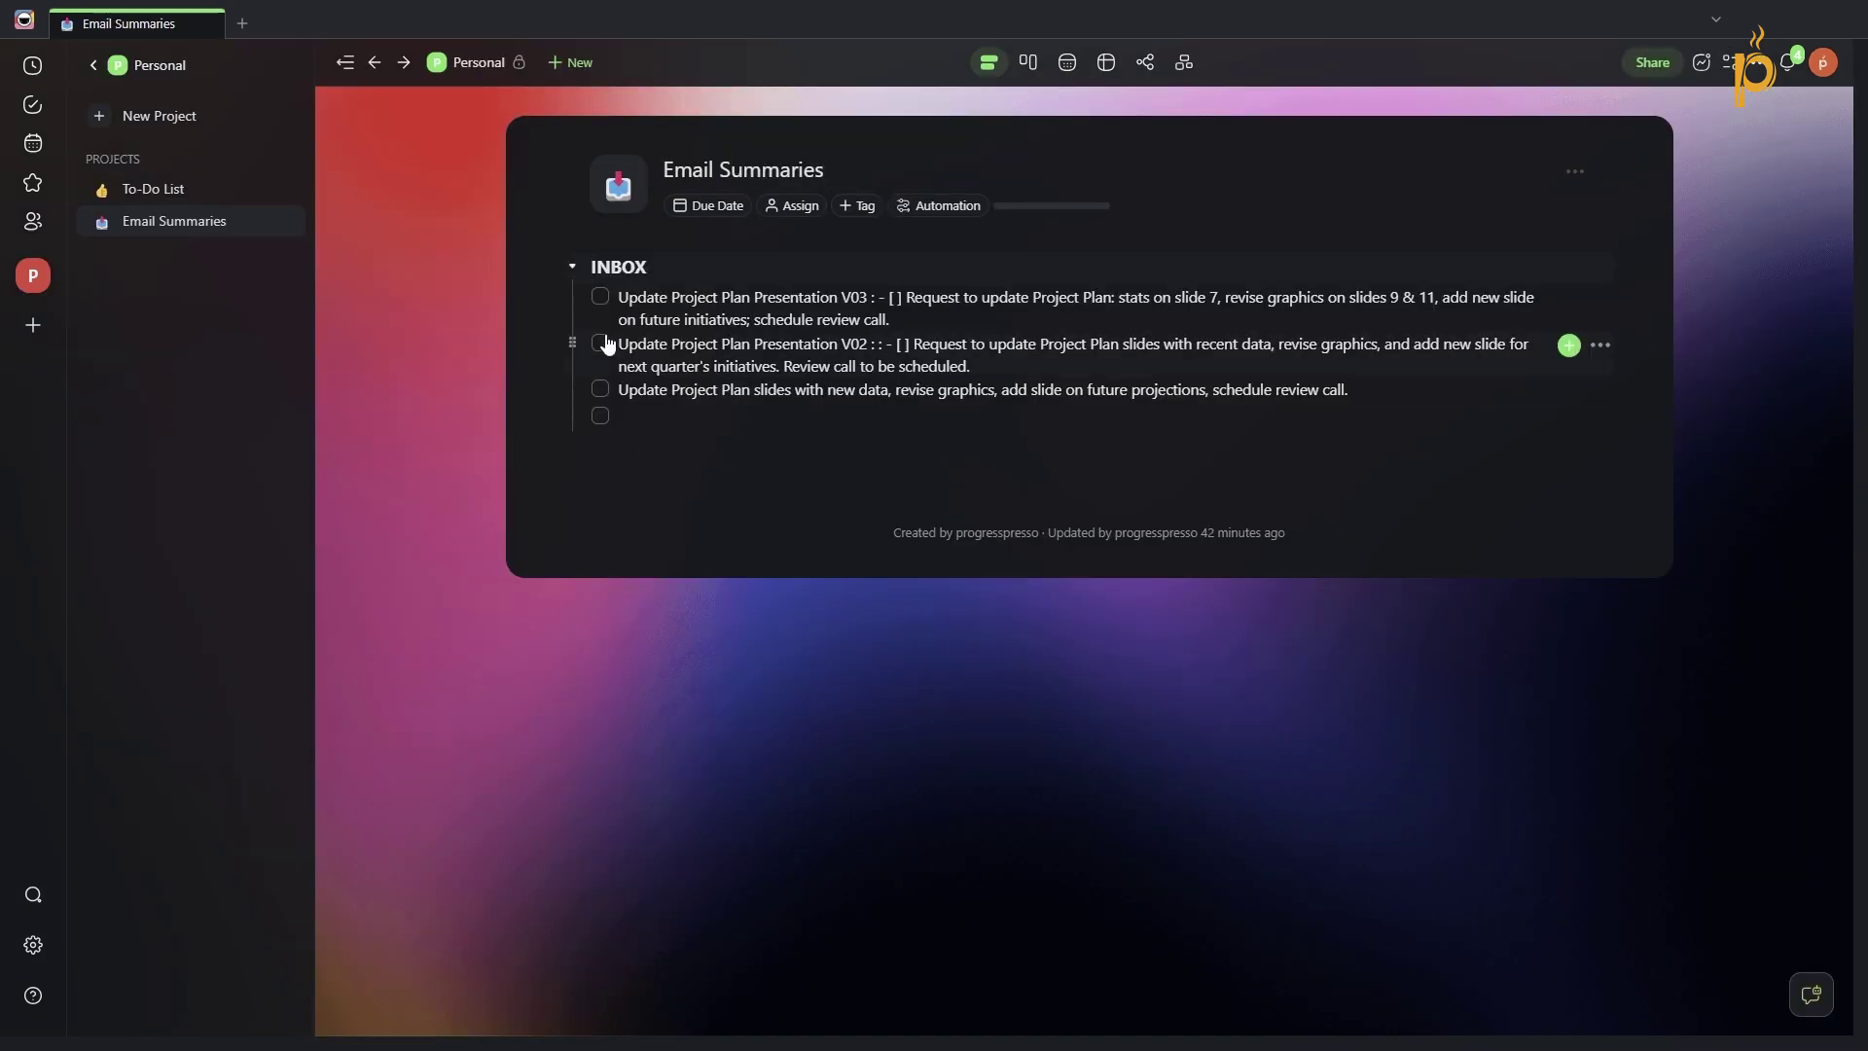
pyautogui.click(600, 297)
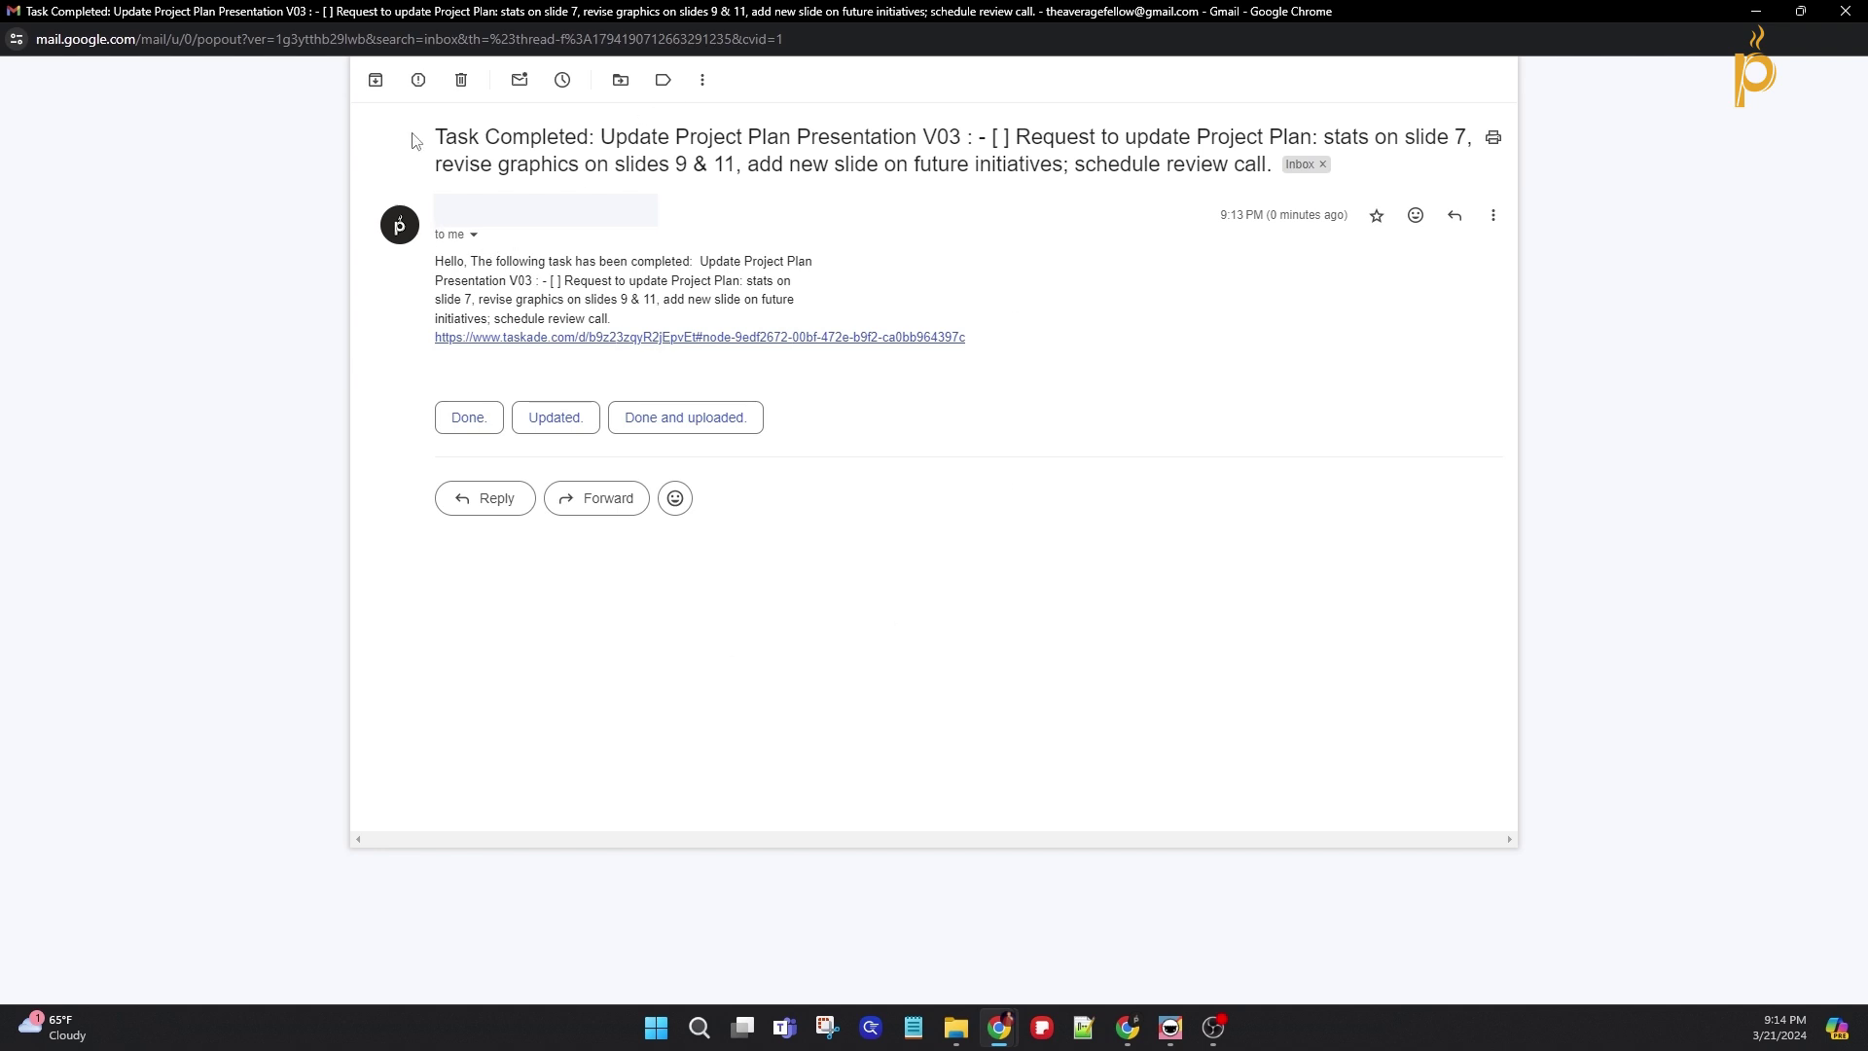
# Highlight the subject and body text of the Task Completed email for the V03 task in Gmail, and close the email window.
pyautogui.moveTo(417, 141); pyautogui.dragTo(750, 172)
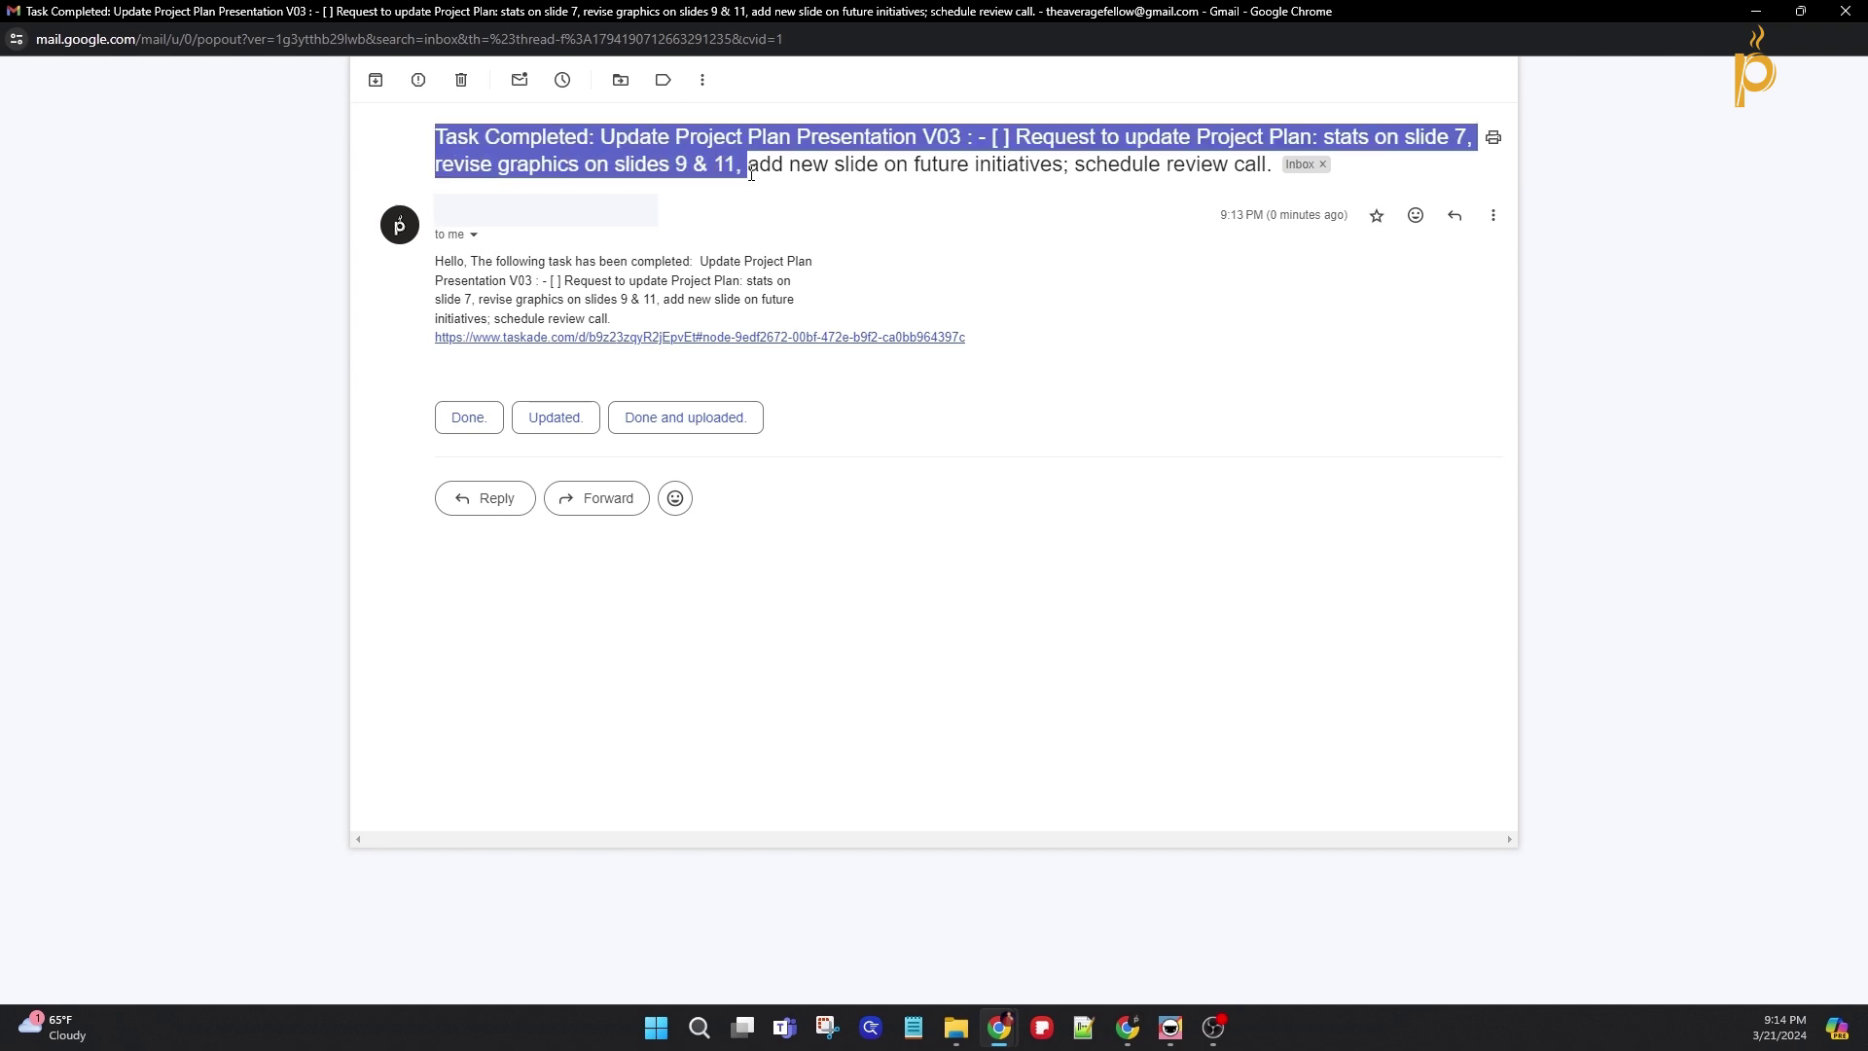
pyautogui.moveTo(435, 138); pyautogui.dragTo(974, 136)
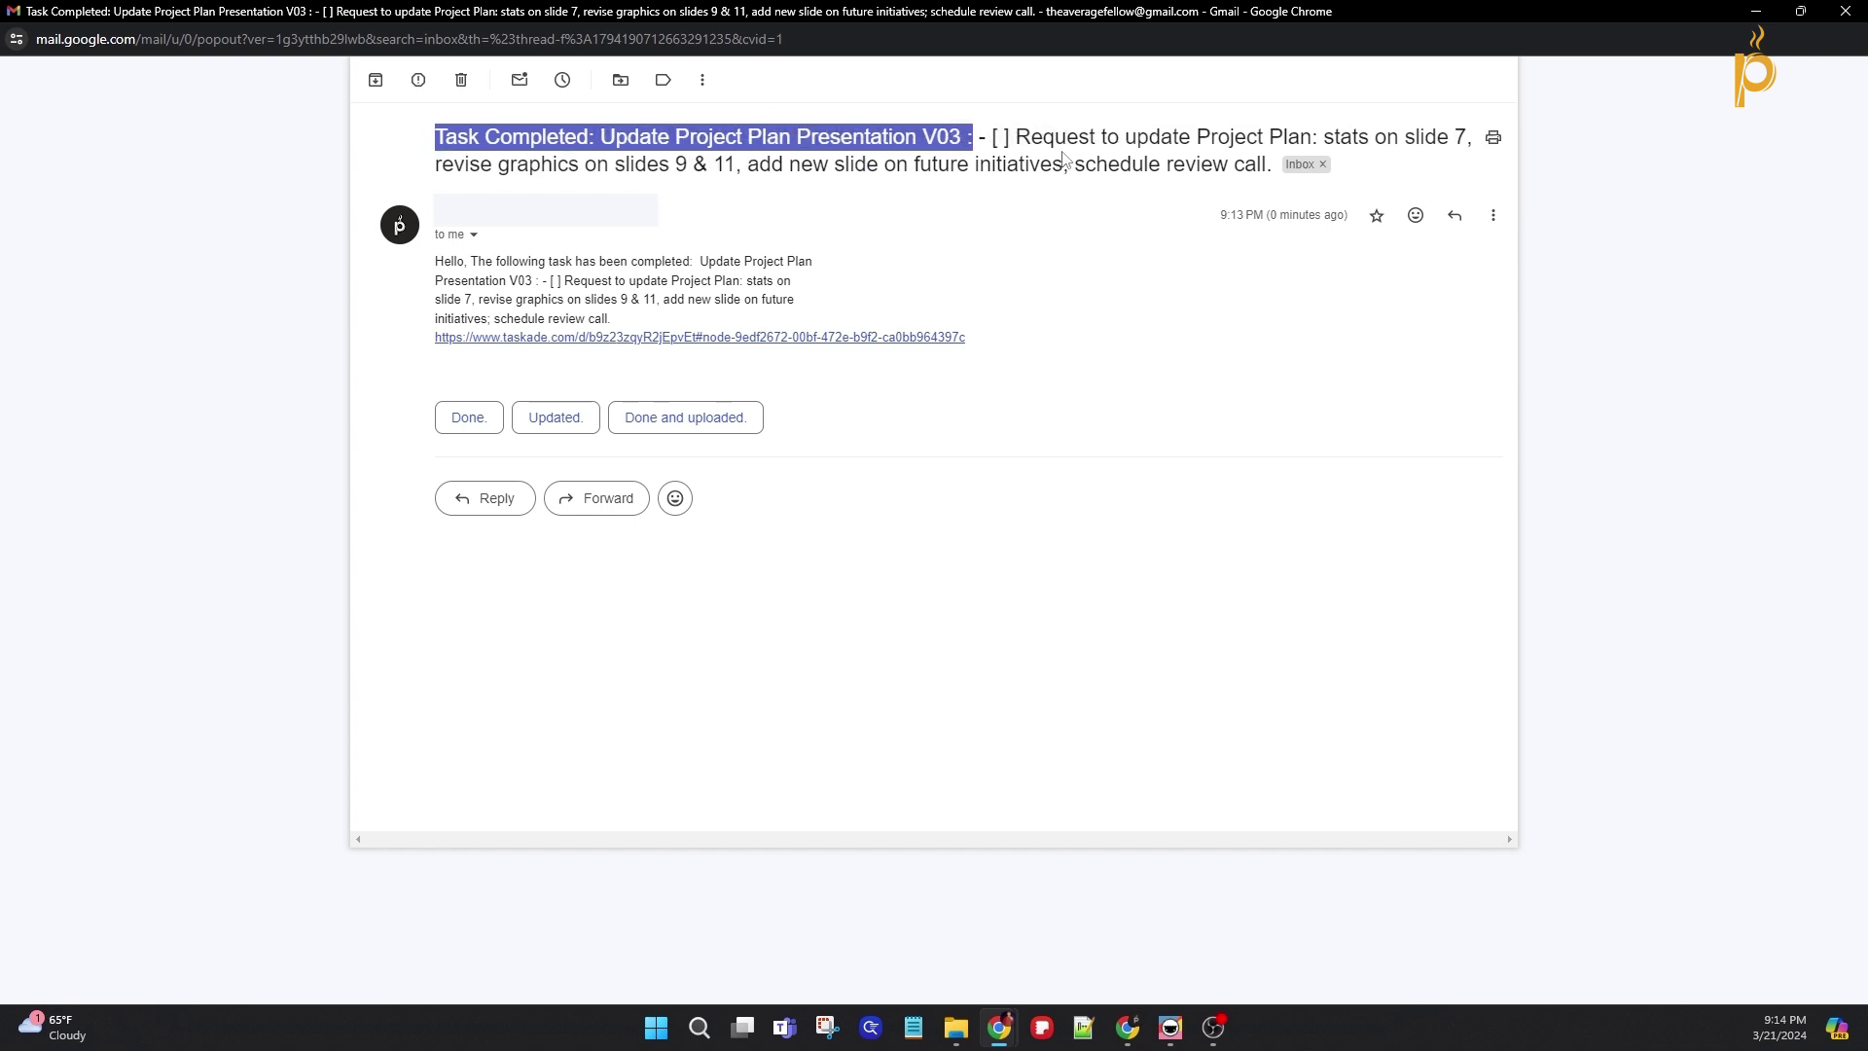
pyautogui.moveTo(1269, 158); pyautogui.dragTo(600, 126)
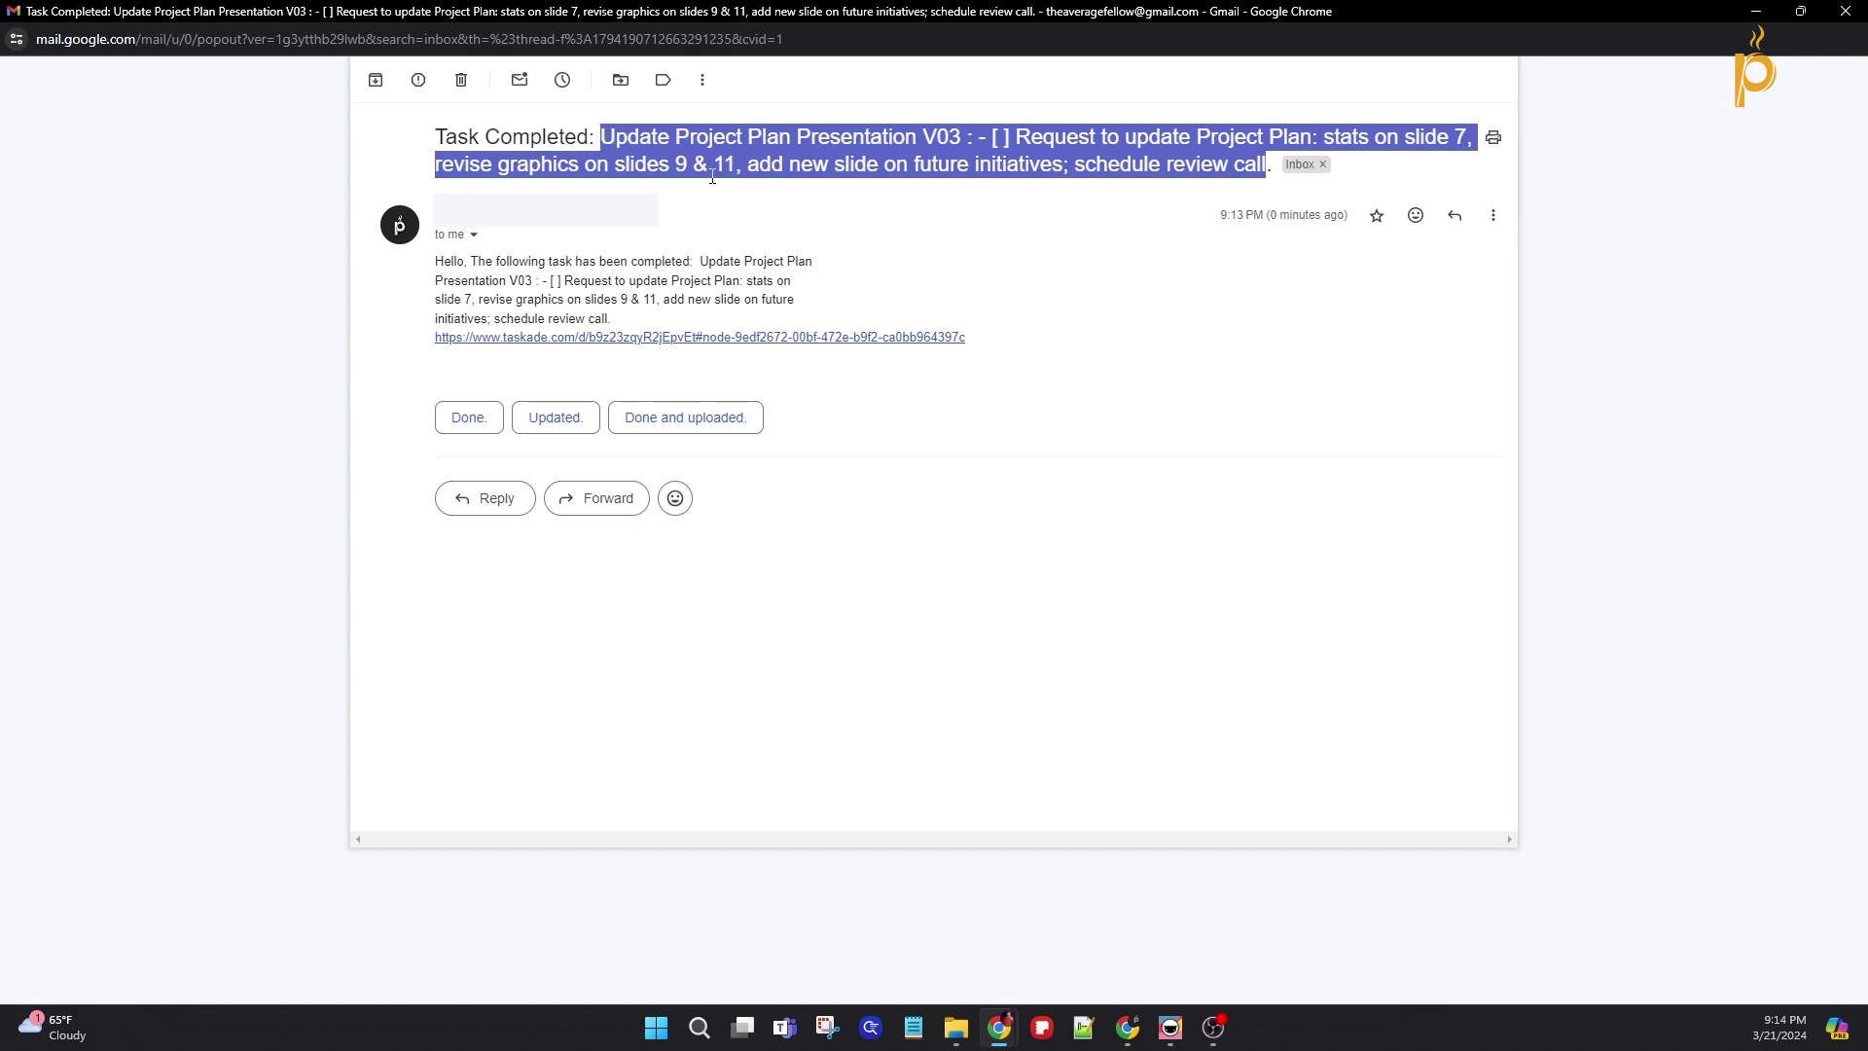
pyautogui.moveTo(613, 319); pyautogui.dragTo(435, 258)
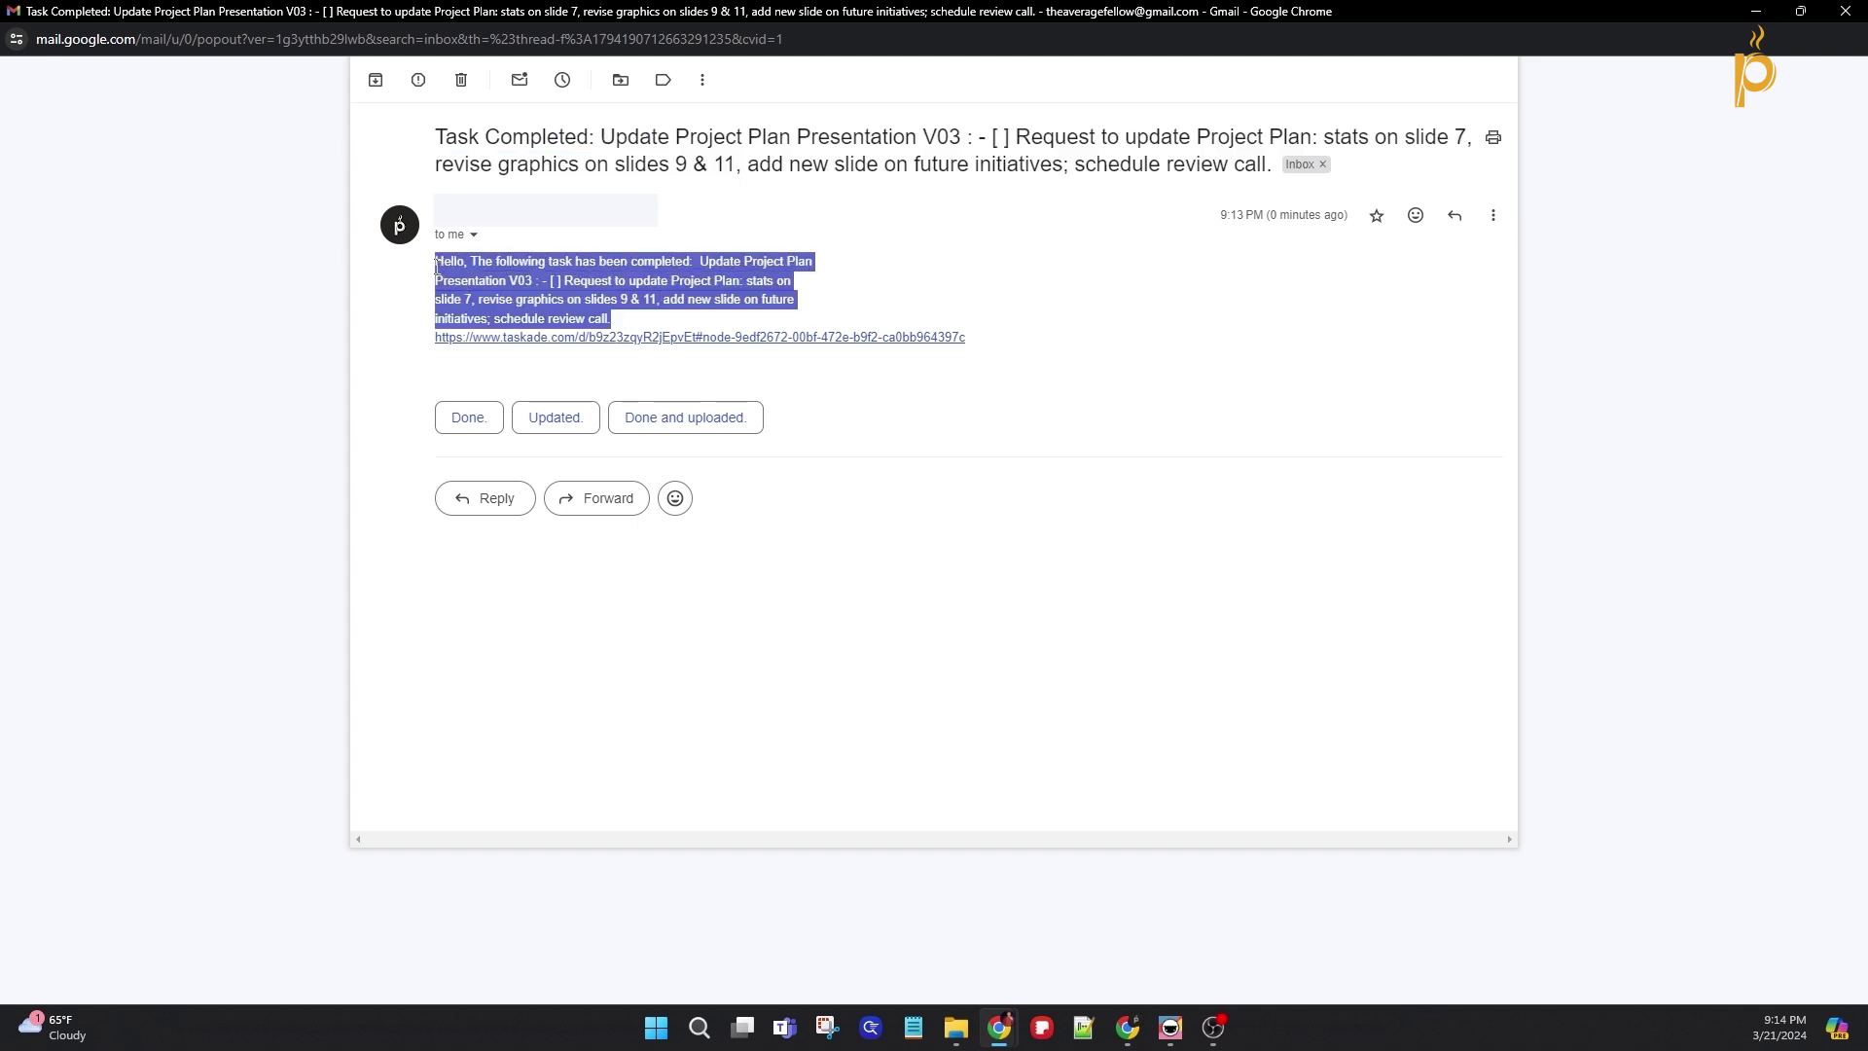
pyautogui.click(550, 350)
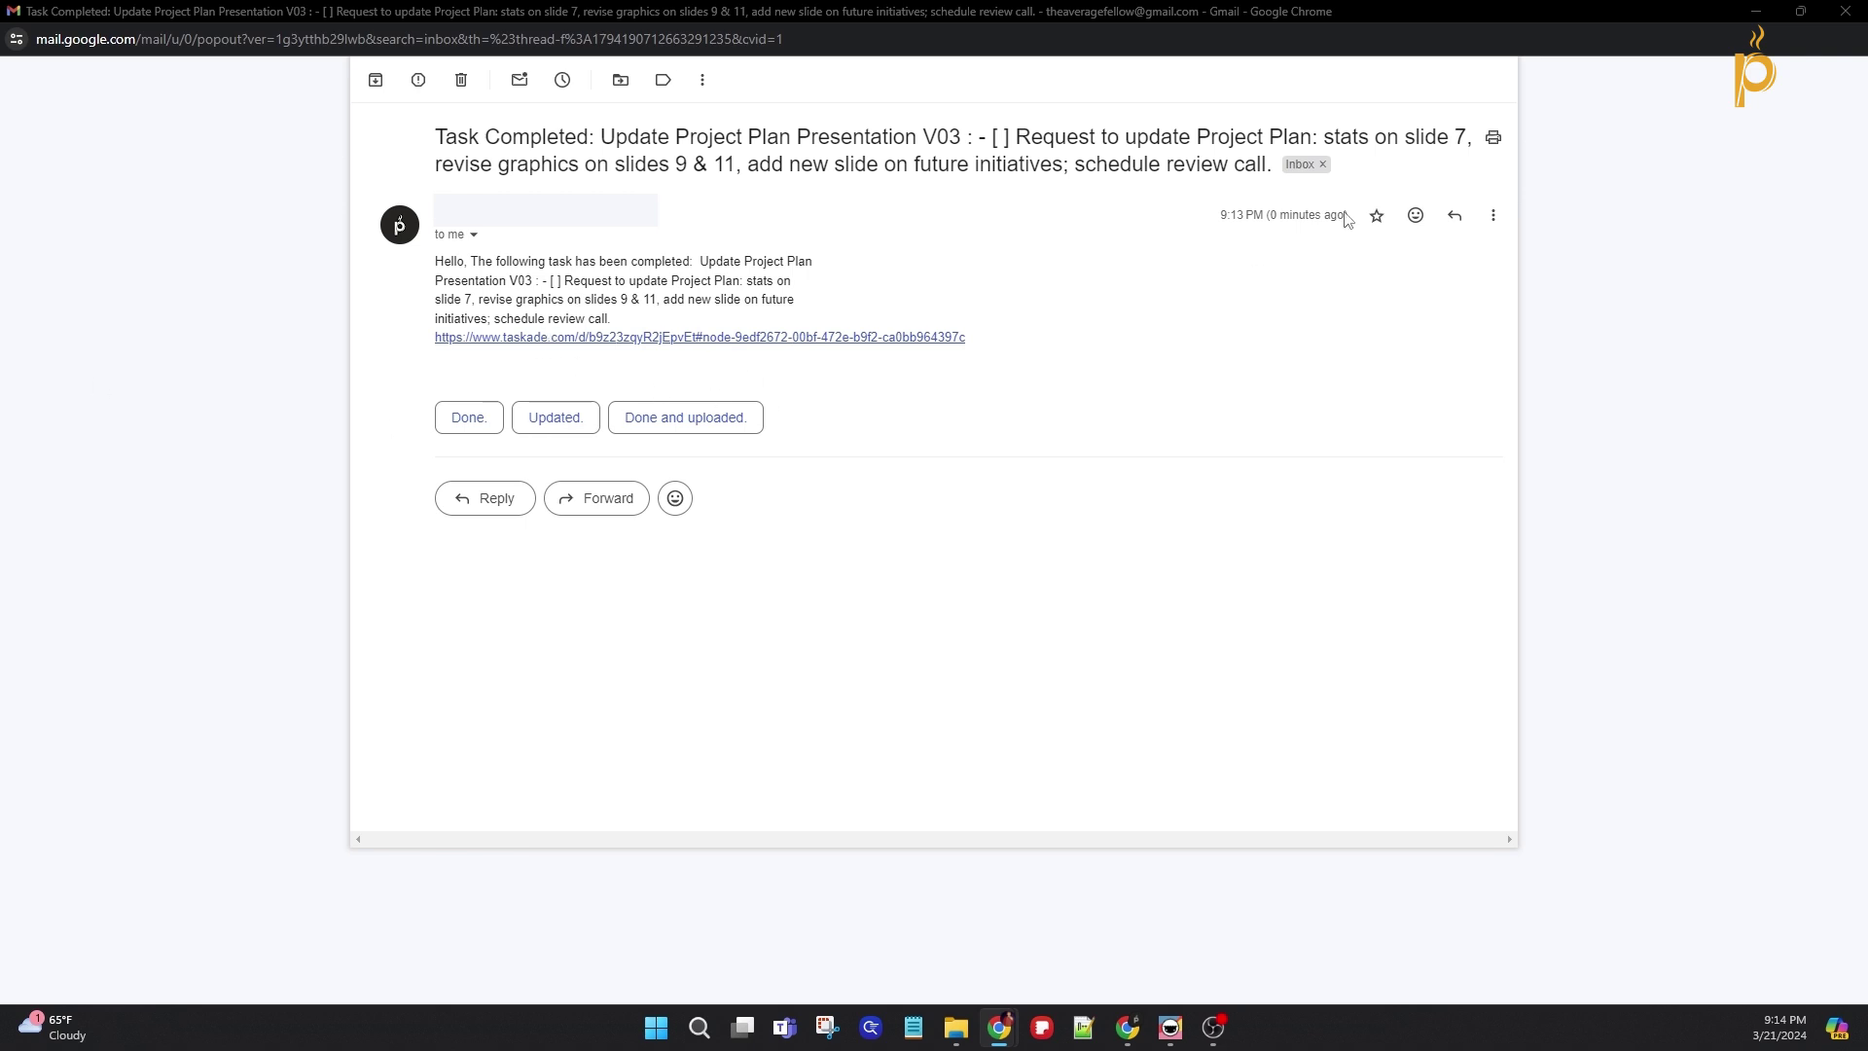
pyautogui.click(1851, 13)
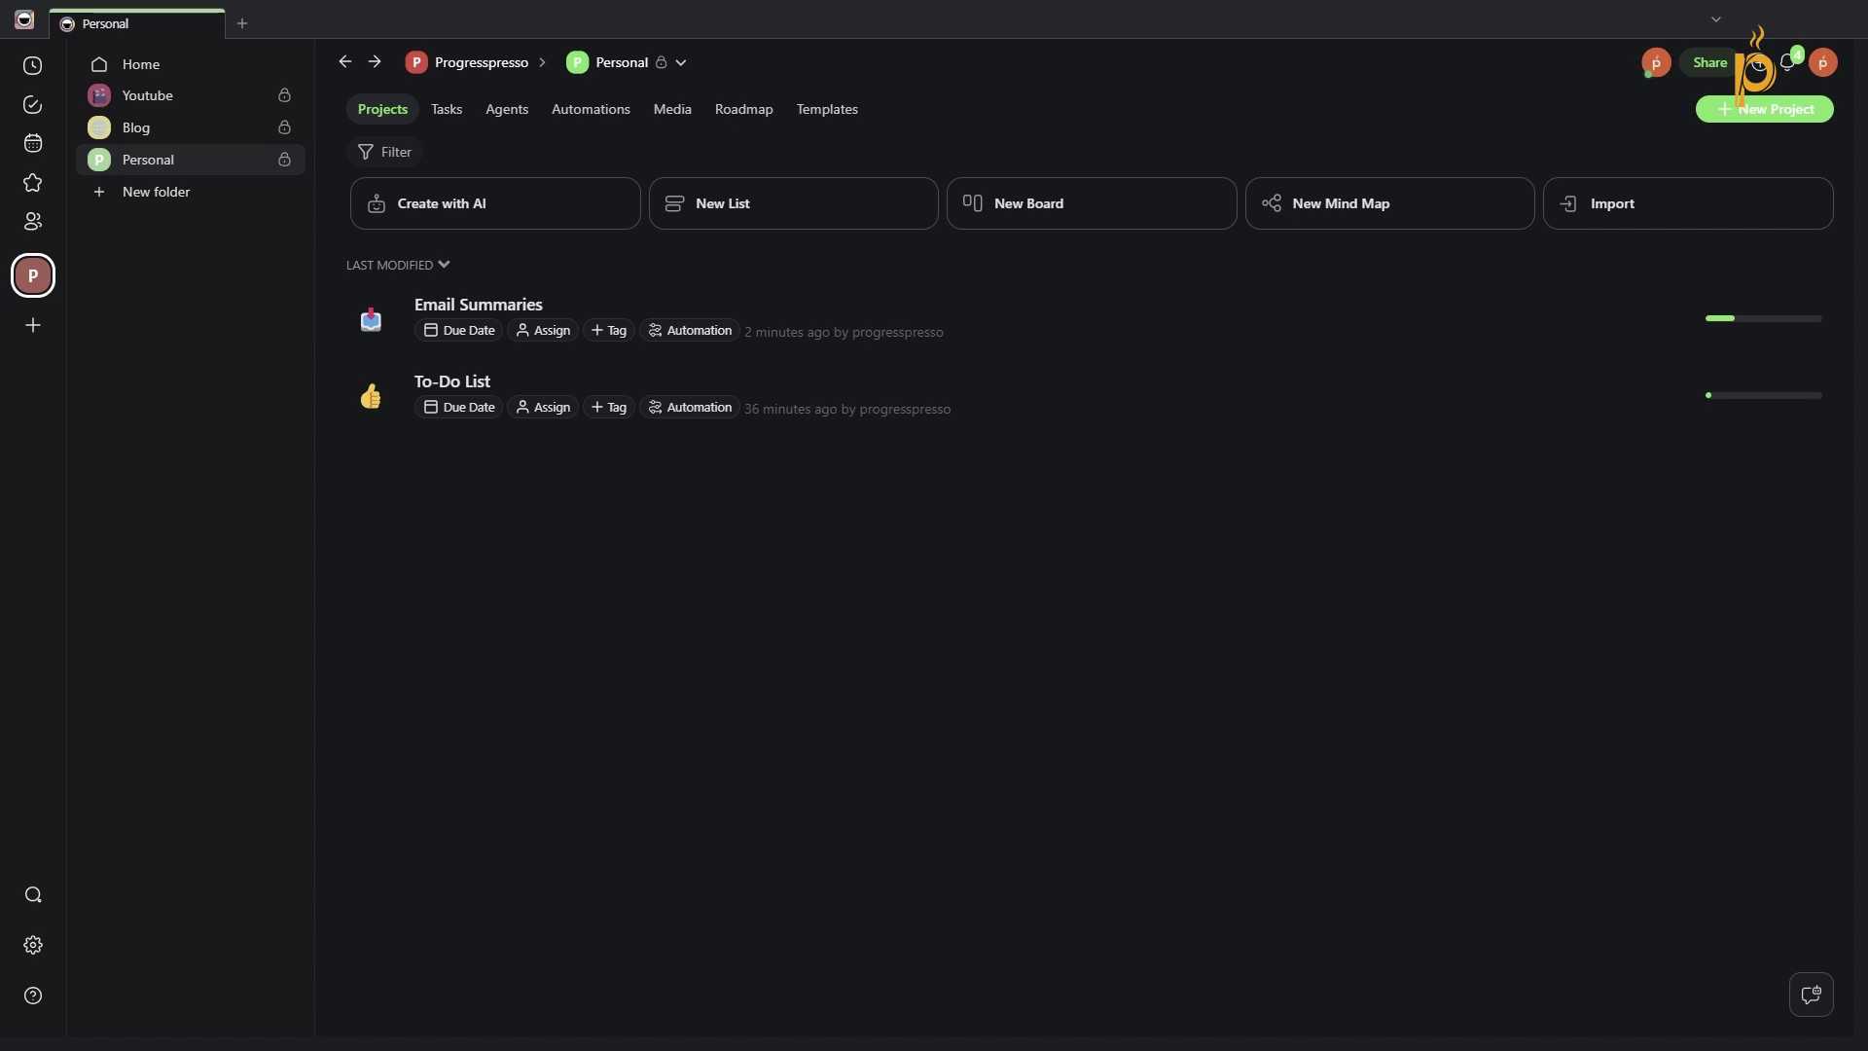